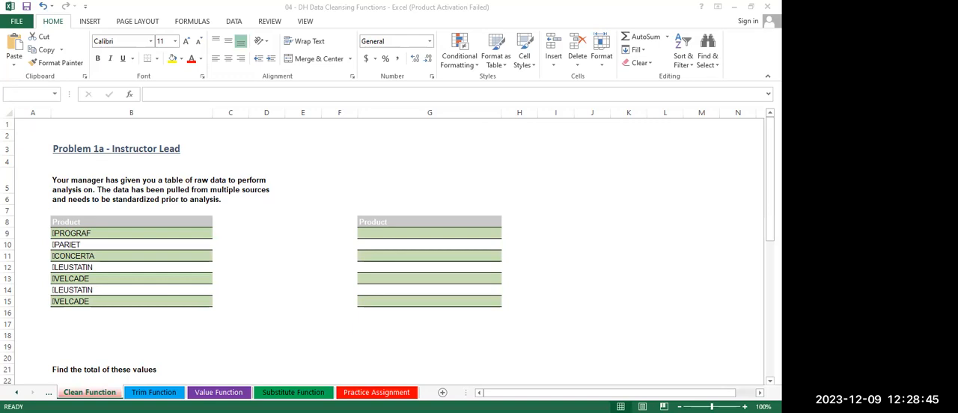
Enter 67 in cell K6 of the Clean Function sheet
click(734, 6)
click(642, 200)
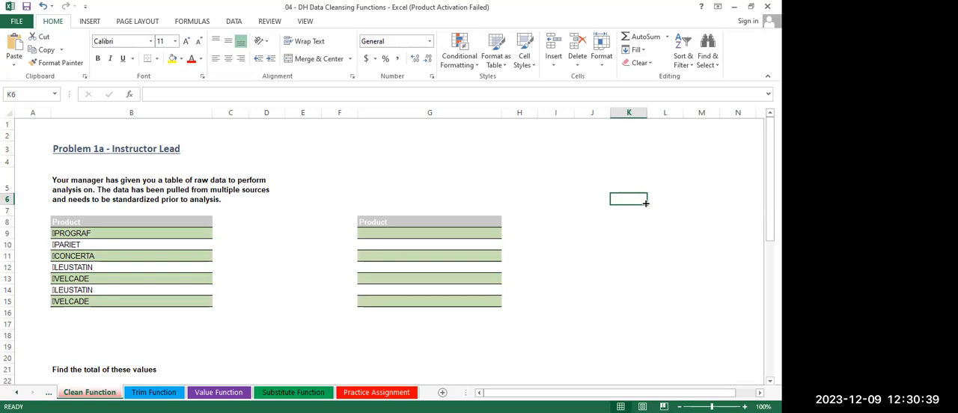
text(67)
key(Return)
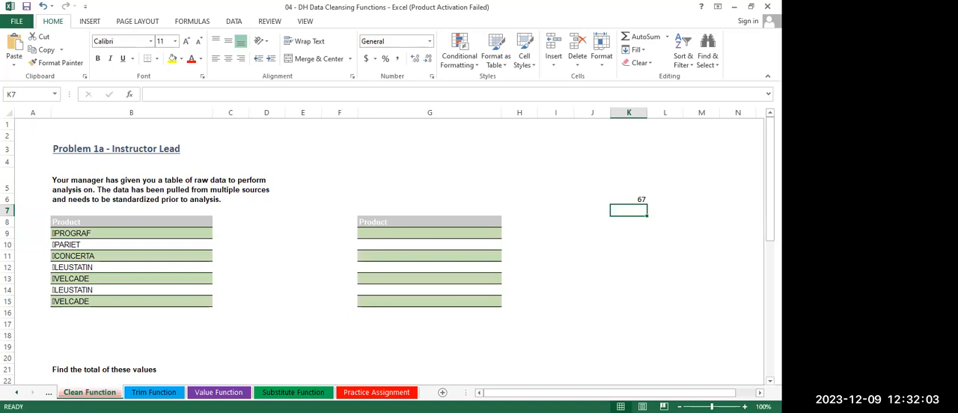
click(153, 392)
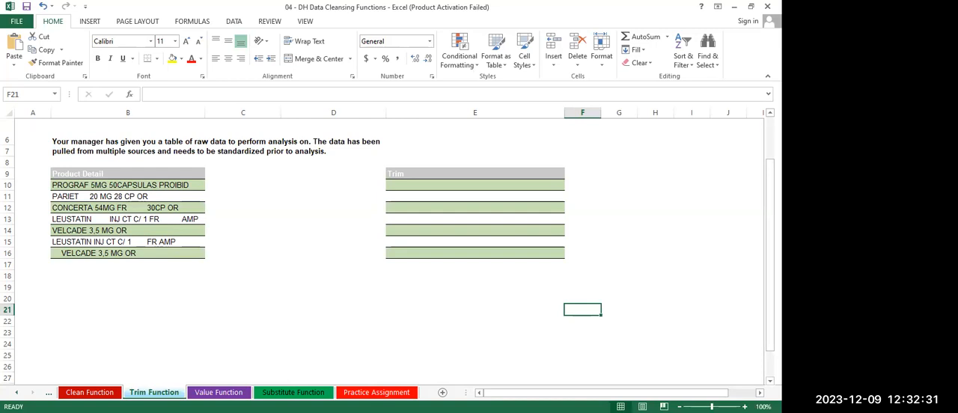
click(16, 392)
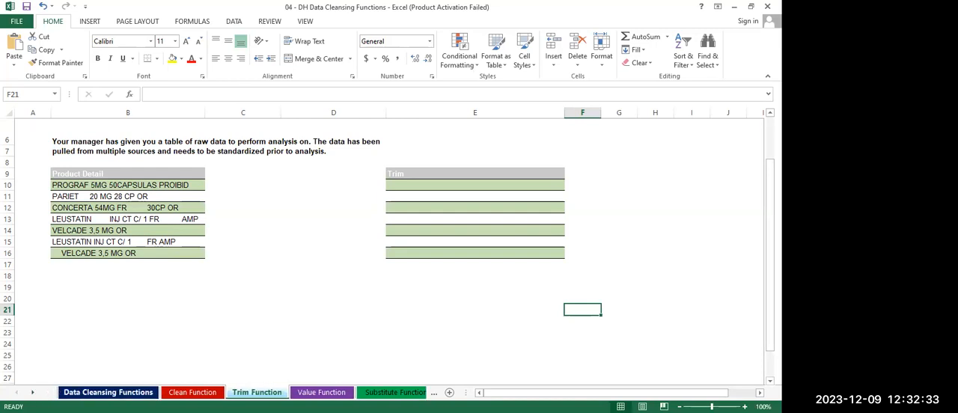
click(108, 392)
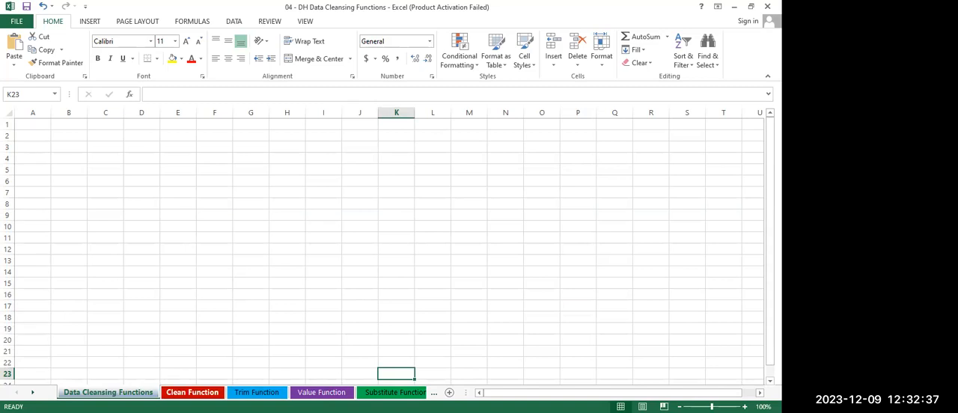
click(193, 392)
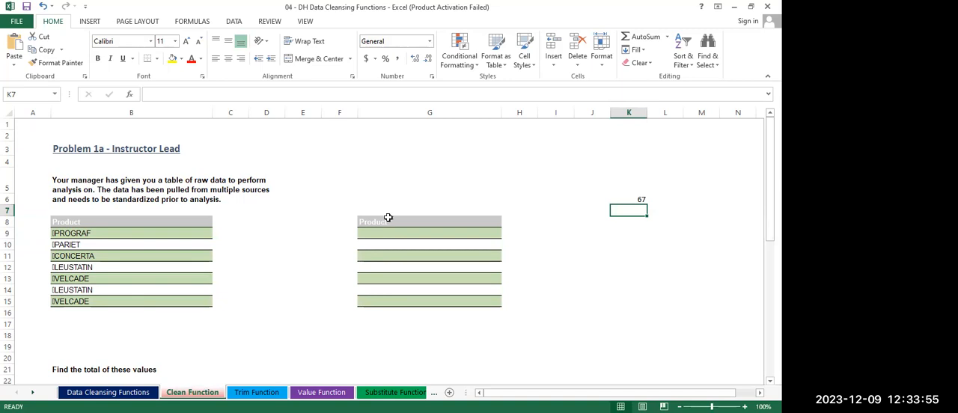
Examine the raw product names in column B of the Clean Function sheet, including the content of cell B9
scroll(389, 217, up, 5)
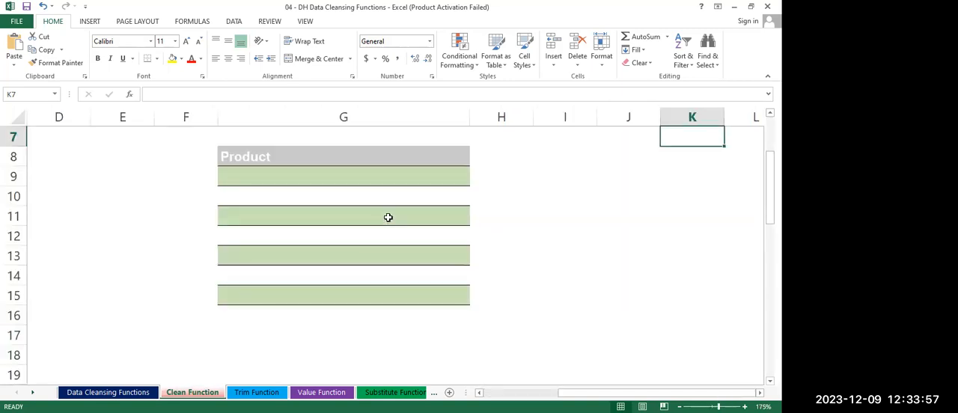
key(Left)
key(Left)
key(Left)
key(Left)
key(Left)
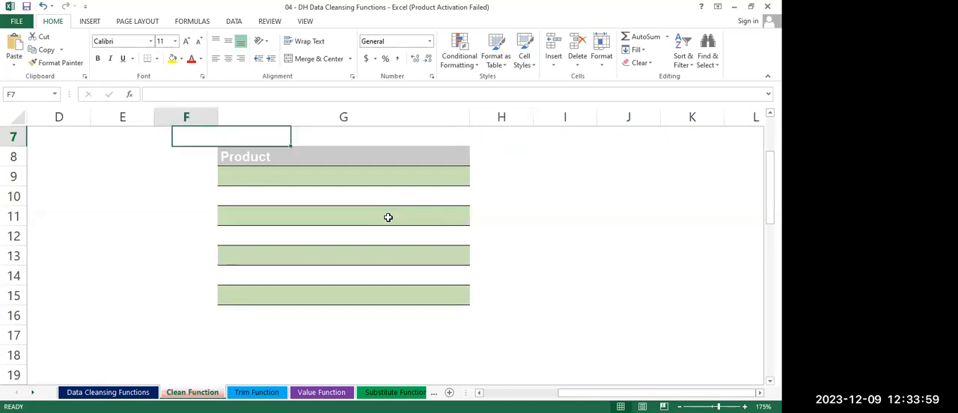
key(Left)
key(Left)
key(Left)
key(Left)
key(Left)
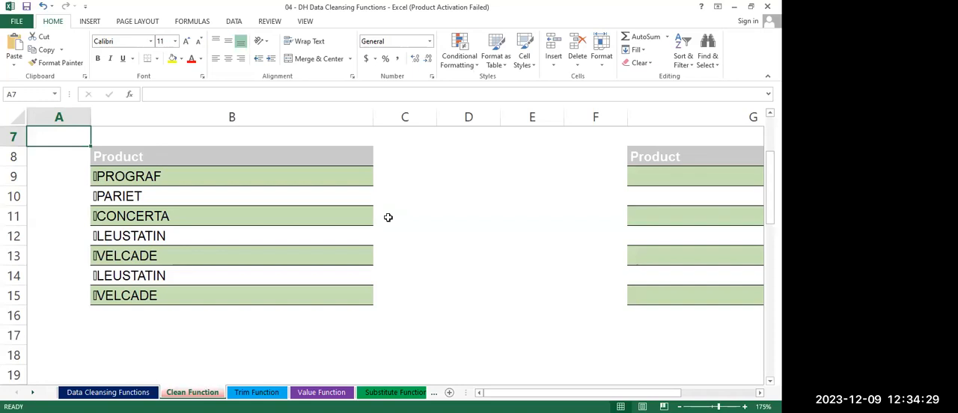
click(97, 176)
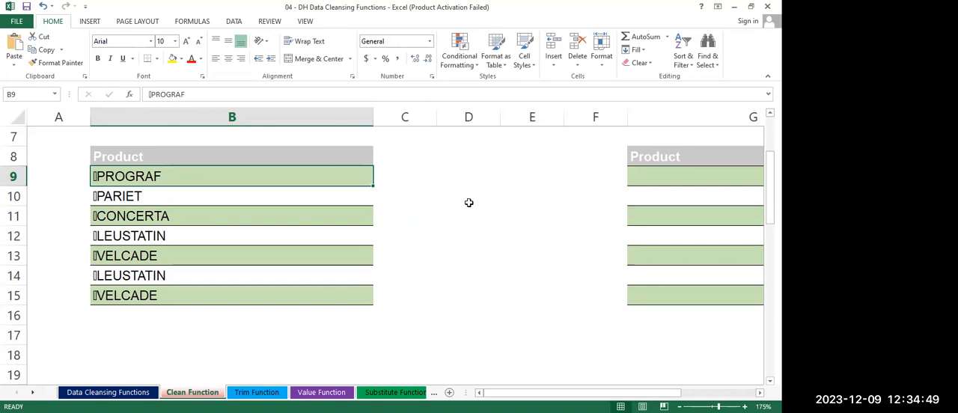
click(666, 182)
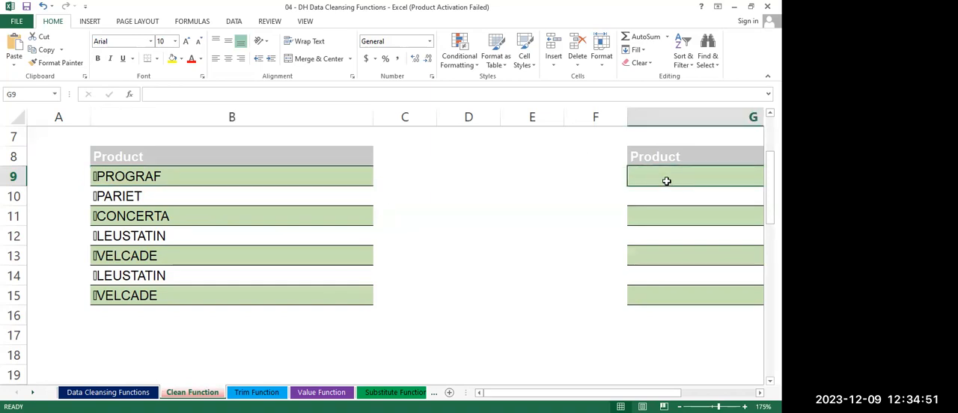
text(=)
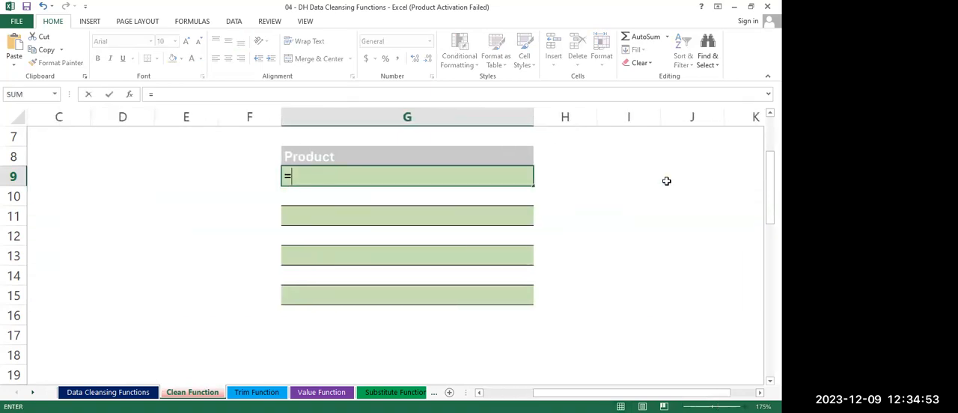
text(clea)
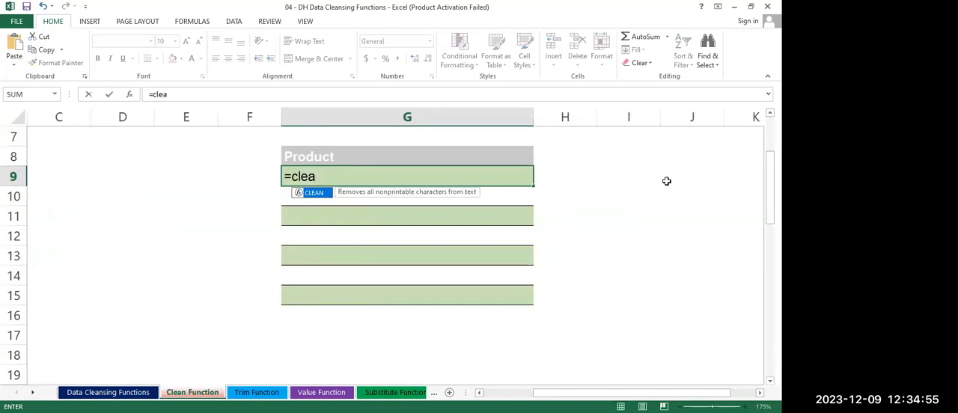
key(Right)
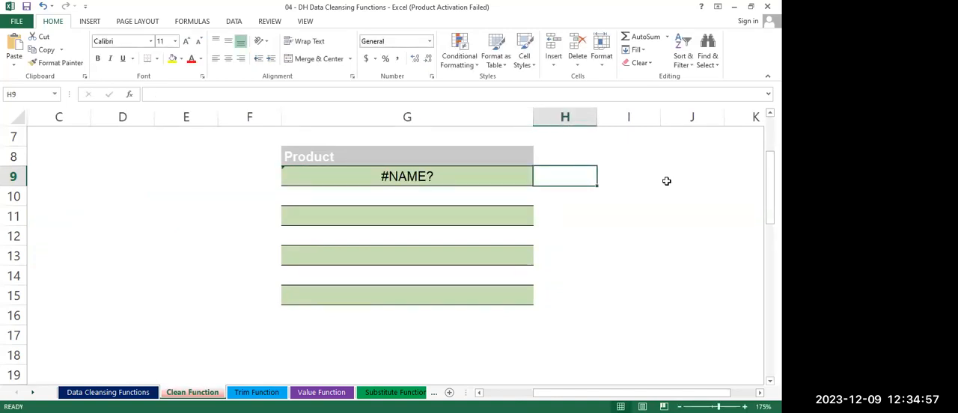
Enter the formula =CLEAN(B9) in cell G9 to strip nonprintable characters from the first product name
key(Left)
text(=)
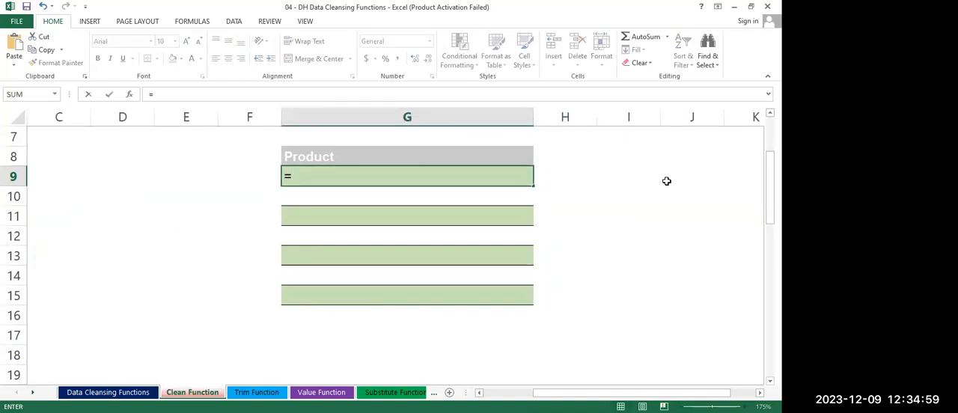
text(CLEAN()
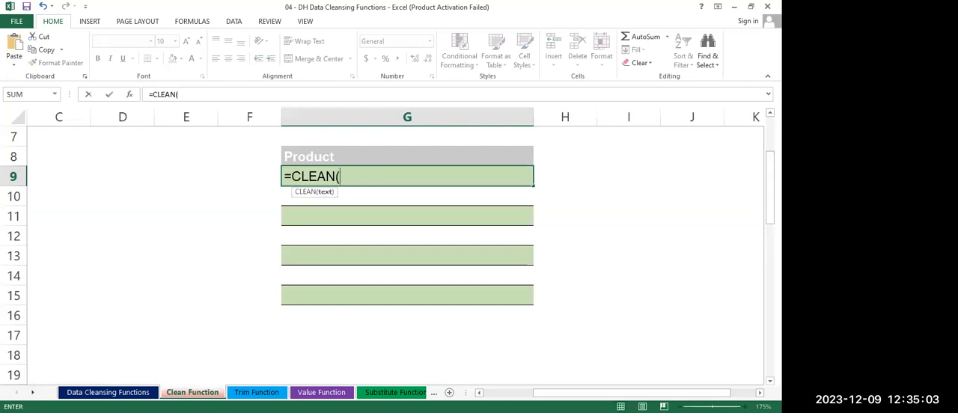
click(497, 392)
click(163, 180)
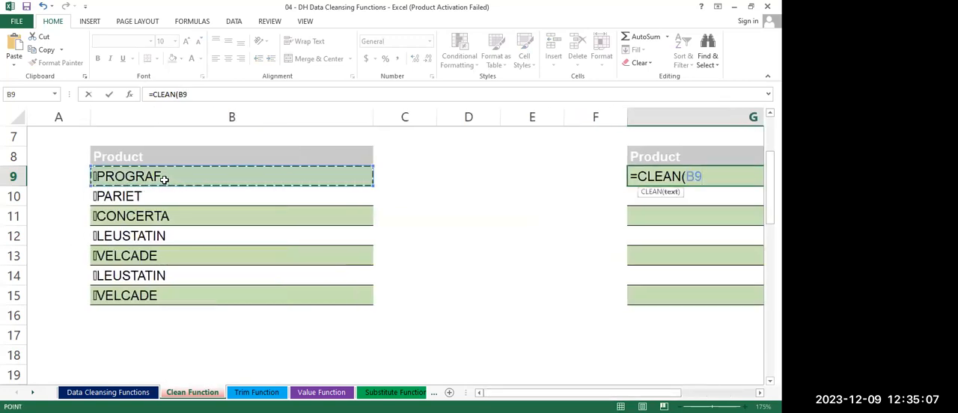
key(Return)
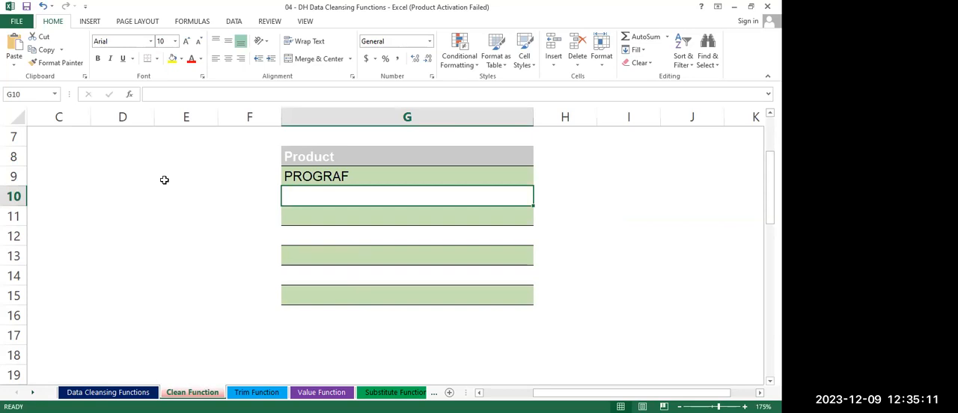
Fill the CLEAN formula from G9 down to G15 and compare the cleaned names with the raw column
click(346, 178)
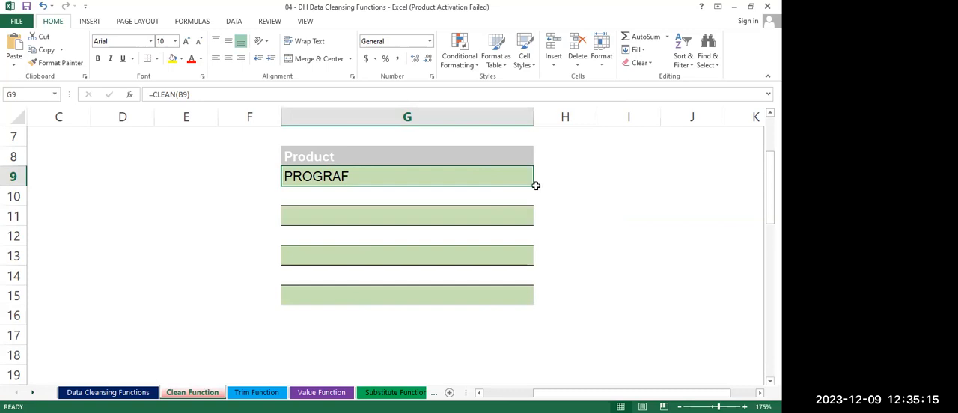
drag(532, 186, 524, 300)
click(571, 214)
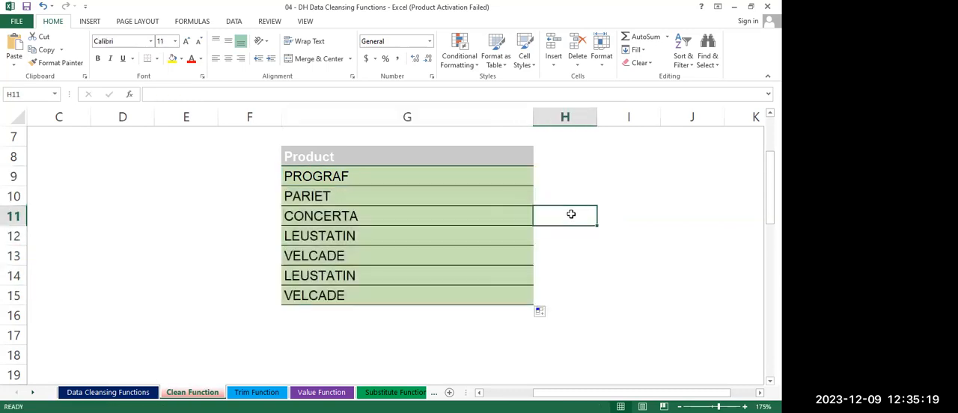
drag(545, 393, 497, 393)
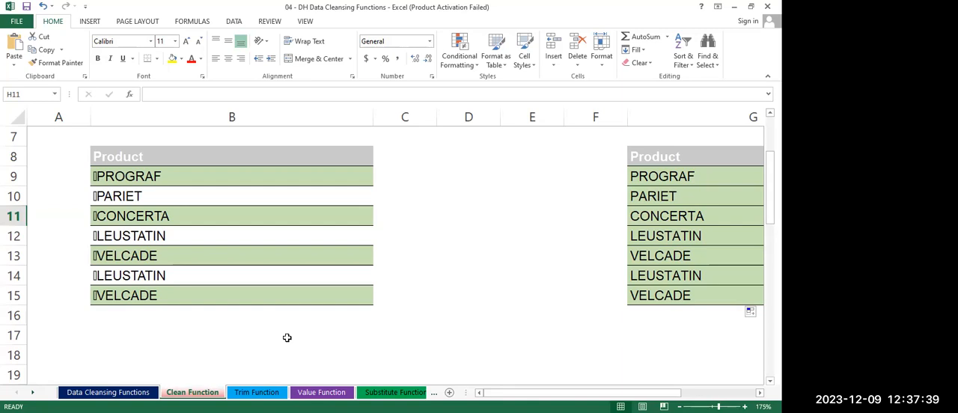
On the Trim Function sheet, enter the formula =TRIM(B10) in cell E10 to remove extra spaces from the first product detail
click(247, 393)
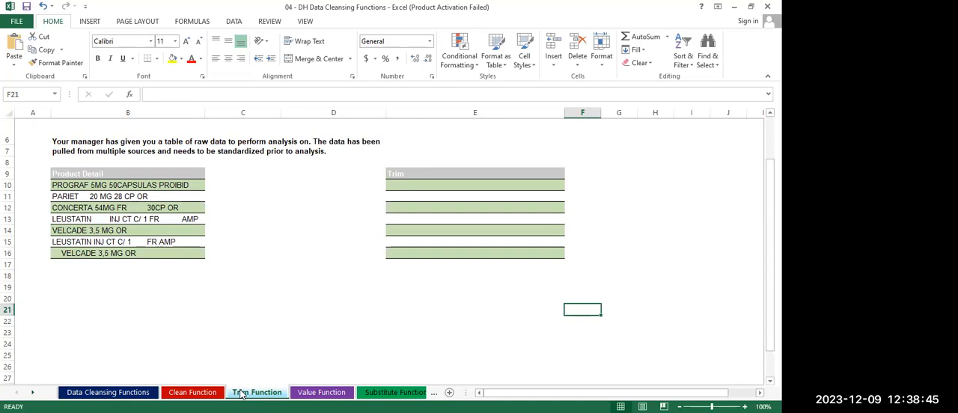
click(433, 187)
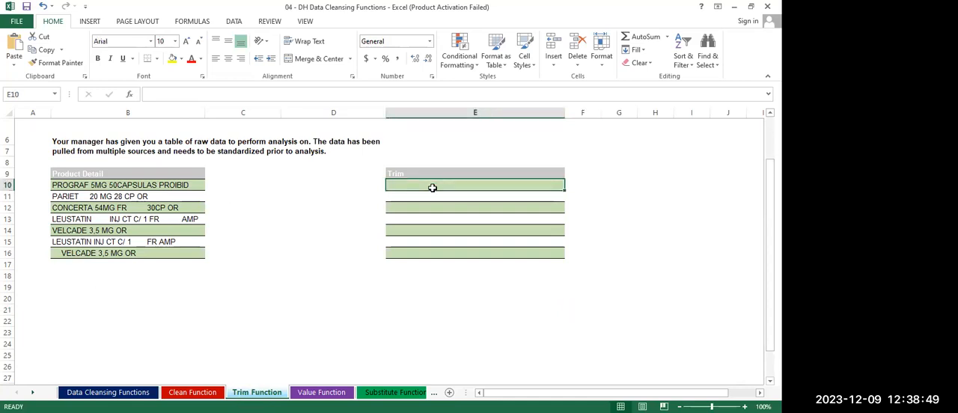
text(=)
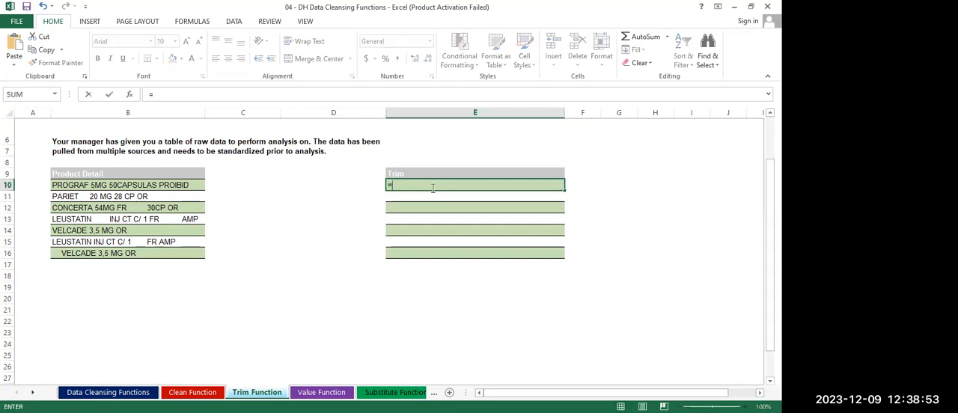
text(Trim)
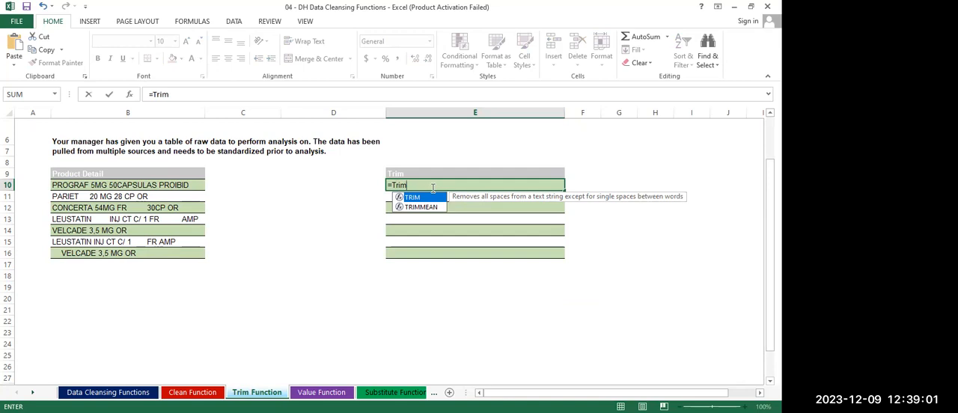
text(()
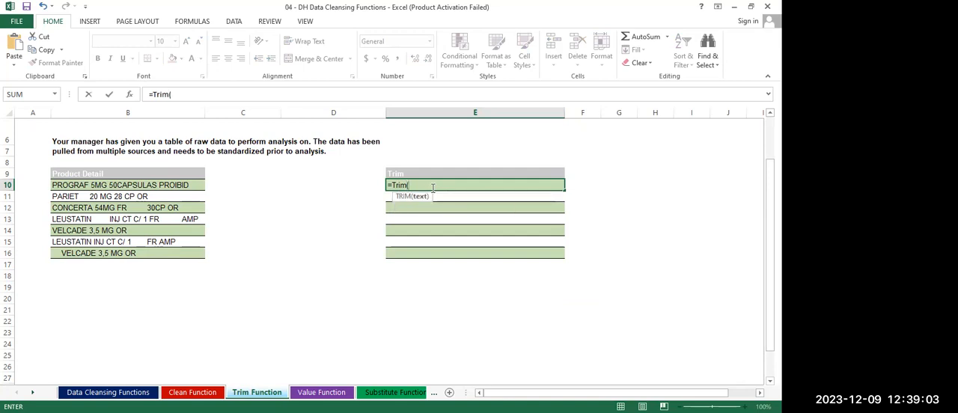
click(162, 185)
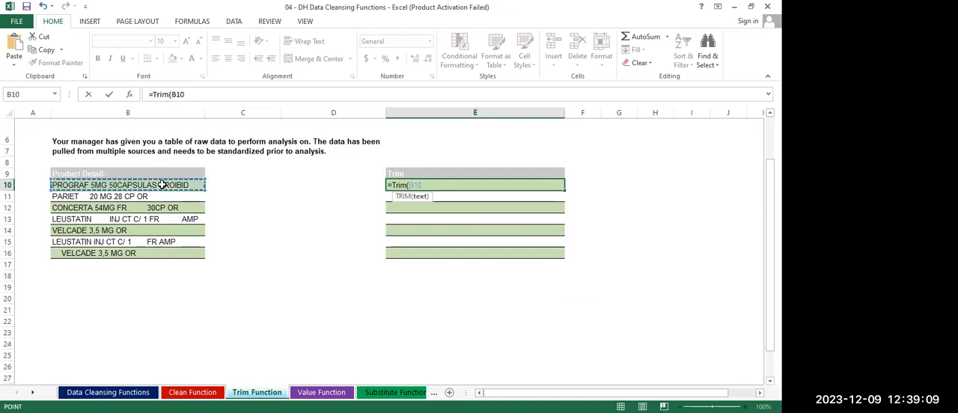
text())
key(Return)
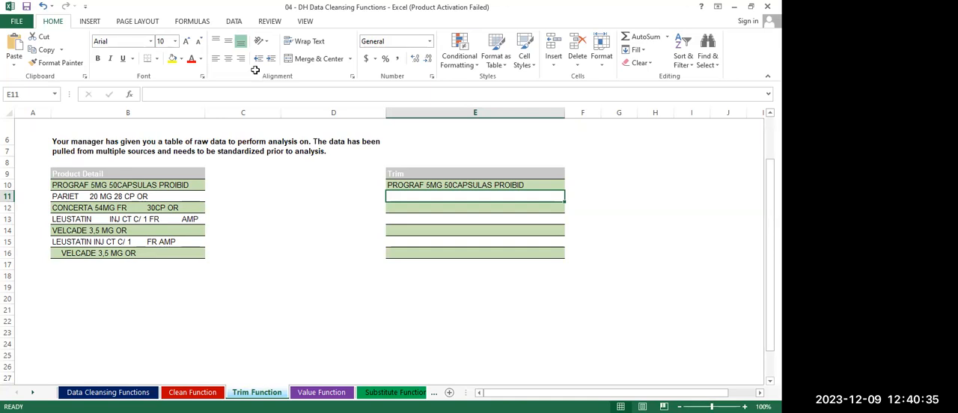
Fill the TRIM formula from E10 down to E16 for the remaining product details
click(529, 185)
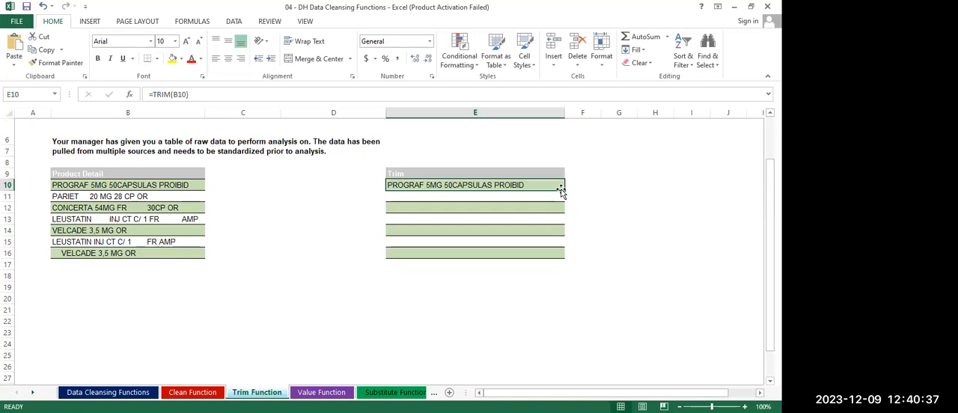
drag(563, 191, 556, 263)
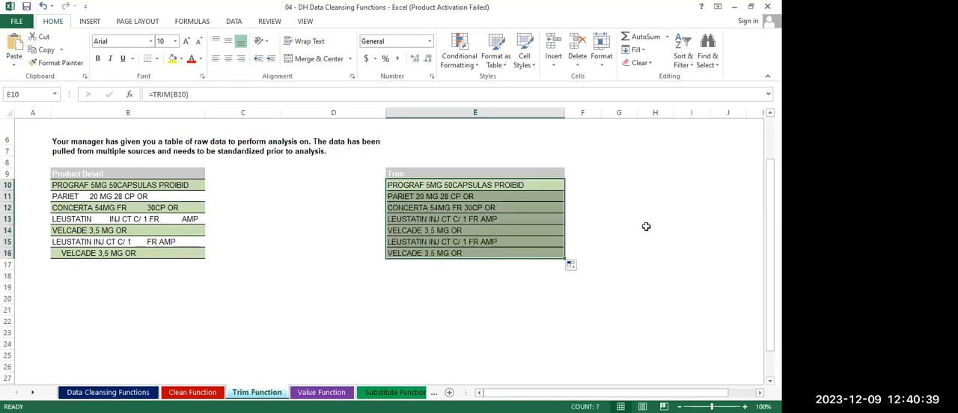
click(645, 227)
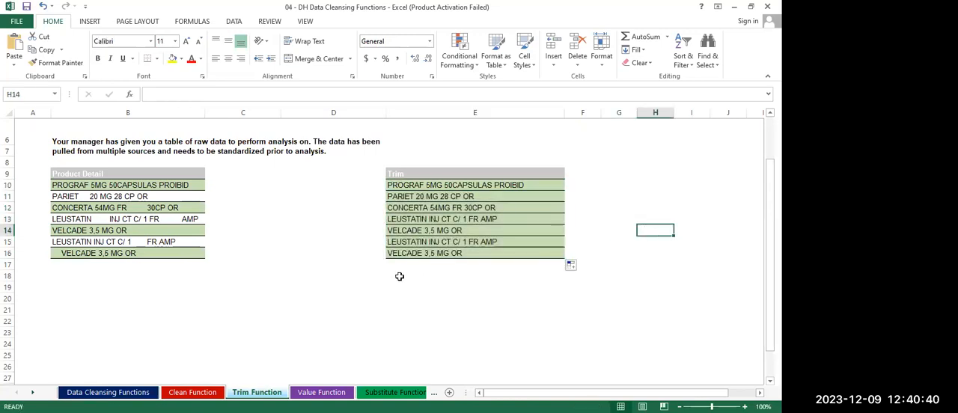
Open the Value Function sheet containing the Reported Quantity table
click(318, 392)
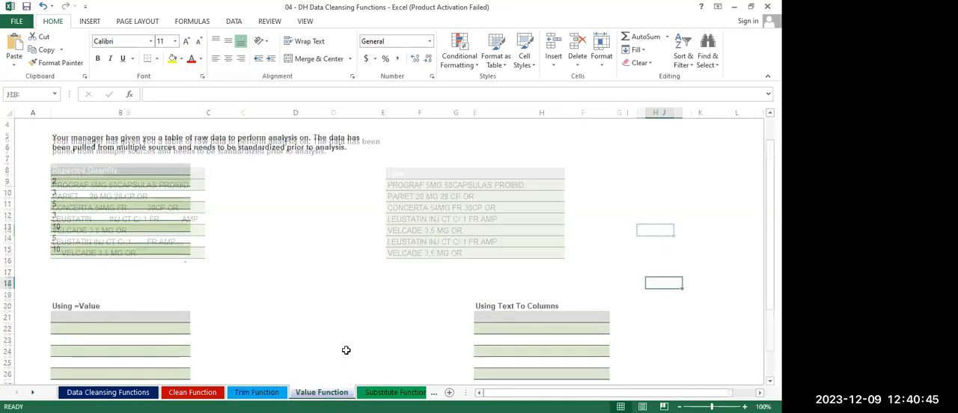
click(346, 349)
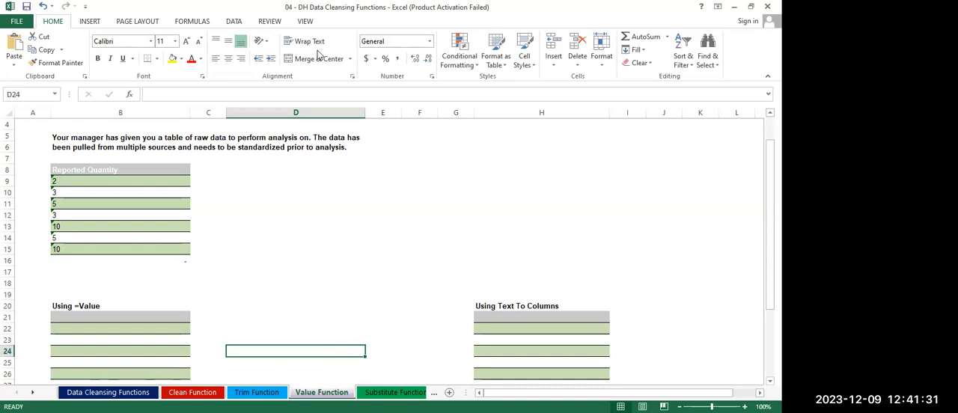
click(483, 215)
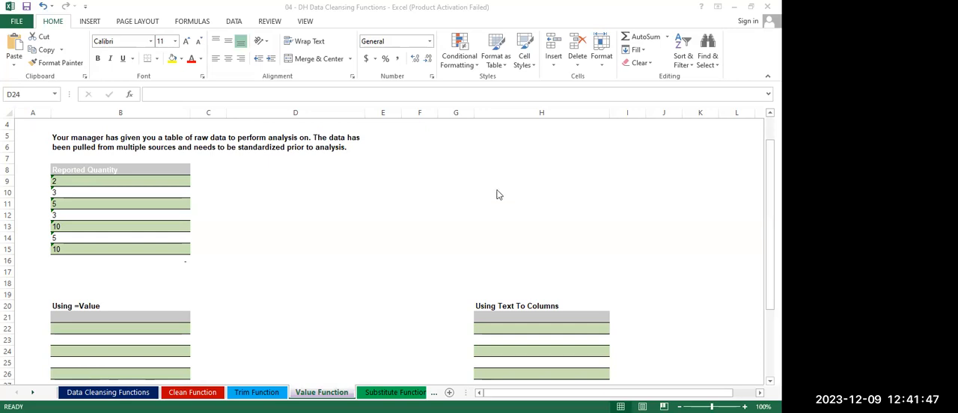
click(532, 337)
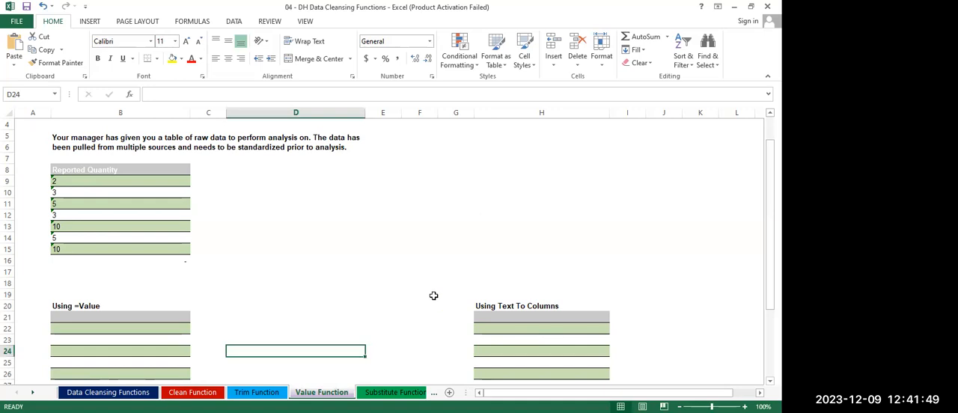
Check the error indicator on the first reported quantity in cell B9
click(106, 318)
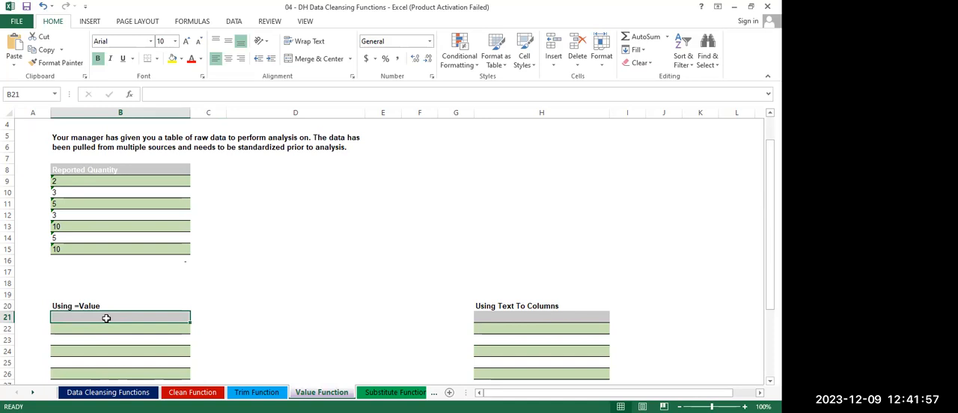
click(276, 235)
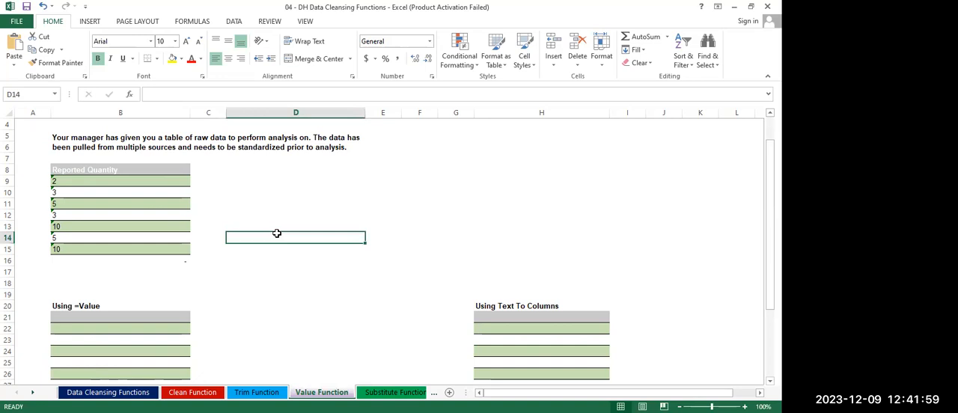
click(88, 179)
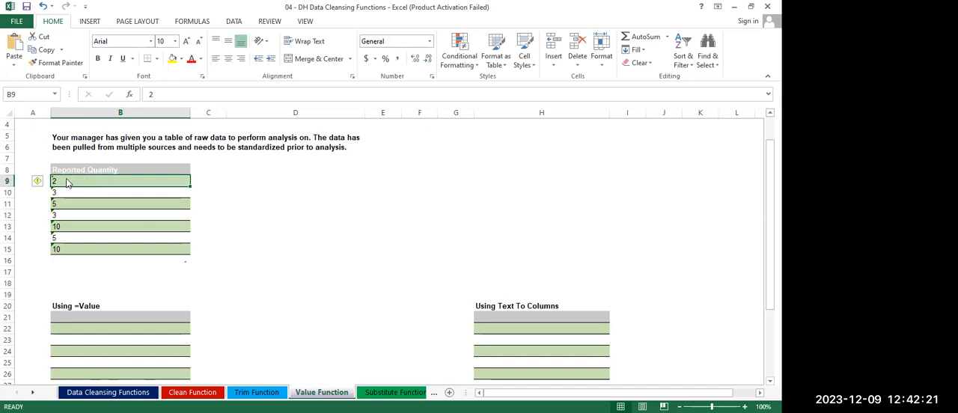
mouse_move(38, 186)
click(220, 222)
click(76, 327)
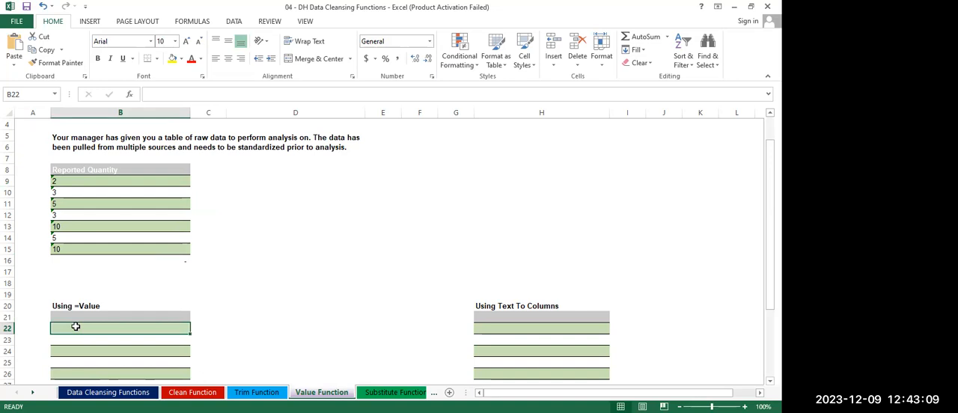
text(=)
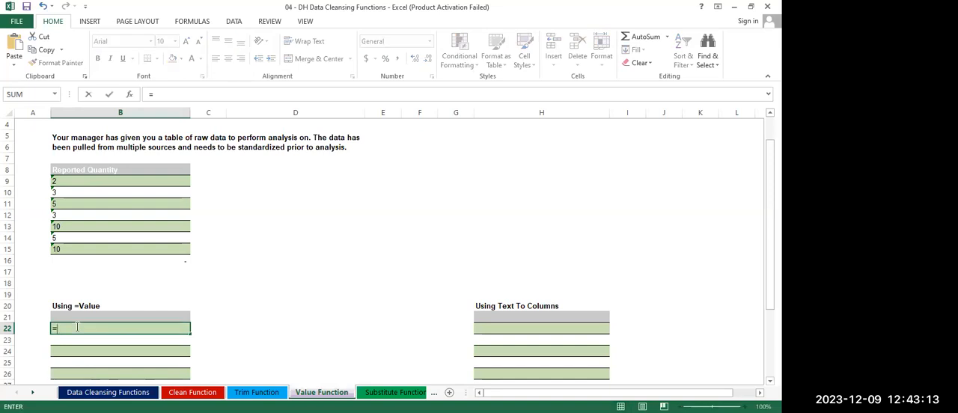
key(BackSpace)
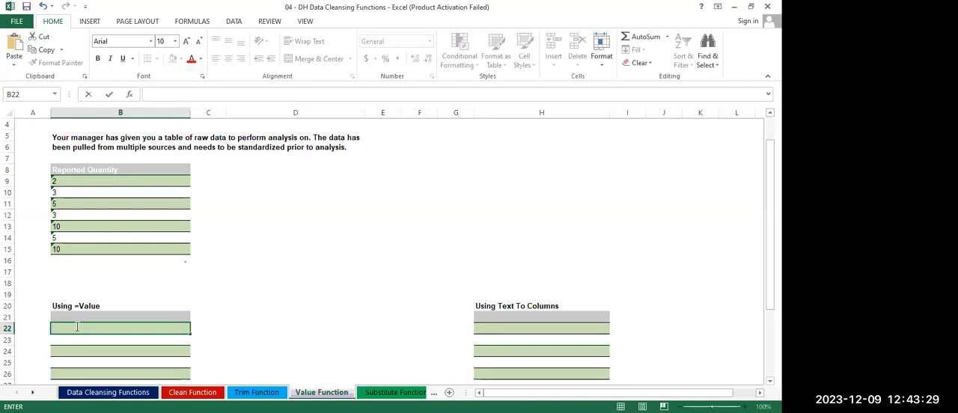
click(79, 182)
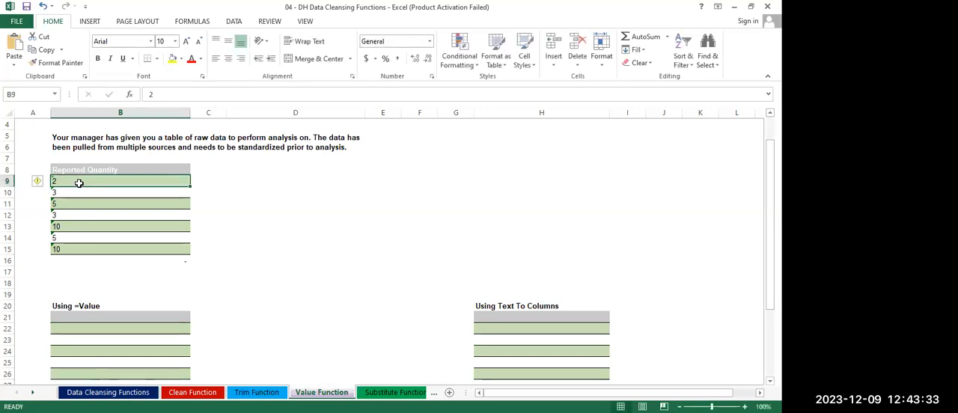
mouse_move(39, 182)
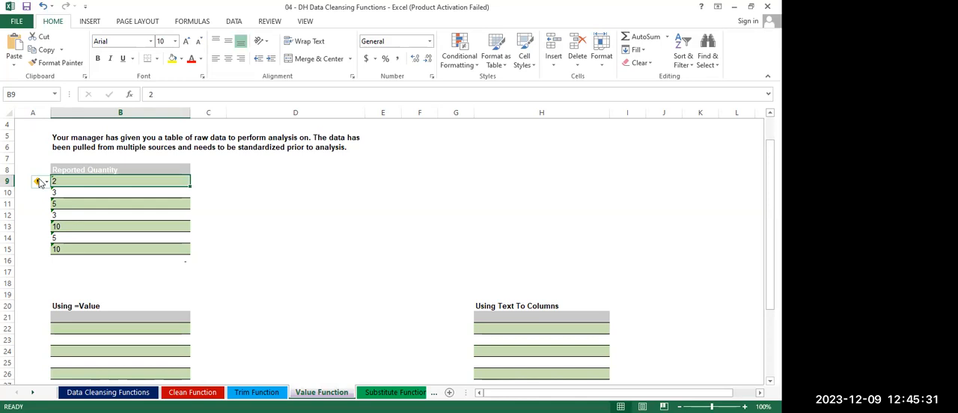
click(268, 247)
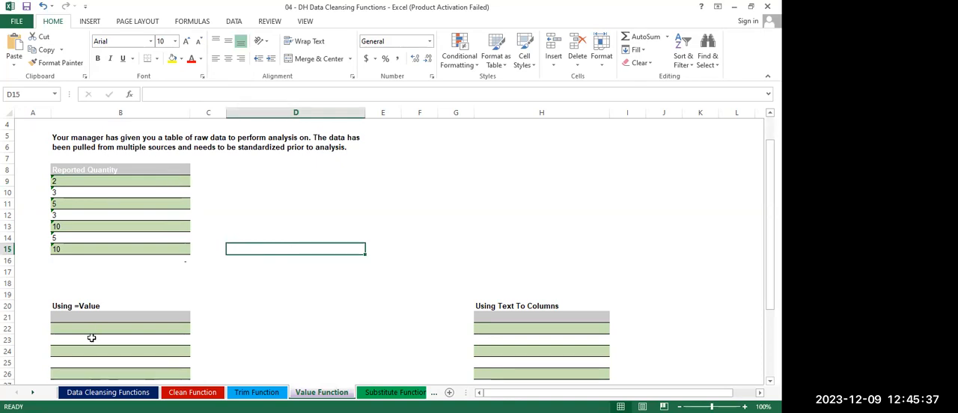
Enter the formula =VALUE(B9) in cell B22 of the Using =Value table to convert the first reported quantity to a number
click(68, 329)
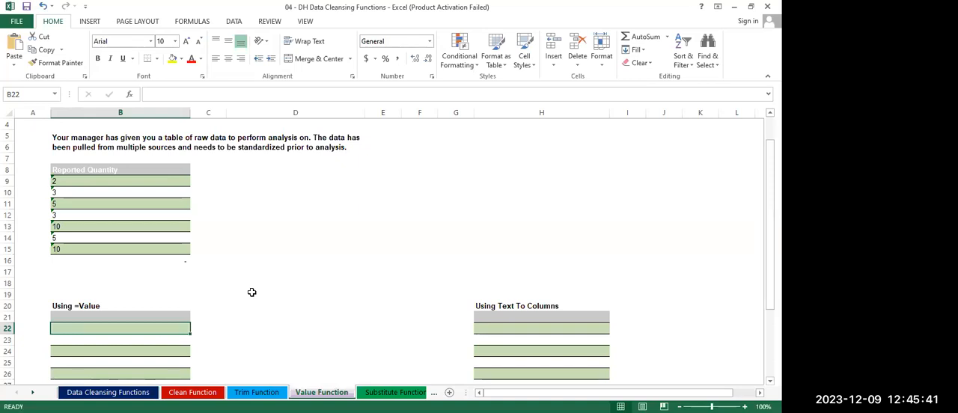
text(=)
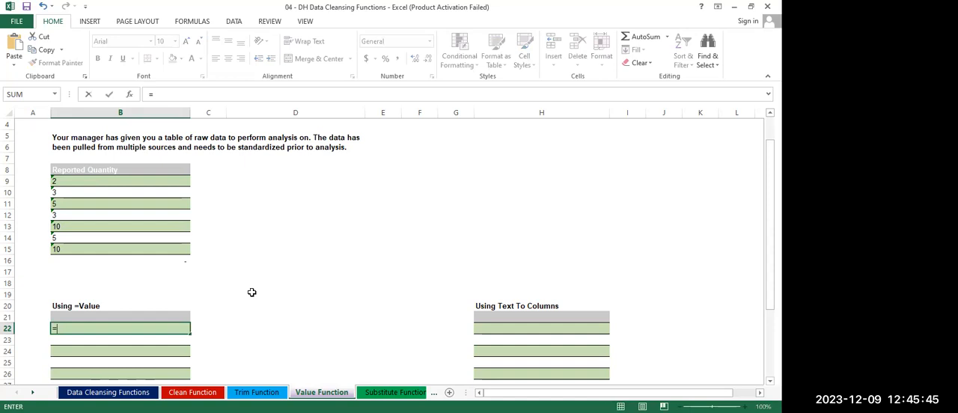
text(value)
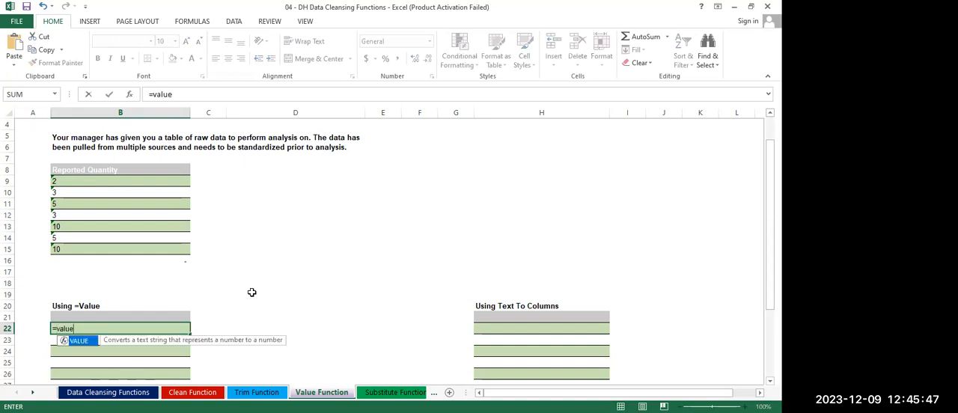
key(Tab)
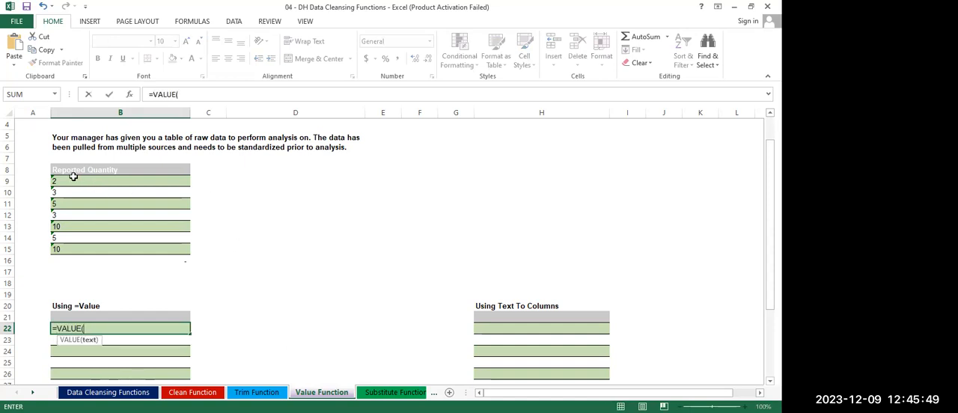
click(60, 183)
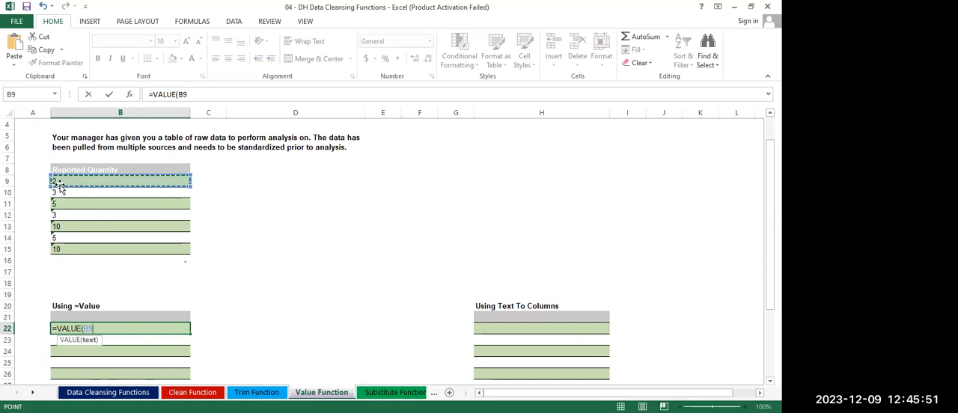
key(Return)
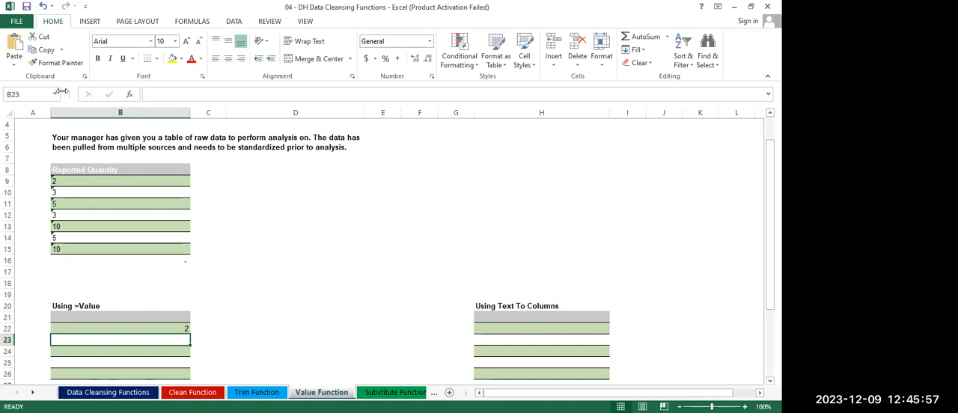
Fill the VALUE formula from B22 down to B28 for the remaining reported quantities
click(162, 329)
scroll(165, 328, down, 3)
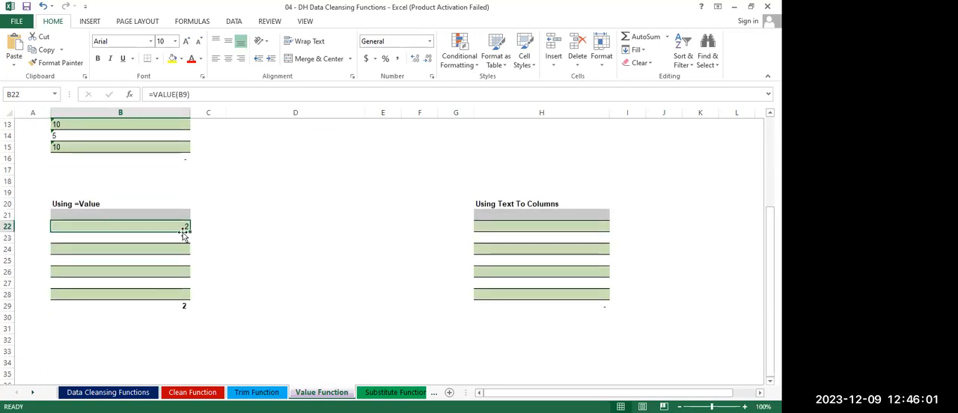
drag(189, 234, 189, 297)
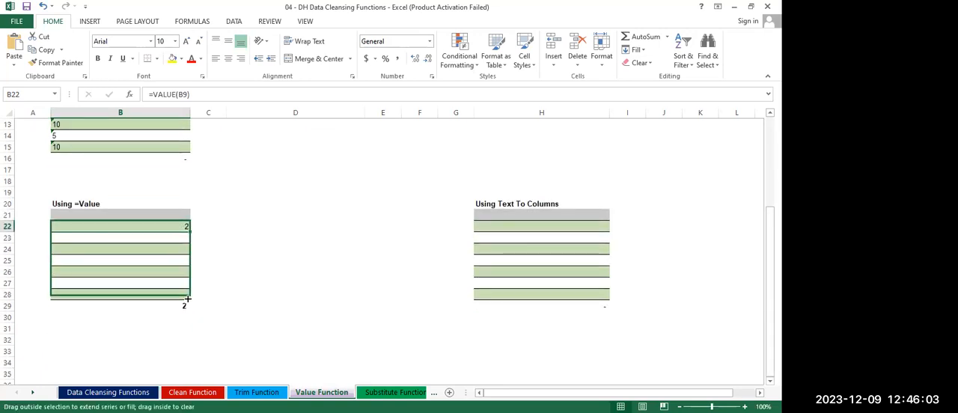
click(229, 304)
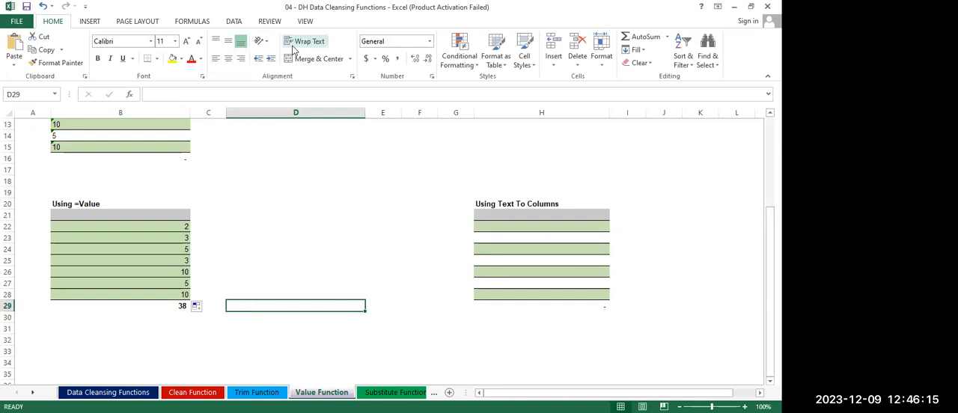
key(alt+Tab)
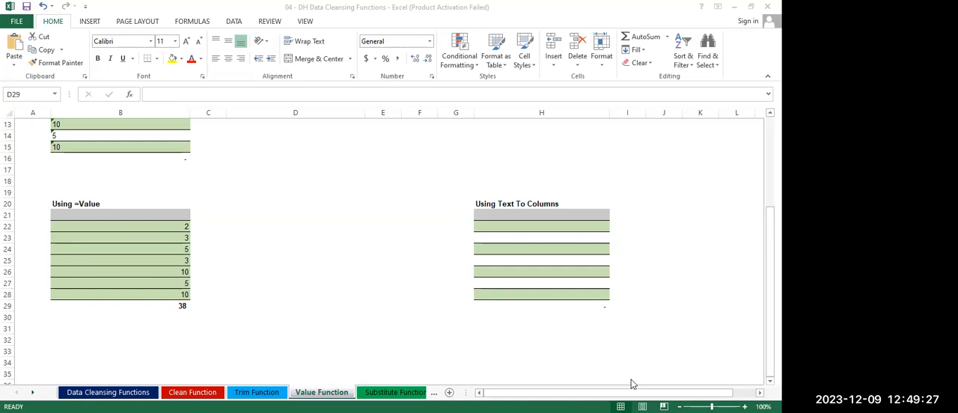
click(374, 307)
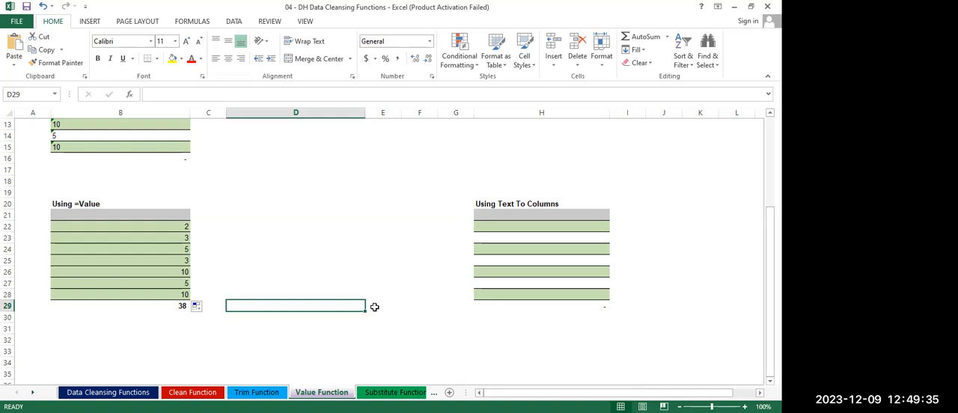
Convert the Reported Quantity values in B9:B15 to numbers with Text to Columns, using Delimited data with the Tab delimiter
scroll(374, 306, up, 4)
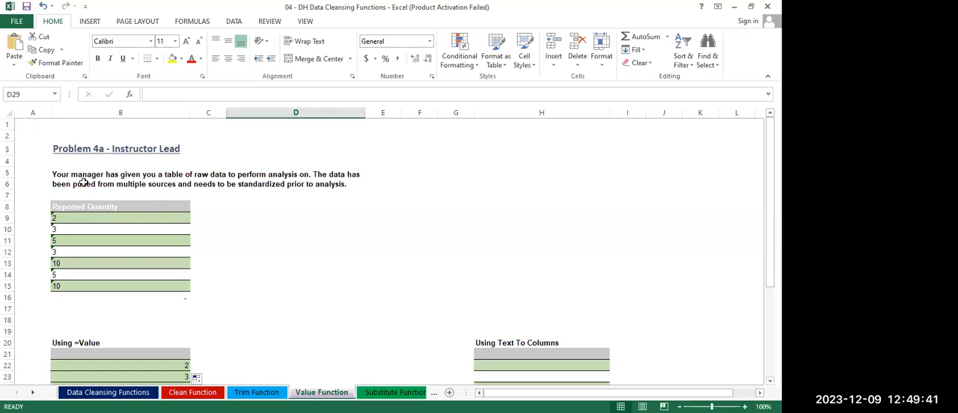
click(234, 23)
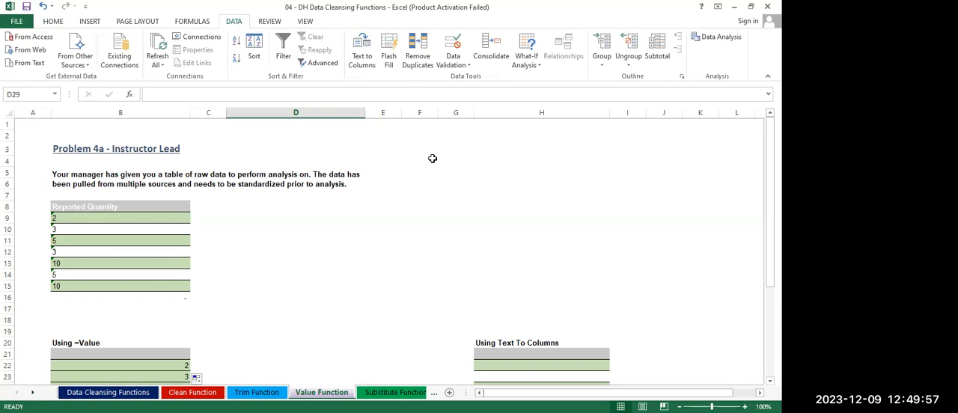
click(387, 214)
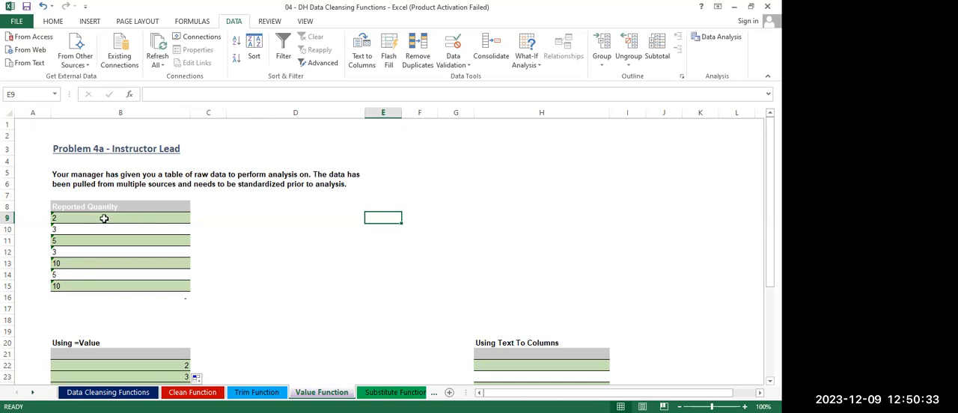
drag(104, 218, 91, 287)
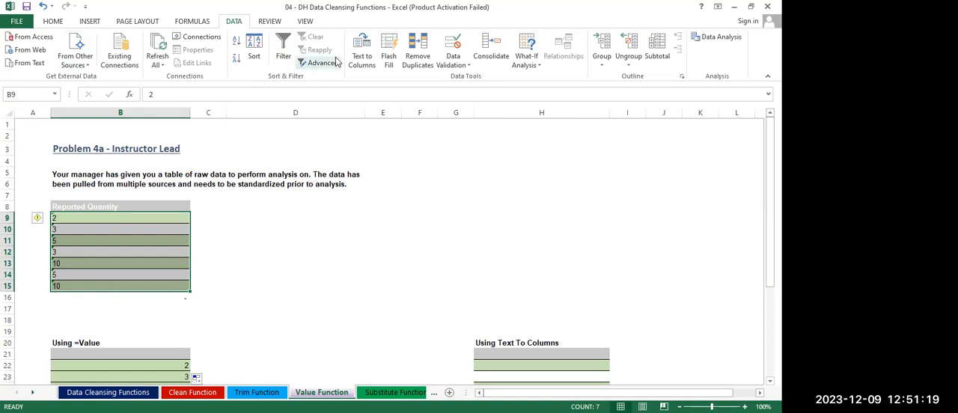
click(365, 61)
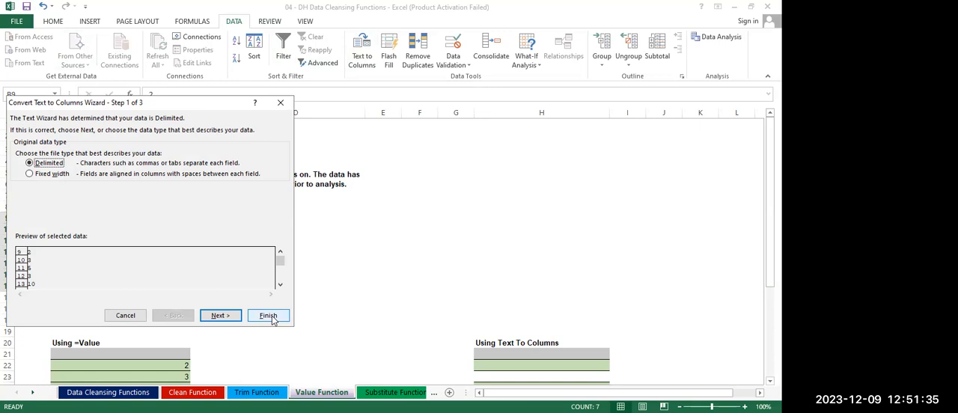
click(219, 315)
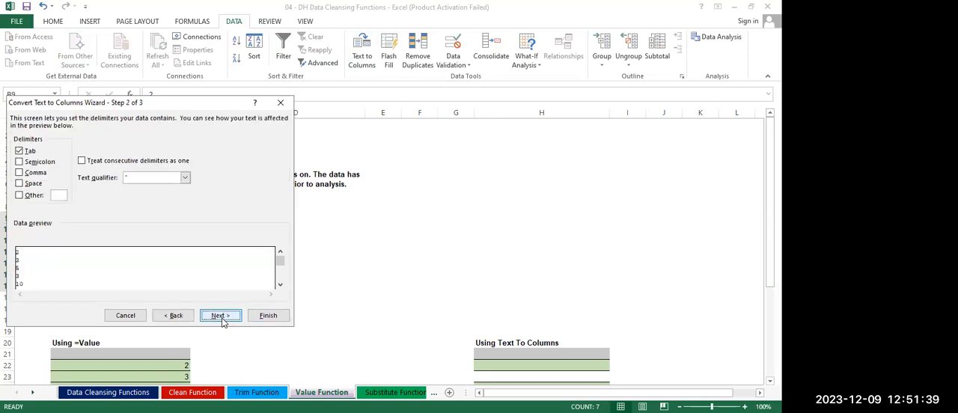
click(270, 315)
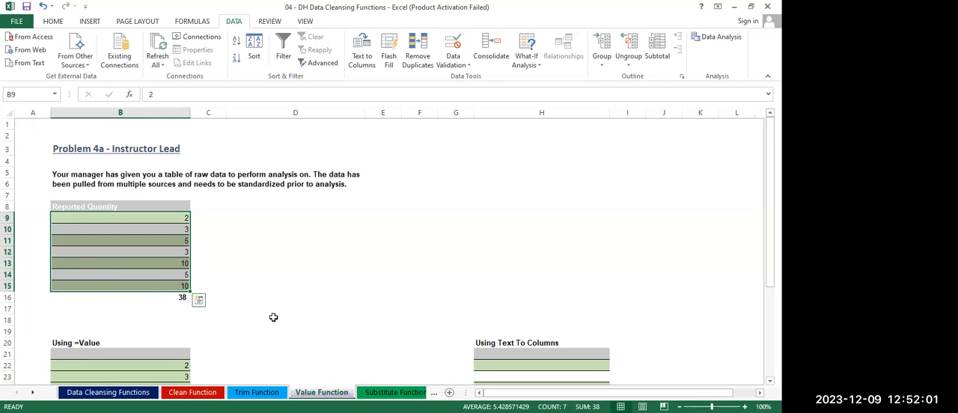
Open the Substitute Function sheet containing the Product Detail table
click(394, 392)
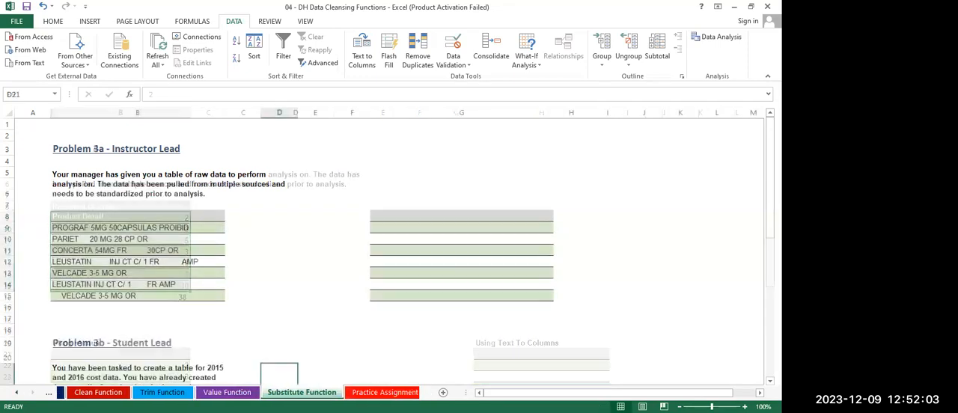
click(357, 298)
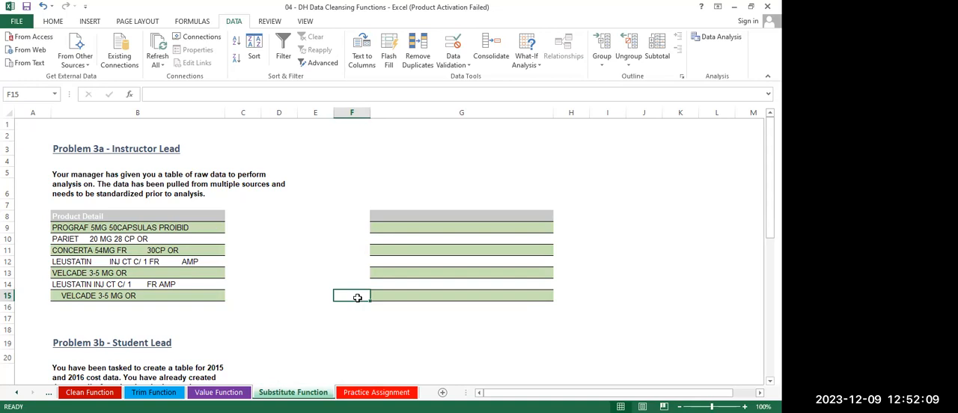
click(461, 105)
click(472, 160)
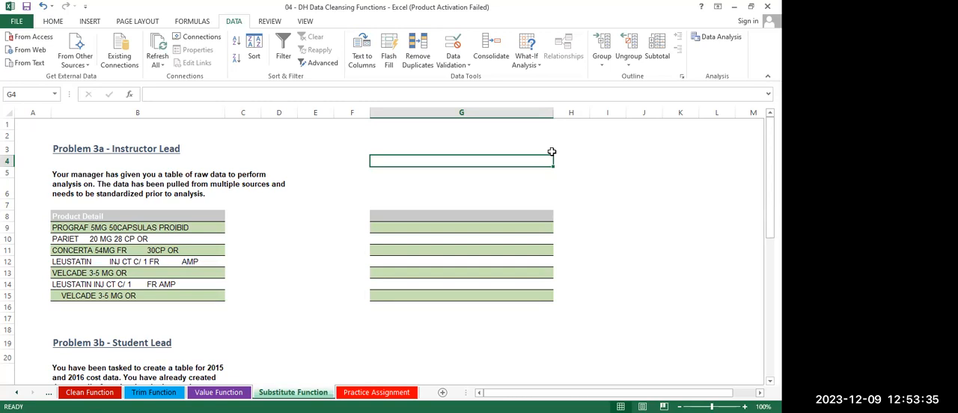
Enter the formula =SUBSTITUTE(B9,"F","M") in cell G9 to replace F with M in the first product detail
click(462, 228)
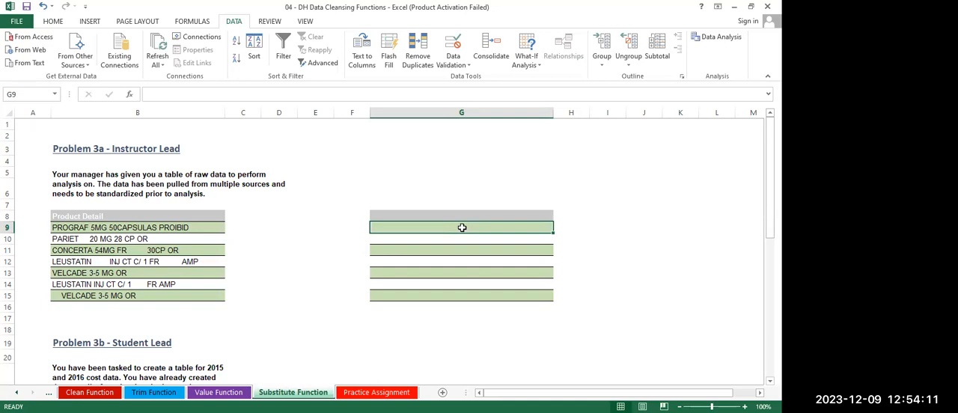
text(=)
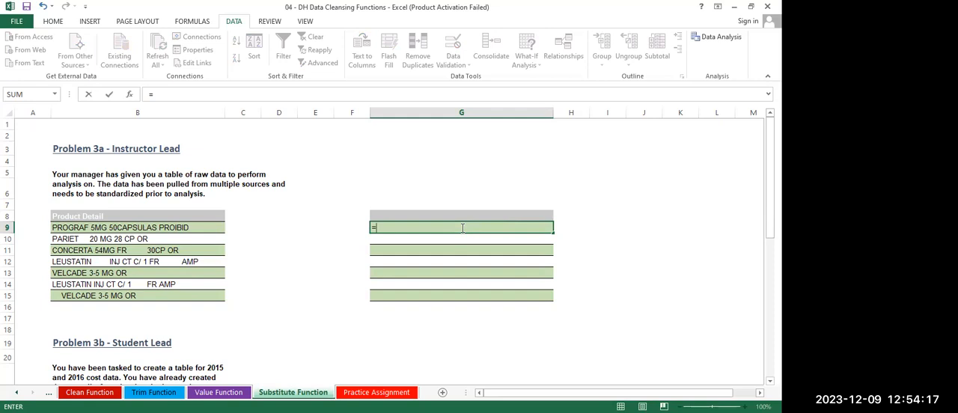
text(substitute)
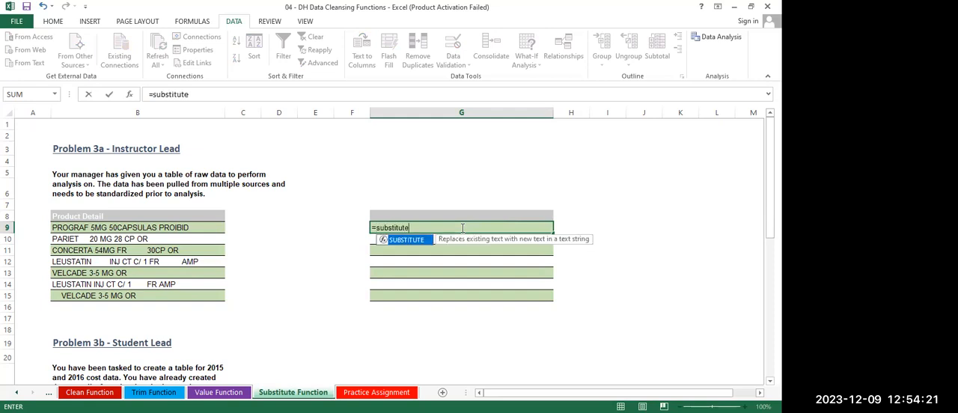
key(Tab)
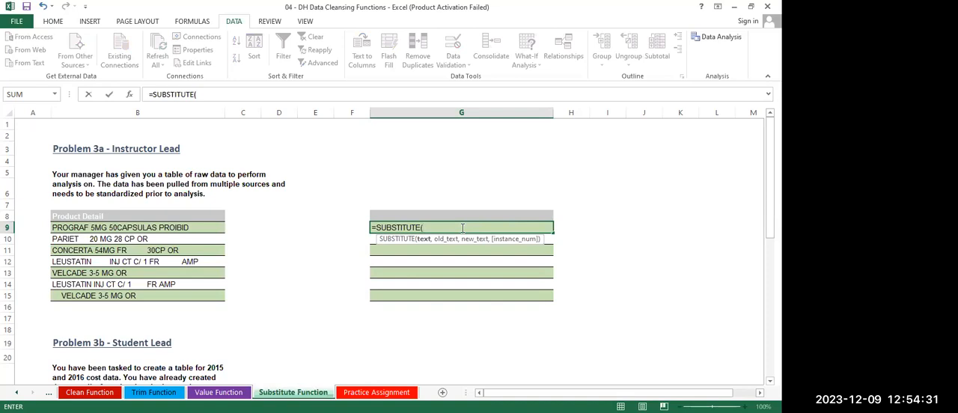
click(139, 228)
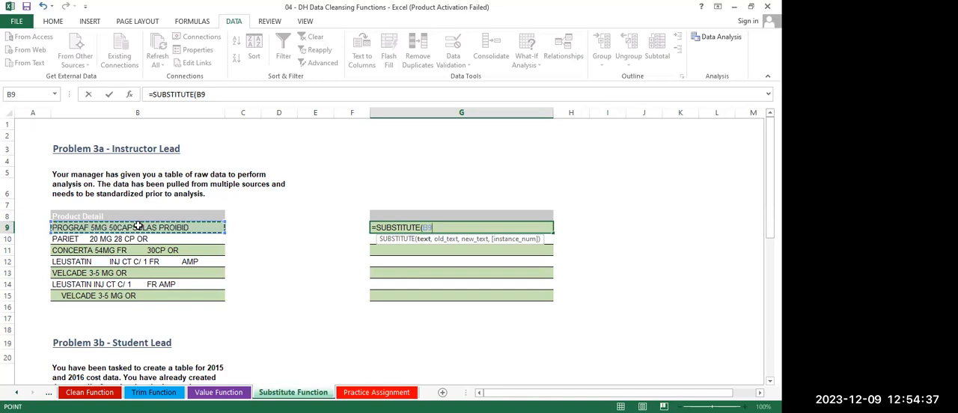
text(,)
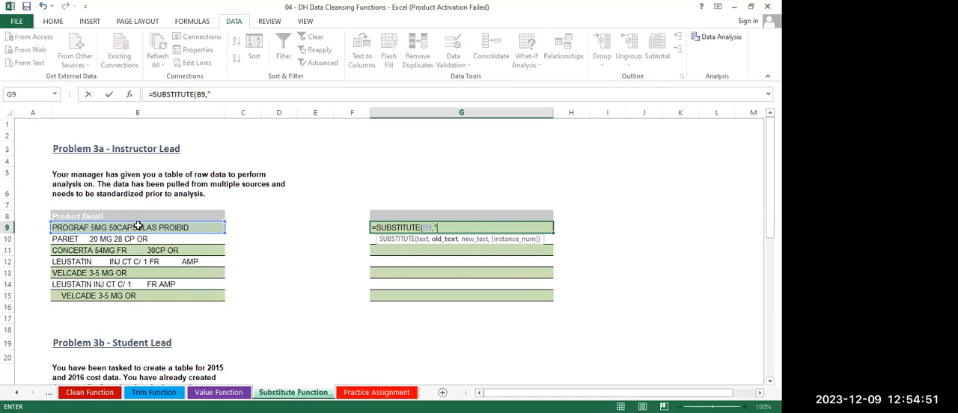
text(F",)
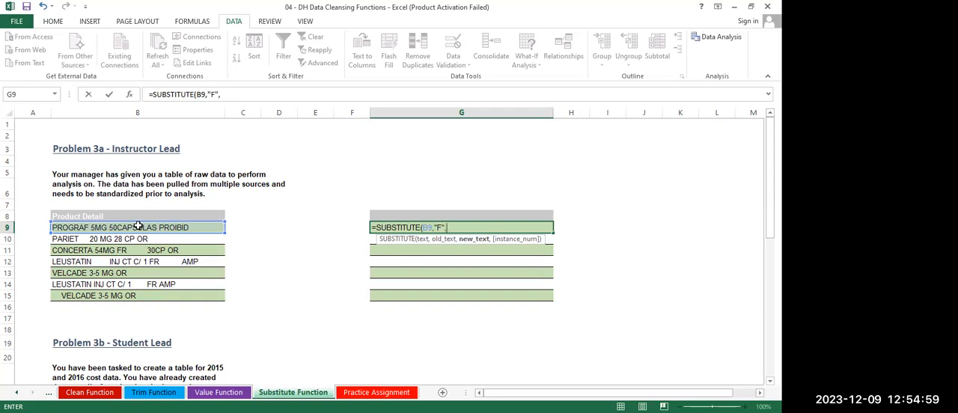
text("M")
text(,)
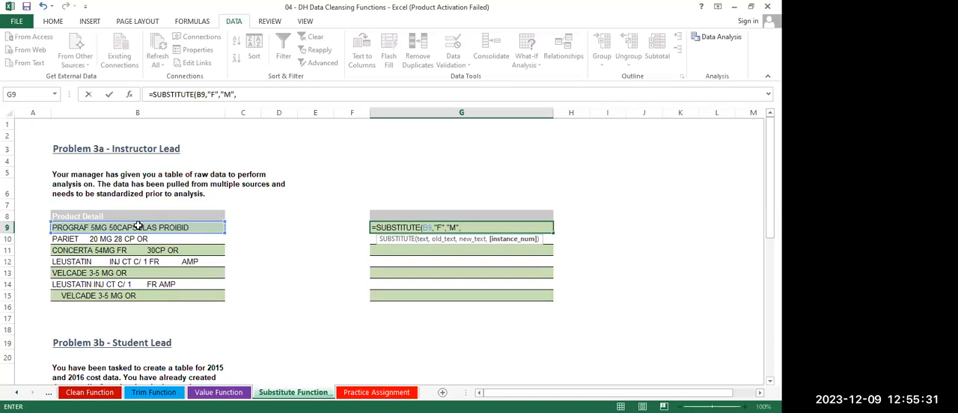
key(BackSpace)
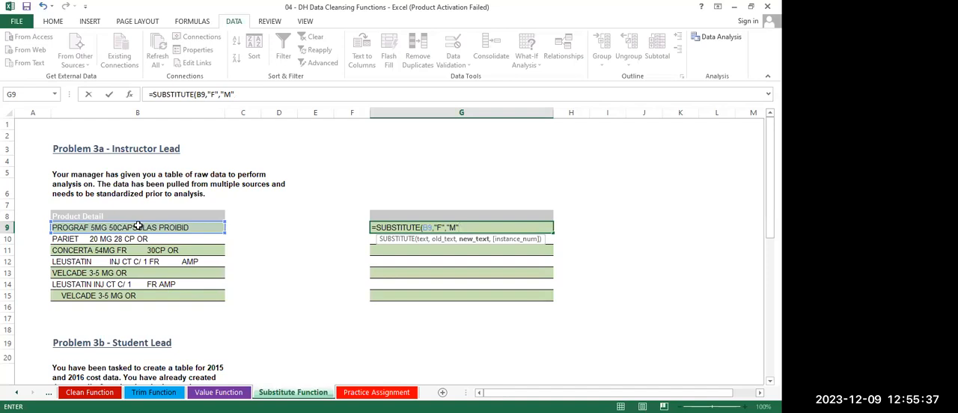
text())
key(Return)
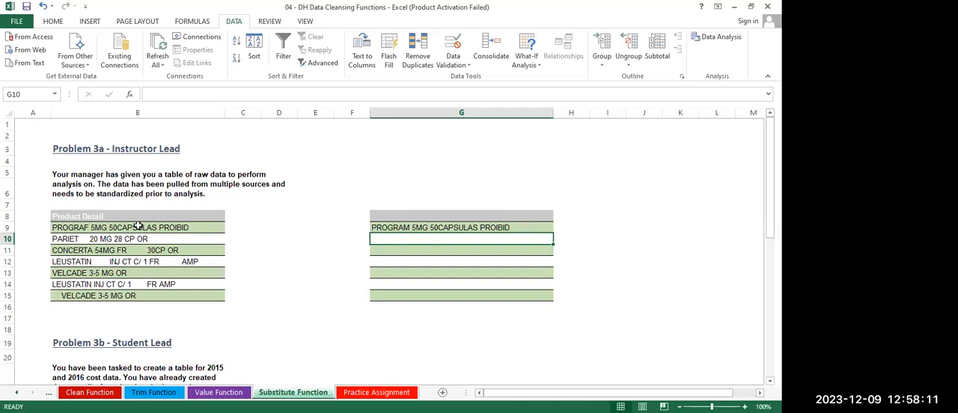
Enter the formula =SUBSTITUTE(B10,"P","D",2) in cell G10 to replace only the second P with D
click(445, 226)
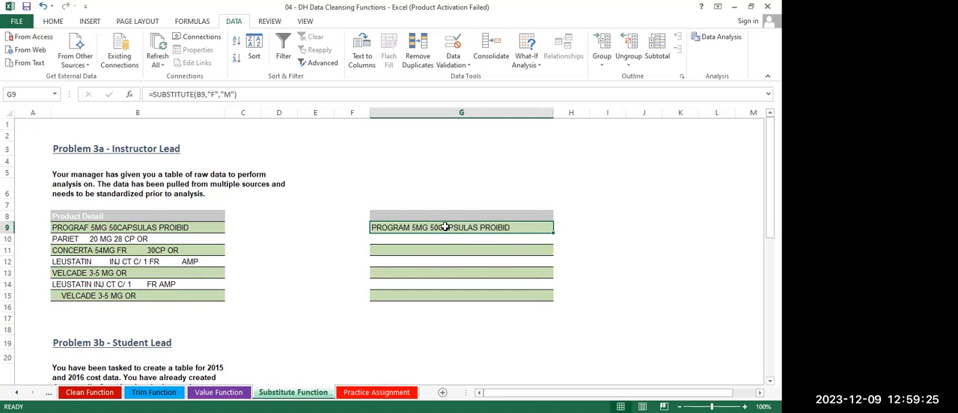
click(422, 241)
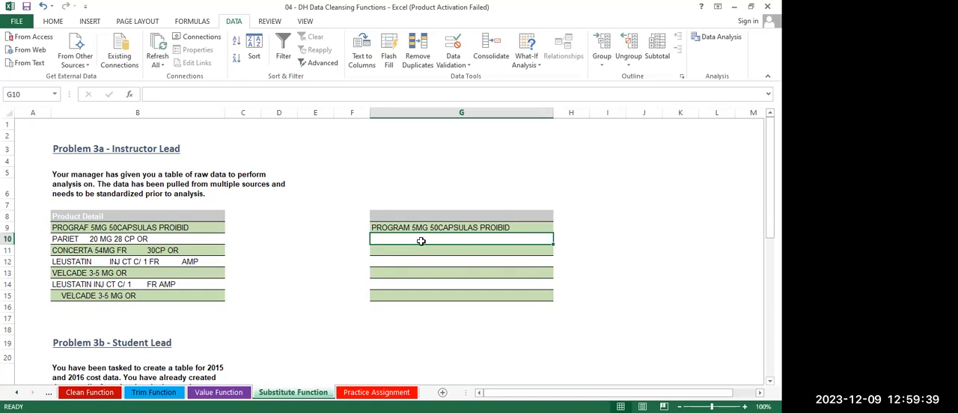
text(=)
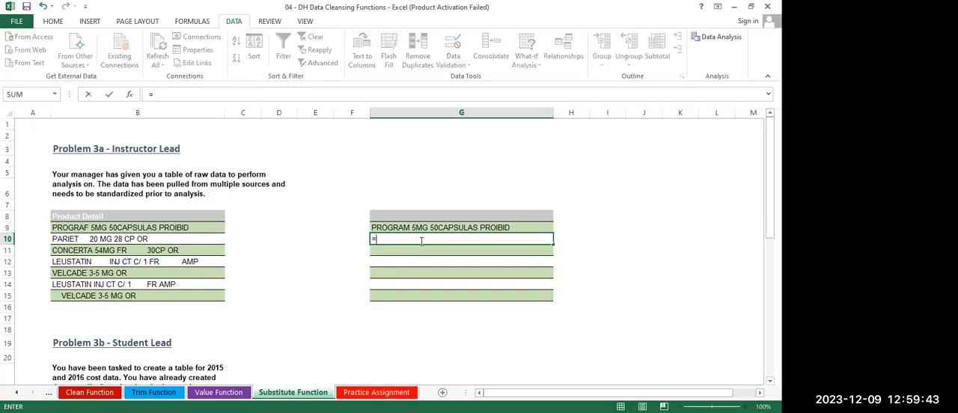
text(SUBST)
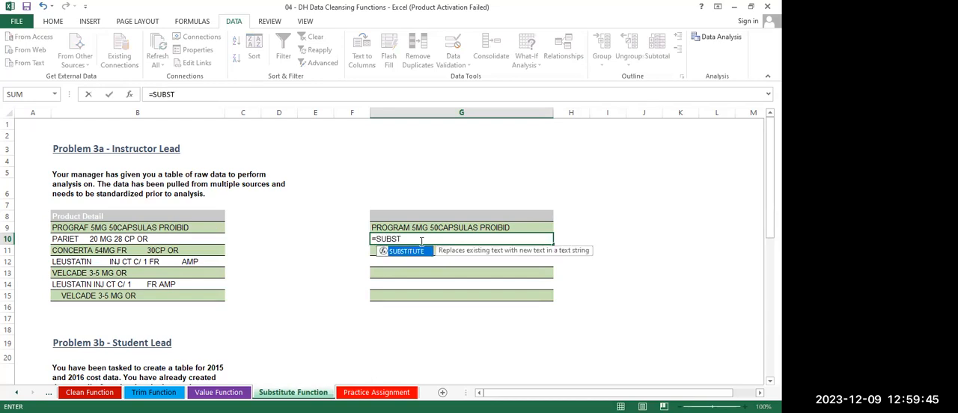
key(Tab)
click(152, 240)
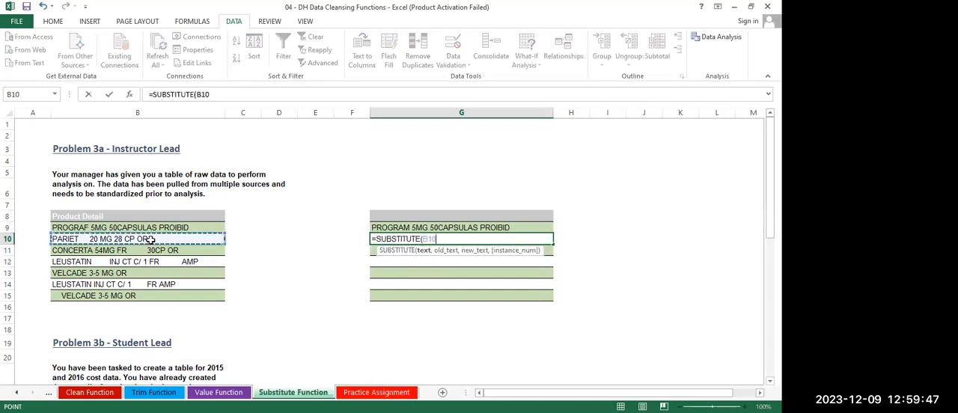
text(,)
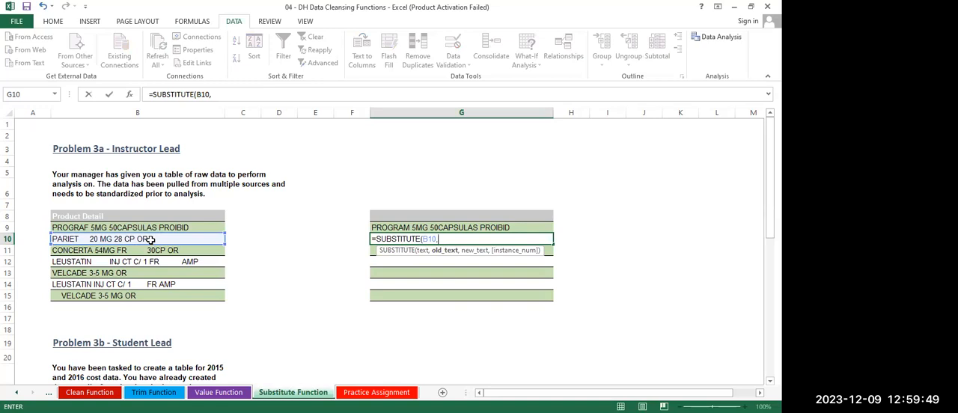
text("P",)
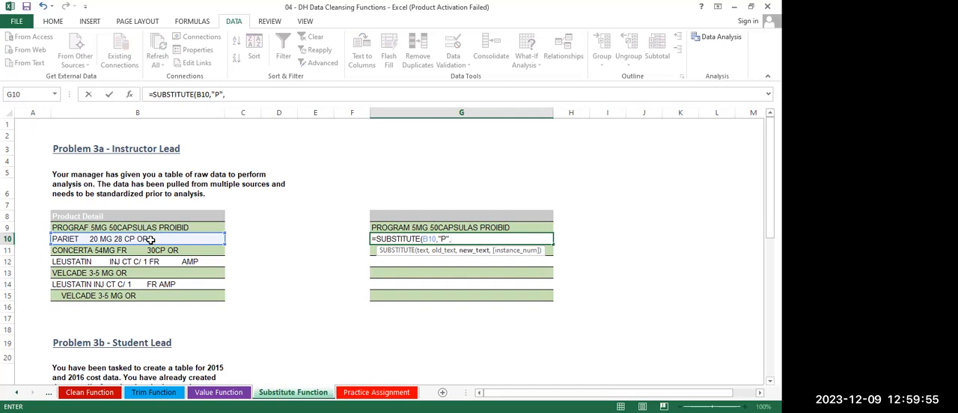
text("D",)
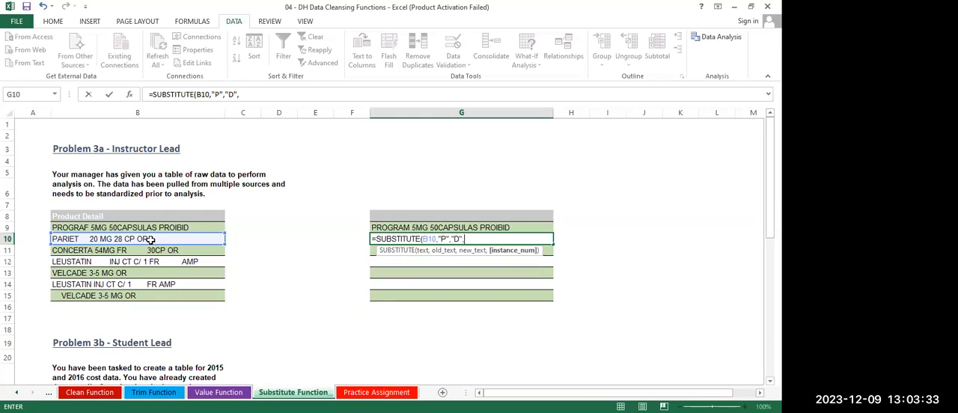
text(2)
text())
key(Return)
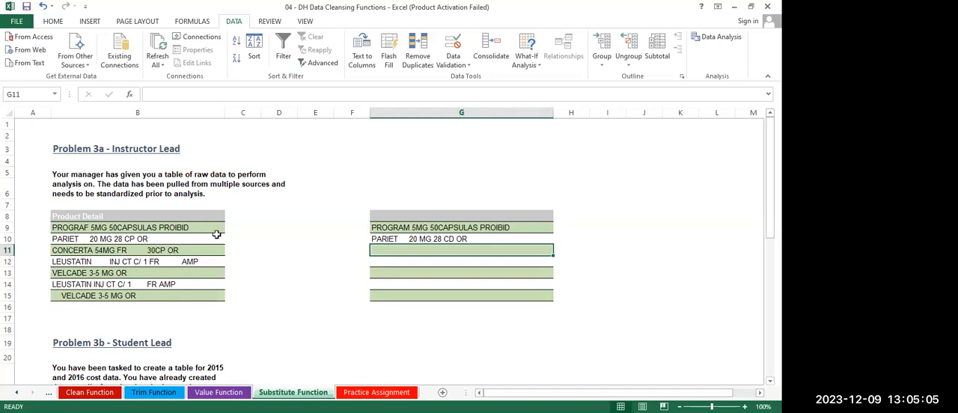
Clear the SUBSTITUTE formula from cell G10
click(412, 238)
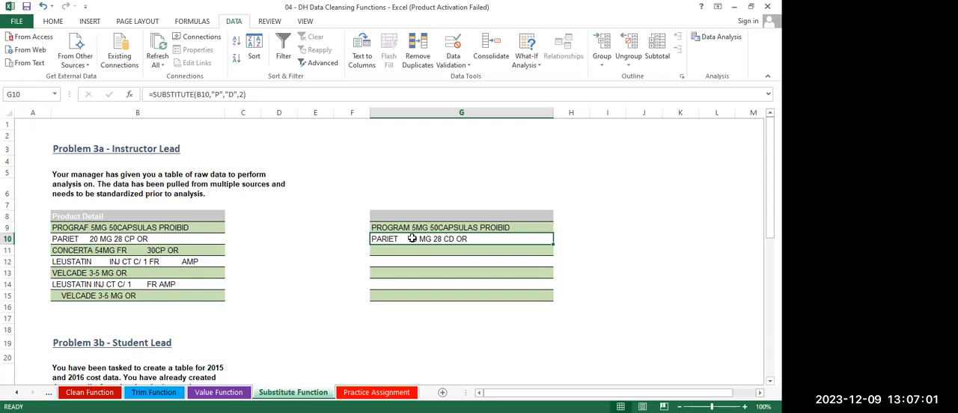
key(BackSpace)
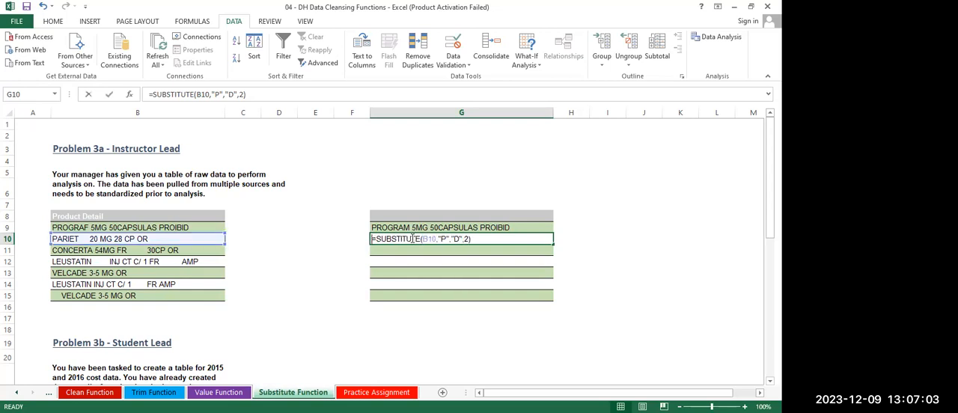
click(578, 228)
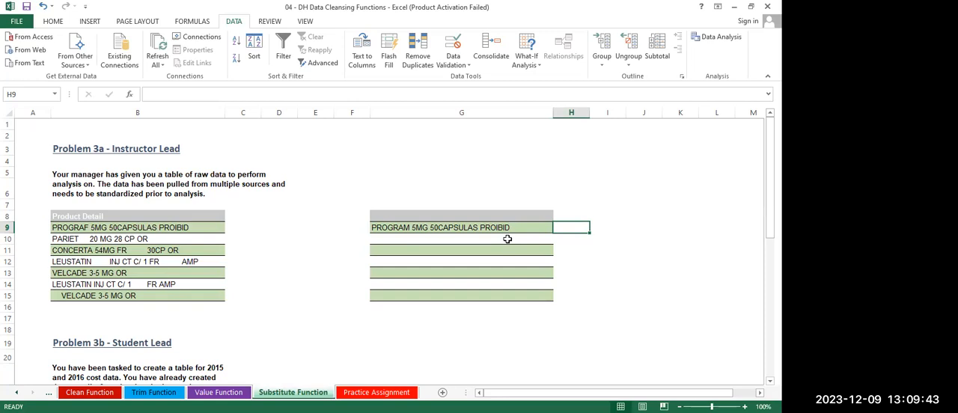
click(438, 34)
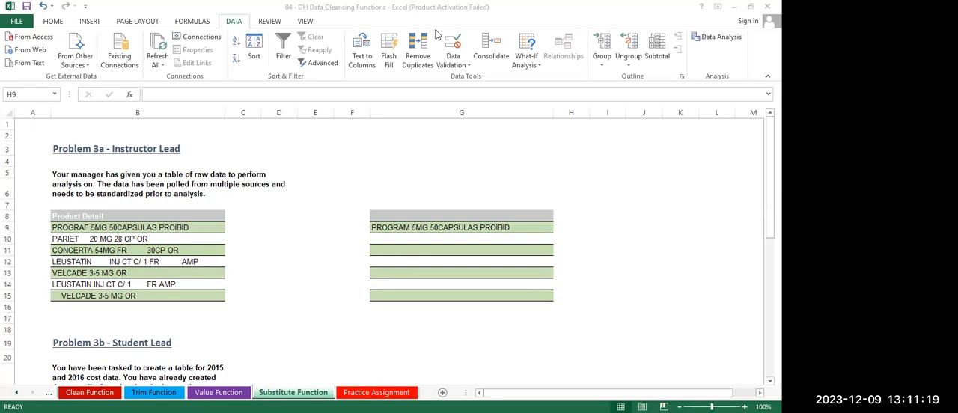
Check the gap after PARIET in B10, and enter a SUBSTITUTE formula in G10 that replaces those multiple spaces with a single space
click(402, 242)
double_click(78, 239)
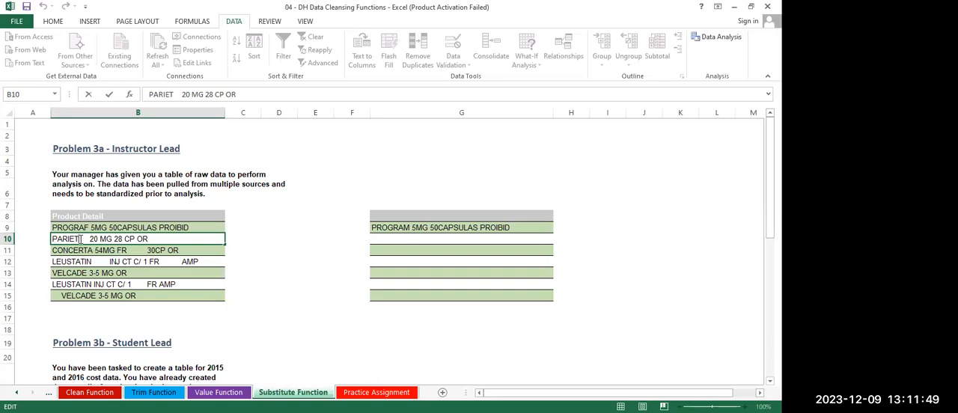
key(Right)
key(Right)
key(Right)
key(Right)
key(Right)
click(404, 241)
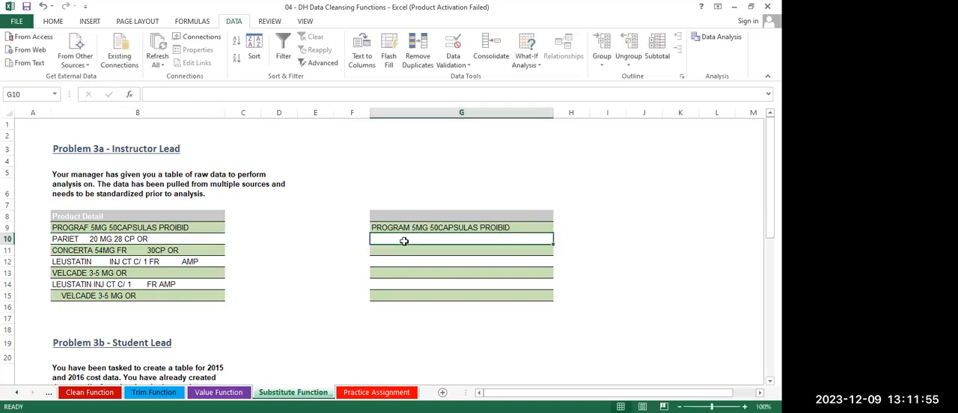
text(=)
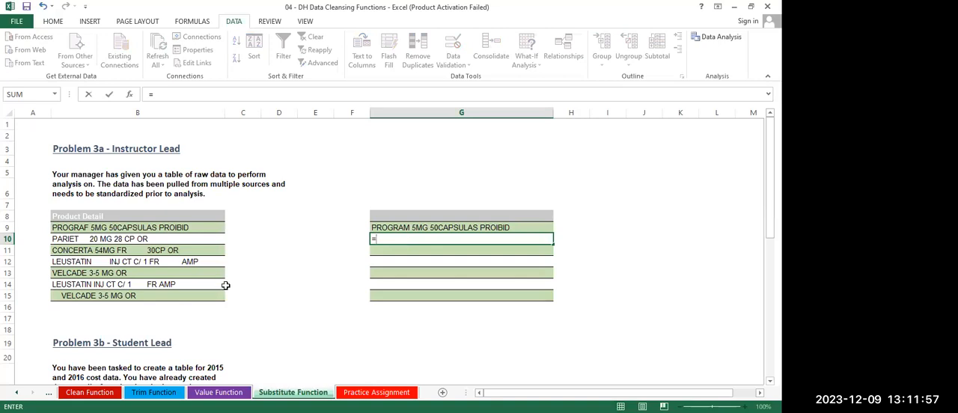
text(SU)
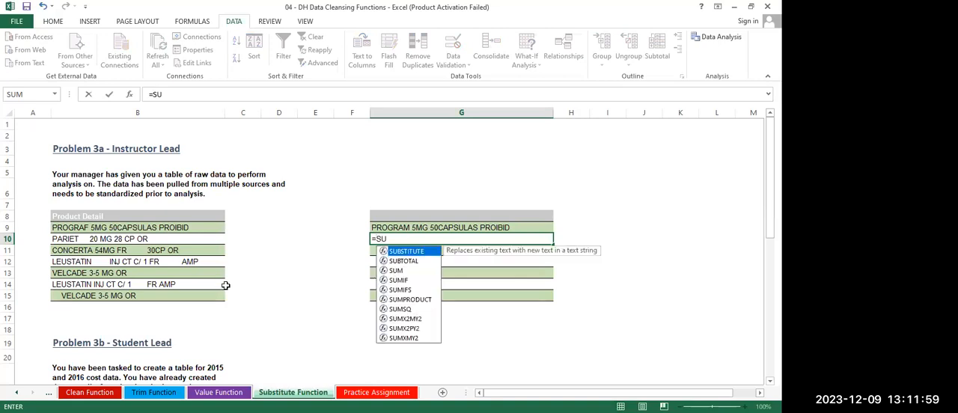
text(B)
key(Tab)
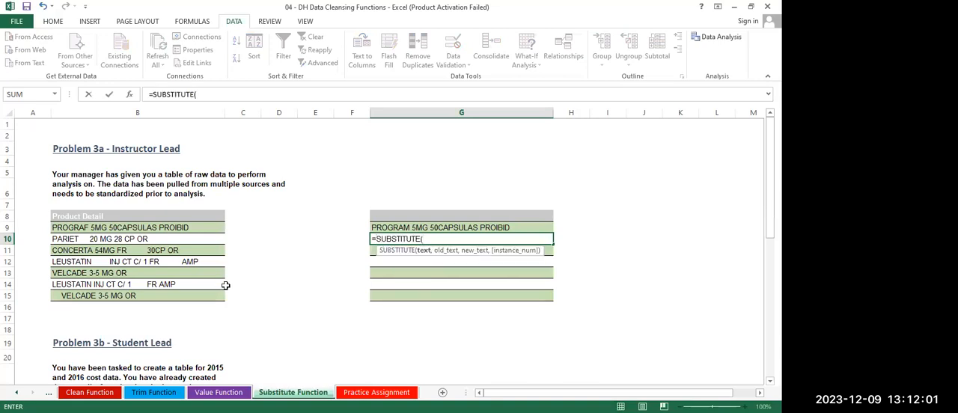
click(120, 238)
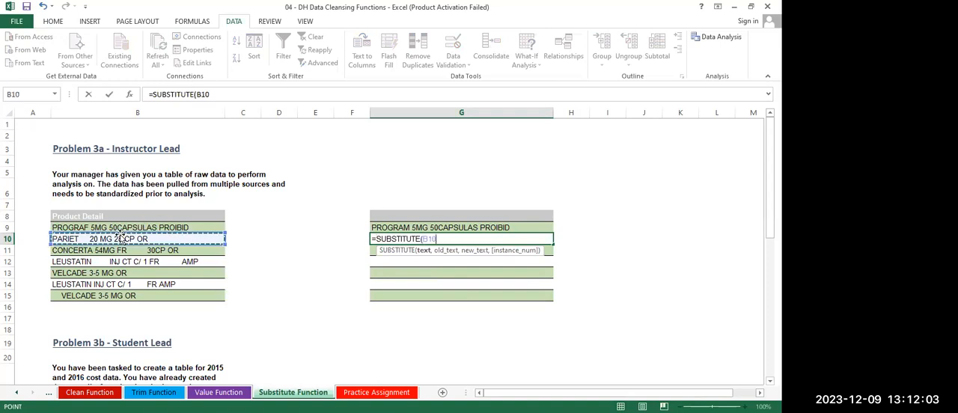
text(,")
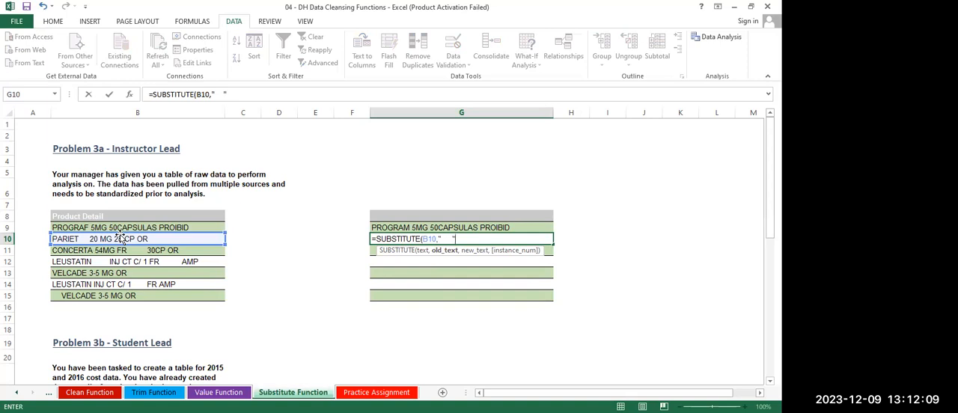
text(   ,)
text( ")
text())
key(Return)
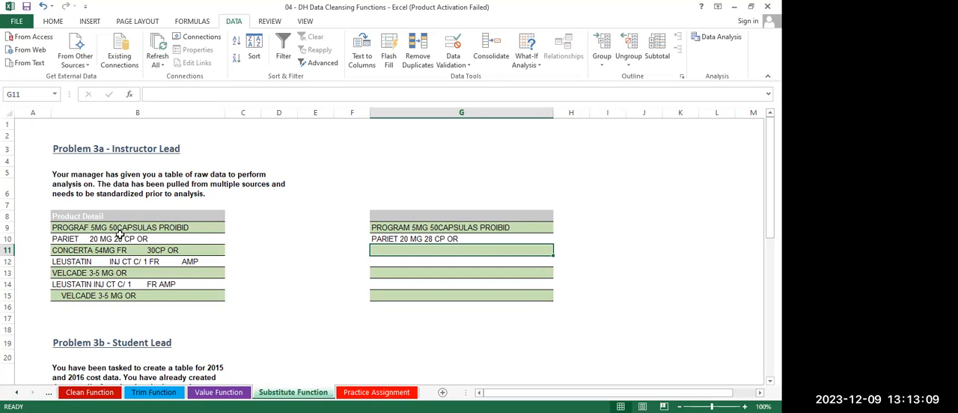
Try filling the G10 SUBSTITUTE formula down to G15, and undo the fill
click(423, 237)
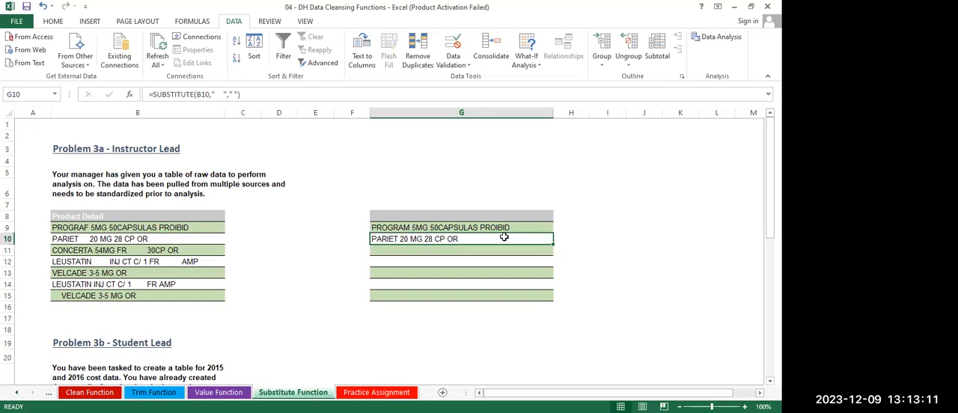
drag(553, 245, 554, 301)
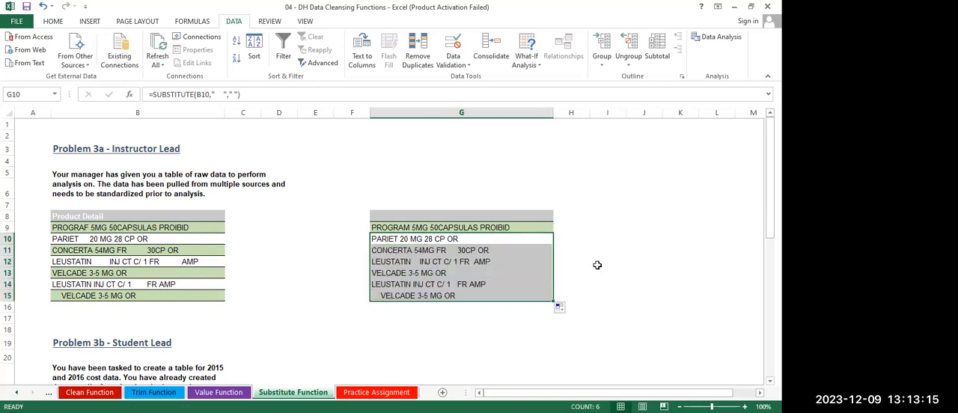
key(ctrl+z)
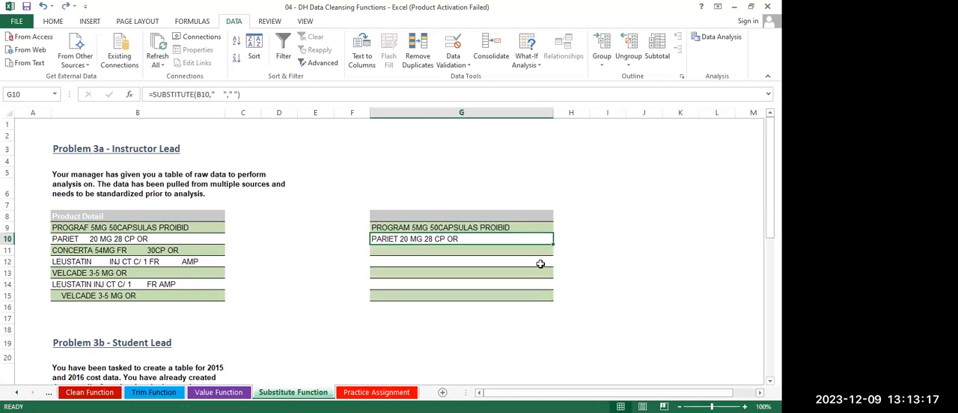
click(404, 253)
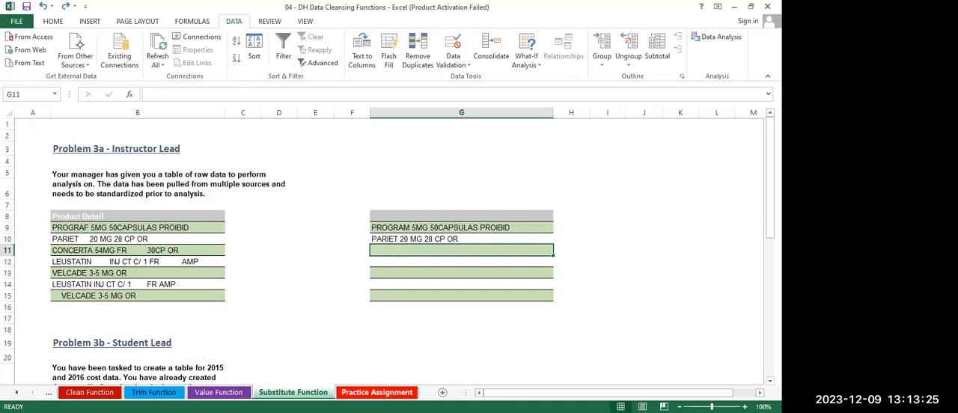
Open the Practice Assignment sheet and review the instructions and the table of employee years, genders and ages
click(377, 392)
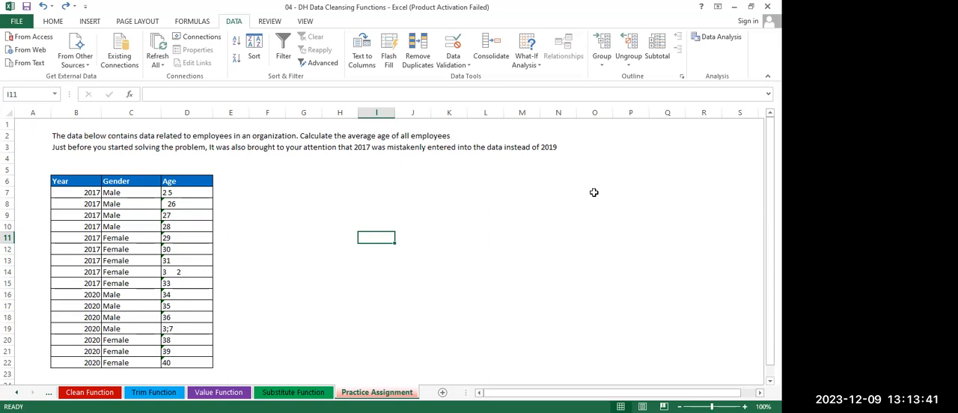
scroll(593, 193, down, 1)
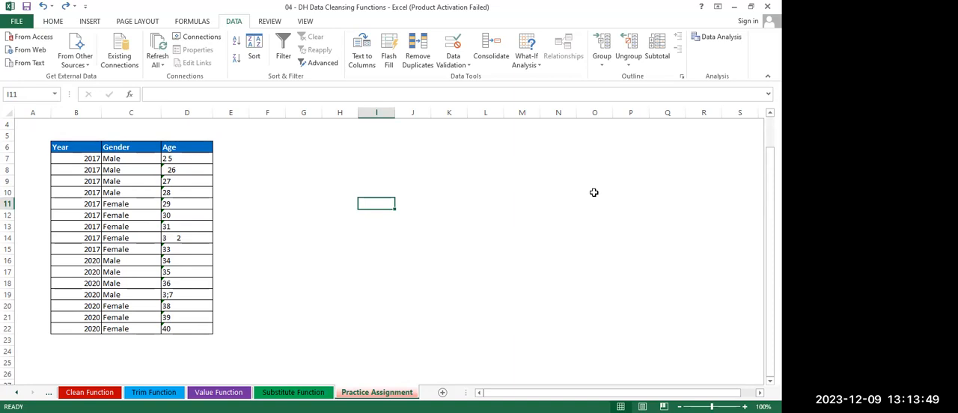
scroll(593, 193, up, 1)
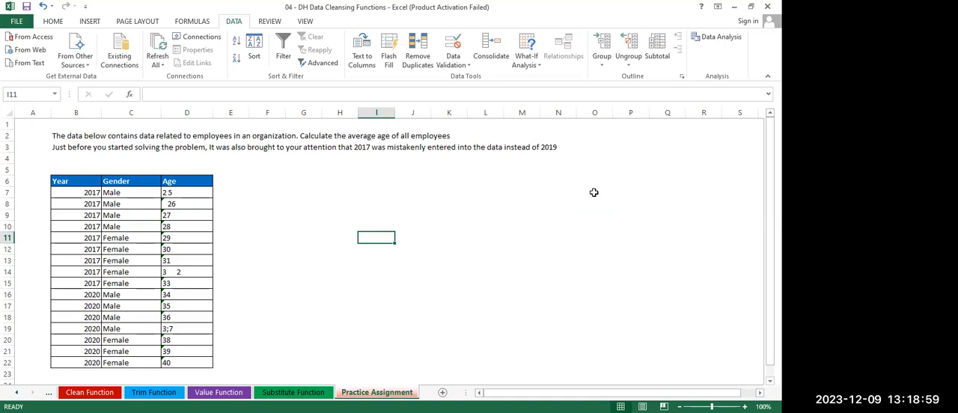
scroll(593, 192, down, 1)
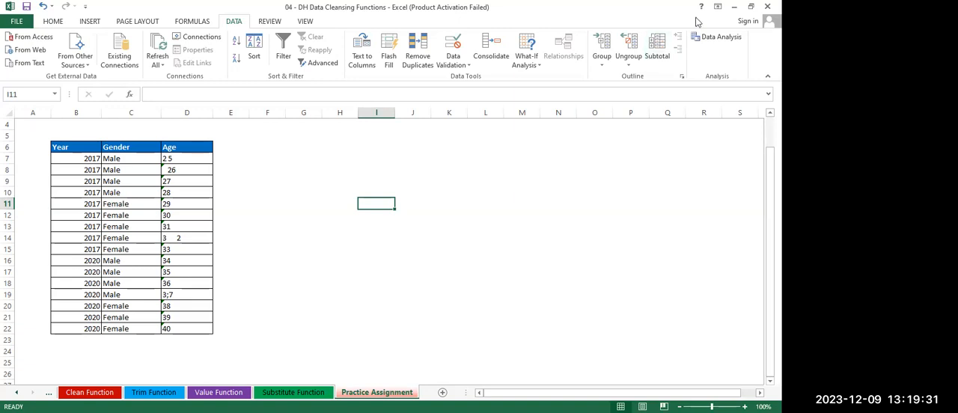
click(738, 11)
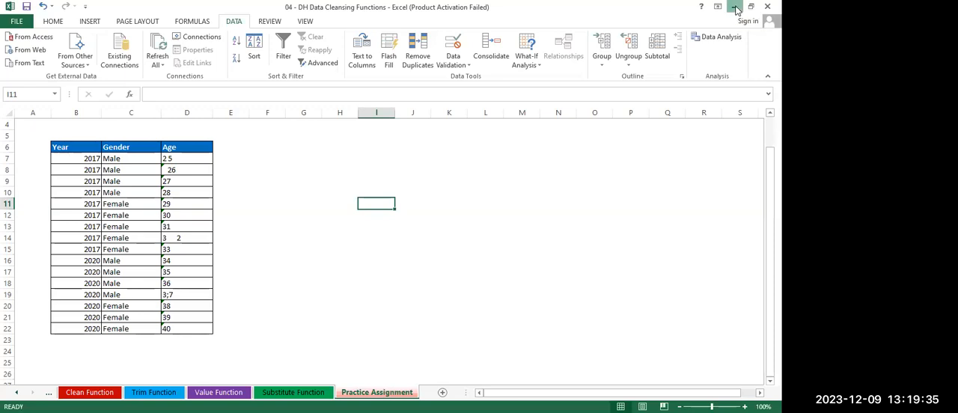
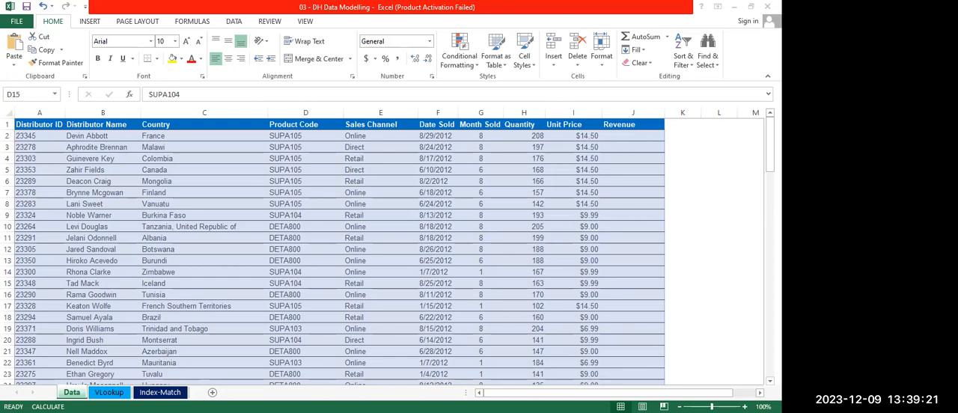
Look over the sales table on the Data sheet and the Problem 2a tables on the VLookup sheet
click(306, 283)
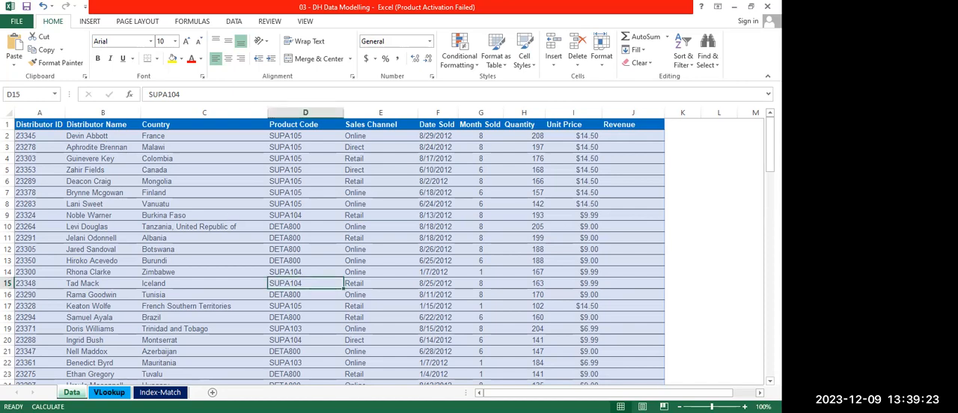
key(ctrl+Page_Down)
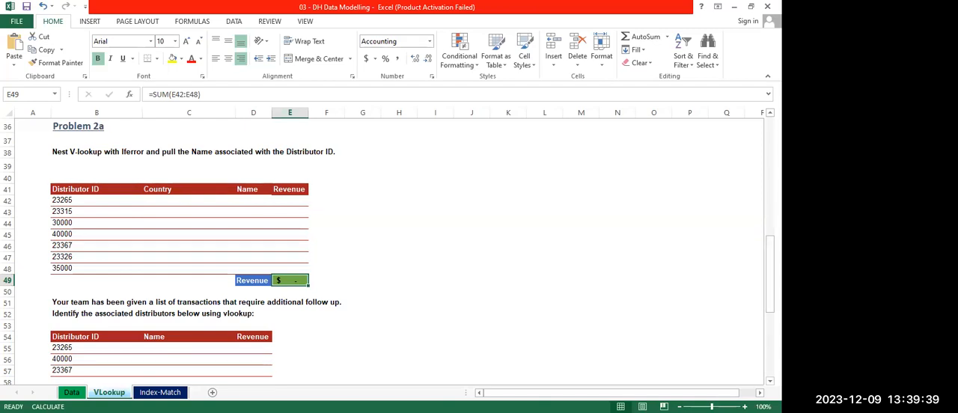
key(ctrl+Page_Up)
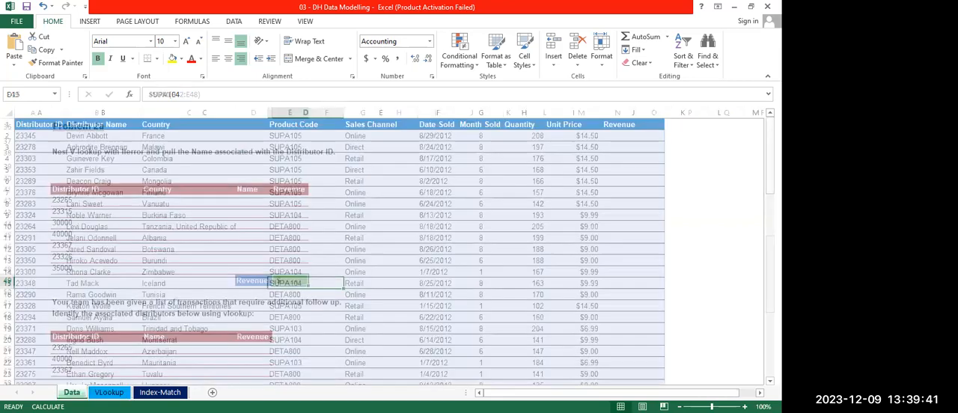
click(109, 393)
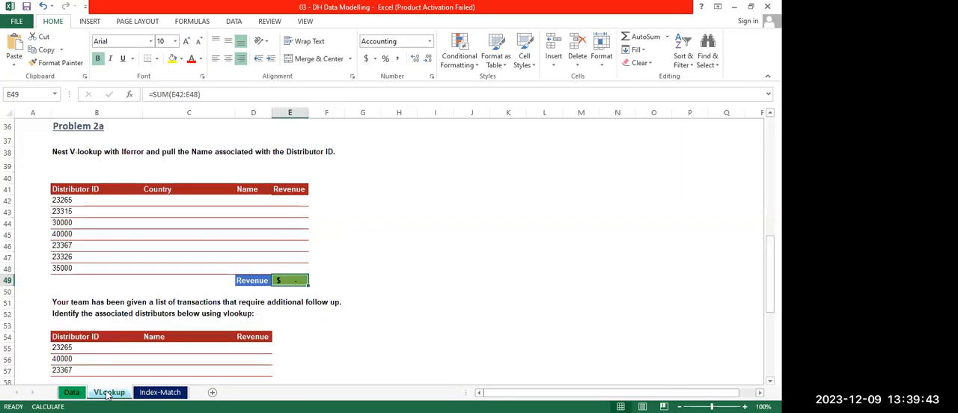
click(71, 392)
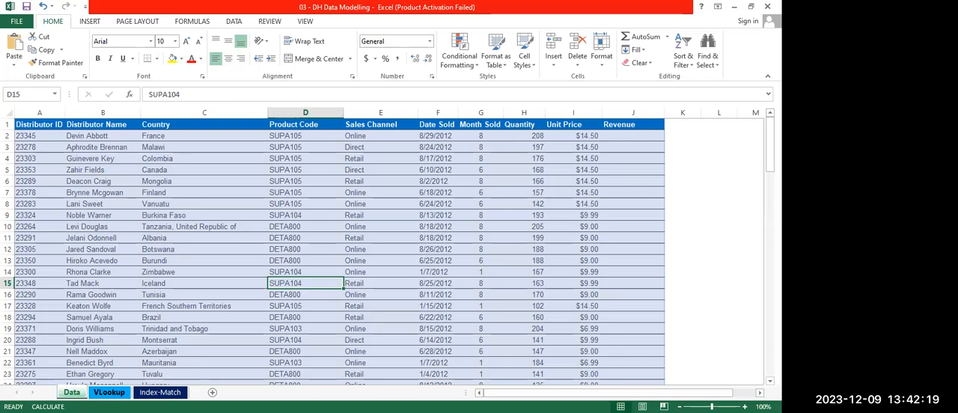
Start a VLOOKUP formula in C9 under Problem 1a on the VLookup sheet, with B9 as the lookup value
key(ctrl+Page_Down)
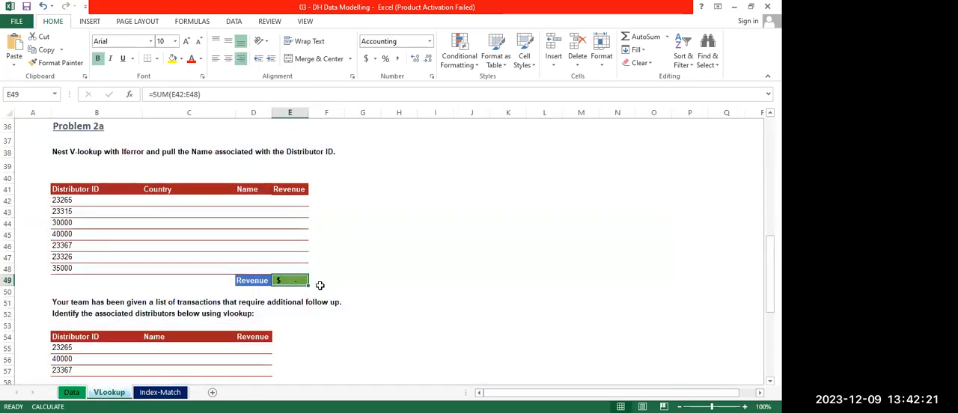
scroll(320, 286, up, 12)
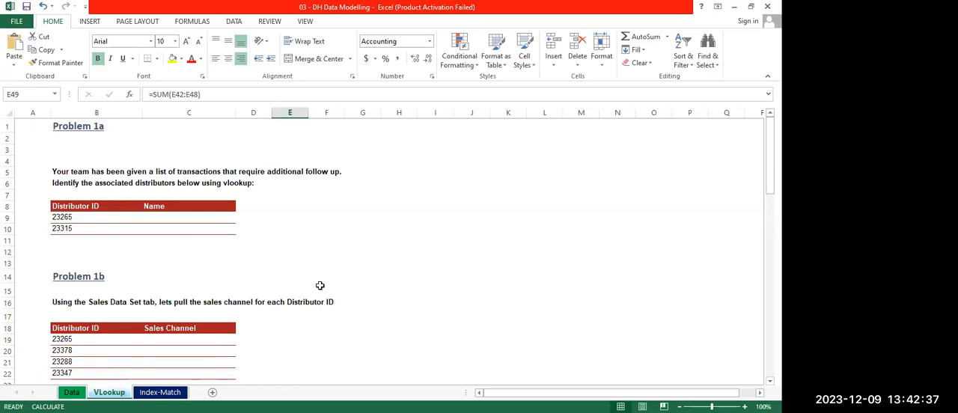
click(155, 217)
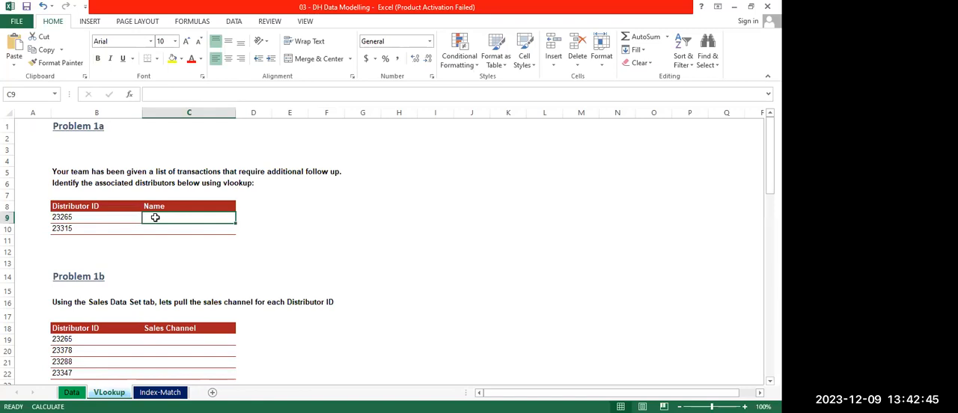
text(=)
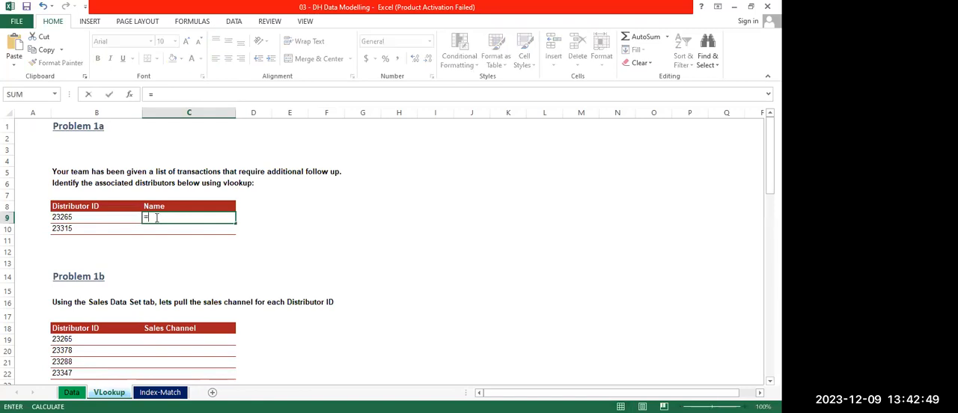
text(VLOOK)
key(Tab)
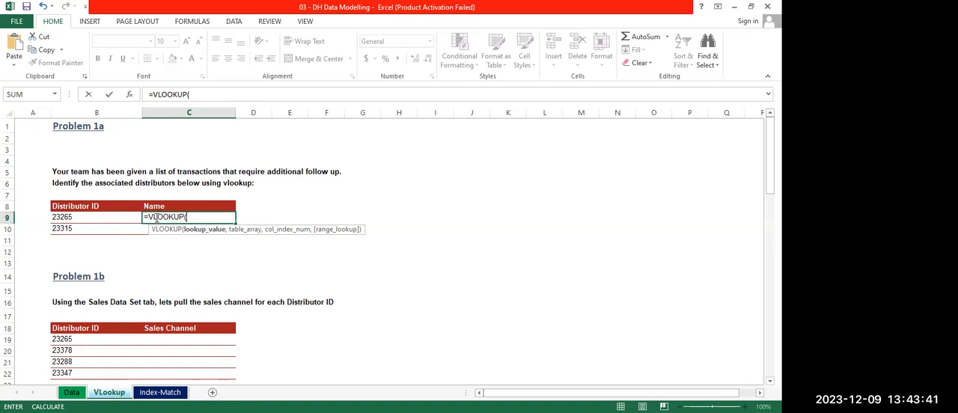
click(72, 217)
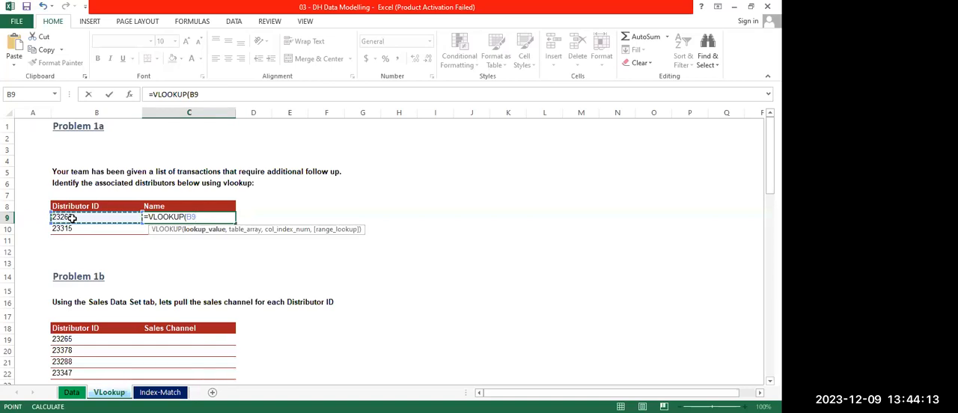
text(,)
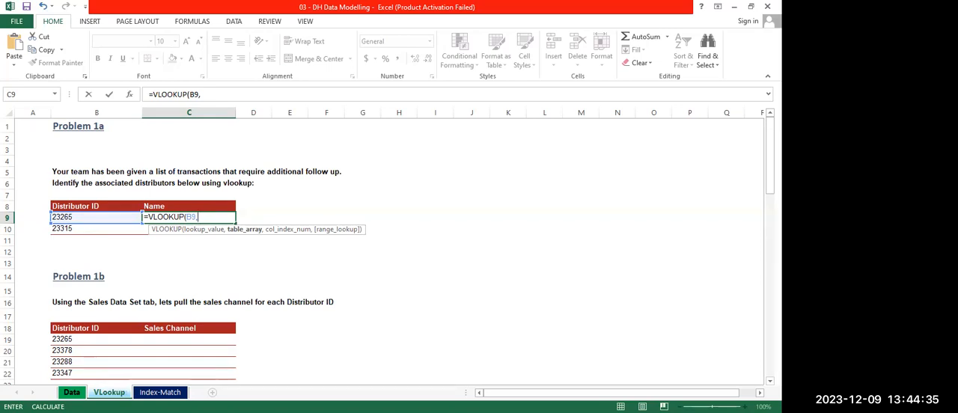
Complete the C9 VLOOKUP with Data sheet columns A:B as the table array and 2 as the column index
key(ctrl+Page_Up)
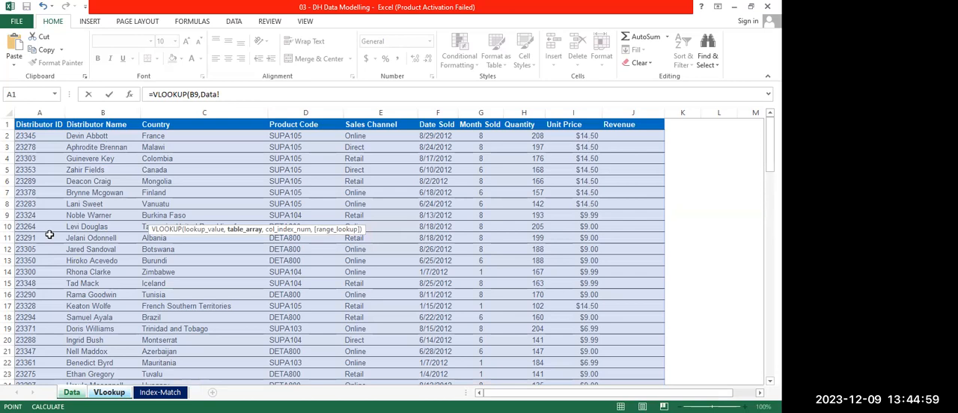
click(41, 111)
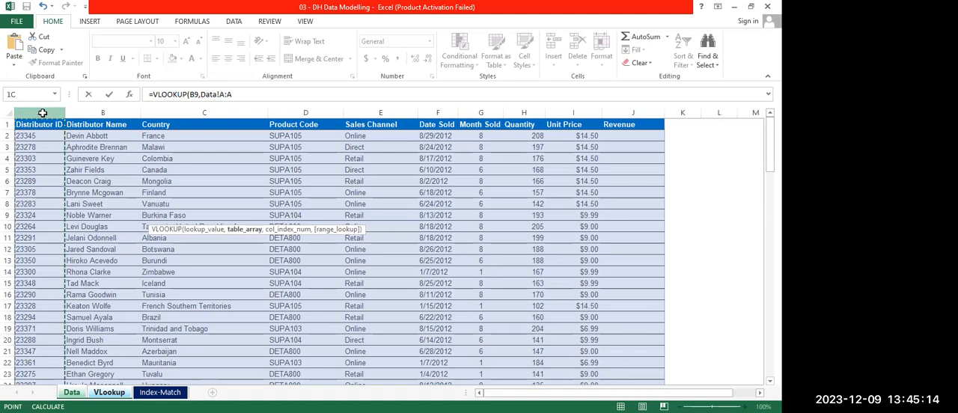
shift+click(119, 111)
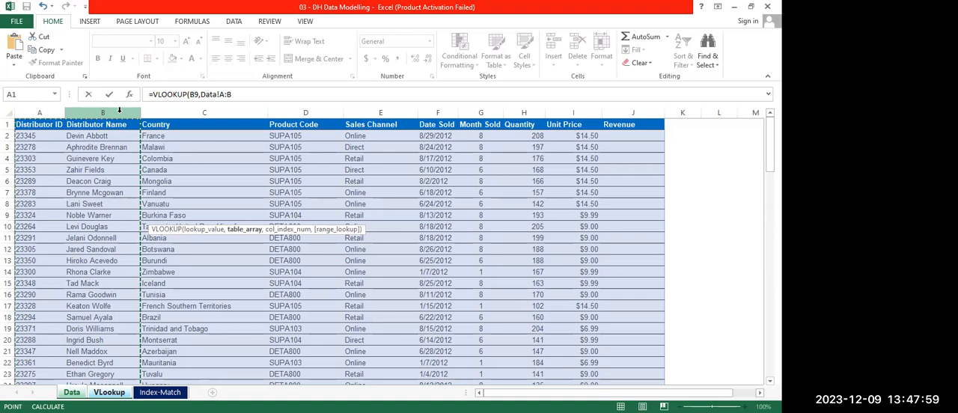
text(2)
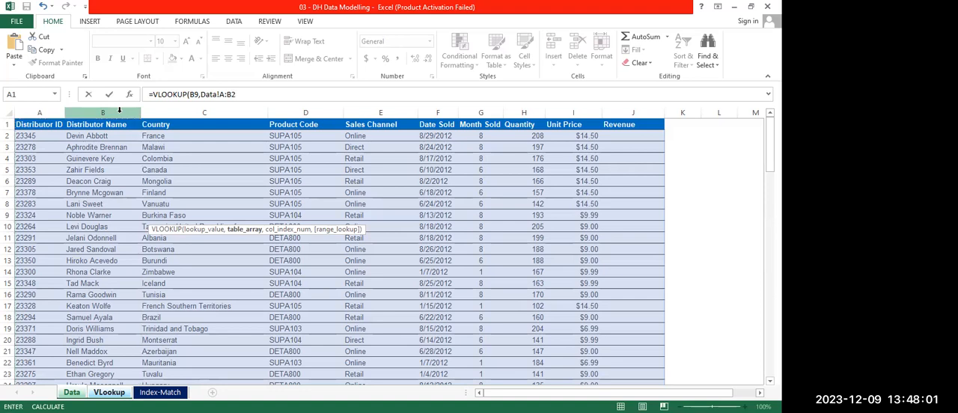
key(BackSpace)
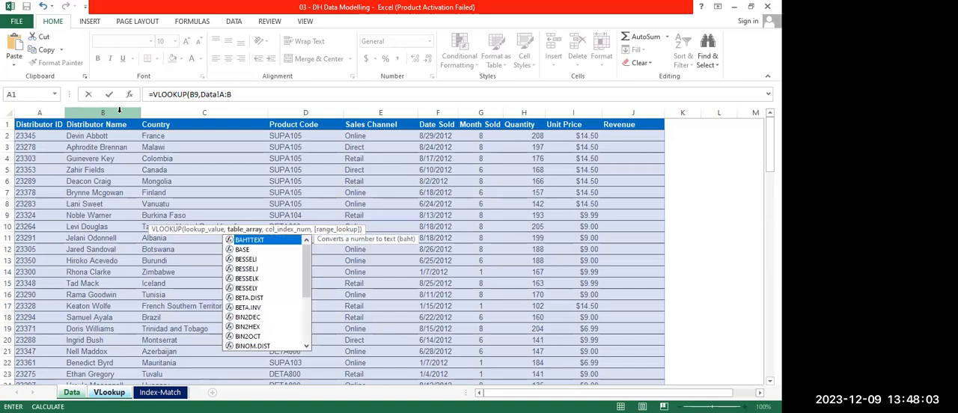
text(,2)
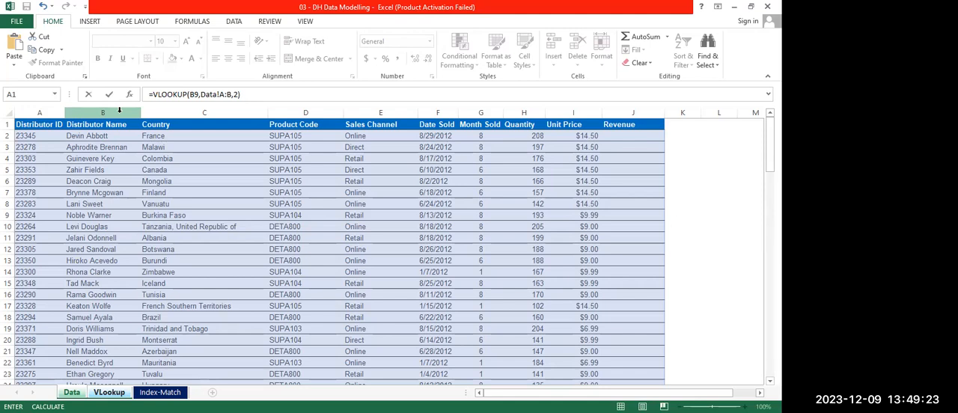
key(Return)
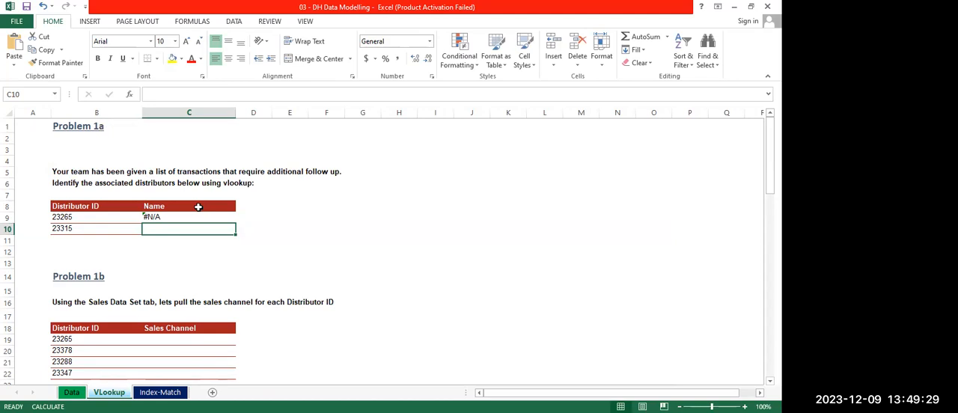
Fill the VLOOKUP formula from C9 down to C10
click(169, 219)
drag(228, 224, 236, 225)
click(327, 219)
click(182, 216)
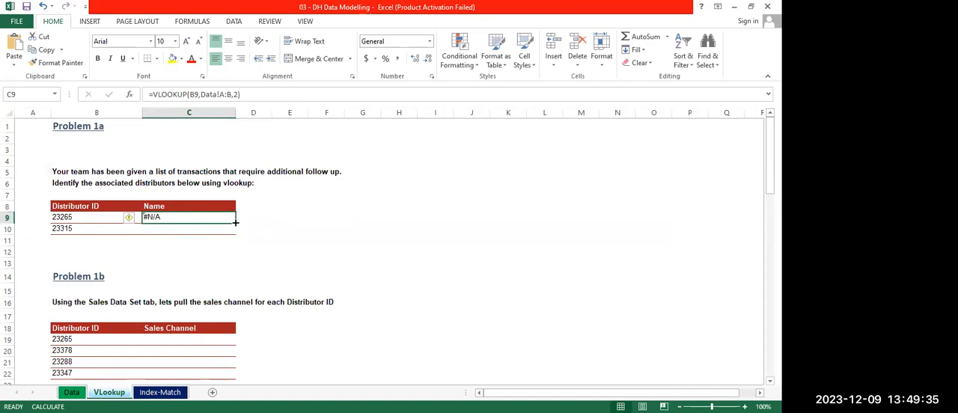
drag(235, 223, 232, 229)
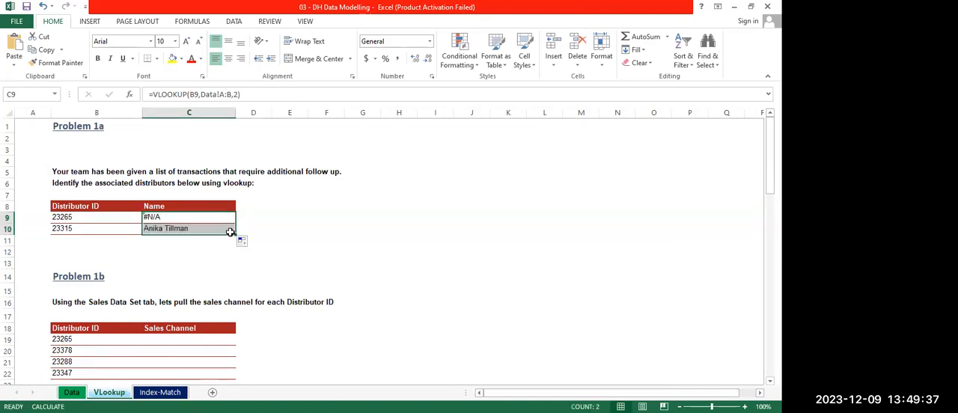
click(279, 215)
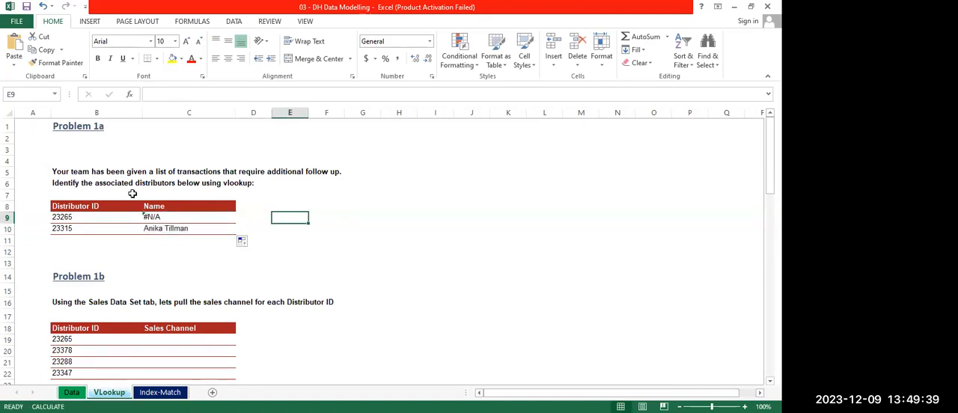
Check the C9 lookup by copying the distributor ID from B9 and finding it on the Data sheet
click(170, 218)
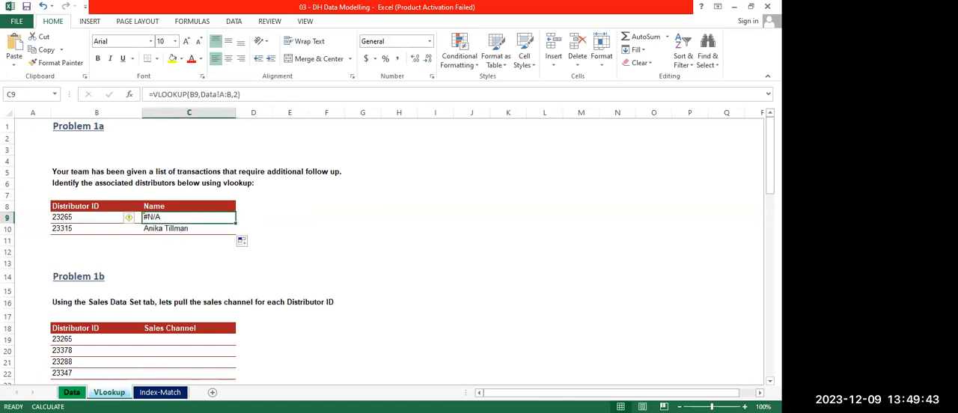
click(68, 393)
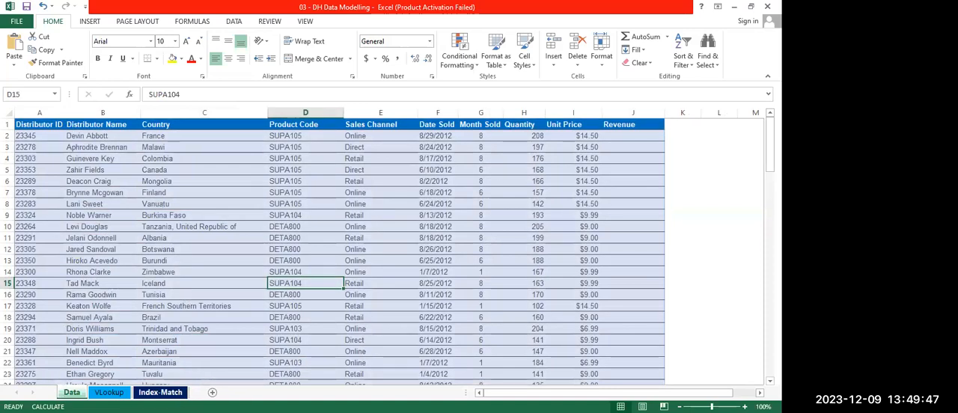
click(26, 306)
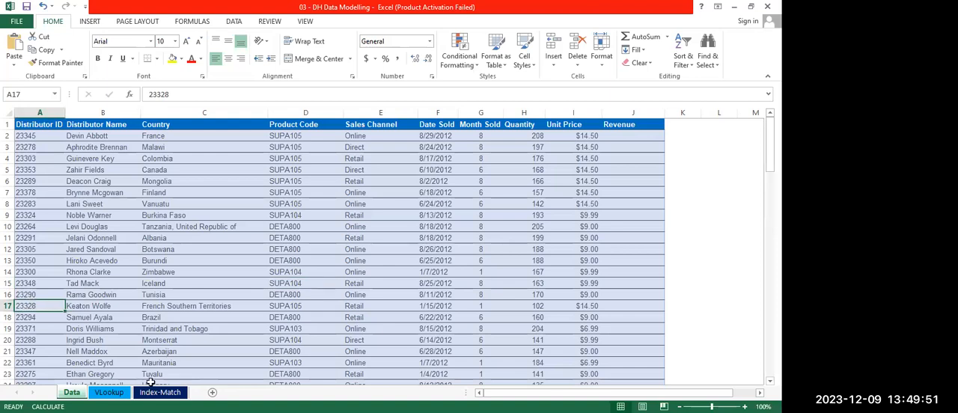
click(109, 393)
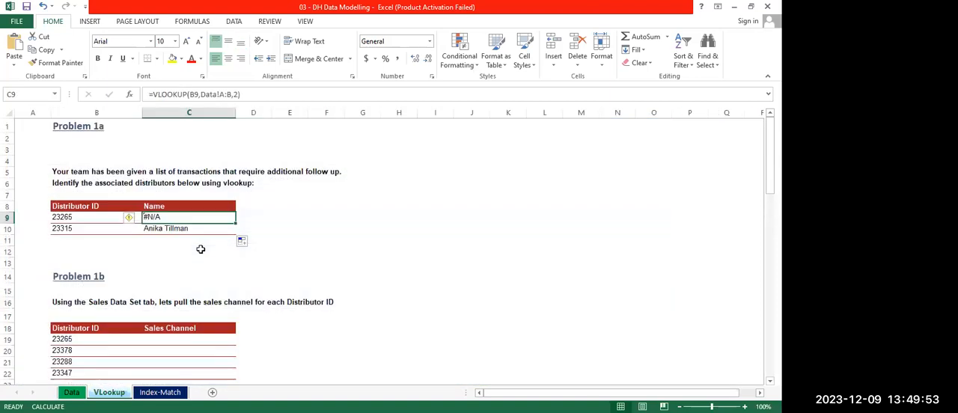
click(63, 217)
key(ctrl+c)
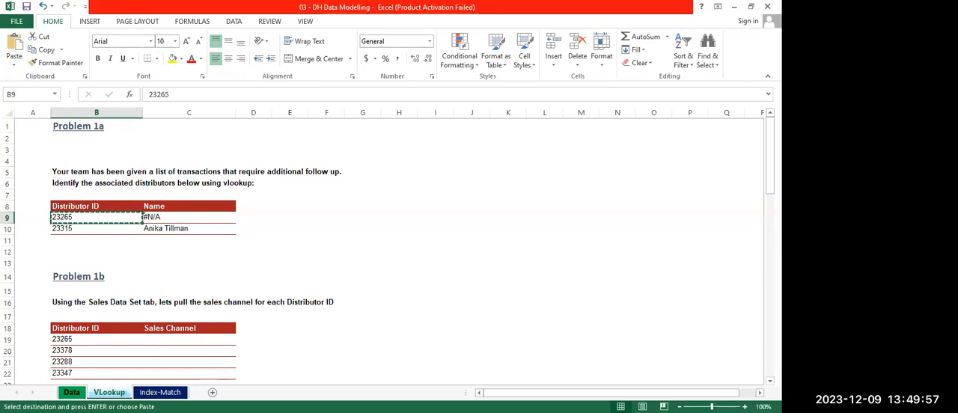
key(ctrl+Page_Up)
key(ctrl+f)
key(ctrl+v)
click(359, 313)
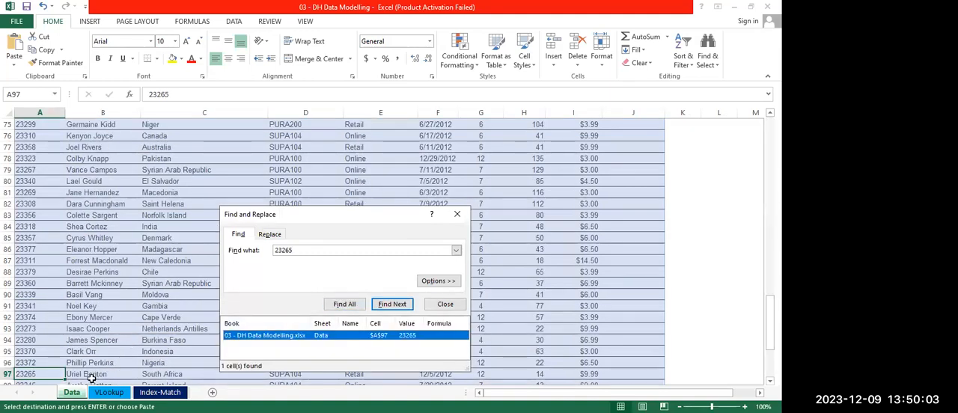
click(458, 216)
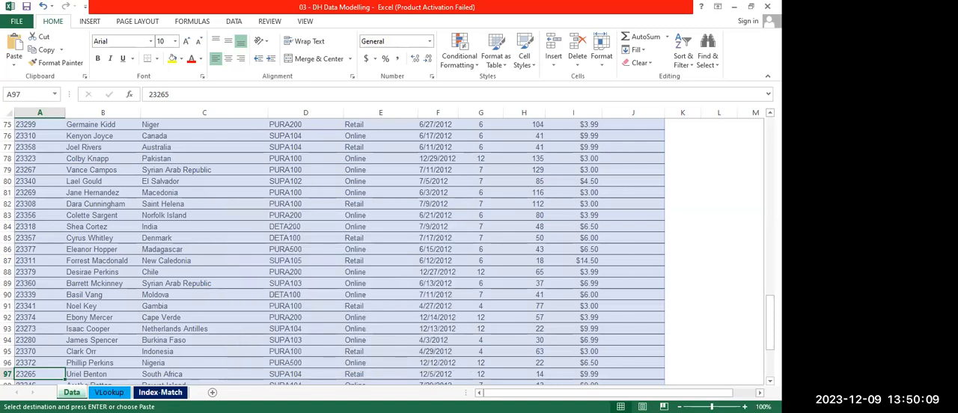
Return to the VLookup sheet, cancel the pending copy and clear the filled formula from C10
click(108, 393)
click(293, 317)
key(Escape)
click(171, 220)
click(180, 229)
key(Delete)
Add FALSE as the range lookup argument of the C9 VLOOKUP so it finds only an exact match
click(179, 217)
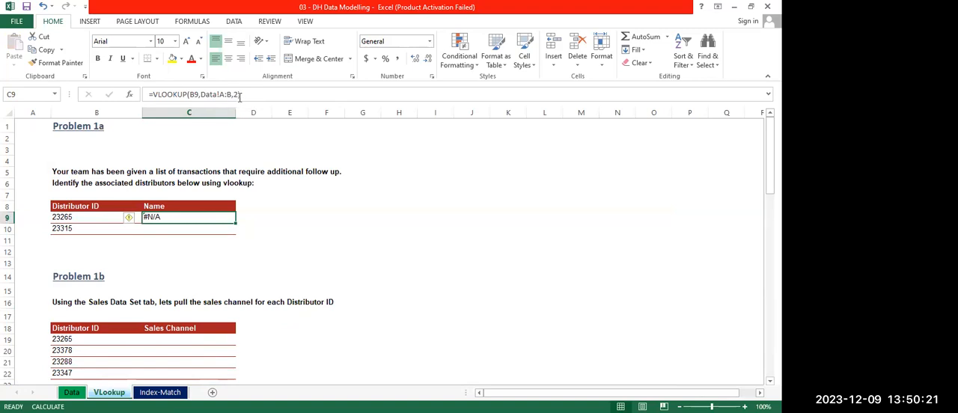
click(236, 95)
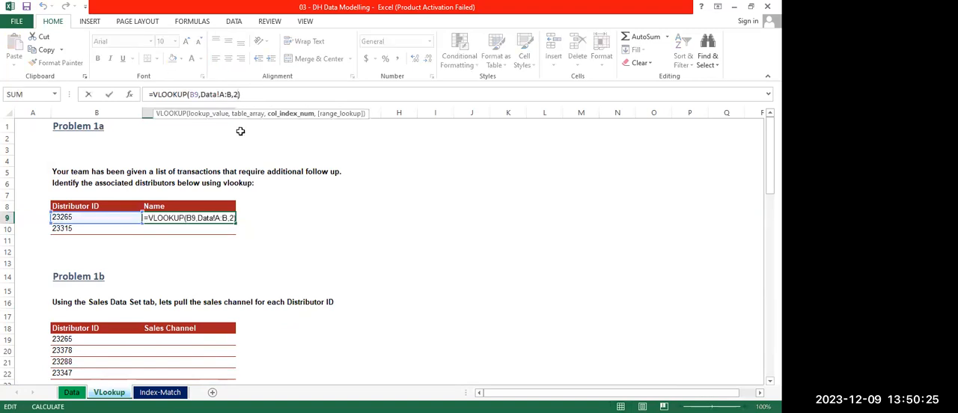
key(Left)
key(Left)
key(Left)
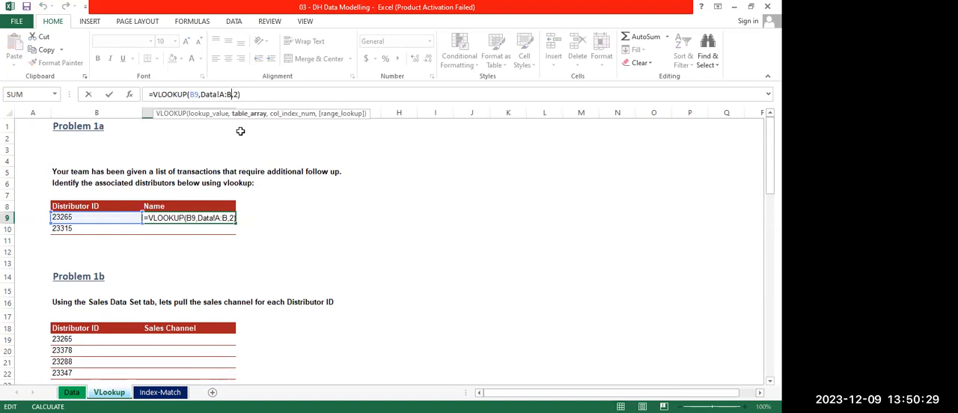
key(Right)
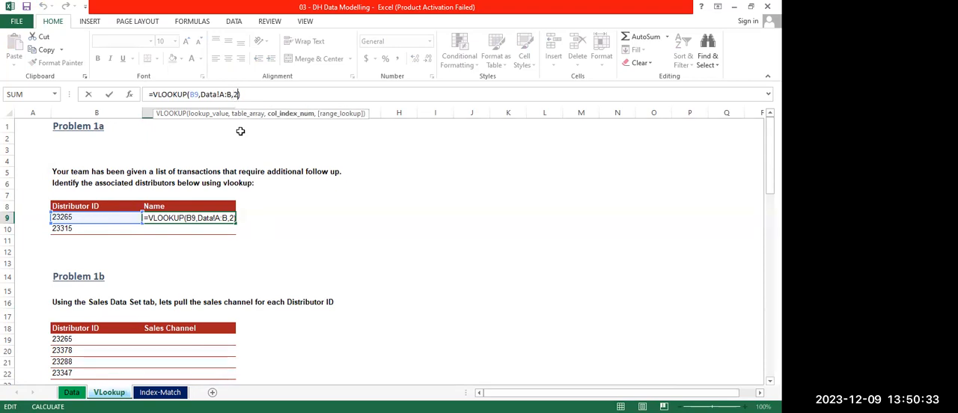
text(2,)
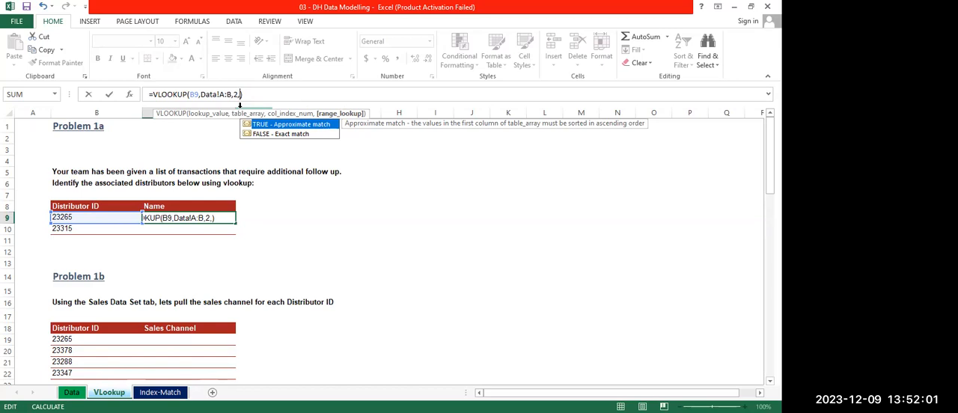
key(Down)
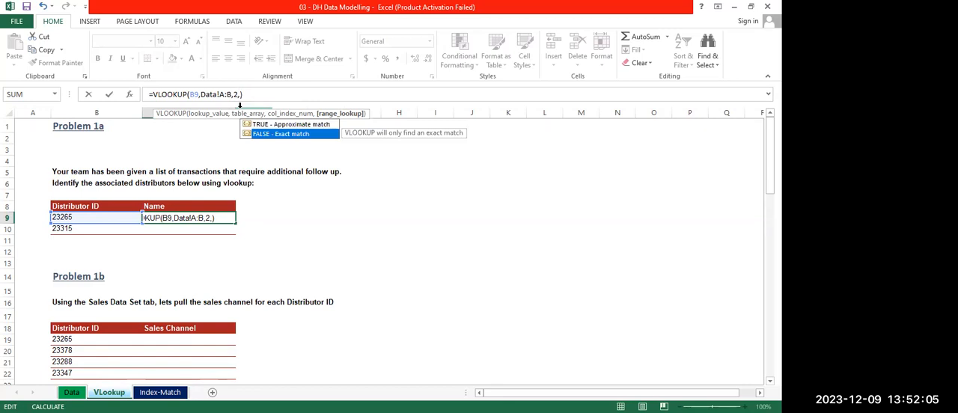
key(Tab)
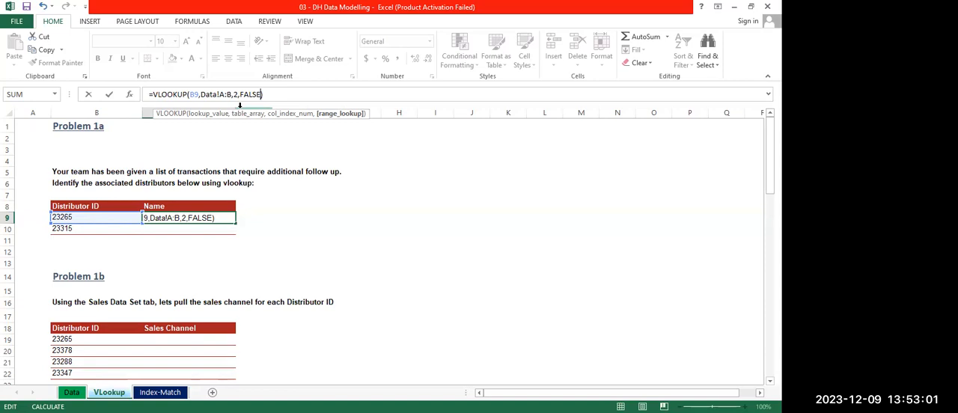
key(Return)
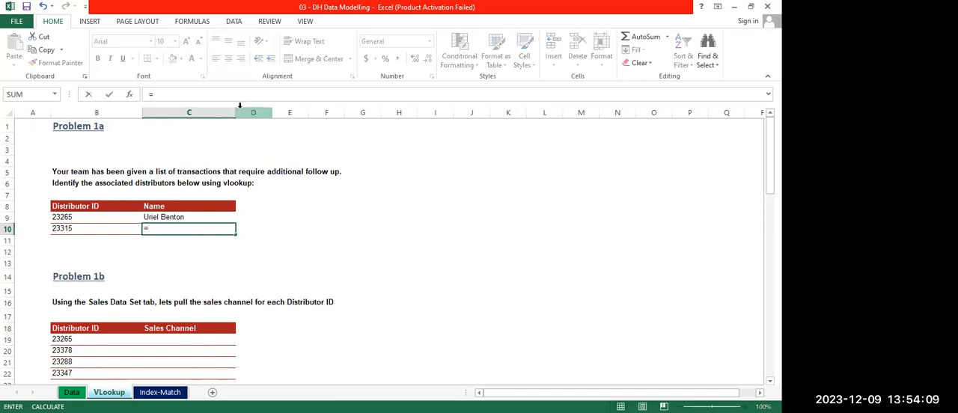
Start a VLOOKUP in C10 with B10 as the lookup value and Data sheet columns A:B as the table array
text(VLOO)
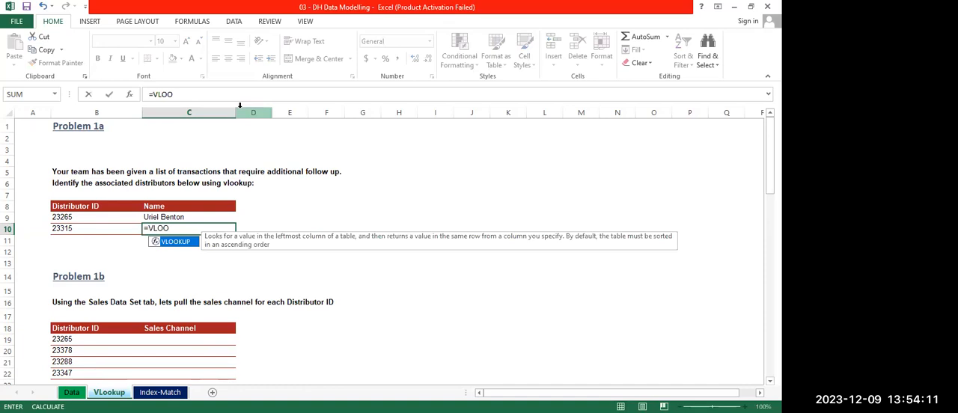
key(Tab)
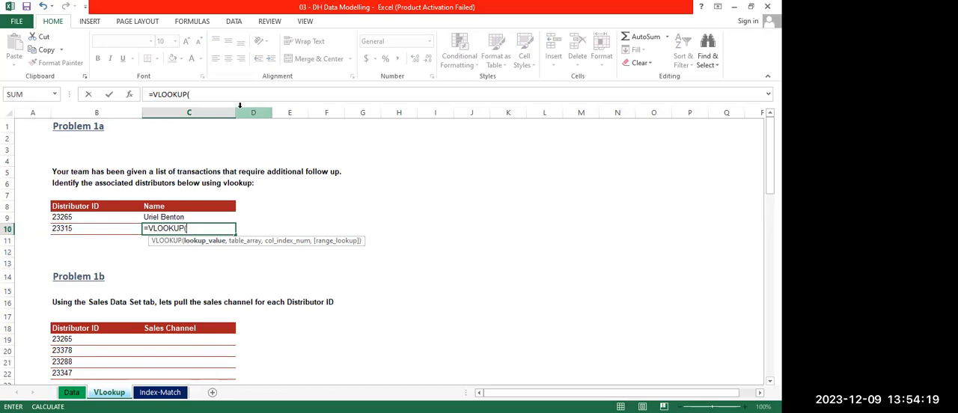
click(79, 230)
text(,)
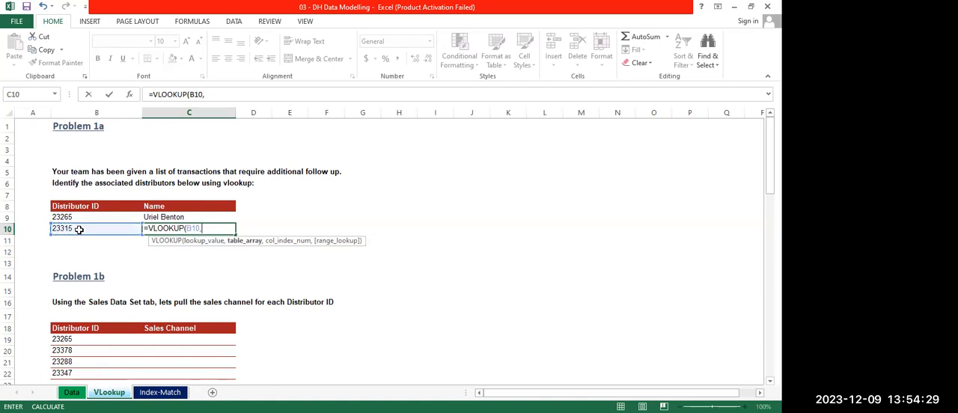
click(71, 392)
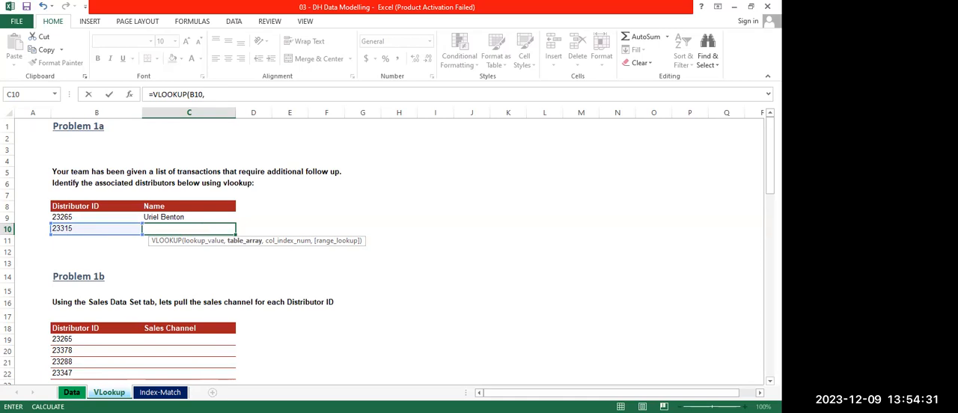
click(50, 114)
drag(51, 114, 112, 121)
Complete the C10 VLOOKUP with 2 as the column index and FALSE for an exact match
text(,2)
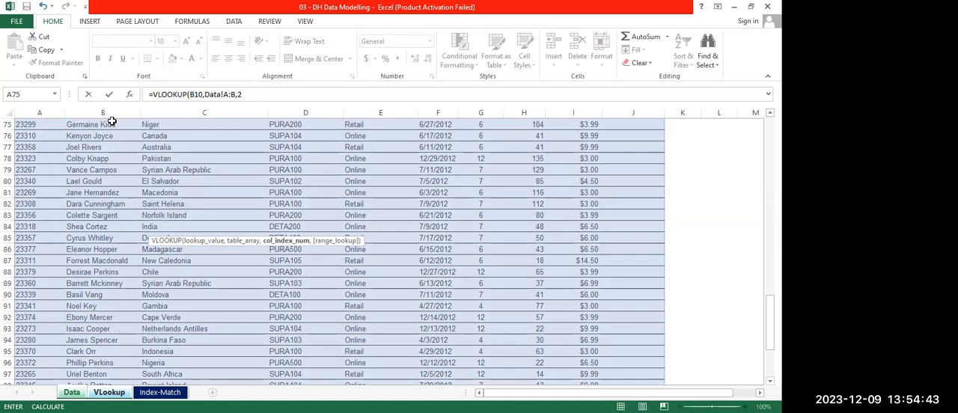
text(,)
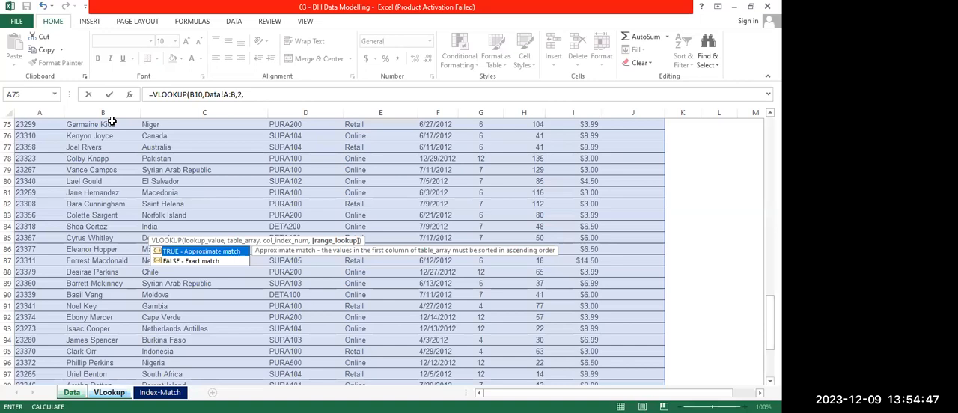
key(Down)
key(Tab)
text())
key(Return)
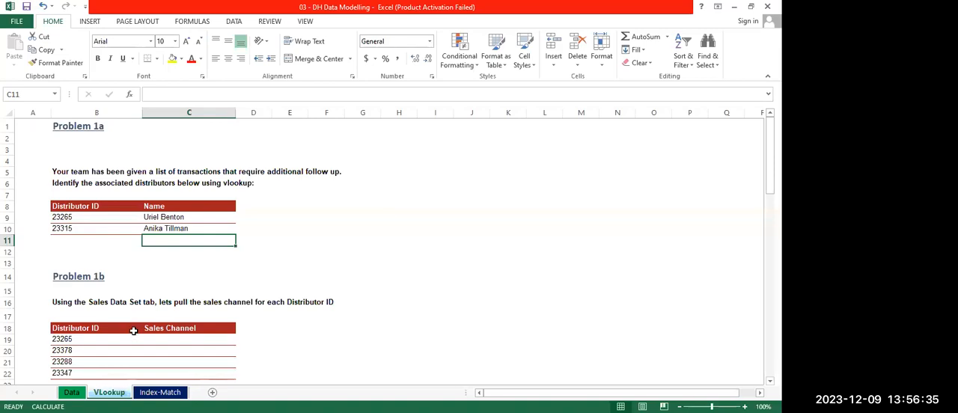
Examine the Problem 1b tables on the VLookup sheet and the column headers of the Data sheet
scroll(133, 330, down, 3)
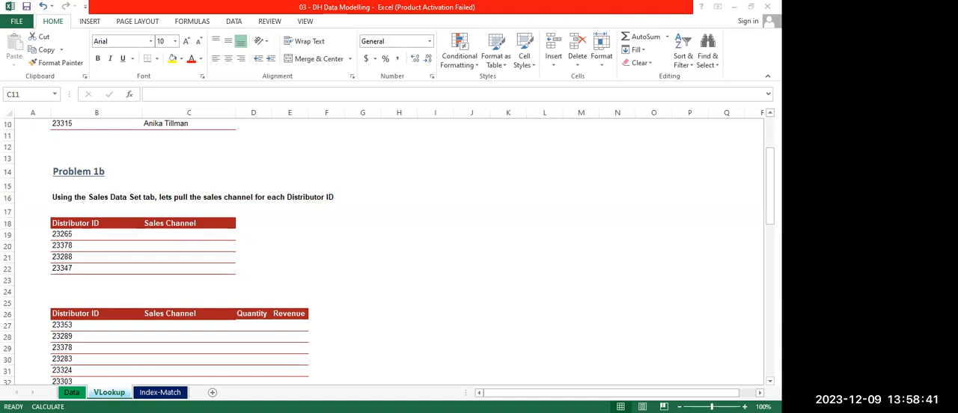
click(72, 393)
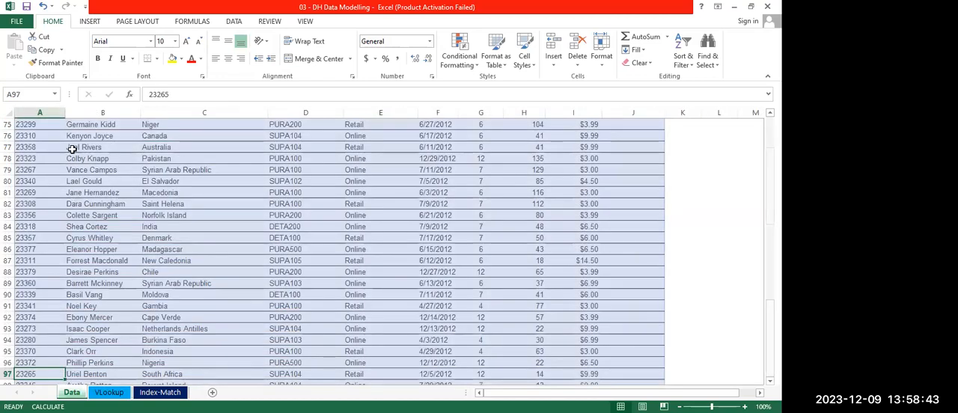
click(84, 180)
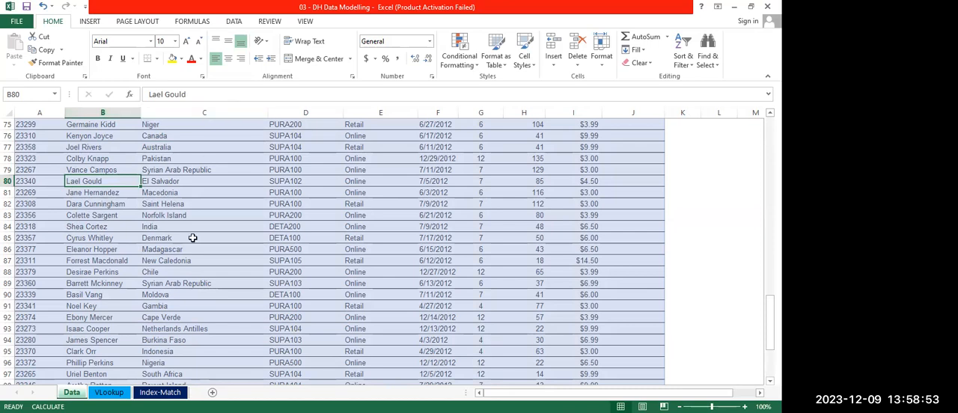
scroll(197, 314, up, 20)
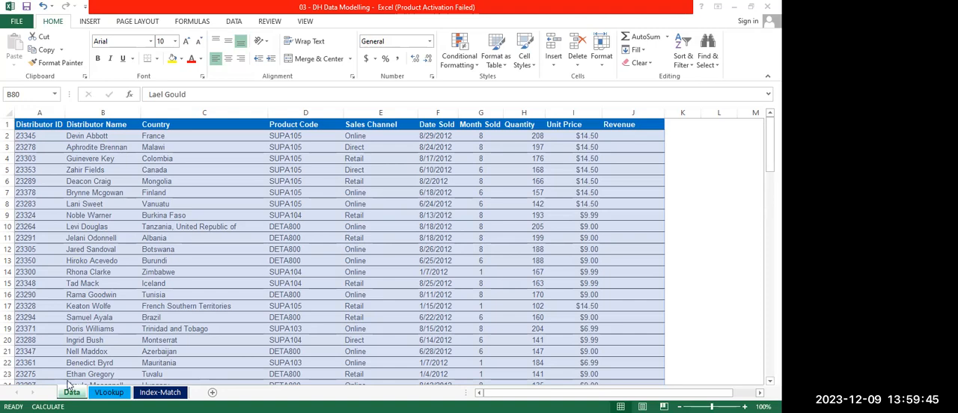
click(107, 393)
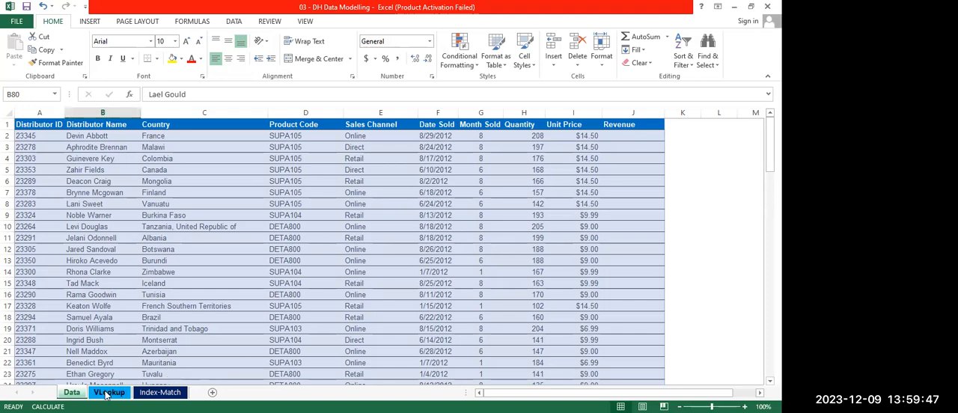
scroll(205, 256, down, 4)
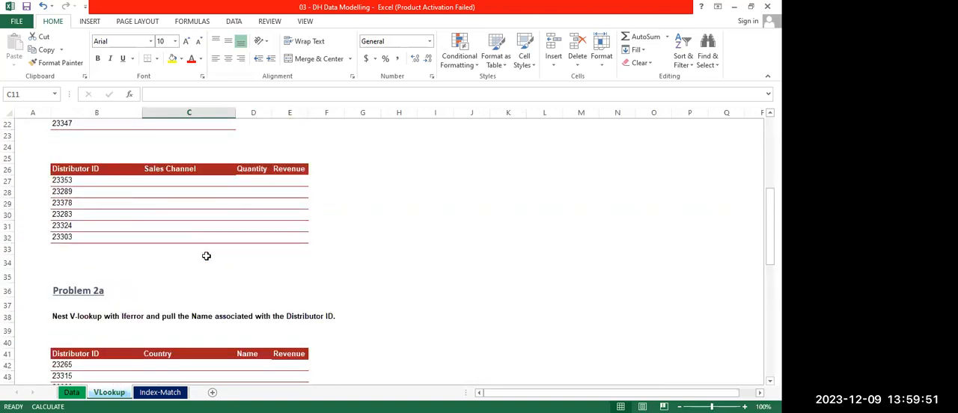
scroll(206, 256, up, 1)
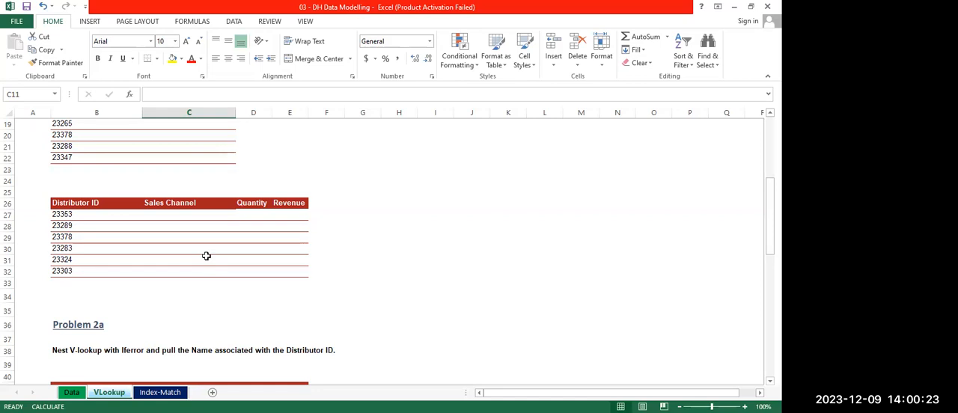
scroll(206, 256, up, 5)
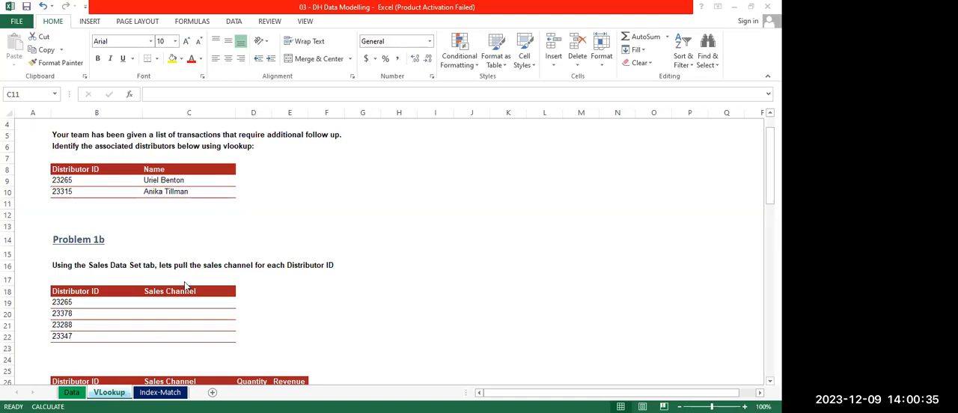
Start a VLOOKUP in C19, the first Sales Channel cell of Problem 1b, with B19 as the lookup value
click(162, 302)
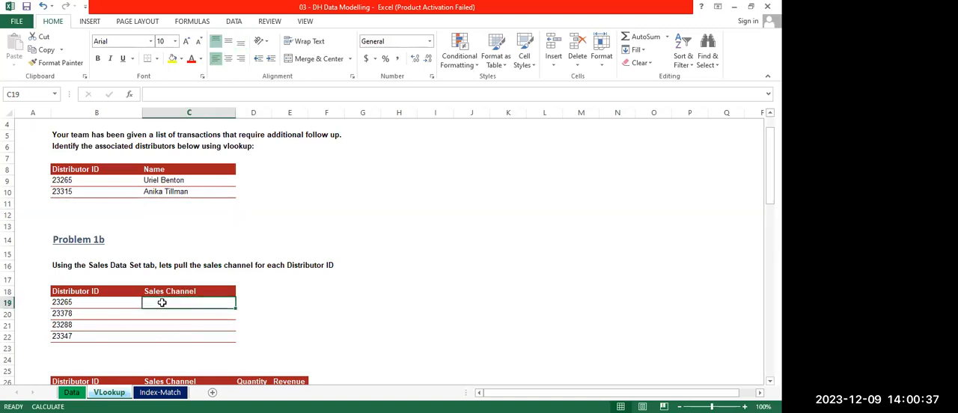
text(=)
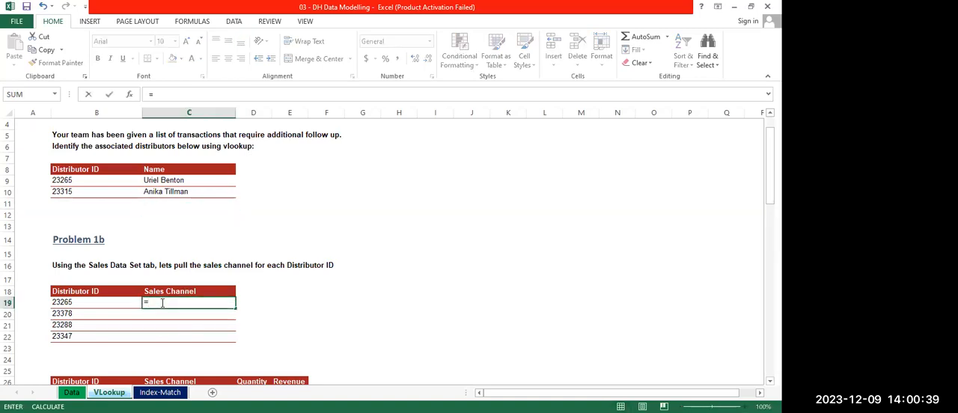
text(vlookup)
key(Tab)
text(()
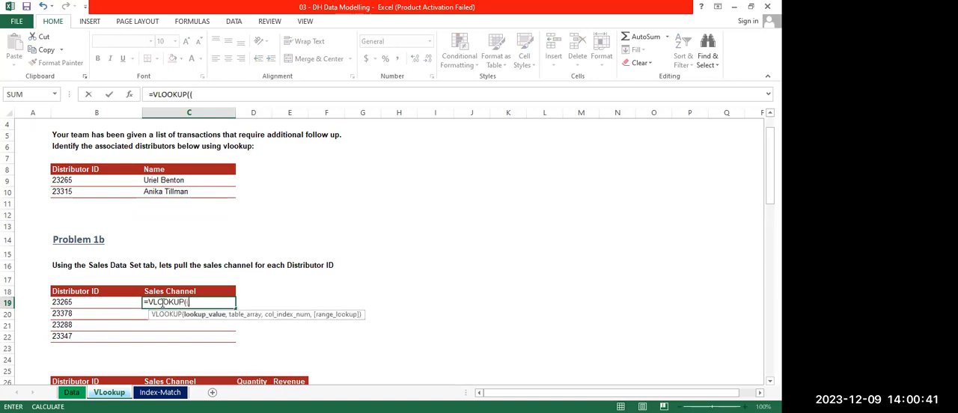
click(64, 303)
text(,)
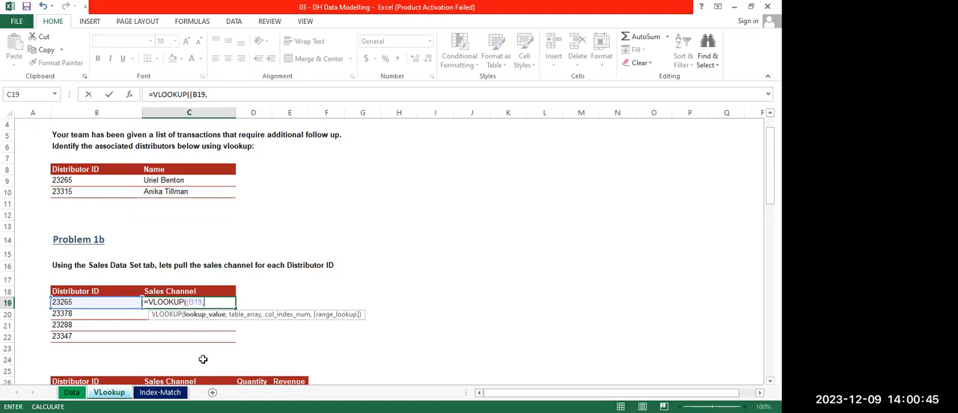
Use Data sheet columns A:E as the C19 table array and remove the formula's extra opening parenthesis
click(72, 392)
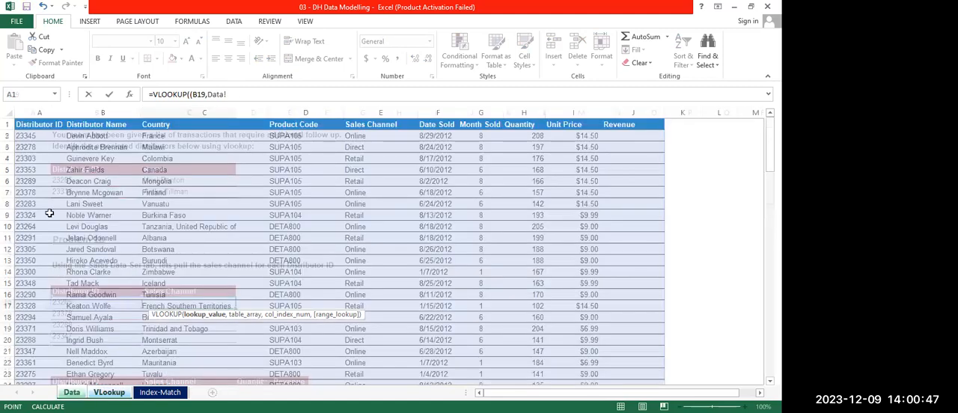
click(31, 113)
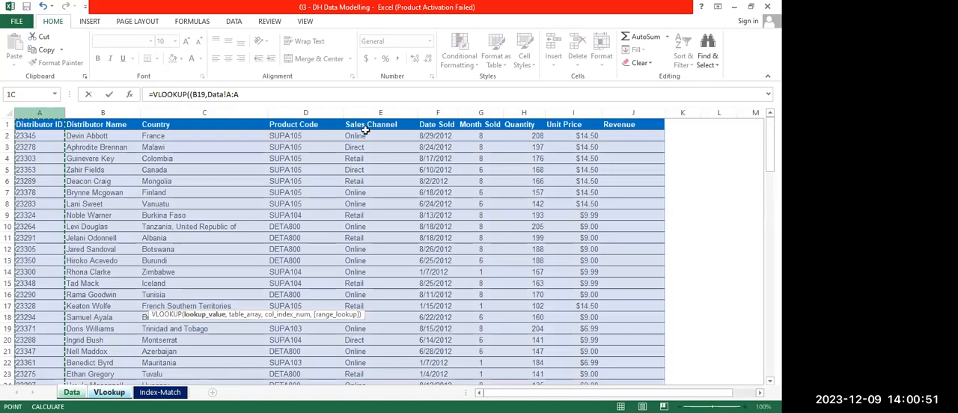
shift+click(402, 119)
text(,)
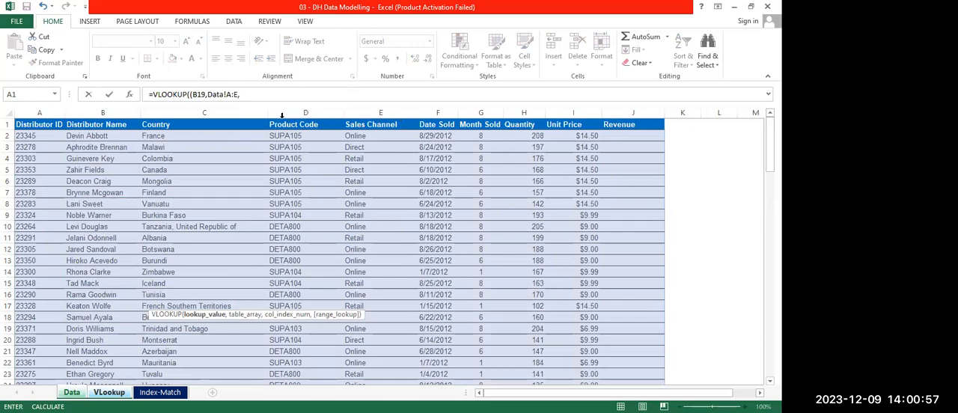
click(248, 94)
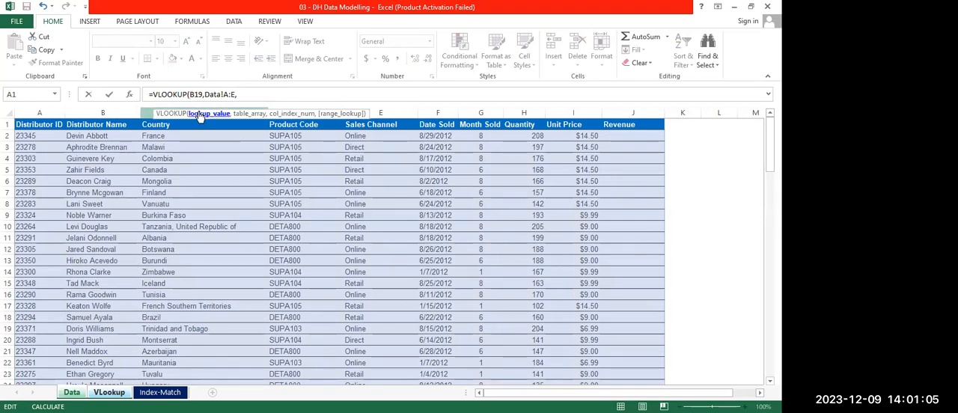
click(244, 93)
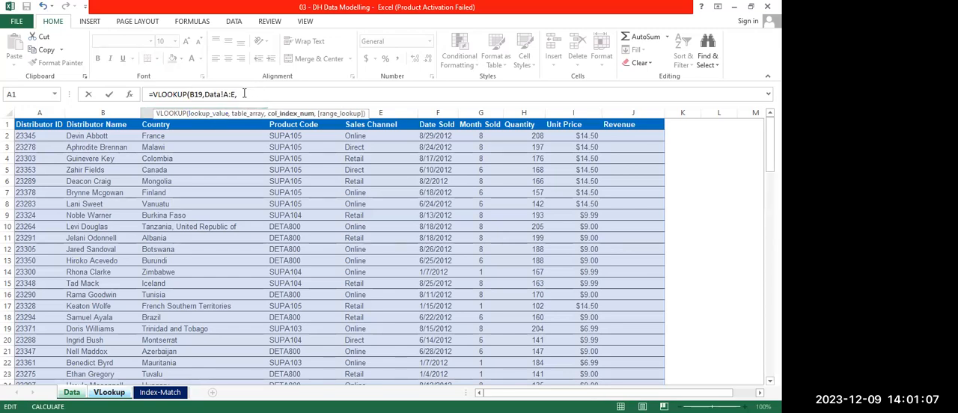
Complete the C19 VLOOKUP with 5 as the column index and FALSE for an exact match
text(5,)
key(Down)
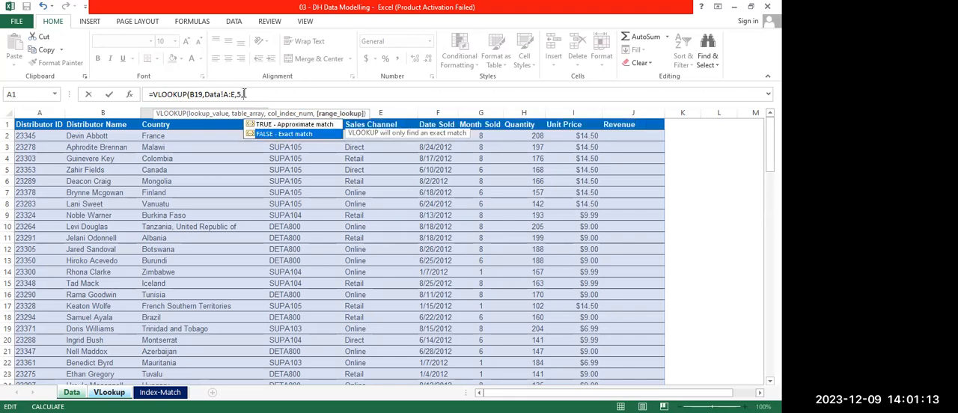
key(Tab)
text())
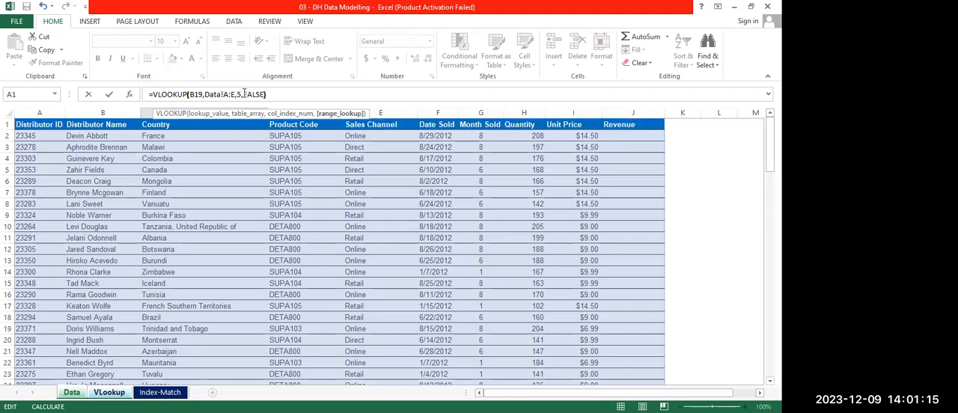
key(Return)
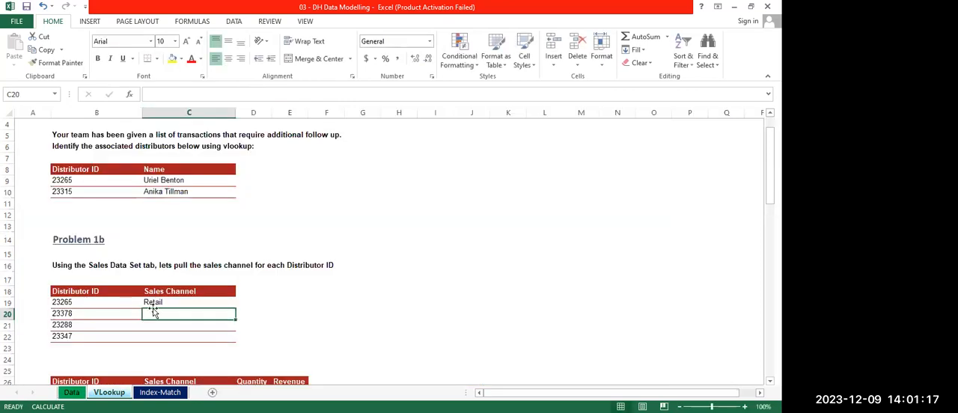
Fill the C19 Sales Channel formula down through C22 for the remaining distributor IDs in the first Problem 1b table
click(173, 299)
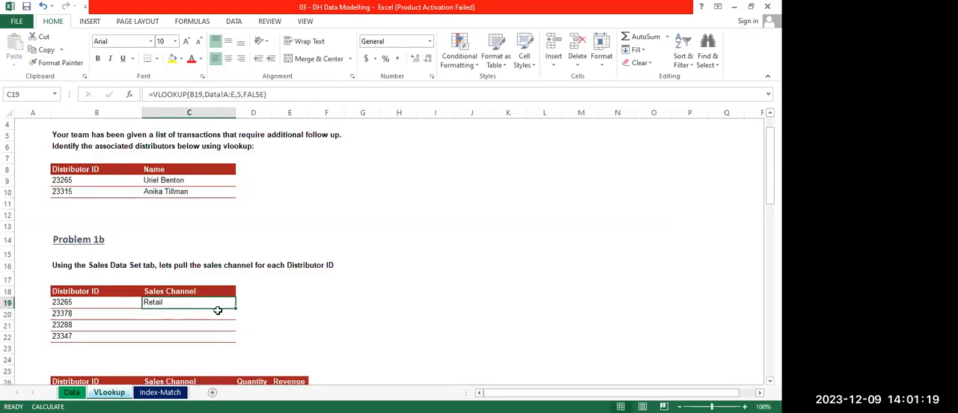
drag(234, 311, 228, 340)
click(289, 323)
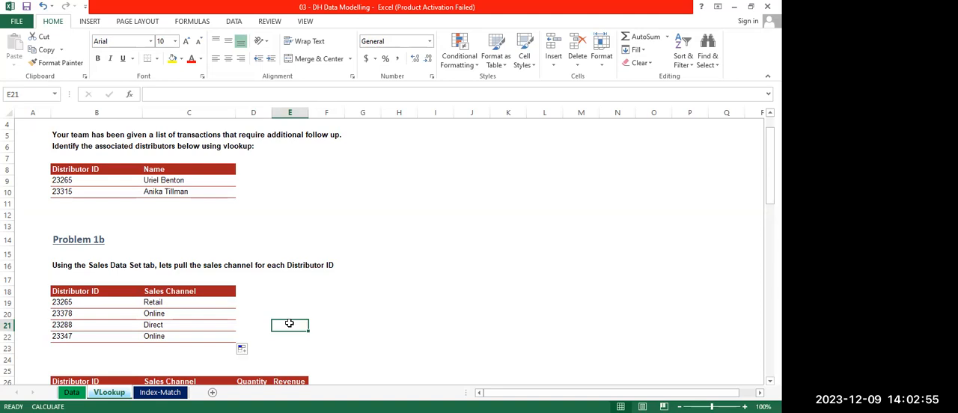
Start a VLOOKUP in C27, the first Sales Channel cell of the second Problem 1b table, with B27 as the lookup value
scroll(288, 322, down, 4)
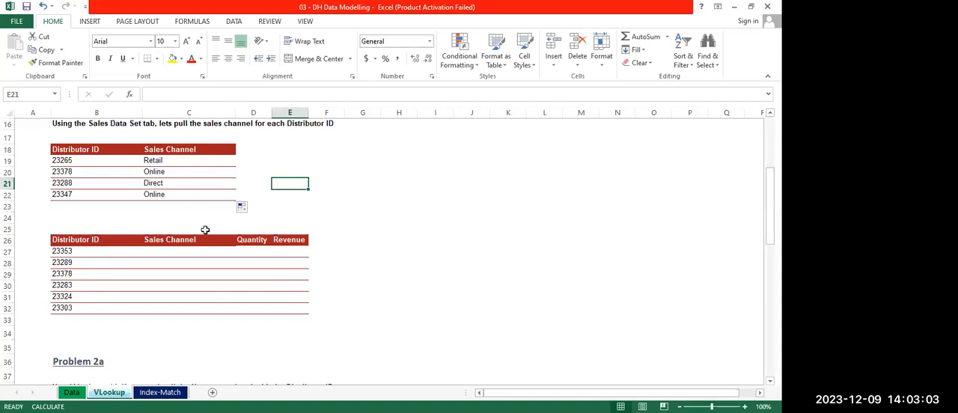
click(173, 257)
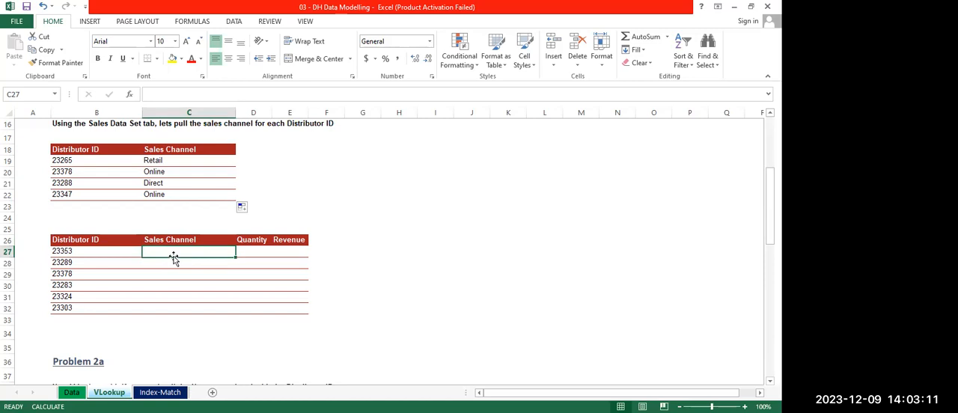
scroll(173, 258, down, 4)
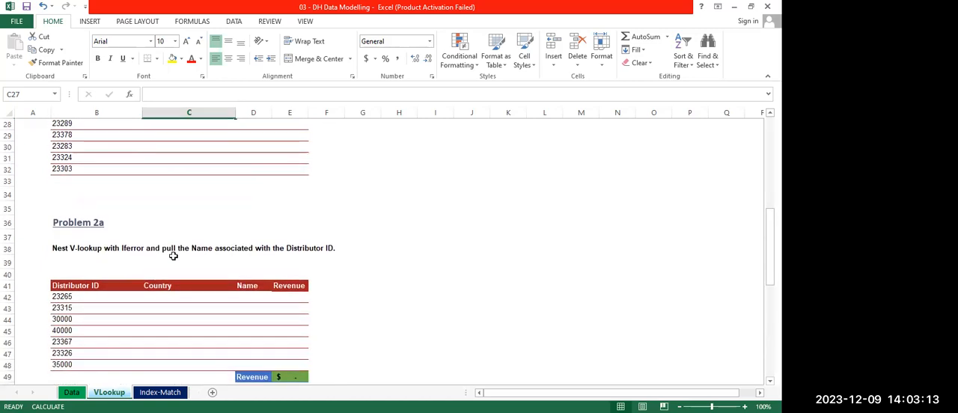
scroll(173, 255, down, 3)
scroll(173, 256, up, 6)
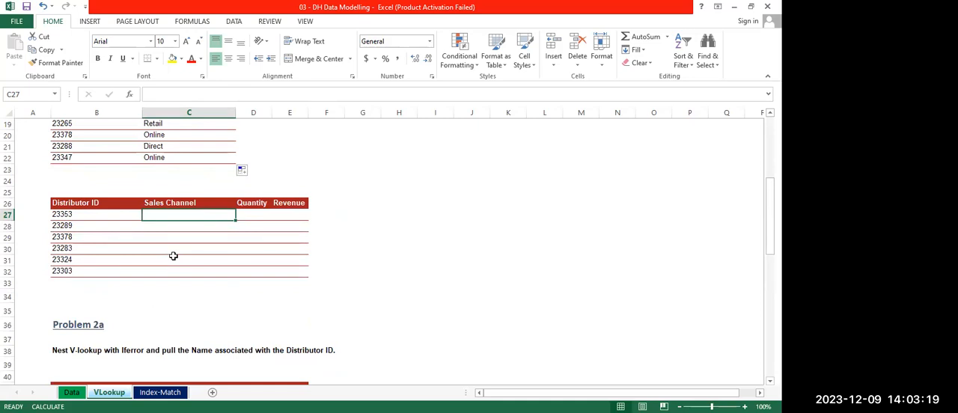
text(=)
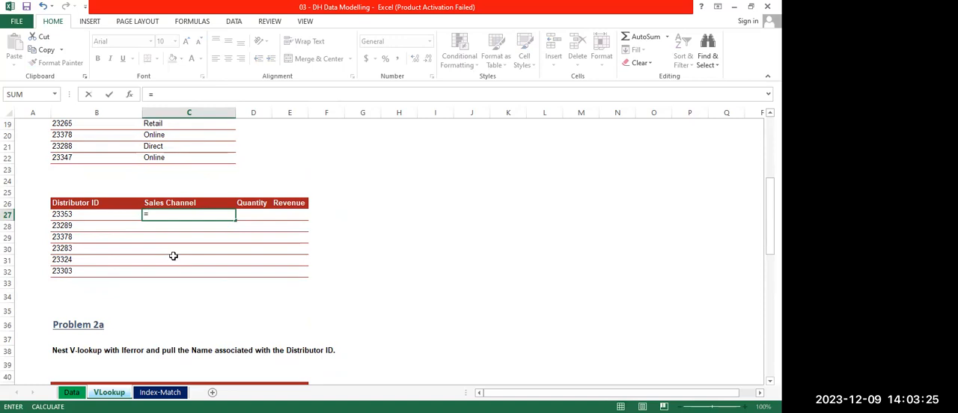
text(VL)
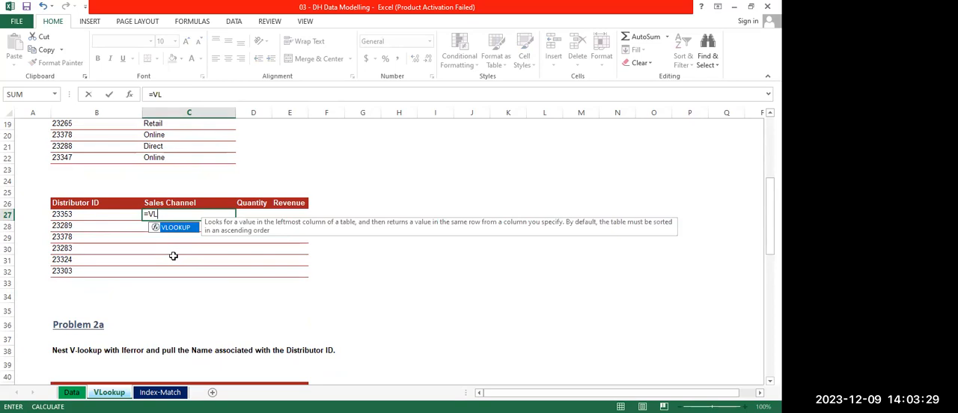
key(Tab)
key(Right)
key(Right)
key(Right)
key(Right)
key(Right)
key(Right)
key(Right)
key(Right)
key(Right)
key(Right)
key(Right)
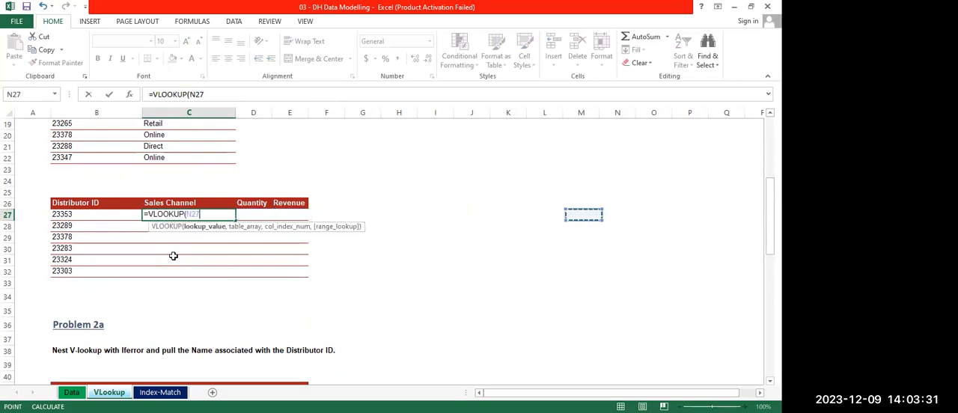
key(Right)
key(Right)
key(Right)
key(Right)
key(Right)
key(Right)
key(Right)
key(Right)
key(Right)
key(Right)
key(Left)
key(Left)
key(Left)
key(Left)
key(Left)
key(Left)
key(Left)
key(Left)
key(Left)
key(Left)
key(Left)
key(Left)
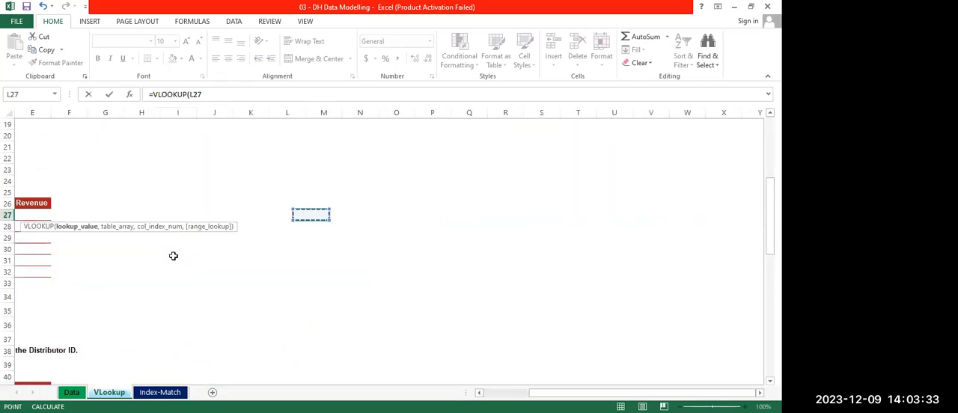
key(Left)
key(Left)
key(Left)
key(Left)
key(Left)
key(Left)
key(Left)
key(Left)
key(Left)
key(Left)
key(Left)
key(Right)
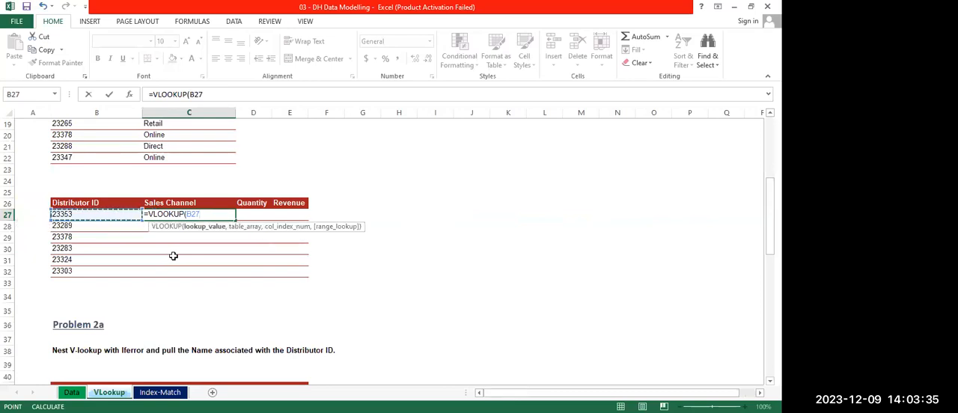
text(,)
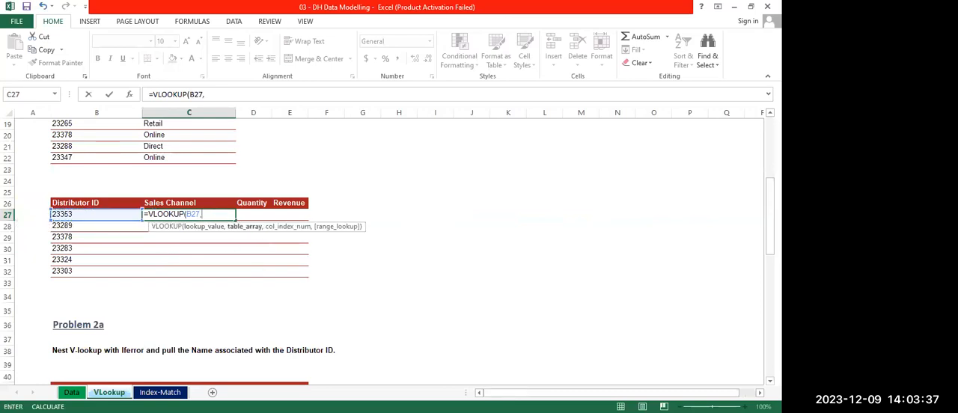
Use Data sheet columns A:E as the table array of the C27 VLOOKUP
click(71, 392)
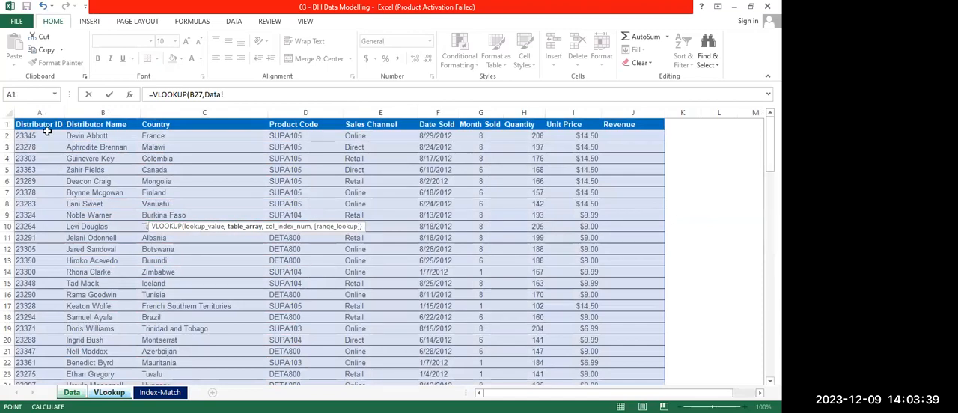
click(40, 112)
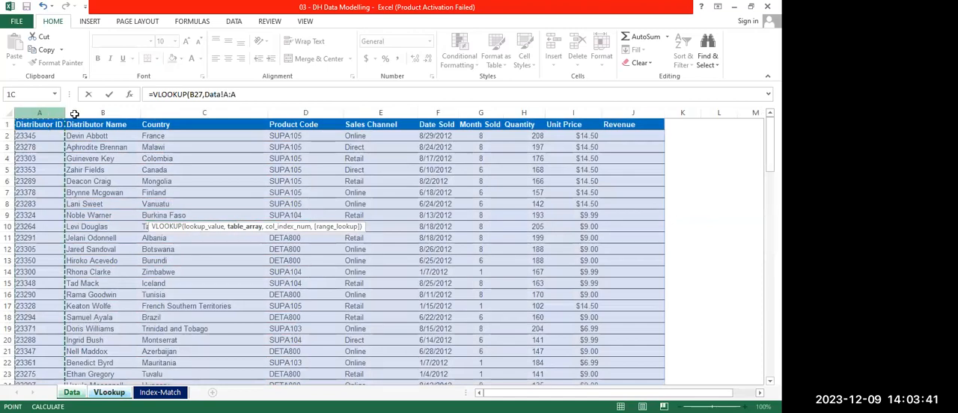
drag(349, 109, 395, 106)
Complete the C27 VLOOKUP with column index 5 and FALSE for an exact match, and fill it down through C32
text(,5)
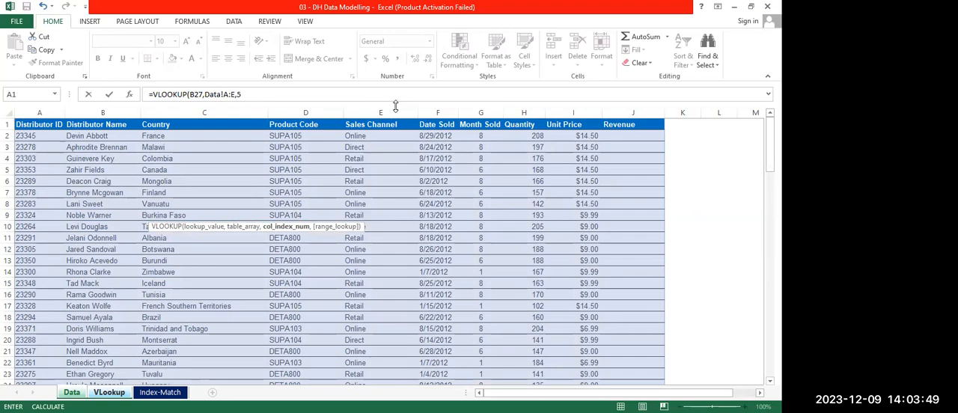
text(,)
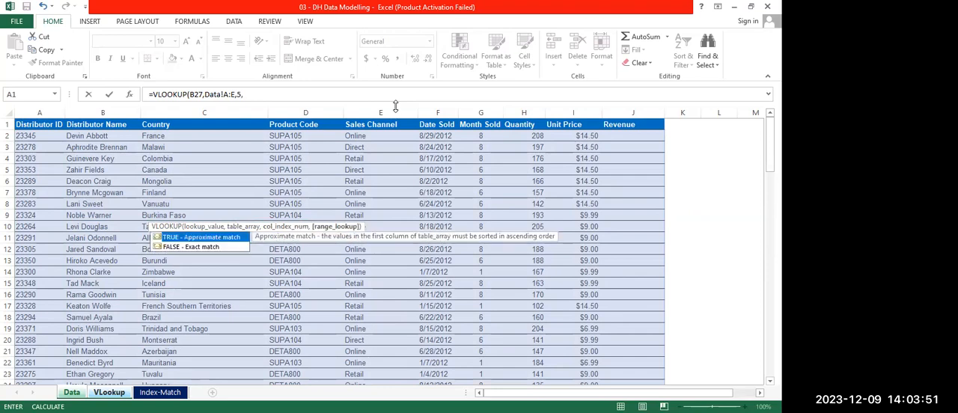
text(FALSE))
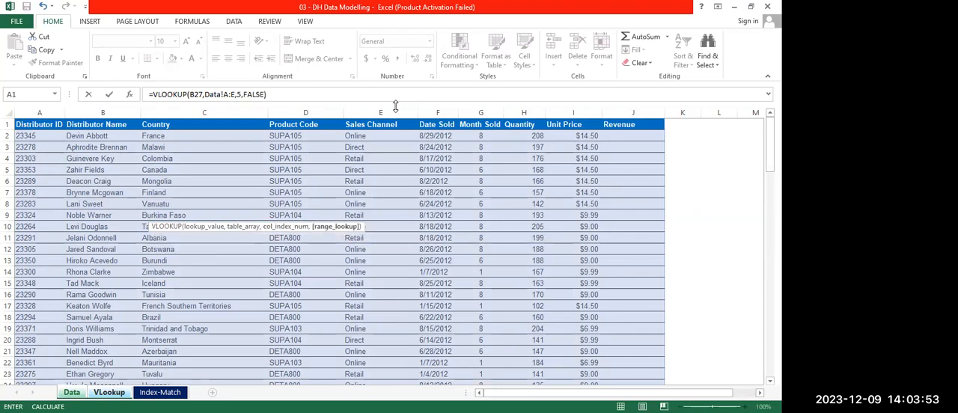
key(Return)
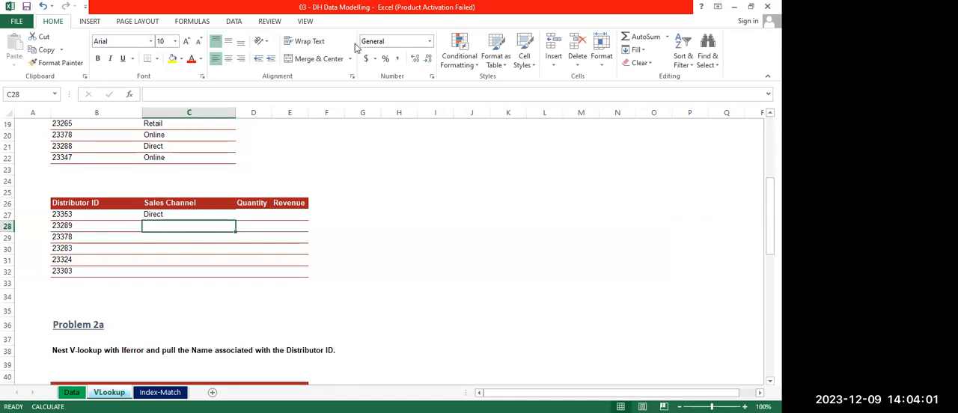
click(190, 217)
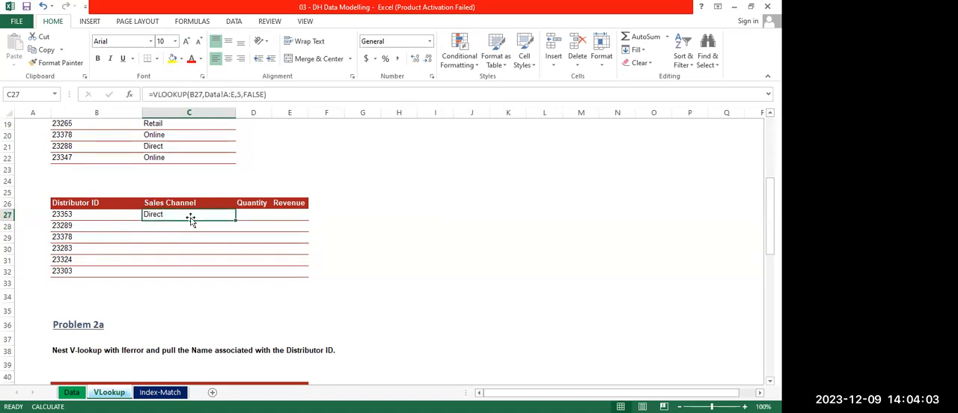
drag(235, 221, 231, 277)
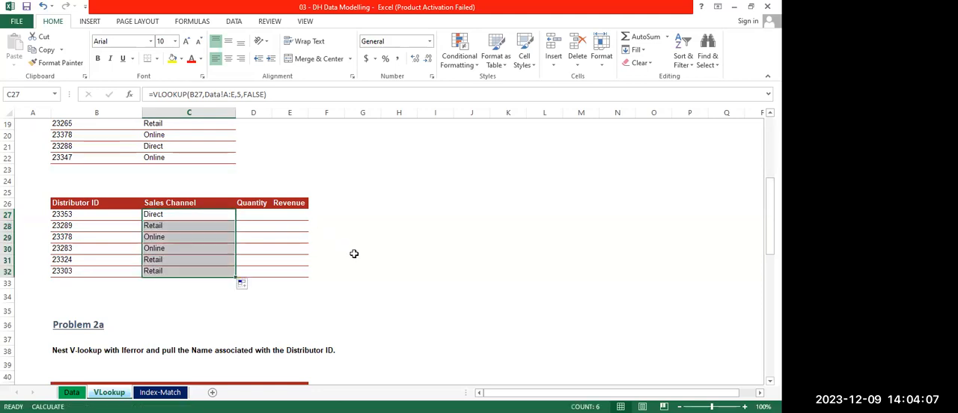
Start a VLOOKUP in D27, the first Quantity cell, with B27 on the VLookup sheet as the lookup value
click(244, 215)
text(=)
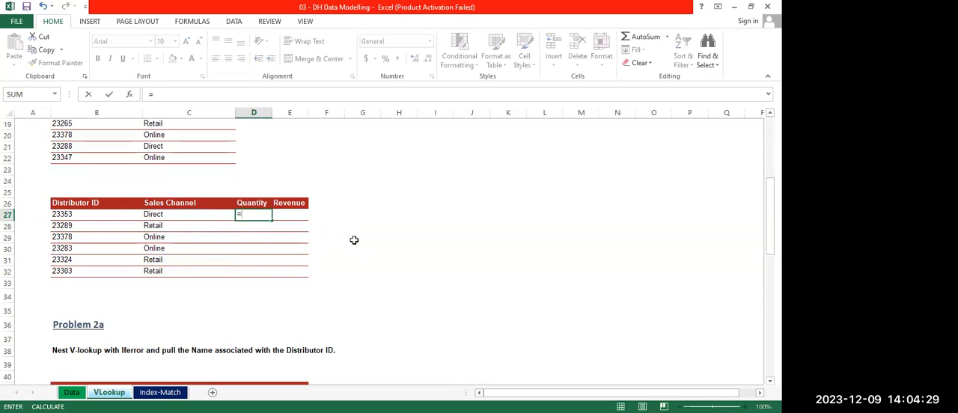
text(VLOOKUP(Data!)
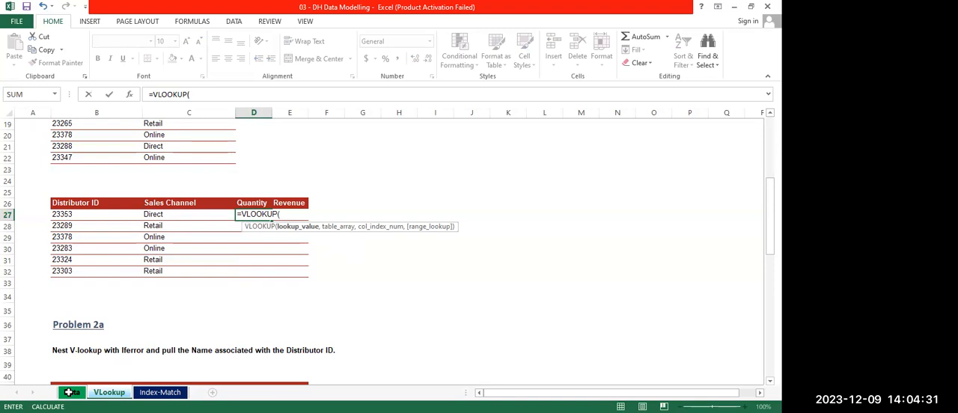
click(69, 393)
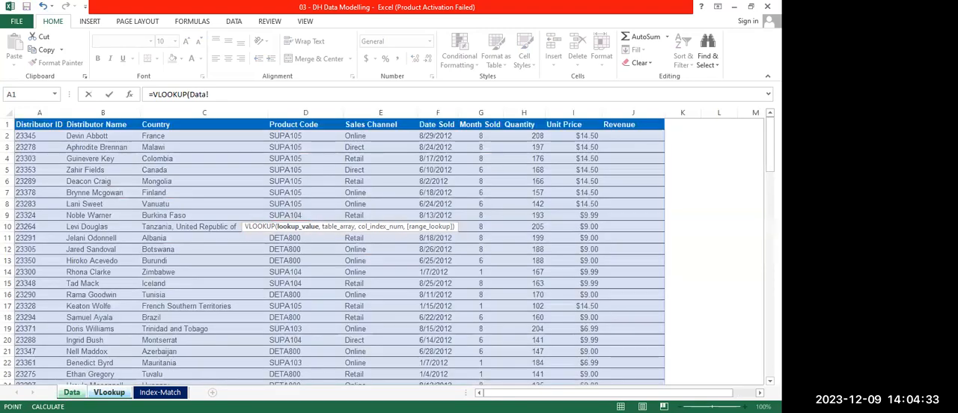
click(109, 392)
click(66, 215)
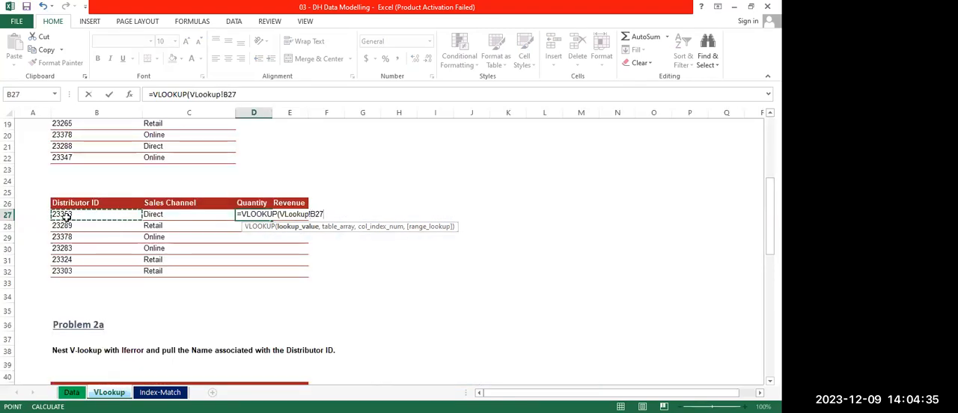
key(BackSpace)
key(BackSpace)
key(BackSpace)
key(BackSpace)
key(BackSpace)
key(BackSpace)
key(BackSpace)
key(BackSpace)
key(BackSpace)
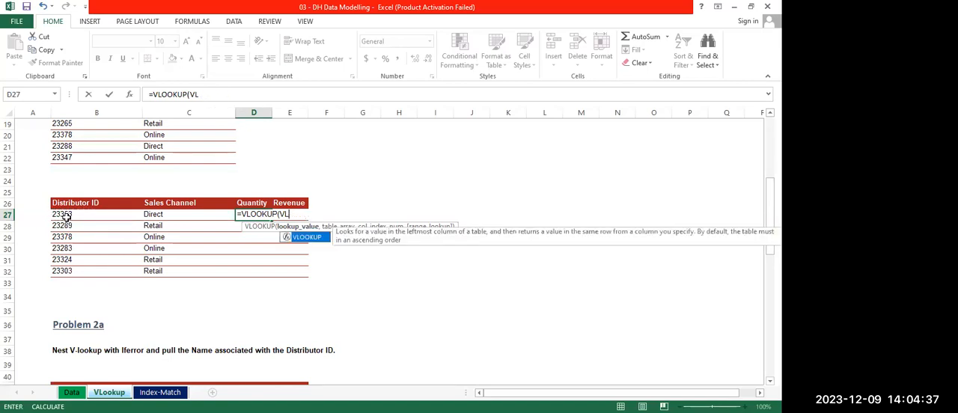
click(66, 215)
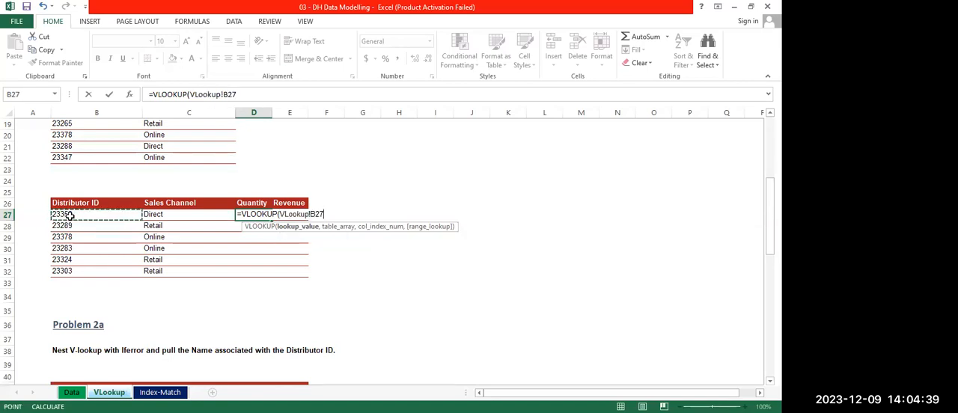
text(,)
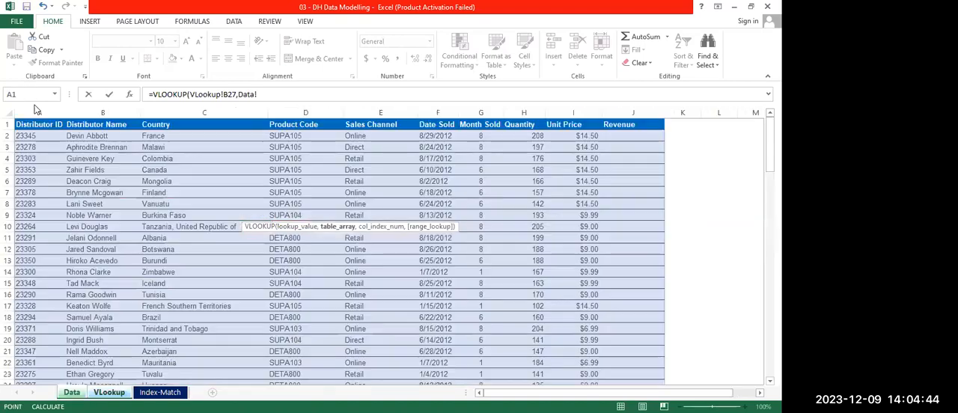
Complete the D27 VLOOKUP with Data sheet columns A:H as the table array, column index 8 and FALSE for an exact match
key(ctrl+Page_Up)
click(36, 112)
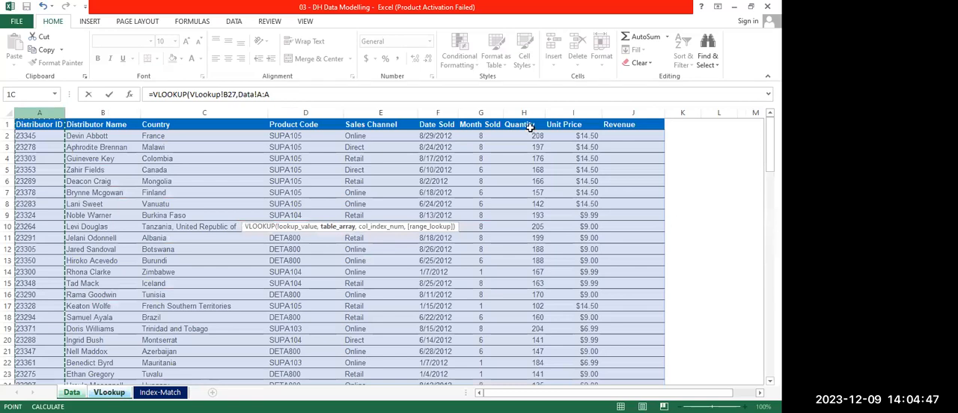
drag(529, 128, 530, 128)
text(,)
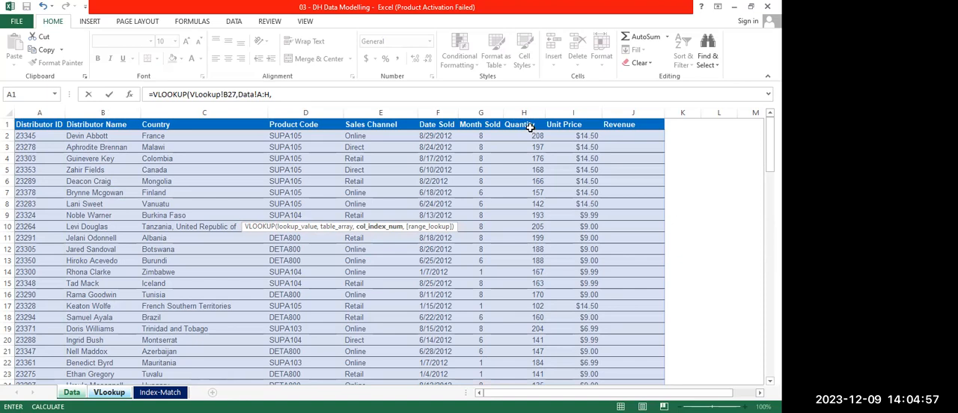
text(8,)
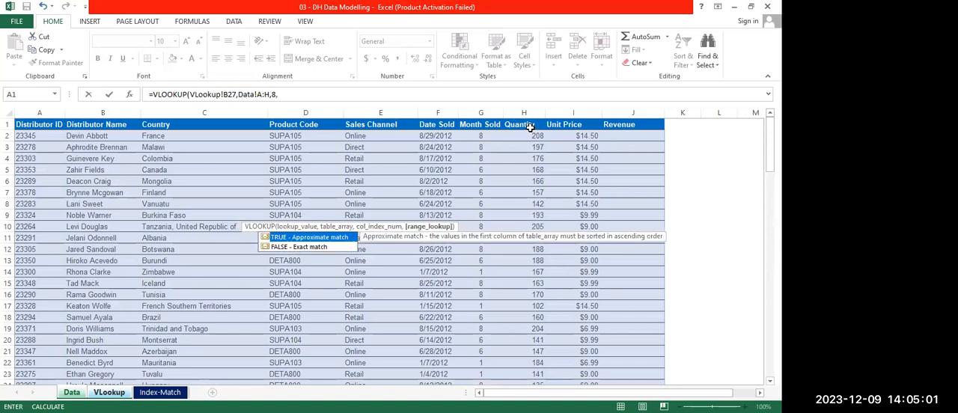
text(FALSE)
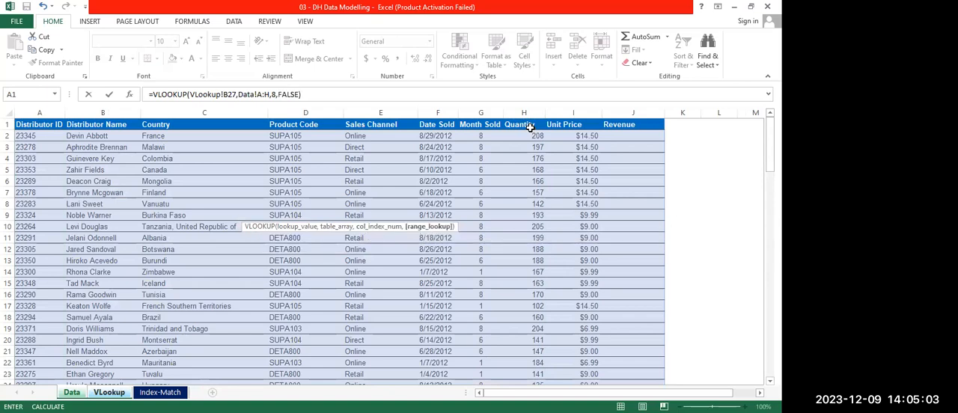
key(Return)
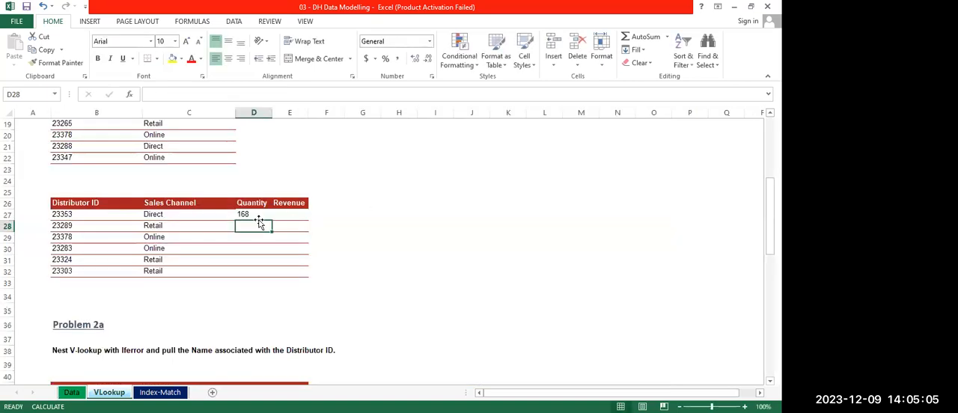
Fill the D27 Quantity formula down through D32 for the remaining distributor IDs
click(255, 215)
drag(274, 222, 268, 274)
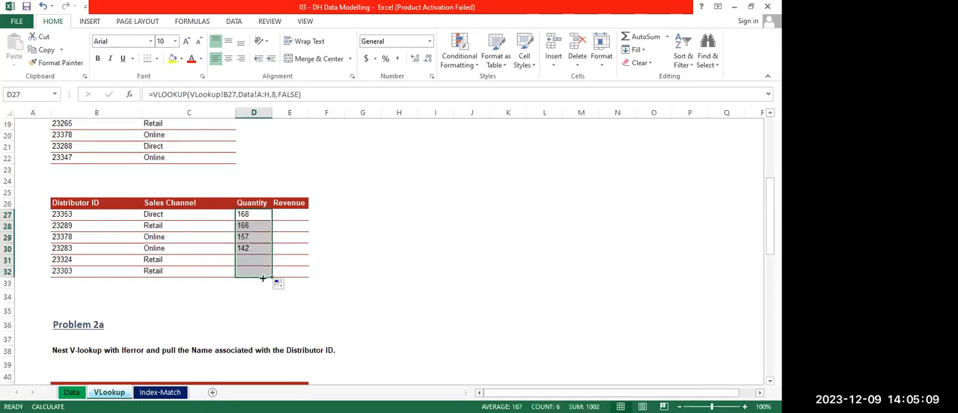
click(357, 295)
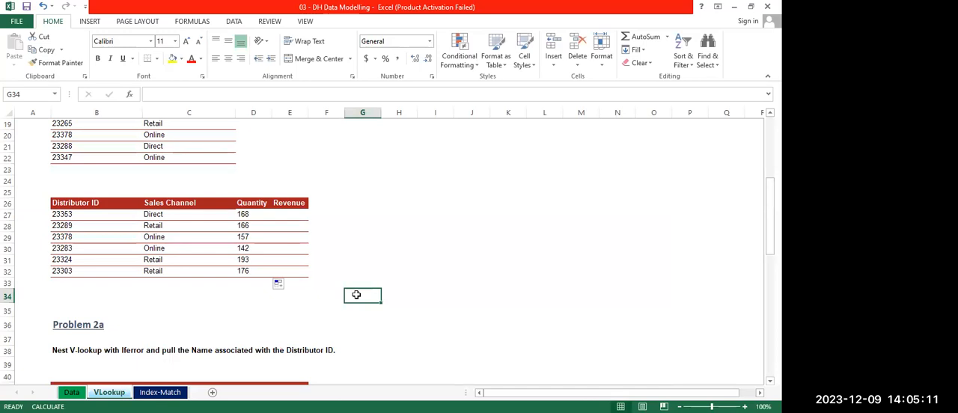
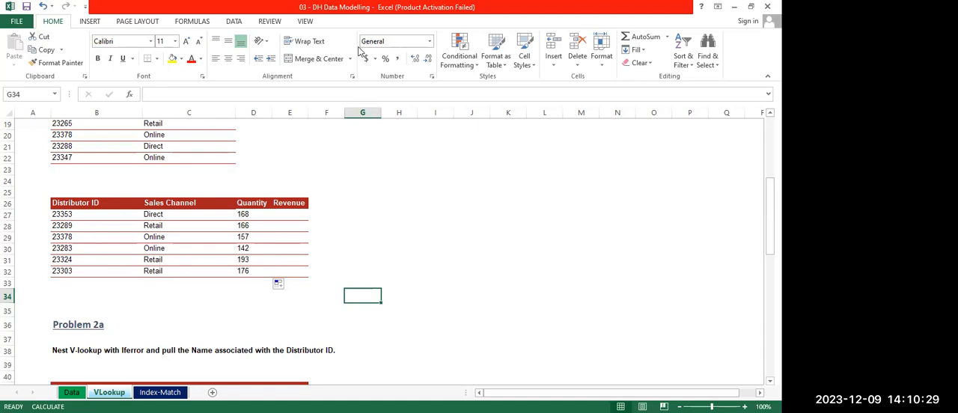
Enter the formula =H2*I2 in J2 of the Data sheet to calculate revenue from quantity and unit price
key(alt+Tab)
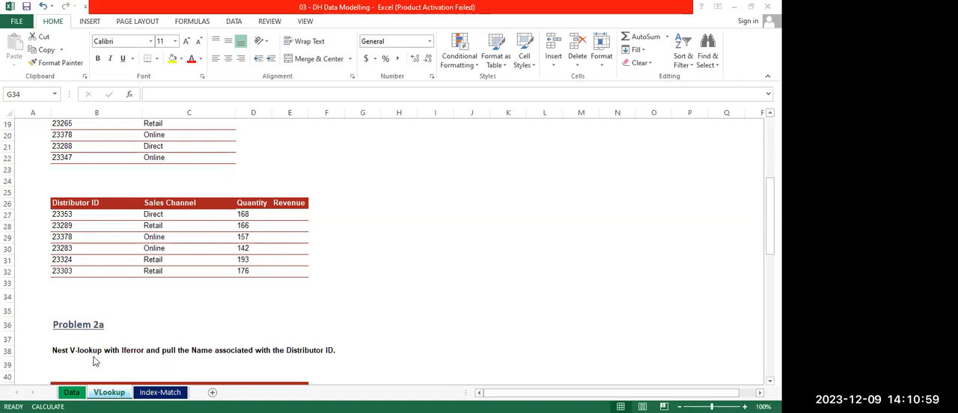
key(ctrl+Page_Up)
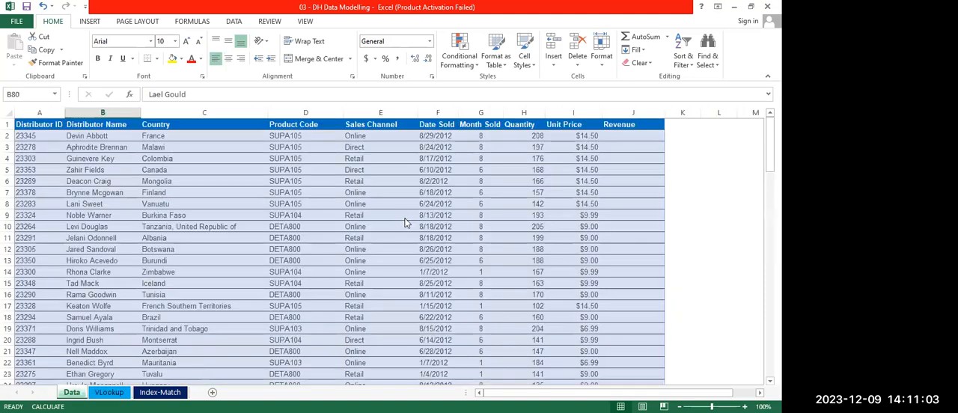
click(634, 133)
text(=)
click(521, 137)
text(*)
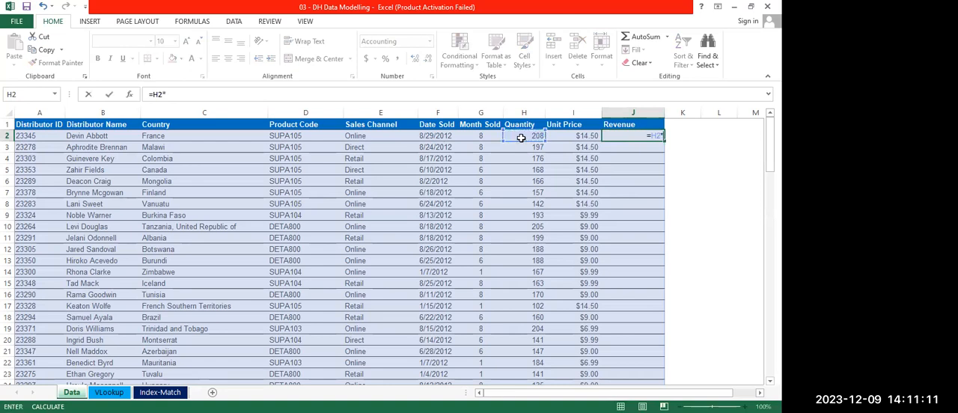
click(581, 137)
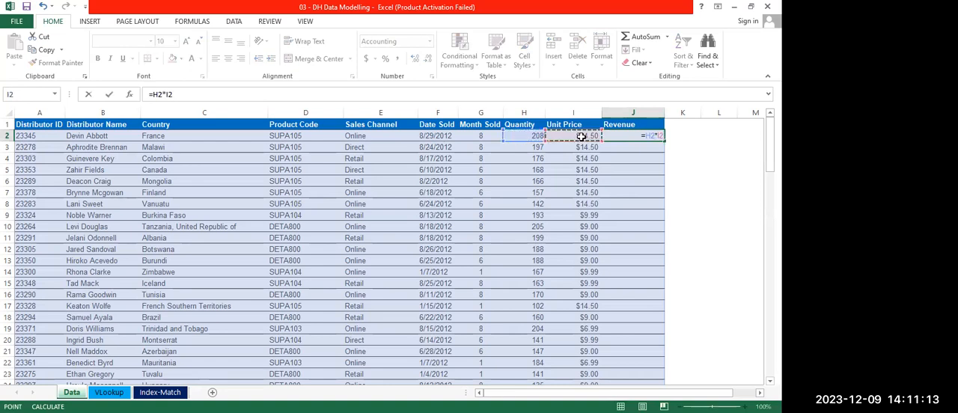
key(Return)
Fill the J2 revenue formula down the rest of the Data sheet's Revenue column
click(639, 137)
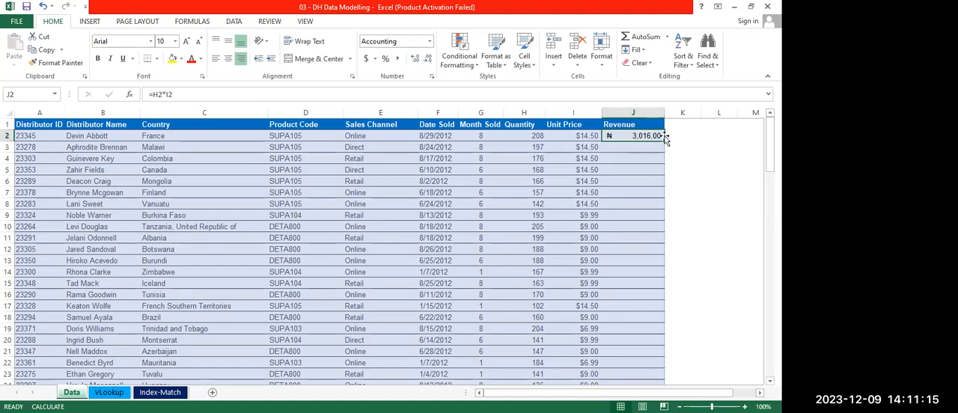
drag(662, 140, 662, 139)
double_click(662, 140)
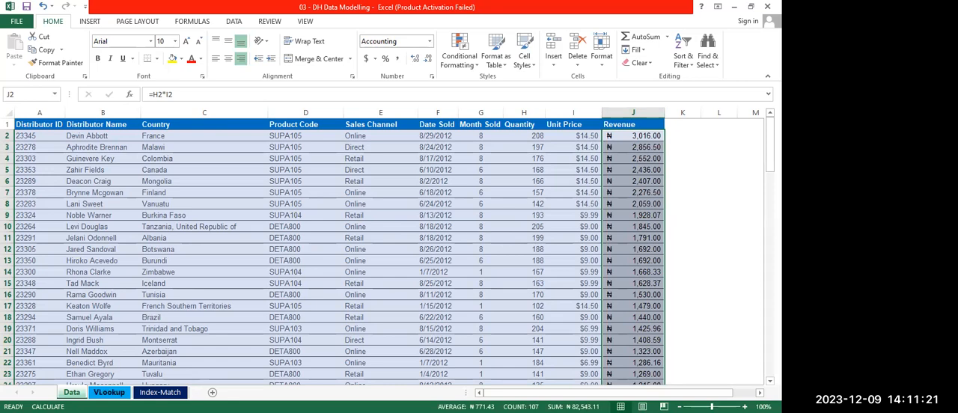
Clear the Sales Channel and Quantity results in C27:D32 on the VLookup sheet
click(109, 392)
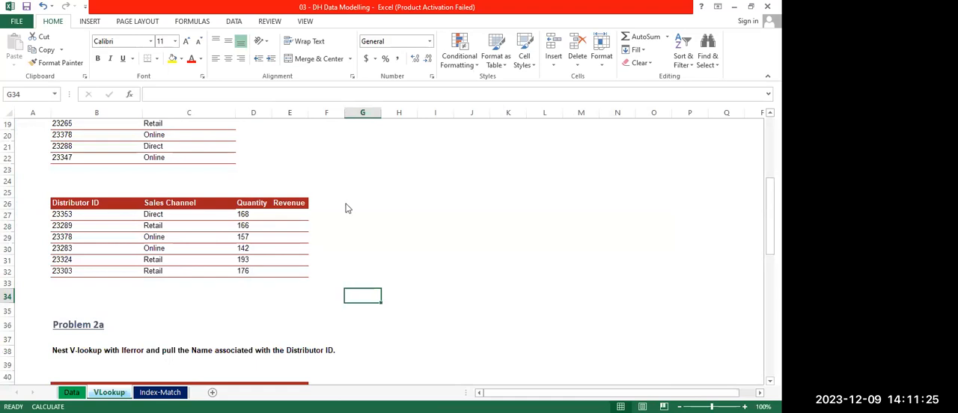
key(alt+Tab)
key(alt+Tab)
scroll(342, 204, down, 4)
scroll(342, 204, up, 4)
scroll(183, 252, down, 2)
scroll(183, 251, up, 2)
drag(159, 215, 247, 273)
key(Delete)
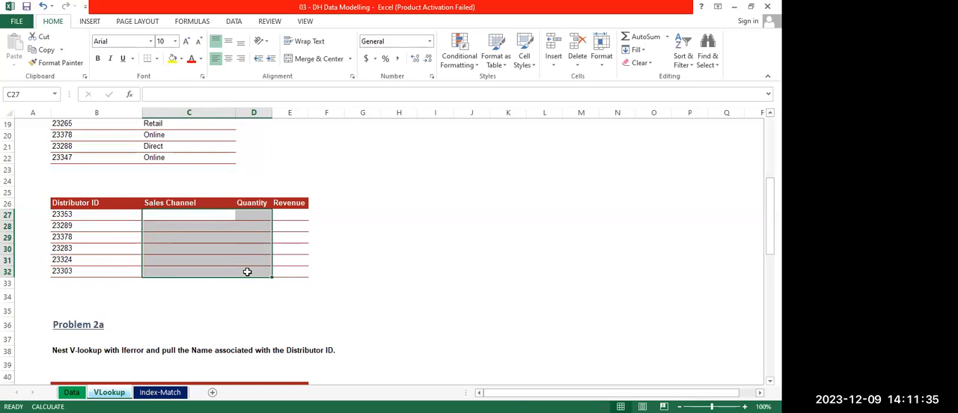
Start a VLOOKUP in C27 with B27 as the lookup value and Data sheet columns A:H as the table array
click(171, 215)
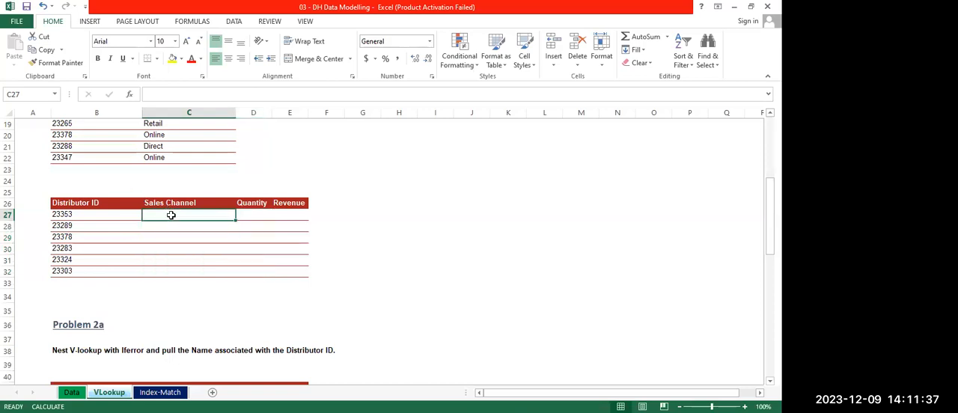
text(=)
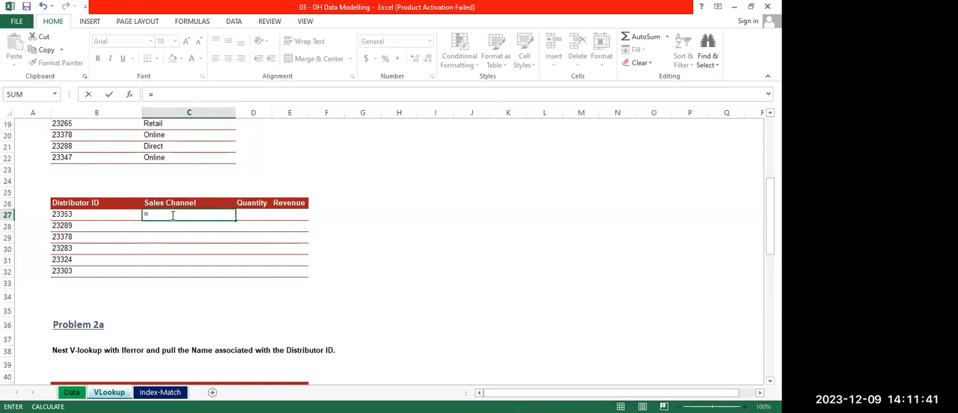
text(VLOOK)
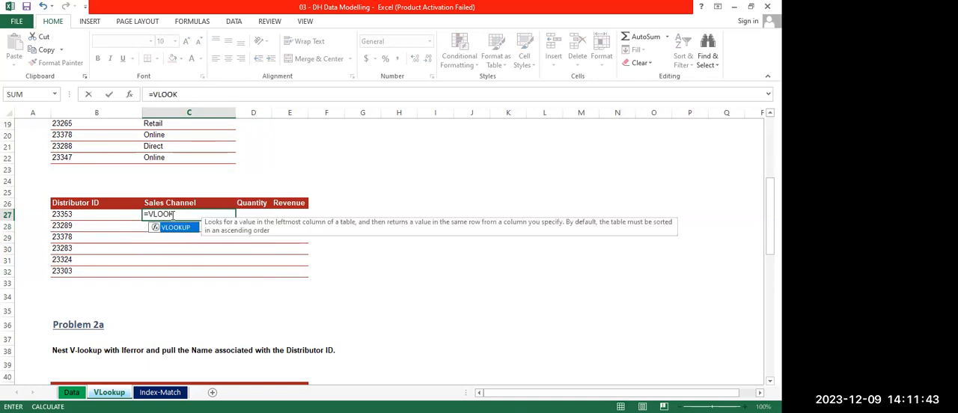
key(Tab)
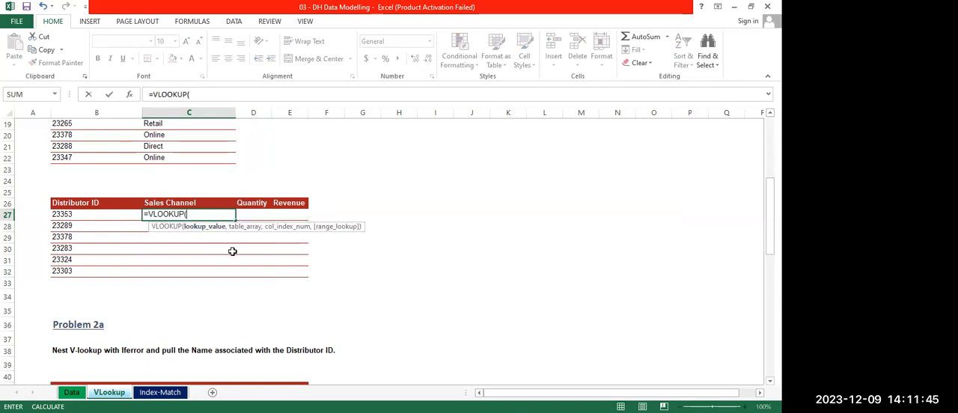
click(67, 215)
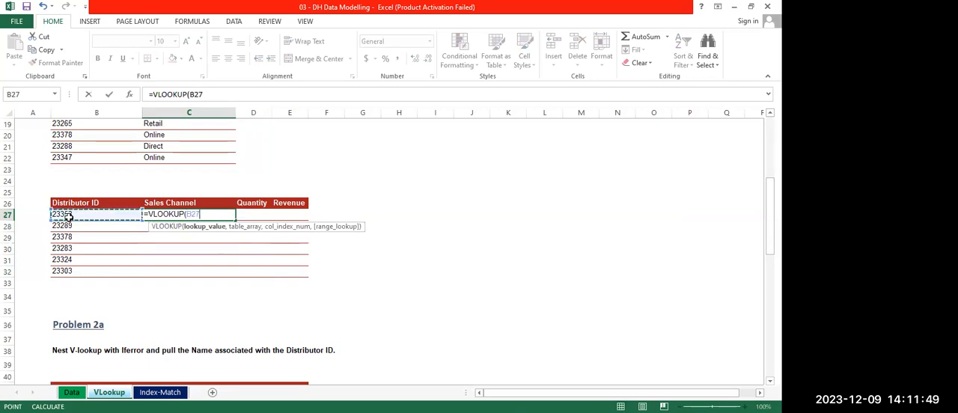
text(,)
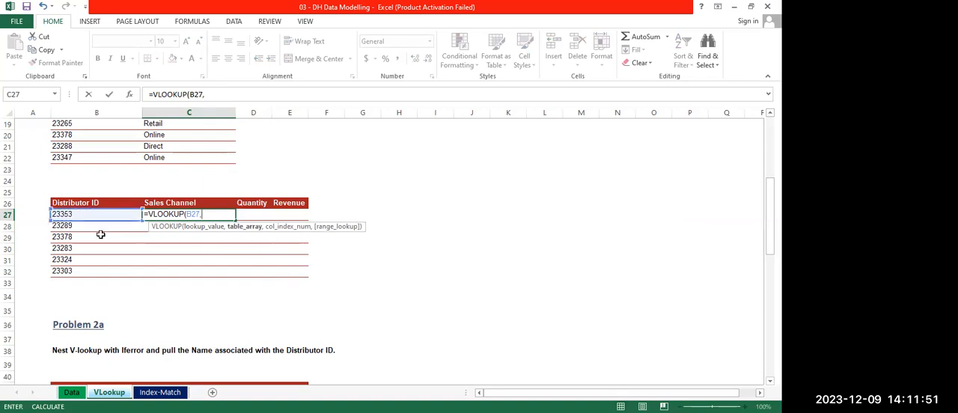
click(69, 392)
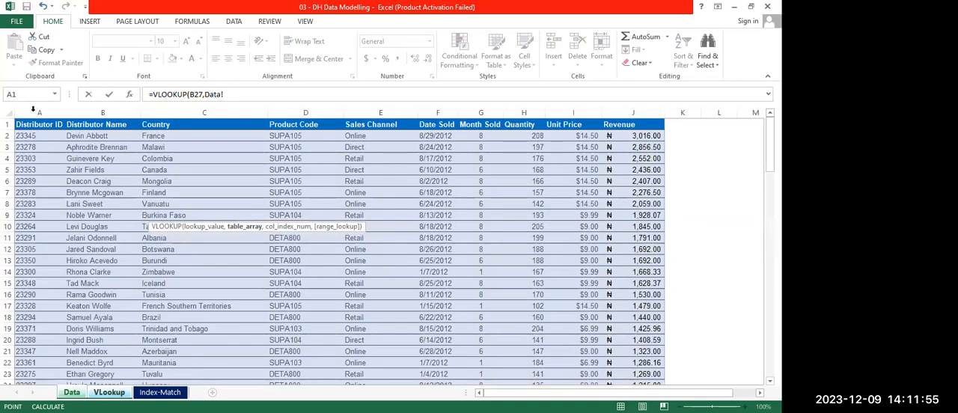
click(33, 112)
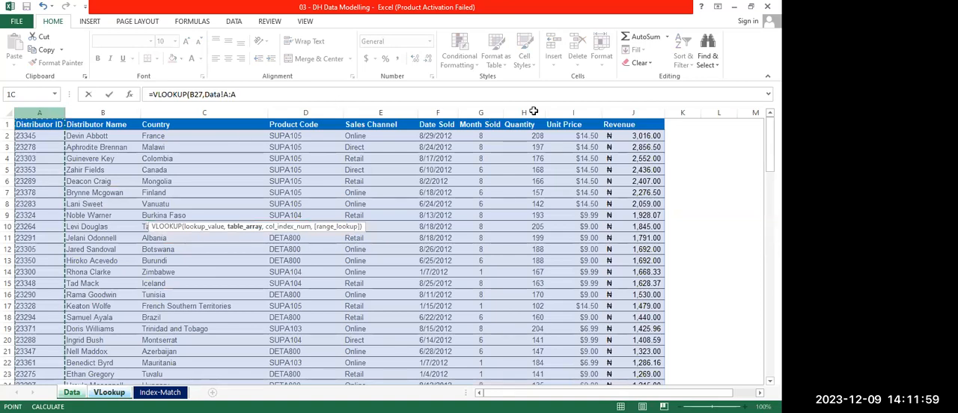
drag(533, 110, 531, 108)
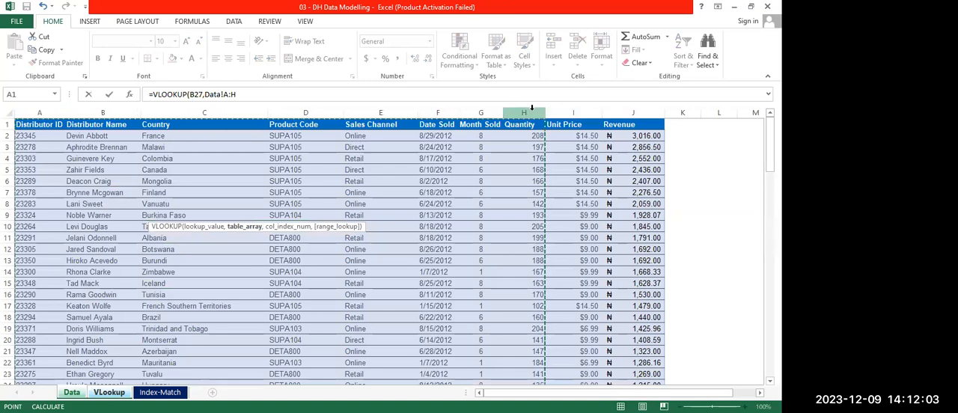
Finish the C27 Sales Channel formula with column index 5 and FALSE for an exact match, and fill it down through C32
text(,5)
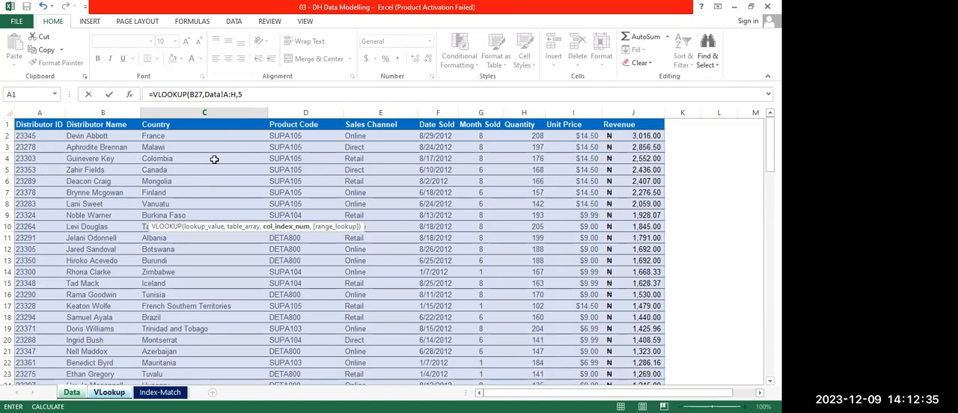
text(,)
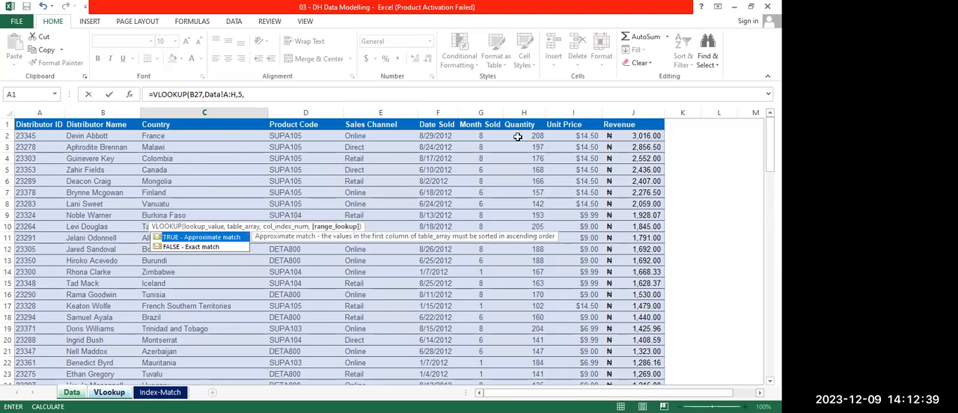
key(Down)
key(Tab)
text())
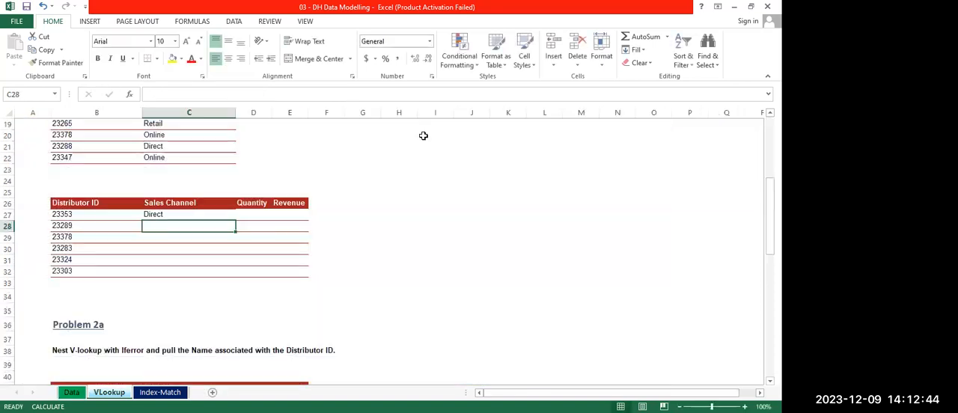
key(Return)
double_click(235, 220)
key(Right)
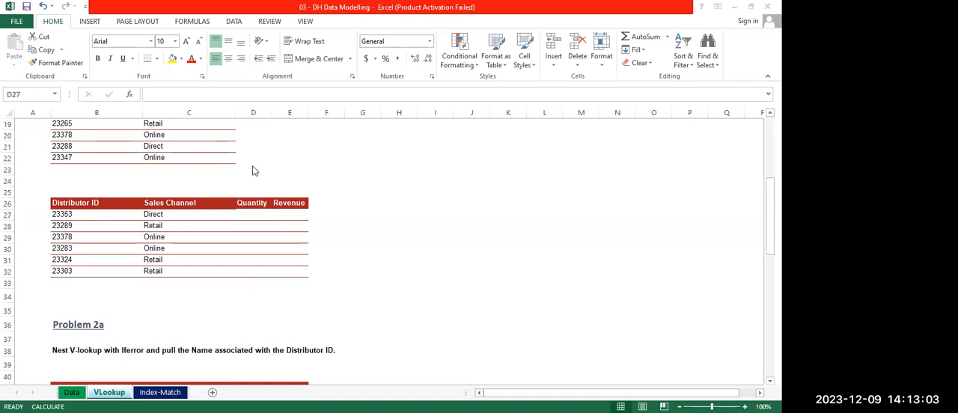
Look over the remaining problems on the VLookup sheet and the problems on the Index-Match sheet
scroll(251, 165, down, 14)
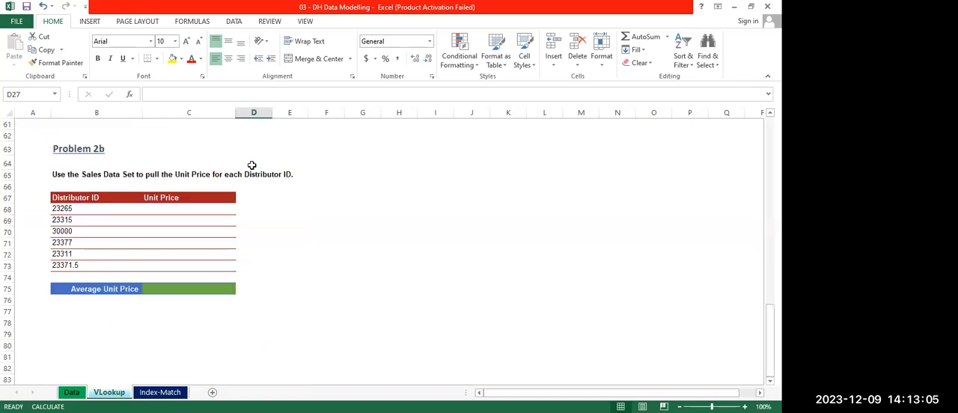
scroll(251, 164, up, 20)
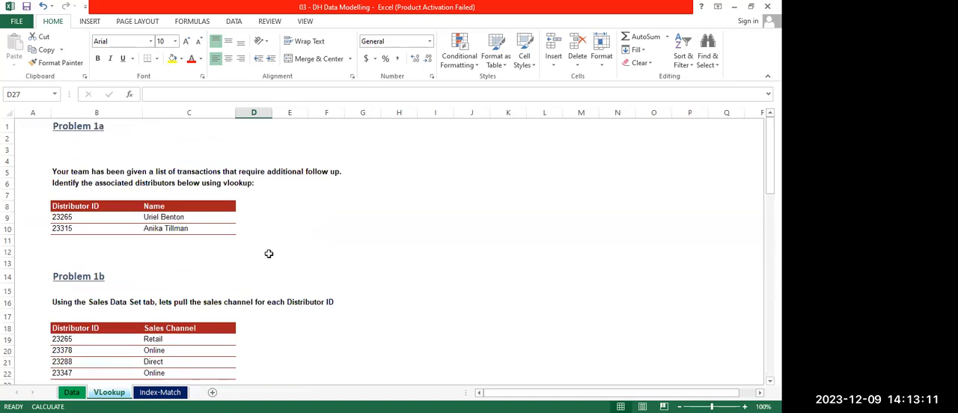
scroll(269, 253, down, 9)
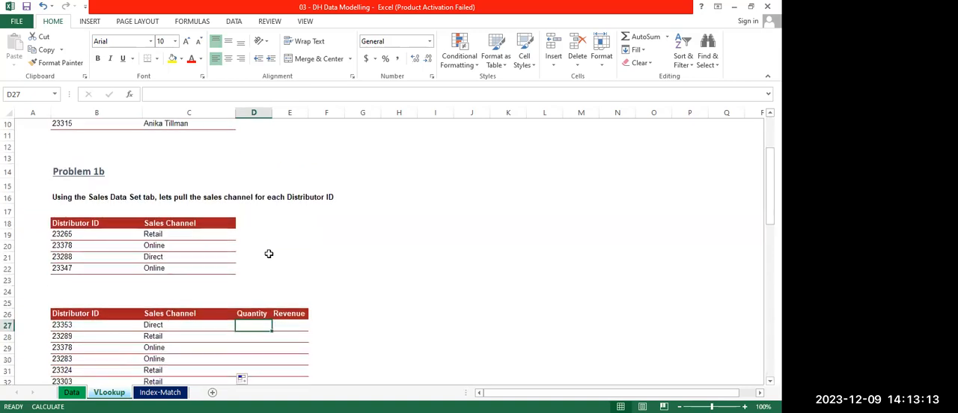
scroll(268, 254, down, 9)
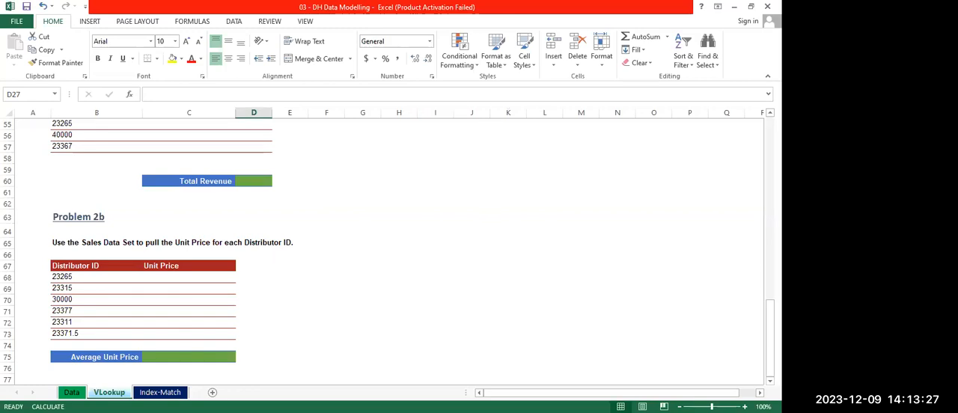
click(162, 390)
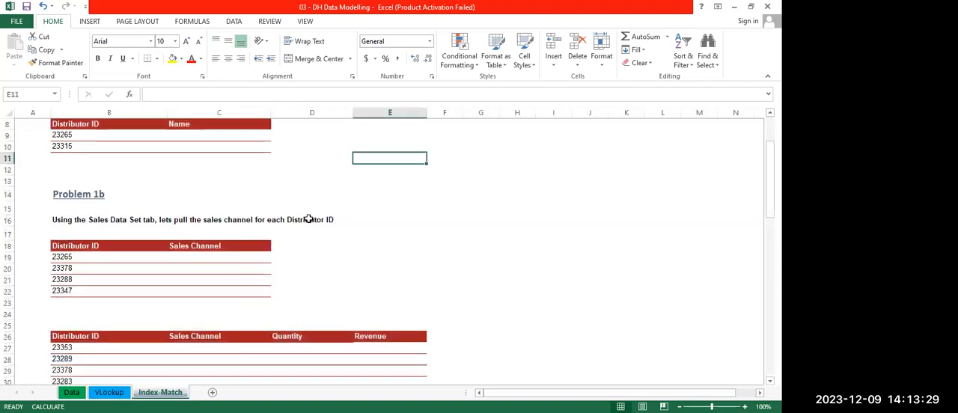
scroll(261, 289, up, 3)
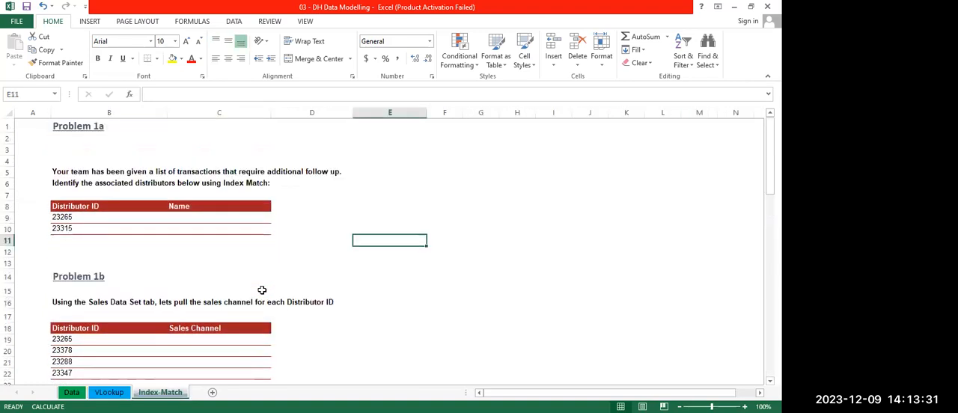
click(184, 219)
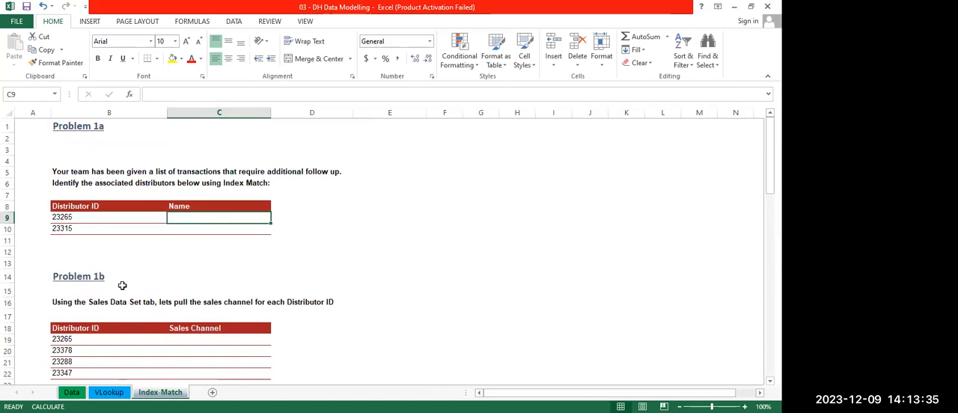
key(ctrl+Page_Up)
scroll(122, 285, up, 1)
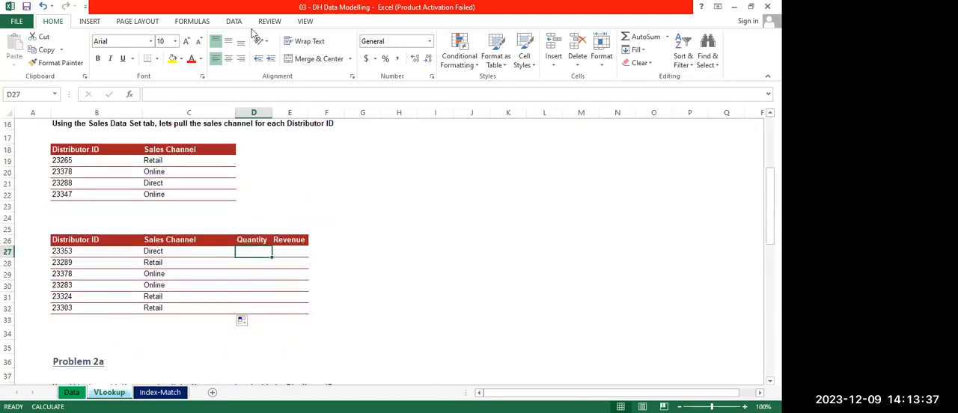
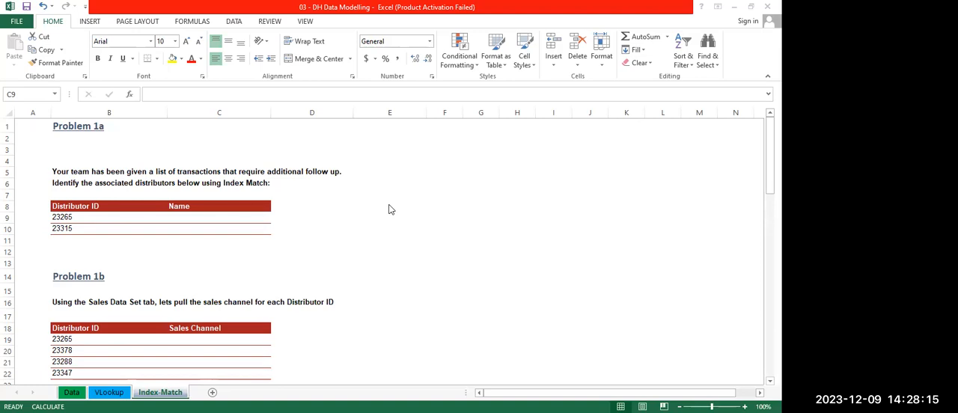
Start an INDEX formula in C9 of the Index-Match sheet with Data sheet columns A:B as the array
click(197, 217)
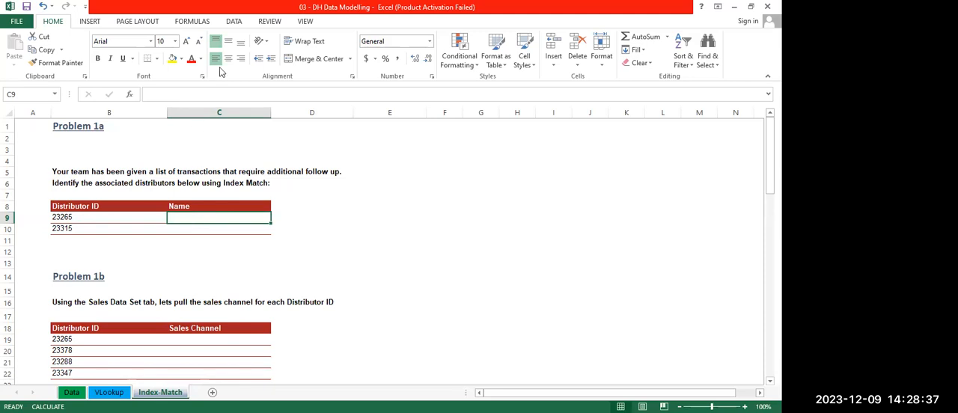
key(alt+Tab)
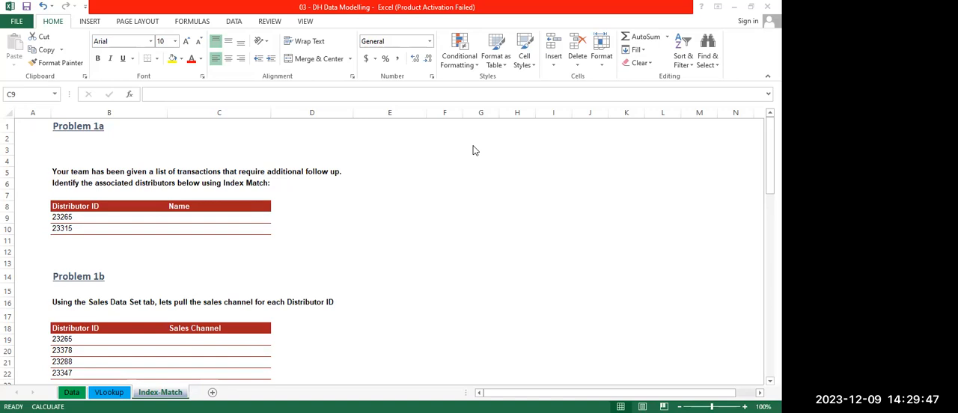
click(172, 217)
click(562, 308)
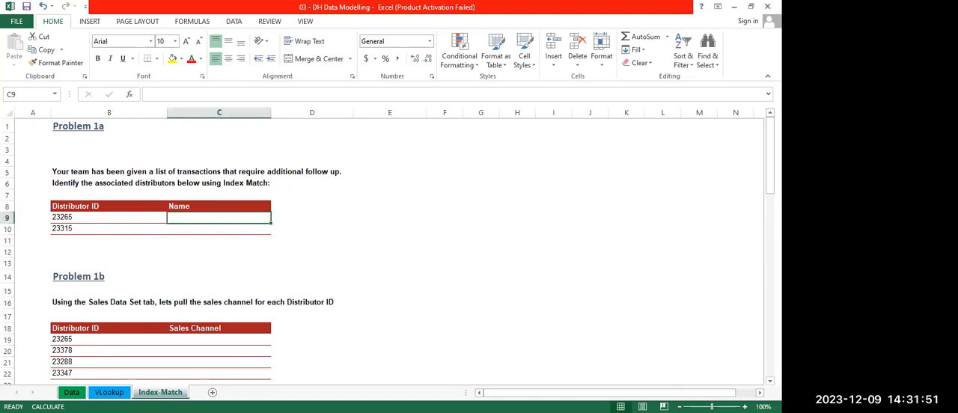
scroll(389, 247, up, 6)
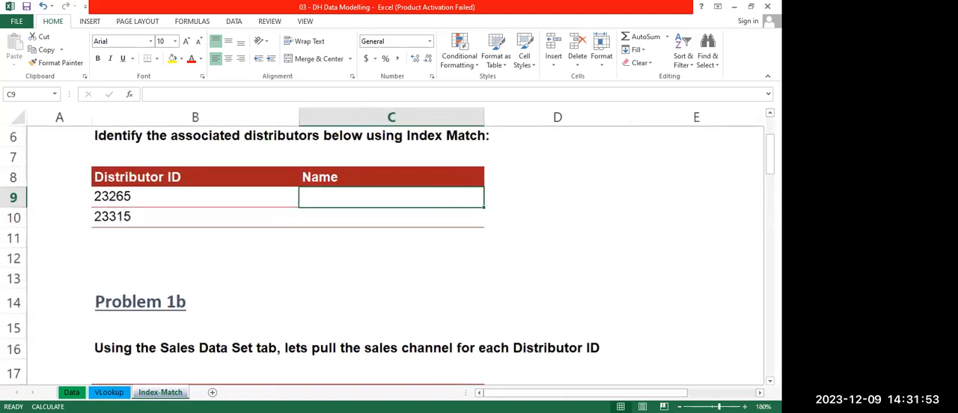
scroll(426, 252, up, 2)
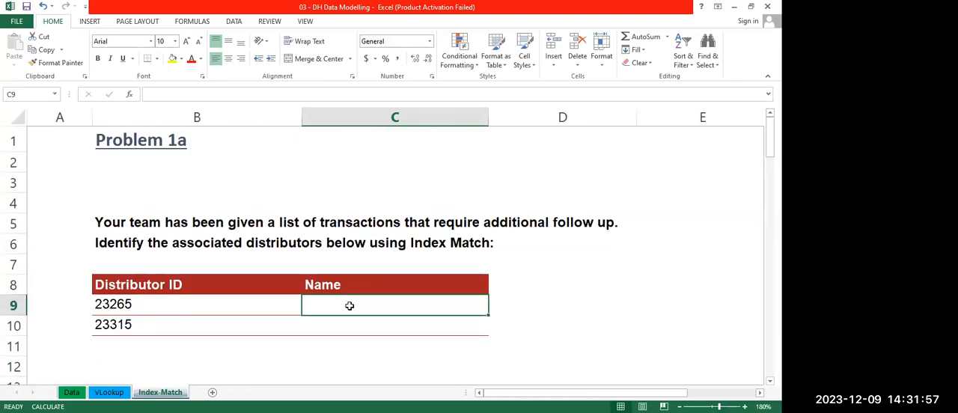
text(=)
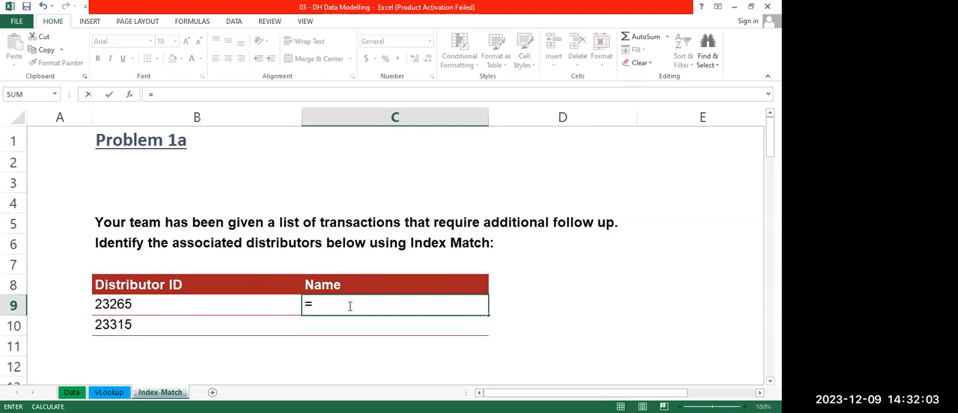
text(INDEX()
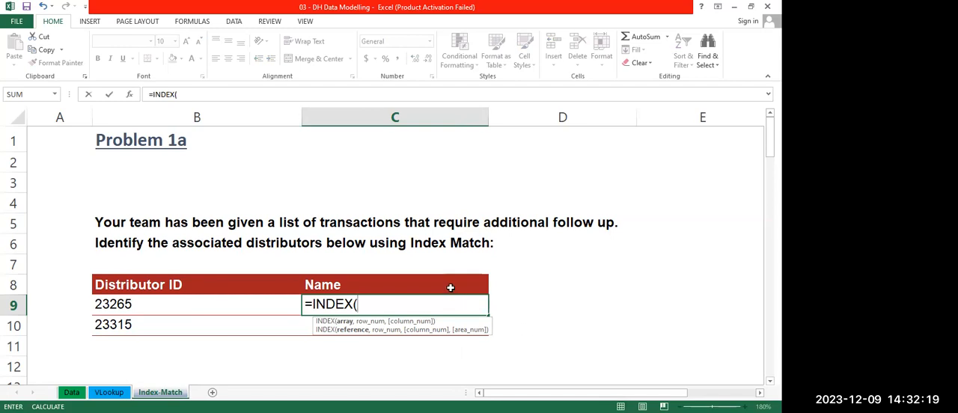
click(72, 393)
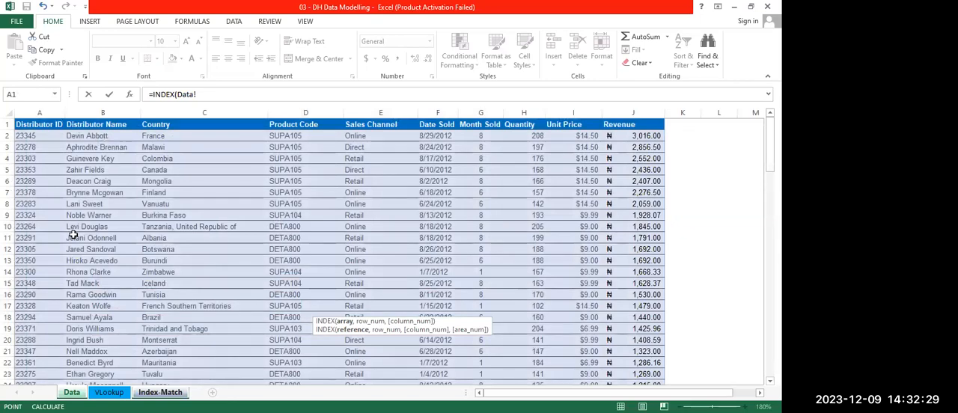
click(38, 112)
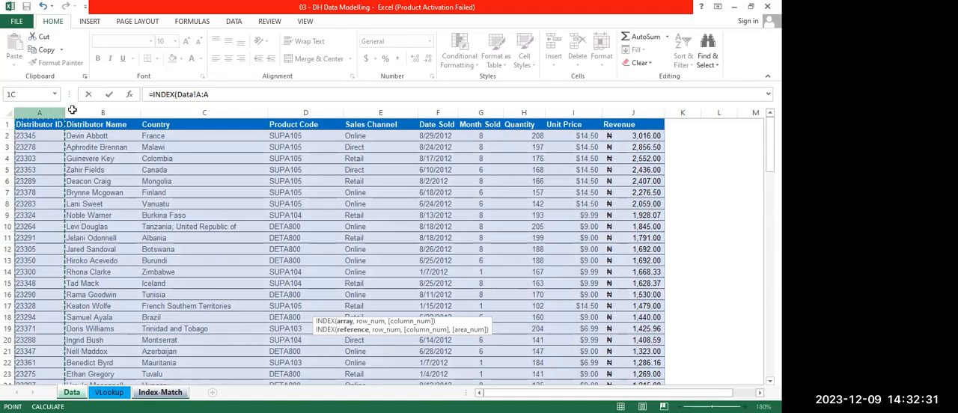
drag(72, 110, 113, 106)
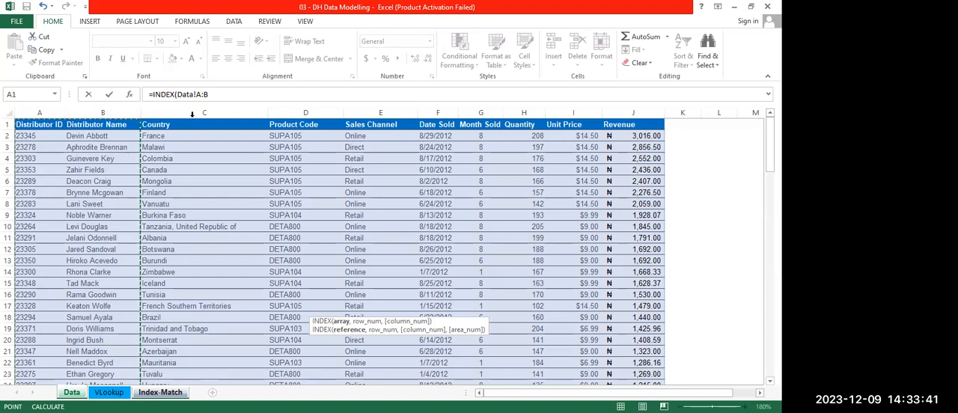
click(221, 96)
text(,)
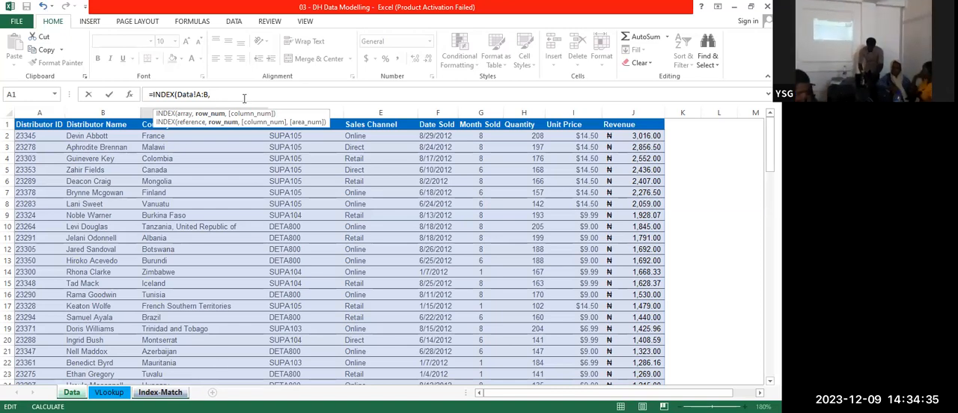
Nest a MATCH function as the row number, with B9 of the Index-Match sheet as its lookup value
text(MATCH)
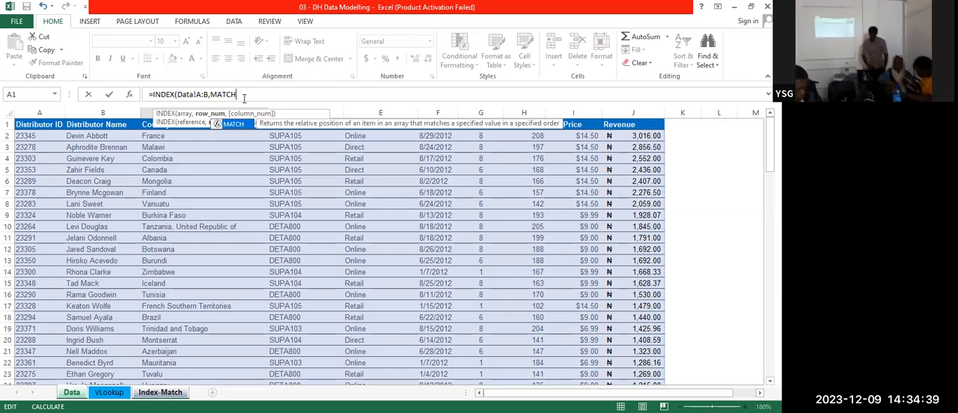
text(()
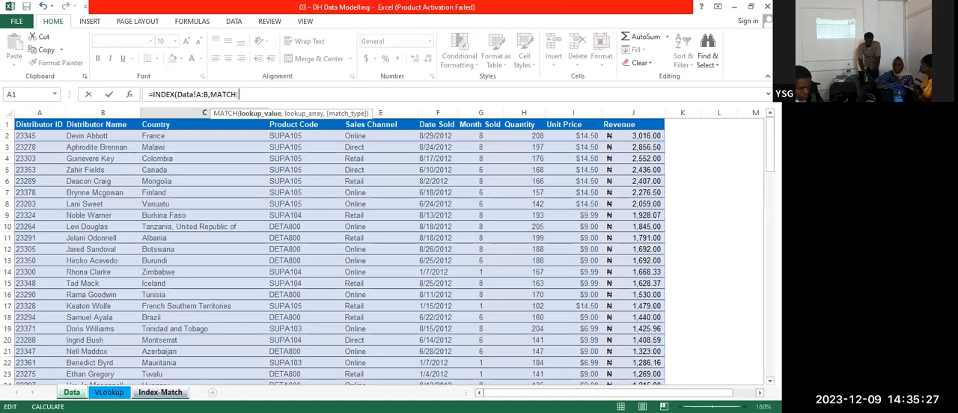
click(160, 392)
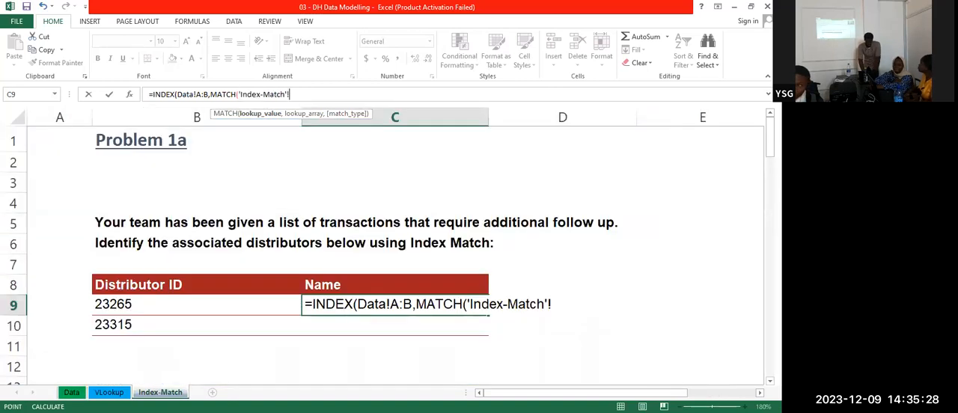
click(114, 299)
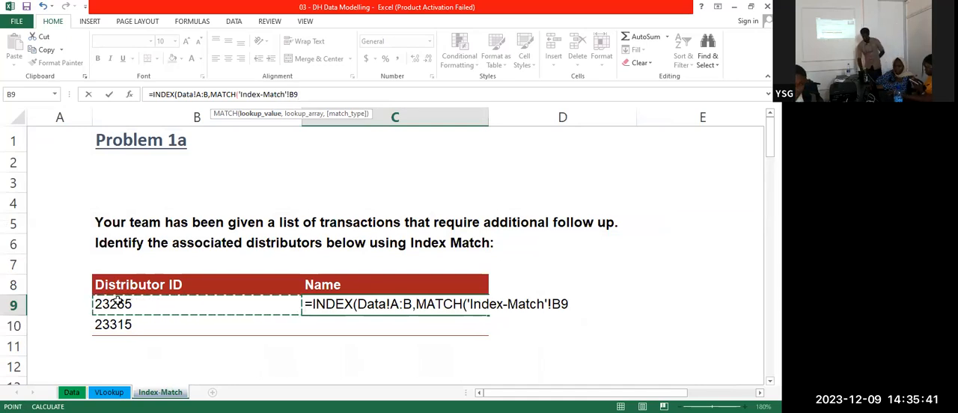
text(,)
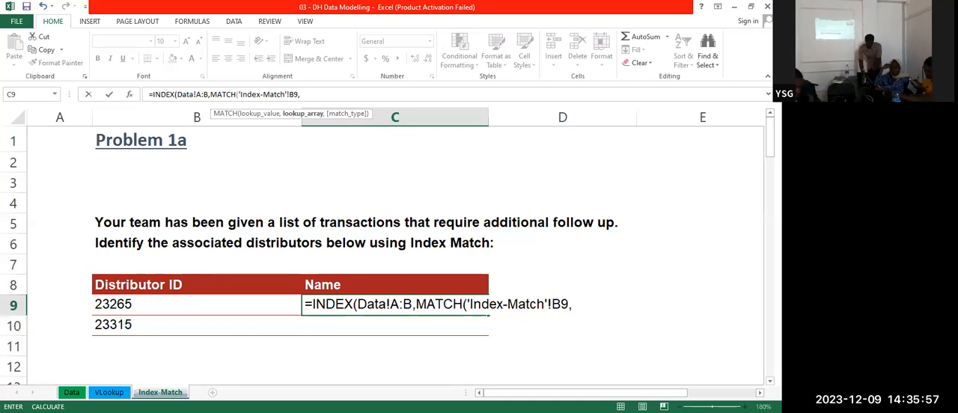
Complete the MATCH function with Data sheet column A as the lookup array and 0 for an exact match
click(71, 392)
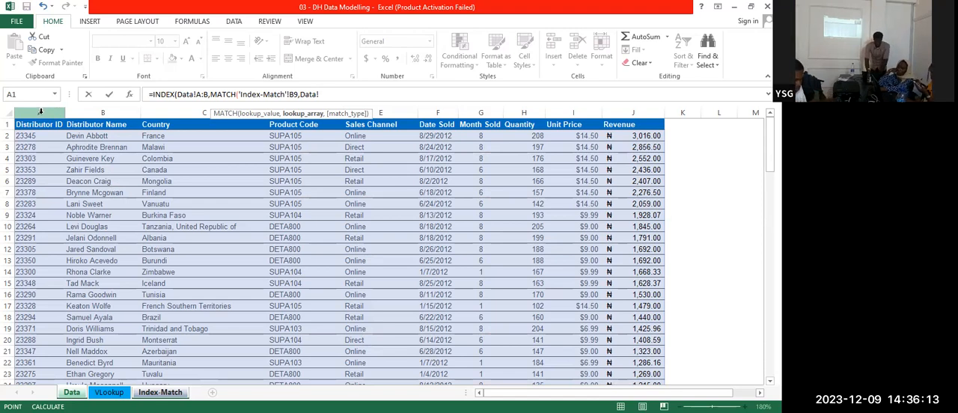
click(41, 111)
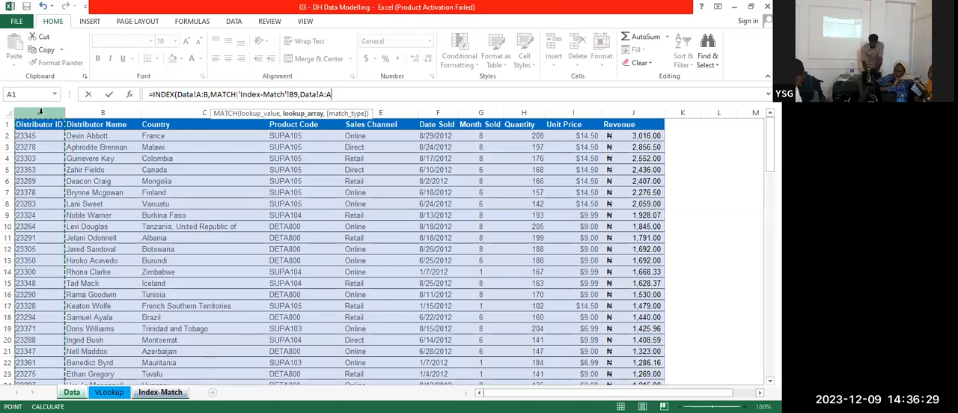
text(,)
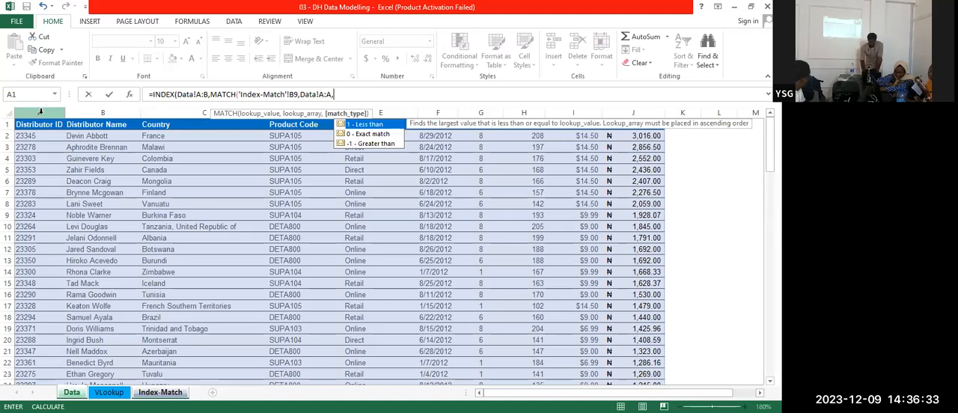
key(Down)
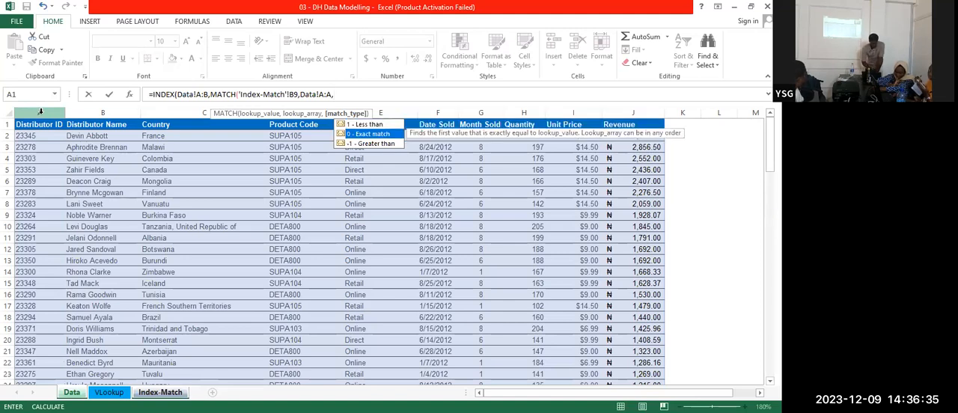
key(Tab)
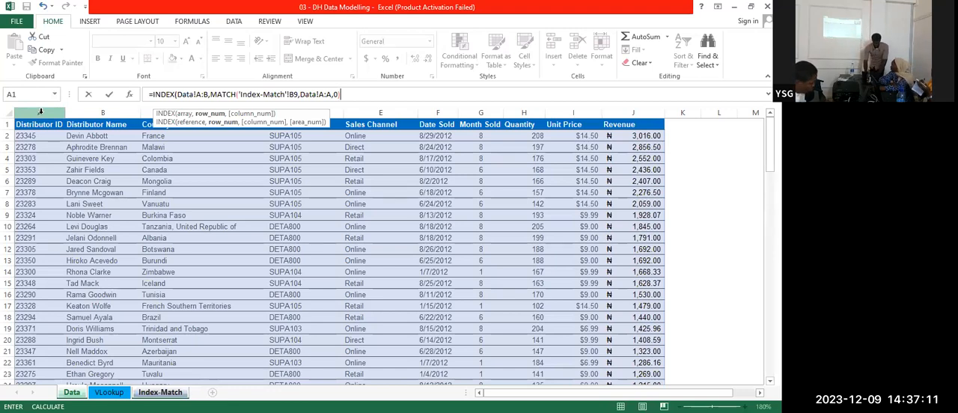
key(BackSpace)
key(BackSpace)
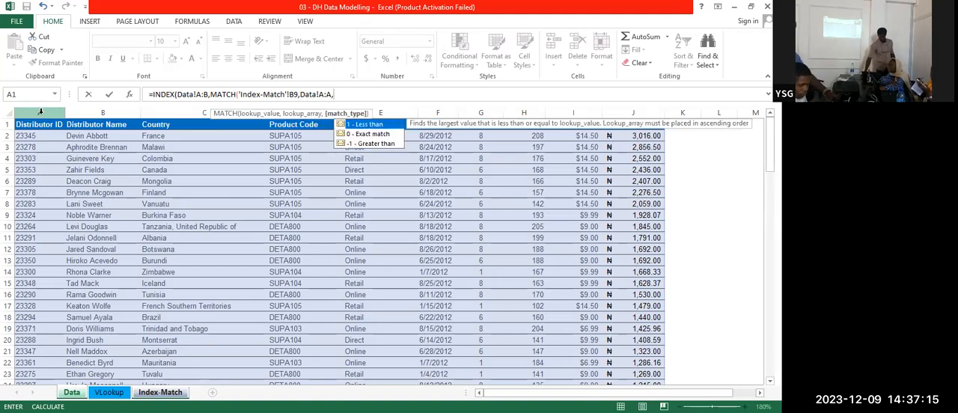
key(Down)
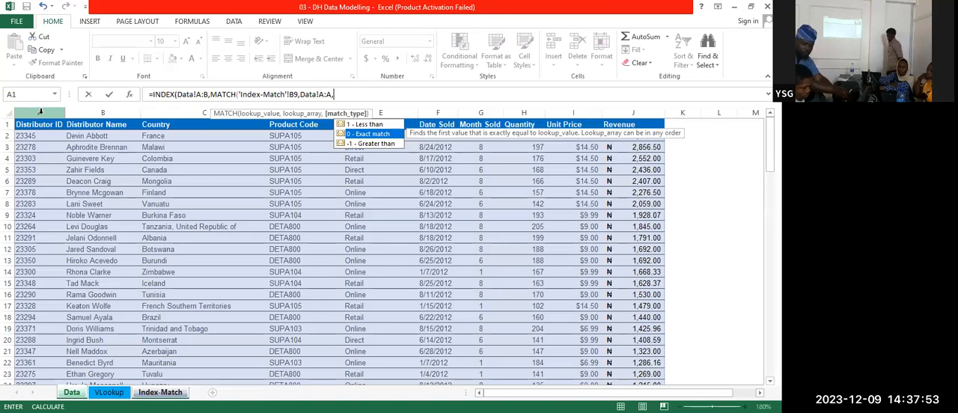
text(0)
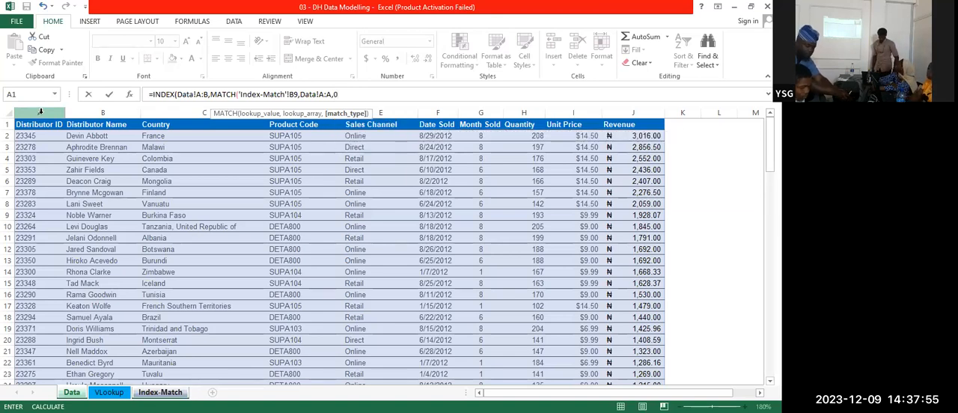
text())
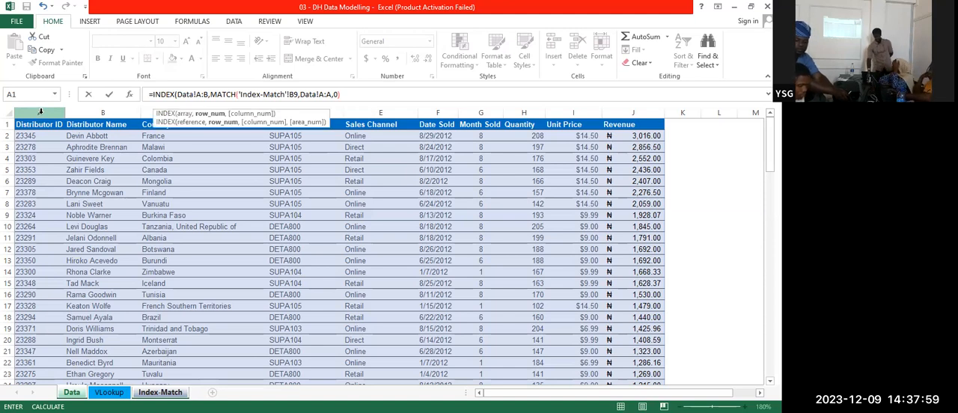
text(,)
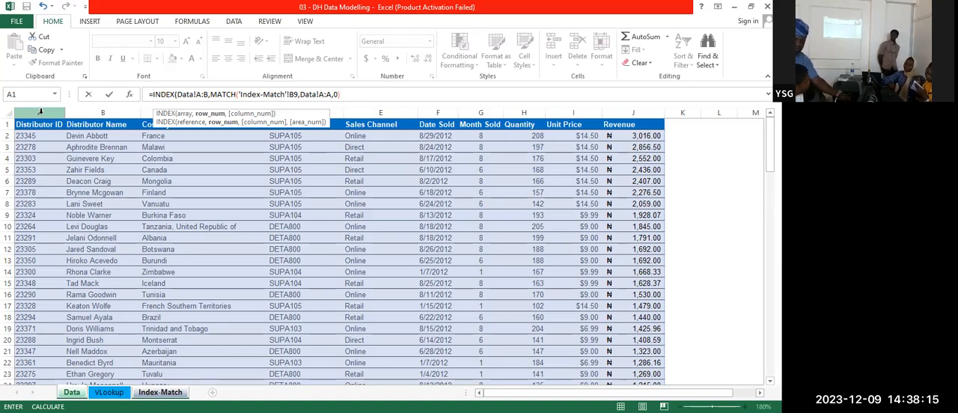
Finish the C9 INDEX formula with column number 2 to return the distributor's name
text(,)
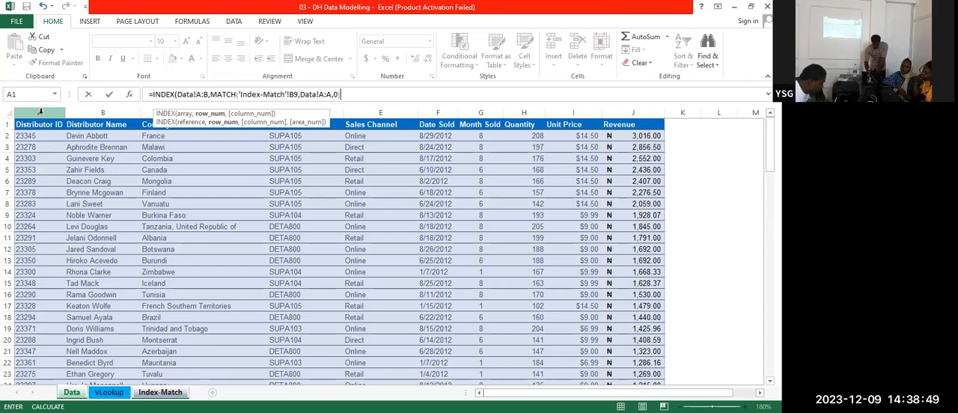
text(),)
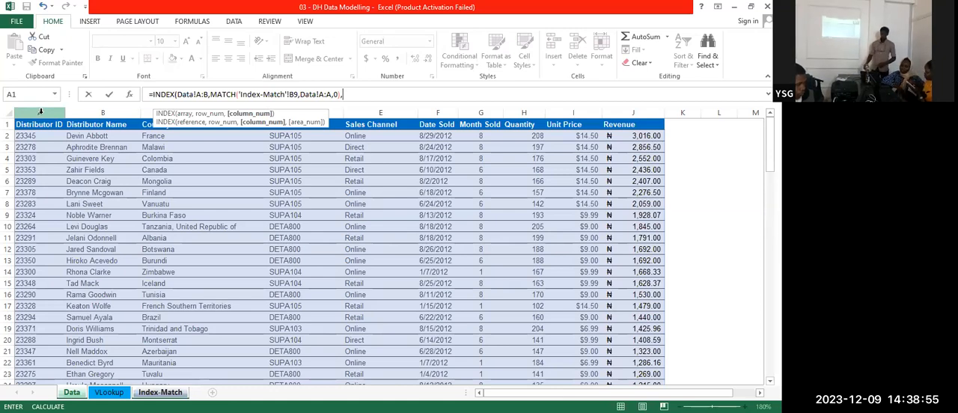
text(2)
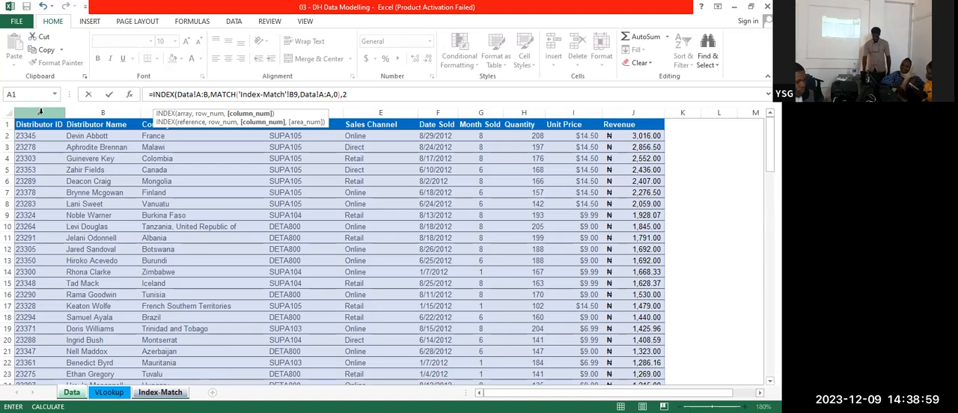
text())
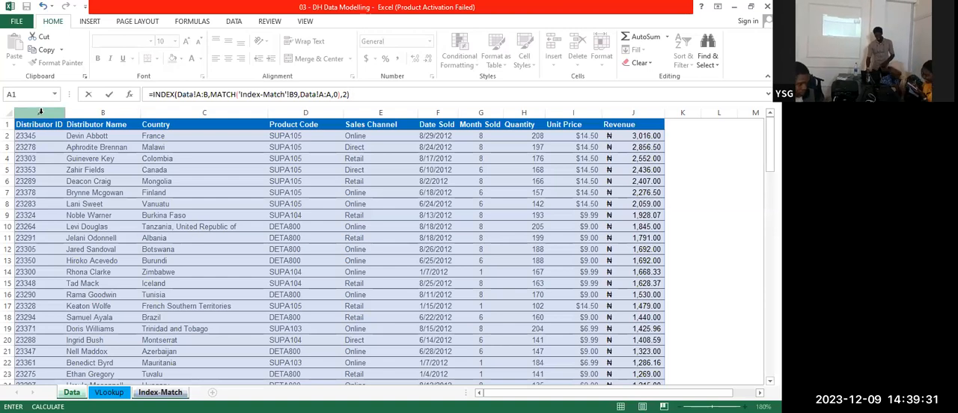
key(Return)
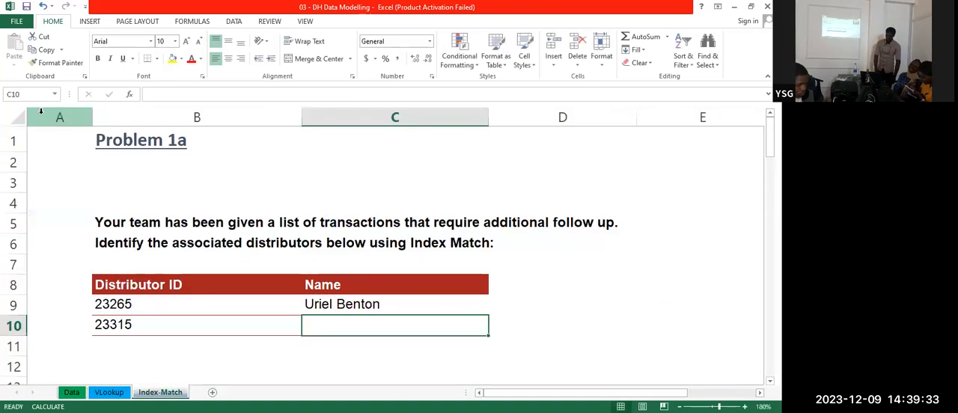
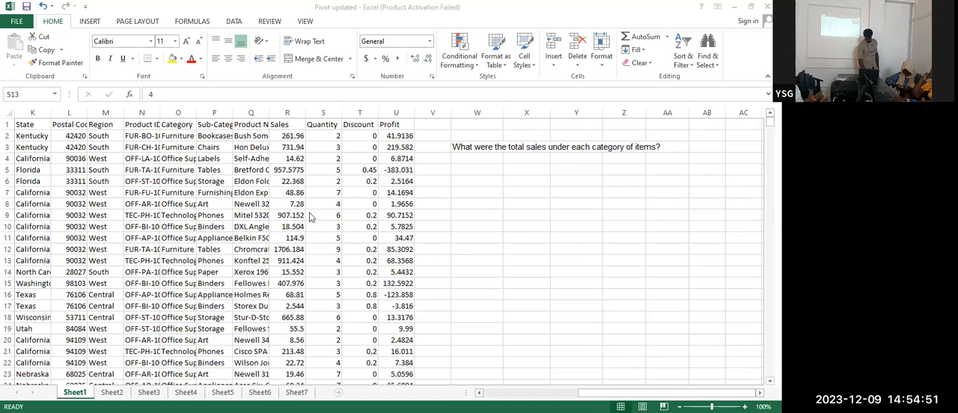
Auto-fit the Ship Date and Order Date columns on Sheet1 to their contents
click(214, 112)
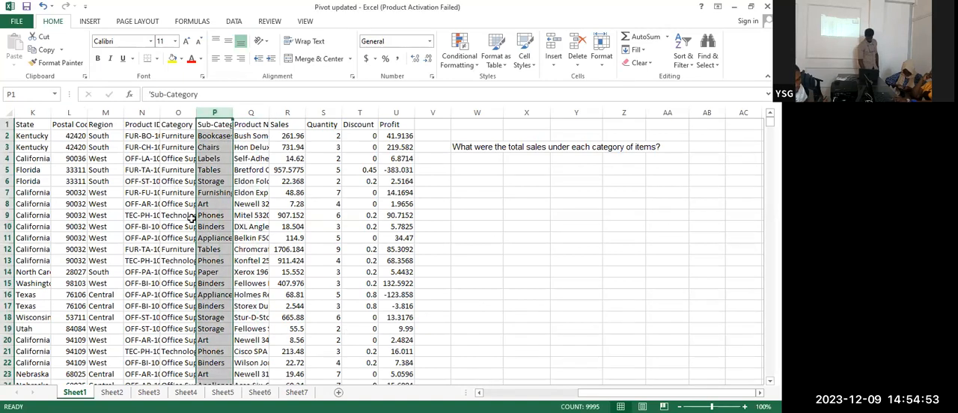
click(504, 213)
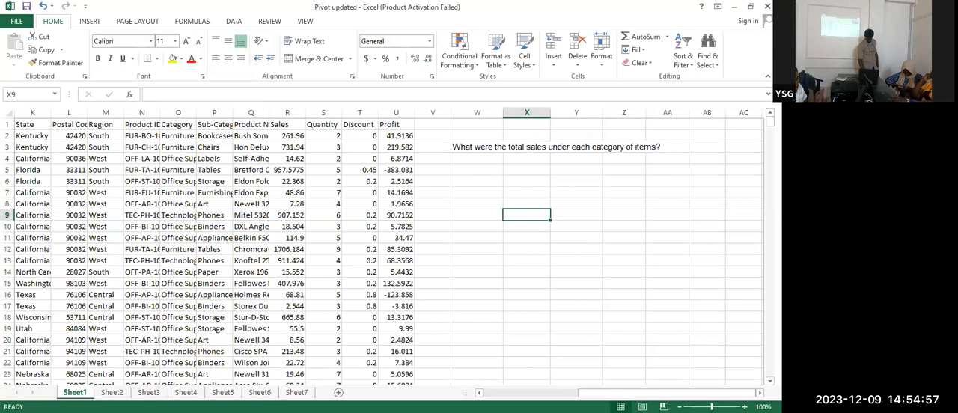
scroll(186, 207, left, 4)
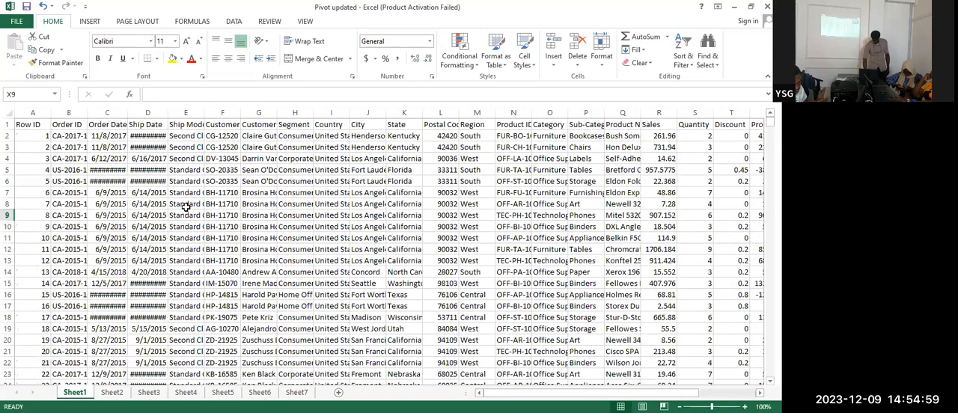
double_click(166, 111)
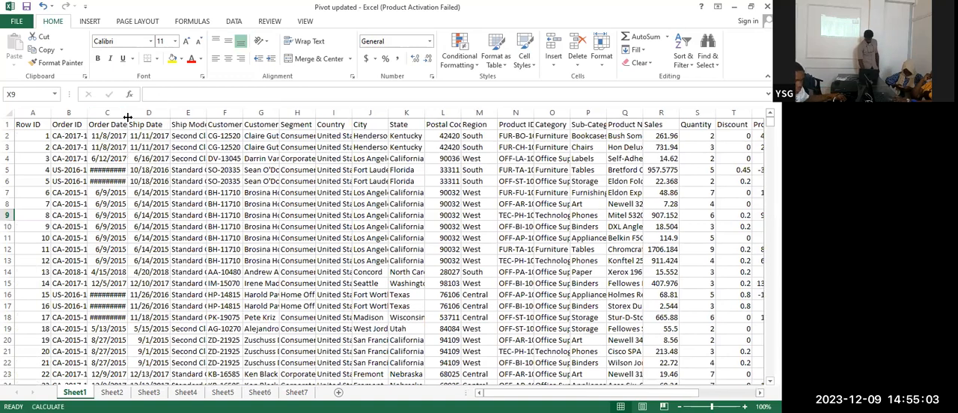
double_click(127, 116)
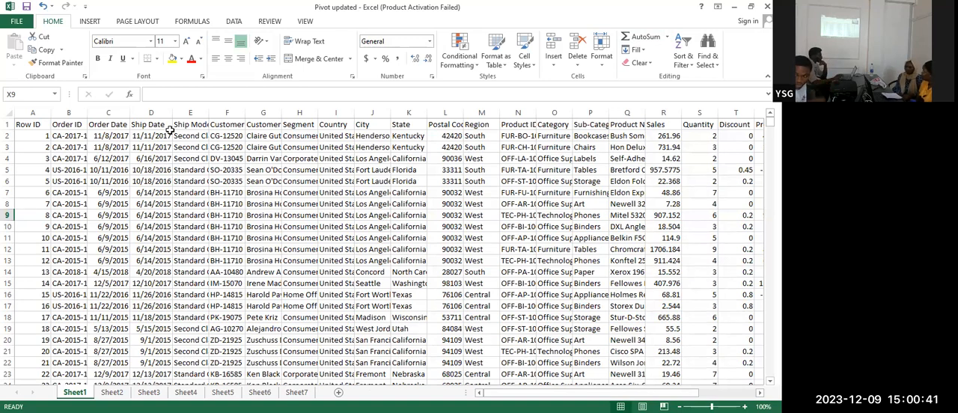
Widen the Ship Mode column on Sheet1 well beyond its longest entry
click(308, 169)
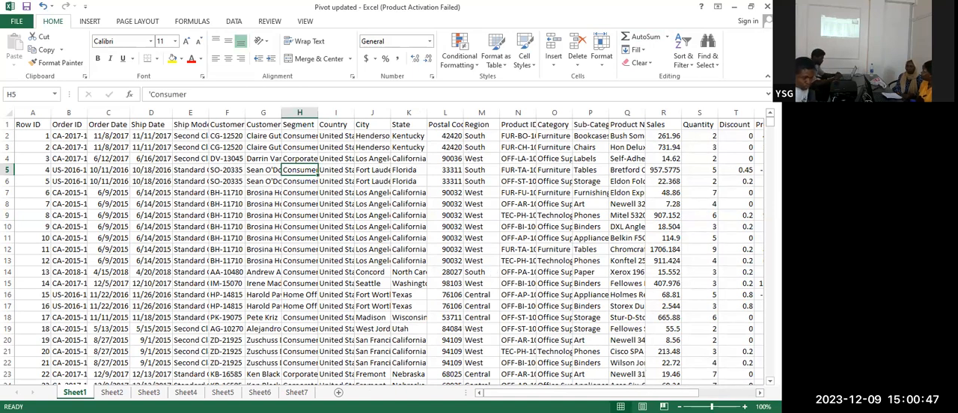
mouse_move(641, 393)
mouse_down()
mouse_move(661, 392)
mouse_move(629, 386)
mouse_up()
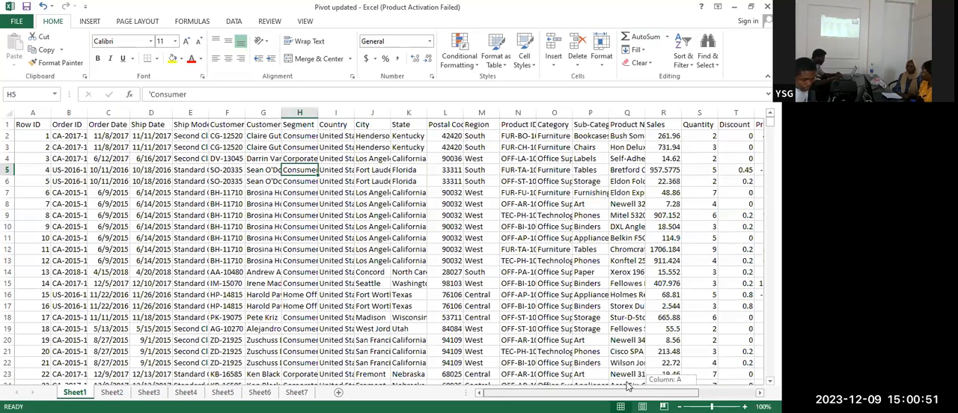
drag(693, 383, 530, 385)
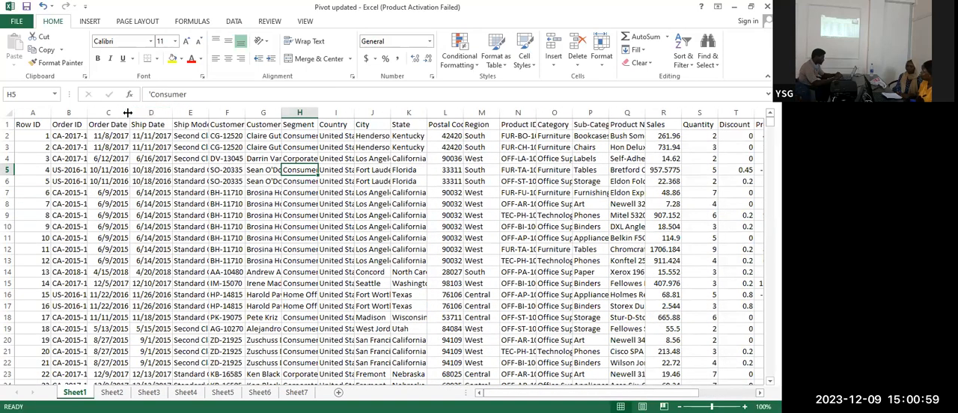
drag(208, 114, 303, 112)
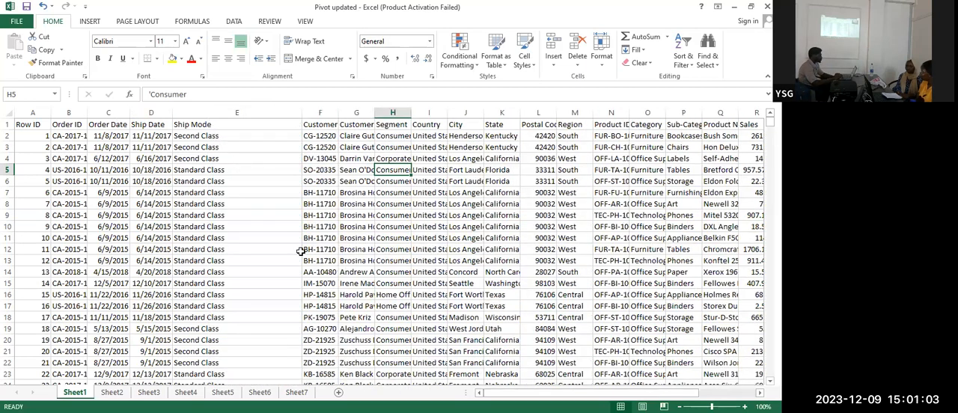
Copy the Standard Class text from cell E5 without changing the cell
click(199, 170)
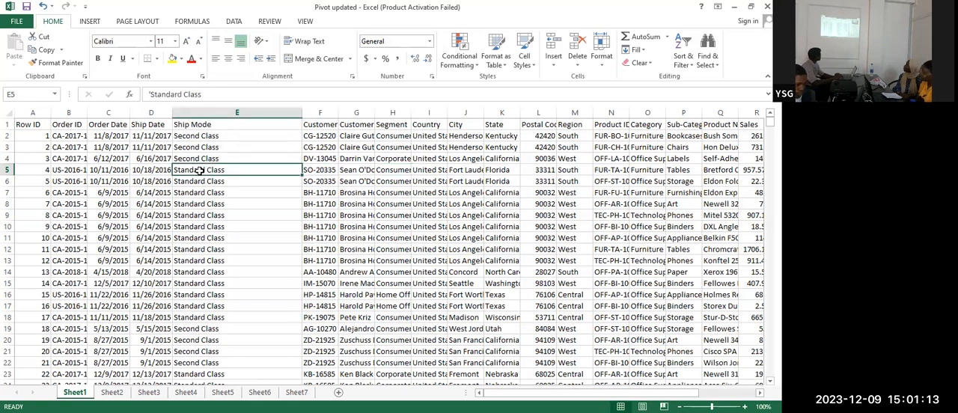
key(Right)
key(Right)
key(Right)
key(Right)
key(Right)
key(Right)
key(Right)
key(Right)
key(Right)
key(Right)
key(Right)
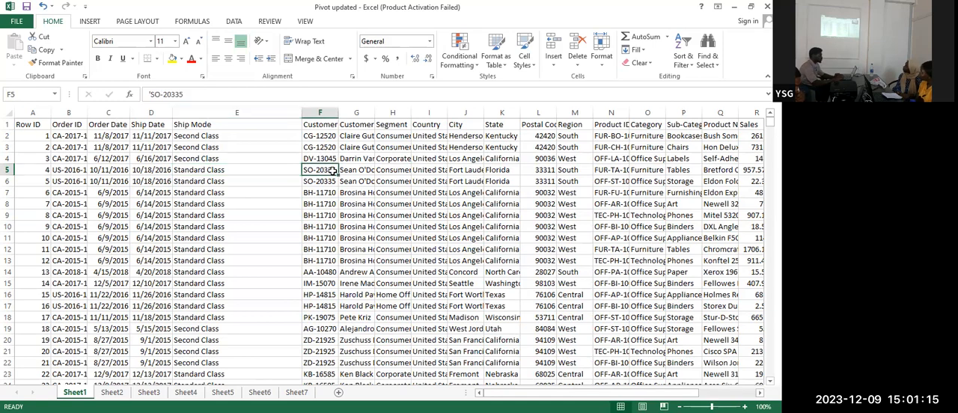
key(Right)
key(Right)
key(Right)
key(Right)
key(Right)
key(Right)
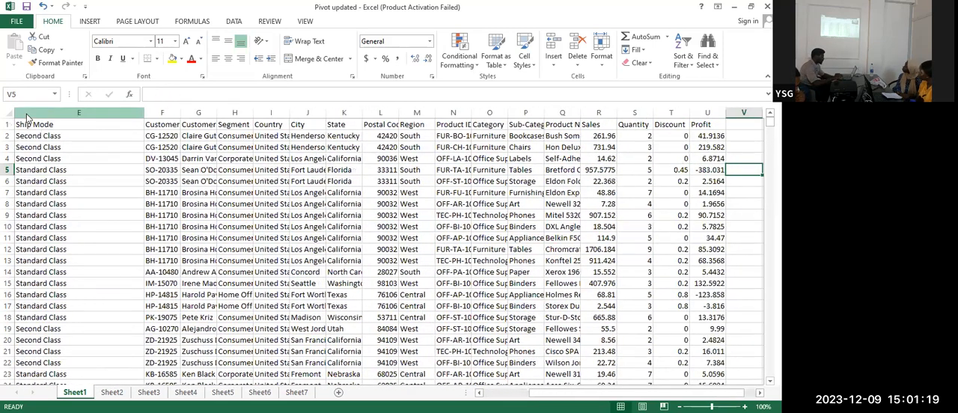
click(170, 171)
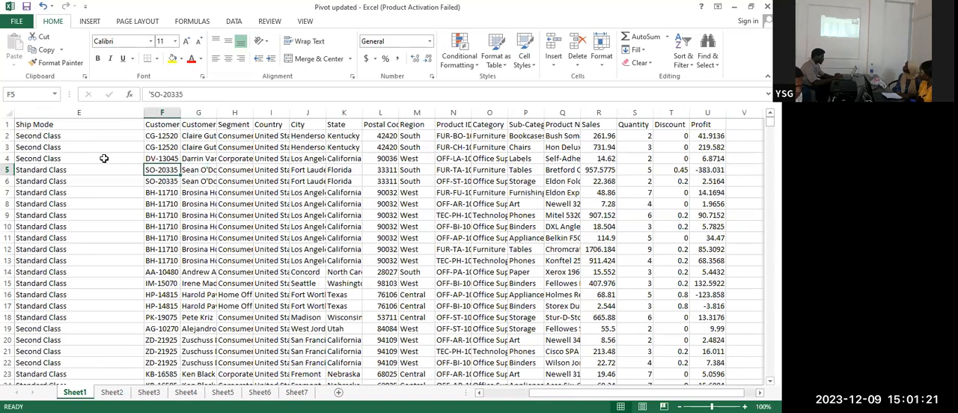
click(61, 170)
drag(212, 94, 143, 90)
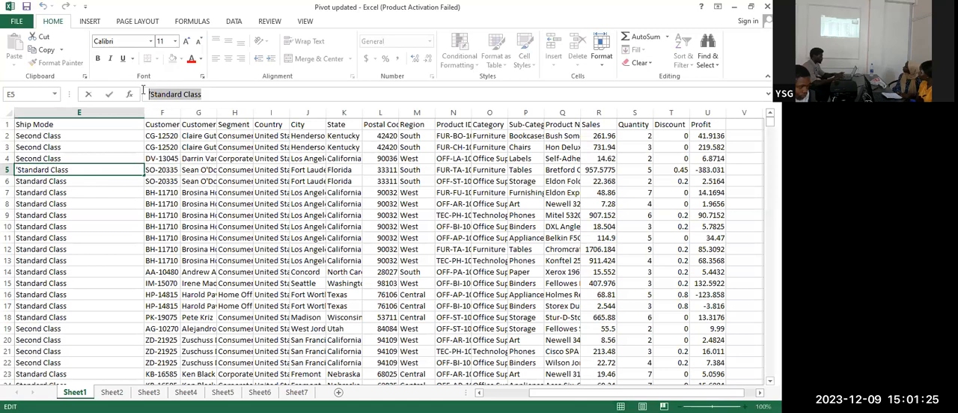
key(Escape)
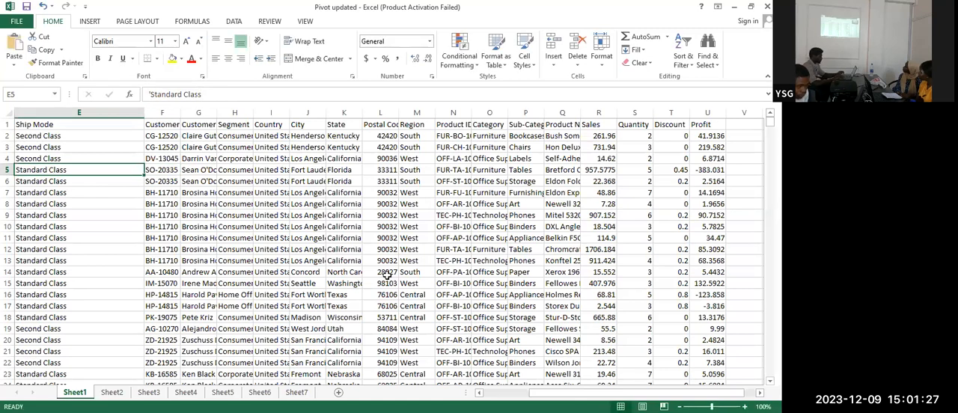
key(Right)
key(Right)
key(Right)
key(Right)
key(Right)
key(Right)
key(Right)
key(Right)
key(Right)
key(Right)
key(Right)
key(Right)
key(Right)
key(Right)
key(Right)
key(Right)
key(Right)
key(Right)
key(Right)
key(Right)
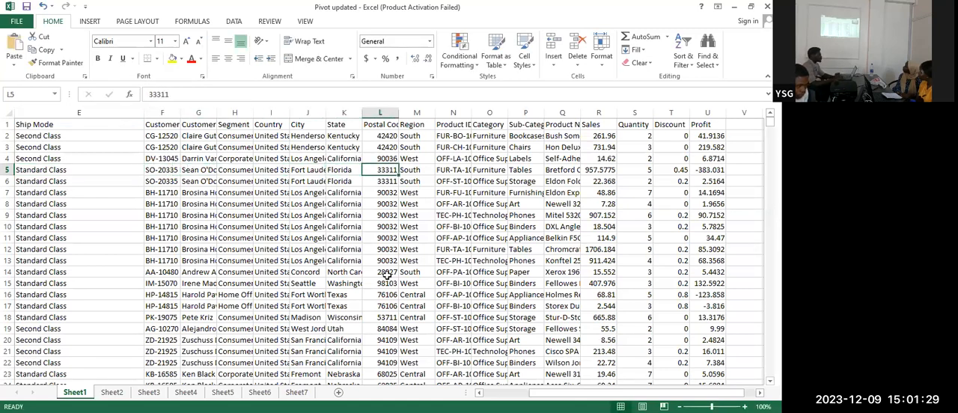
key(Left)
key(Left)
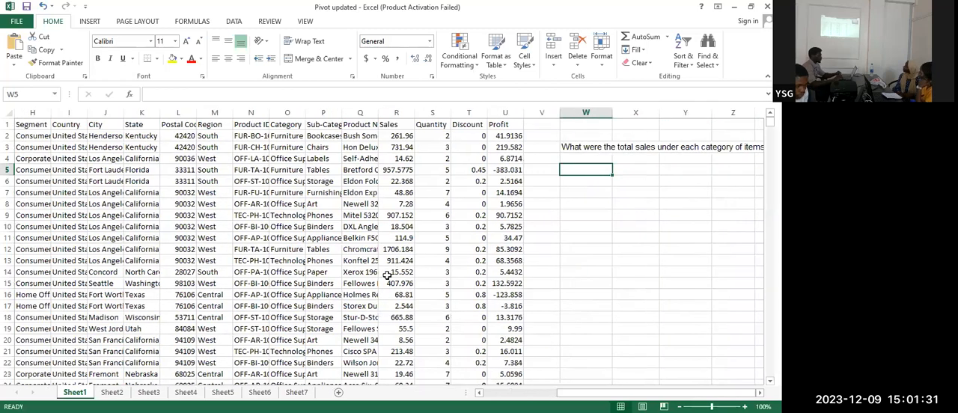
text(=mAT)
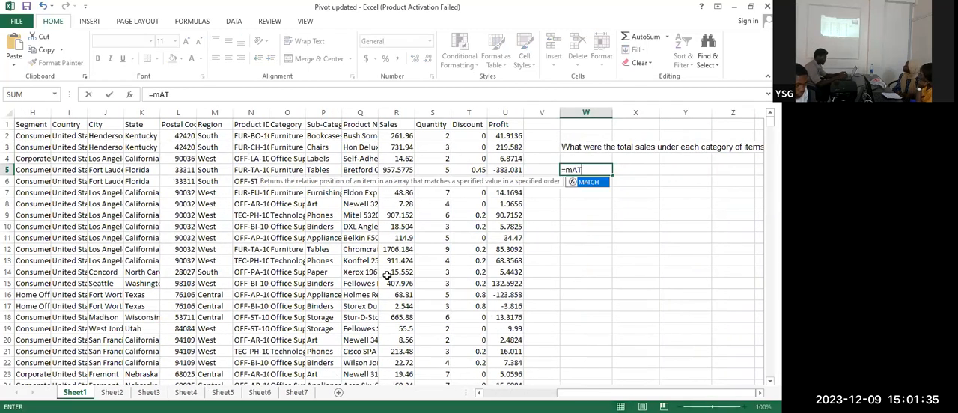
key(Tab)
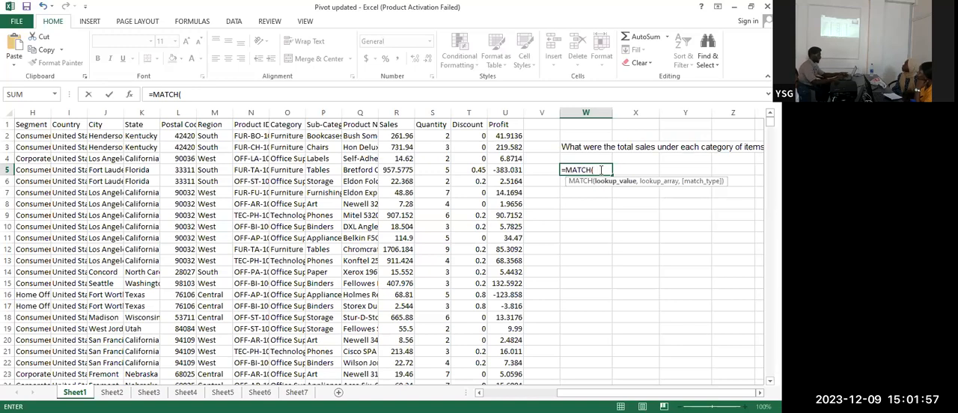
key(Escape)
key(Left)
key(Left)
key(Left)
key(Left)
key(Left)
key(Left)
key(Left)
key(Left)
key(Left)
key(Left)
key(Left)
key(Left)
key(Left)
key(Left)
key(Left)
key(Left)
key(Left)
key(Left)
key(Left)
key(Left)
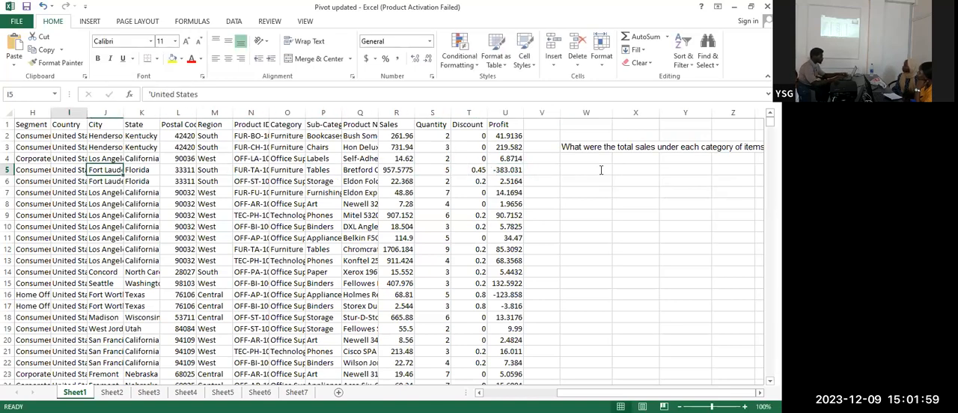
key(Left)
key(Left)
key(Right)
key(Right)
key(Right)
key(Right)
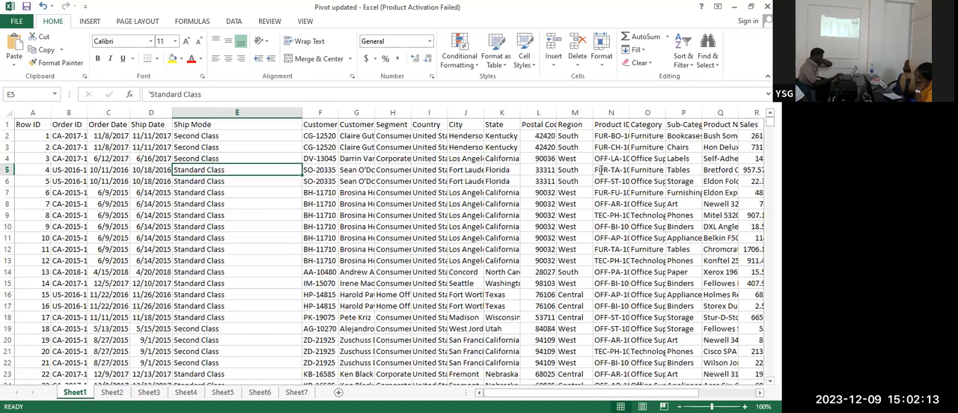
Auto-fit the Customer Name column and copy the customer's name text from cell G16
double_click(373, 110)
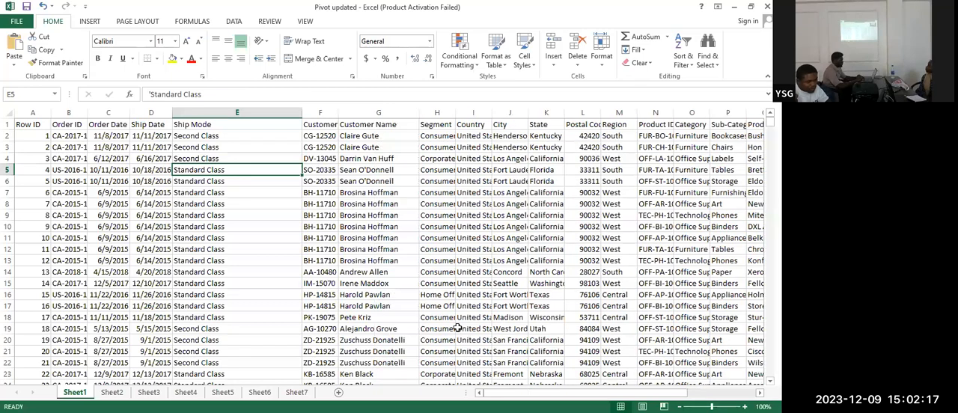
click(380, 298)
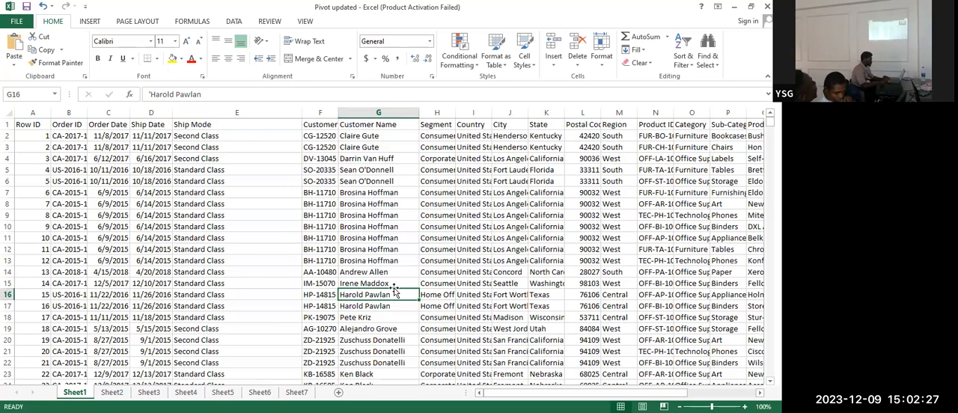
drag(213, 95, 128, 88)
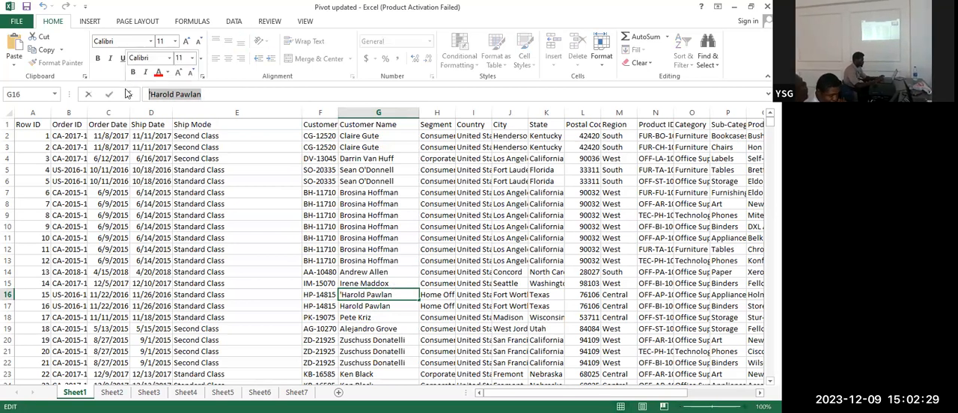
click(483, 279)
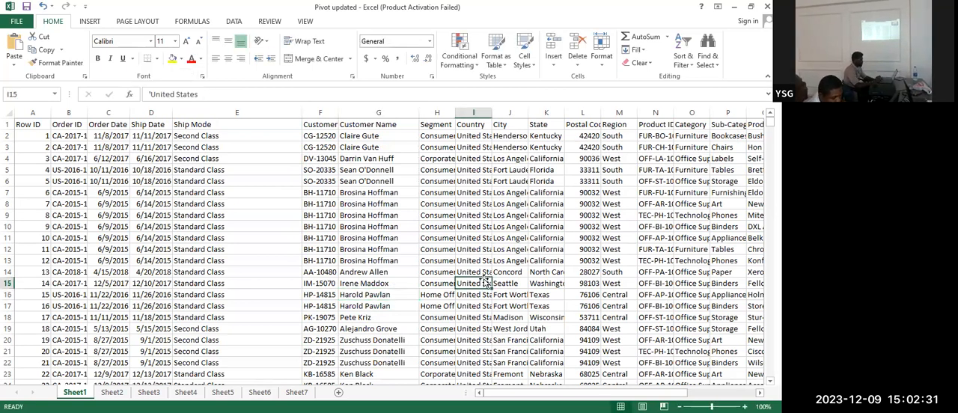
Start a MATCH formula in W15 with the copied customer name in quotation marks as its lookup value
key(Right)
key(Right)
key(Right)
key(Right)
key(Right)
key(Right)
key(Right)
key(Right)
key(Right)
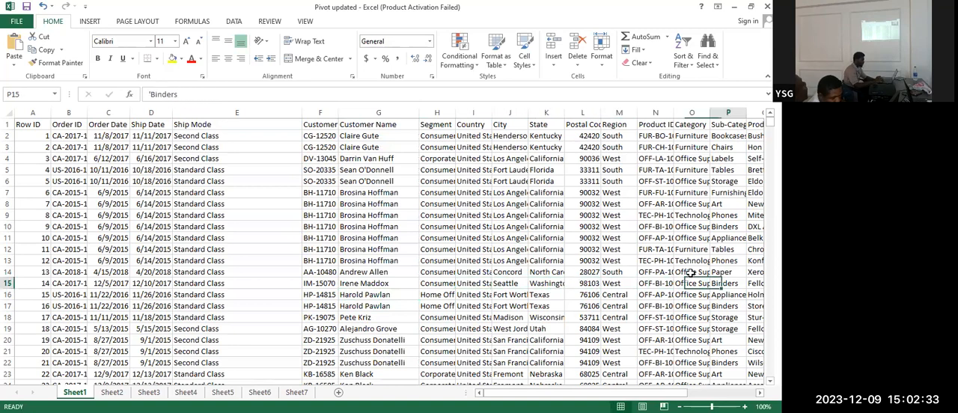
key(Right)
key(Right)
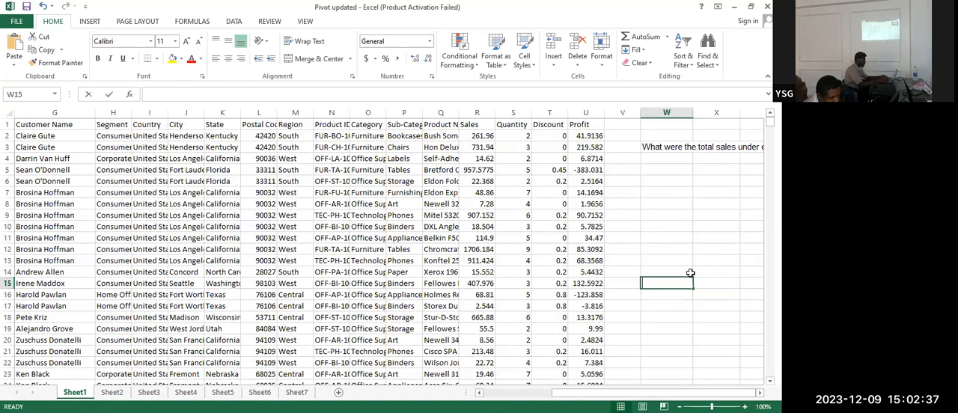
text(=MATCH()
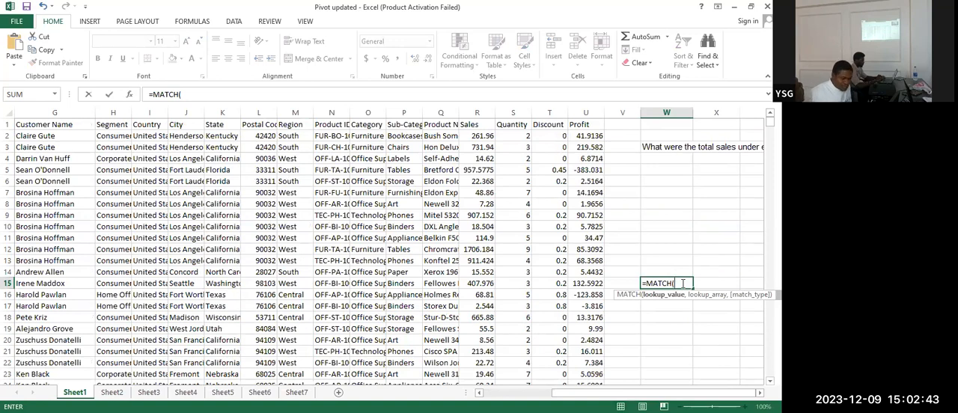
text("Harold Pawlan)
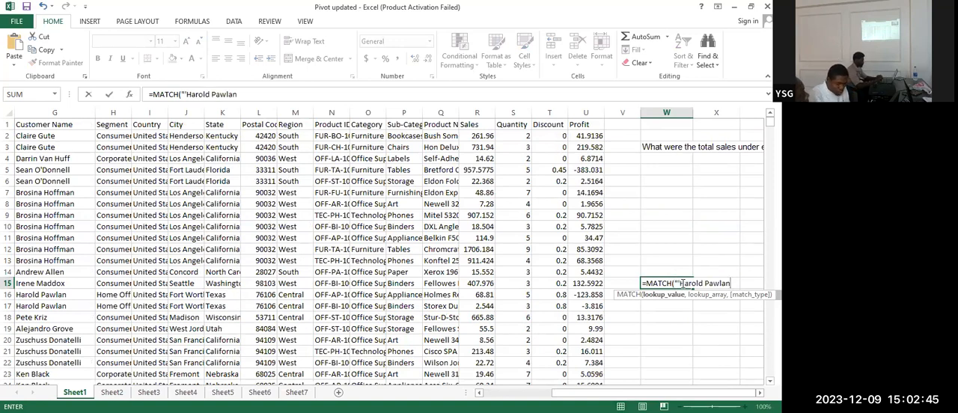
text(")
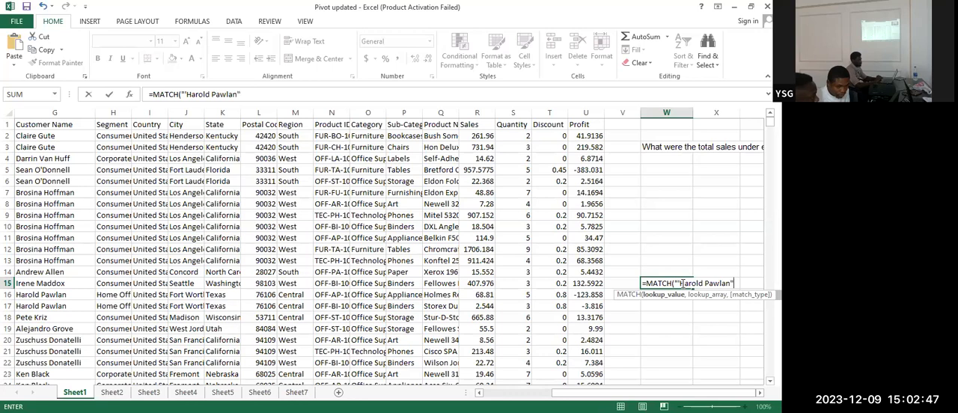
text(,)
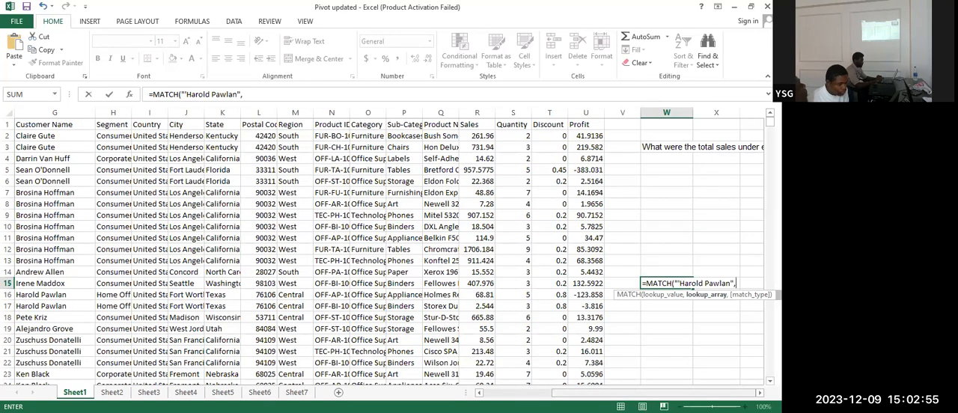
Complete the MATCH formula in W15 with column G as the lookup array and exact match (0) as the match type
click(538, 389)
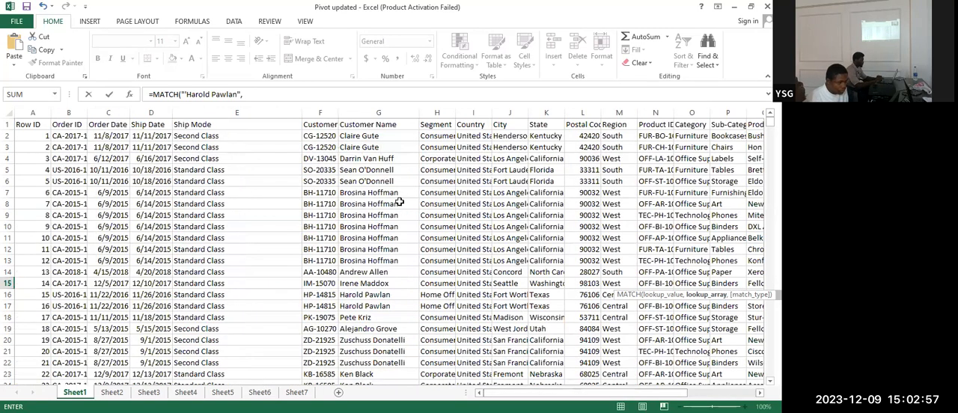
click(369, 111)
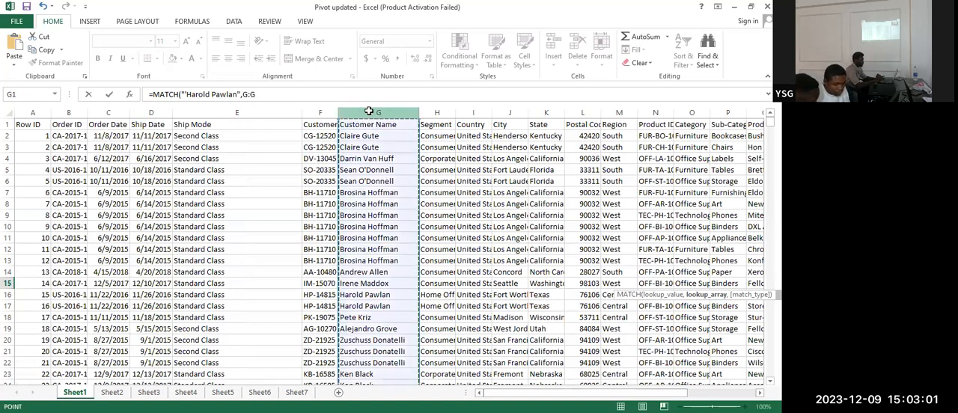
text(,)
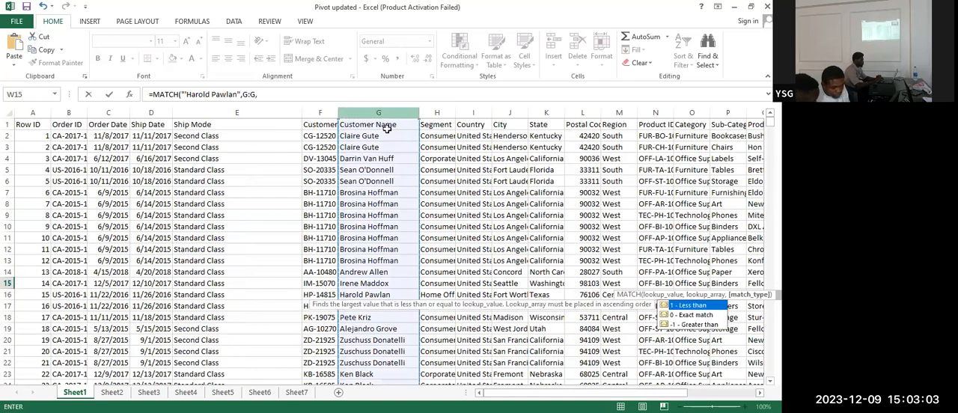
key(Down)
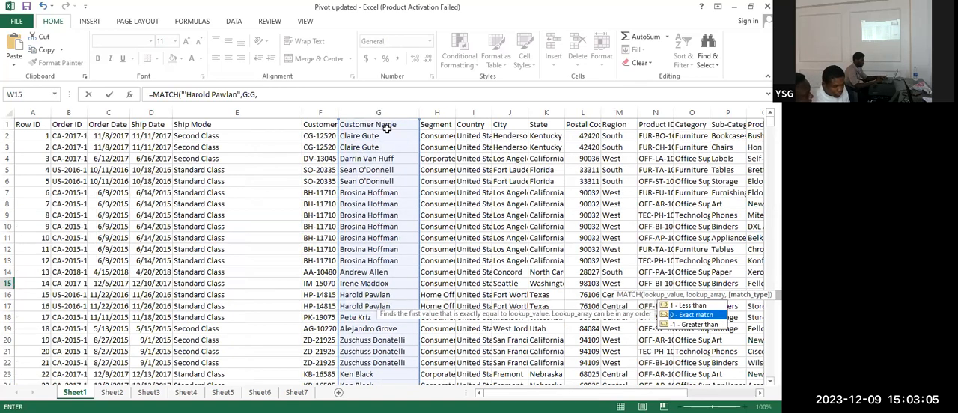
key(Tab)
text())
key(Return)
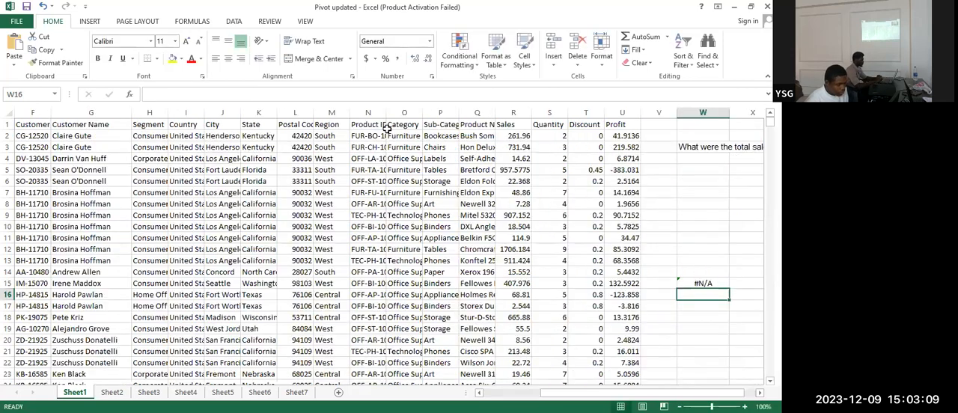
Remove the stray apostrophe before the customer name in W15's MATCH formula and check the result against cell G16
click(704, 284)
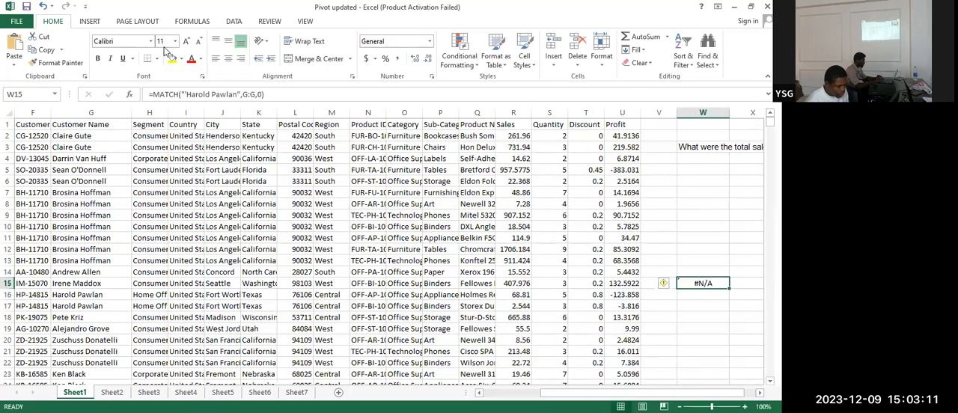
click(187, 95)
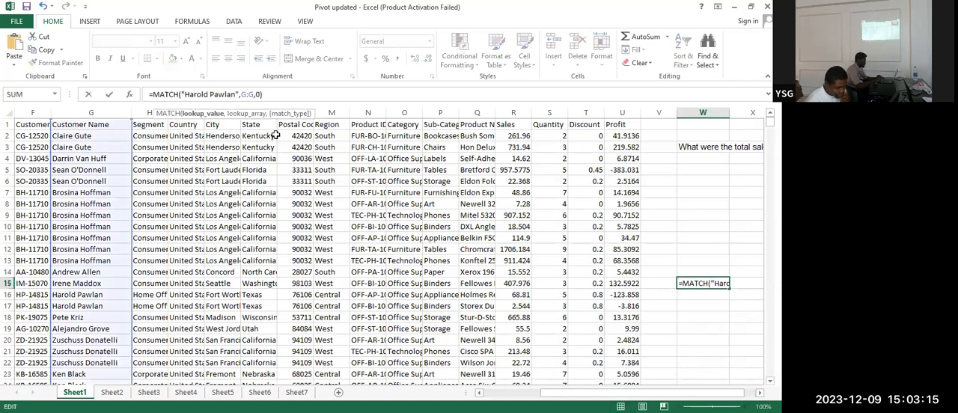
key(Return)
click(696, 282)
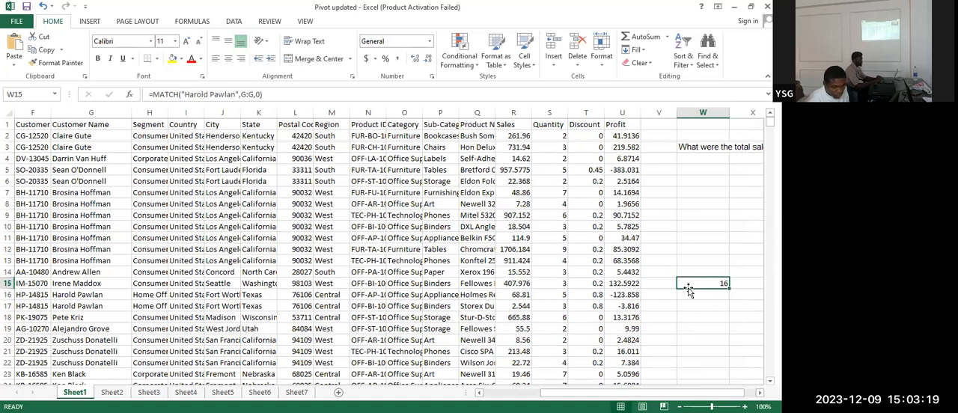
click(74, 296)
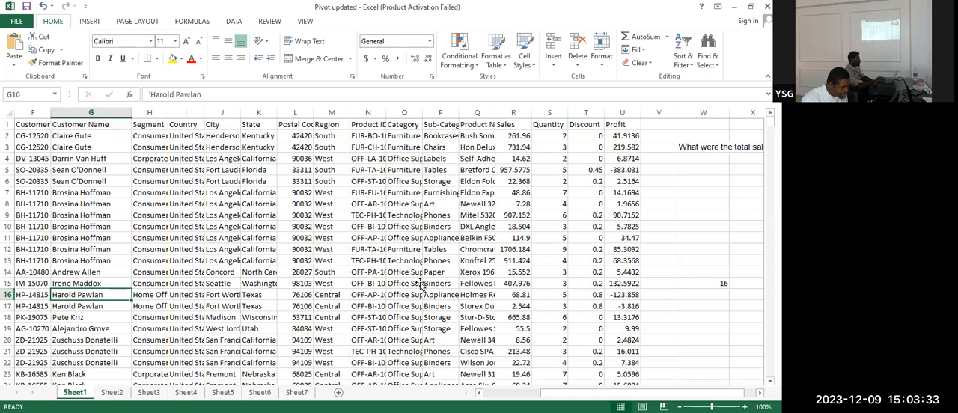
Put the apostrophe back before the customer name in W15's MATCH formula for demonstration and remove it again
click(699, 286)
double_click(699, 286)
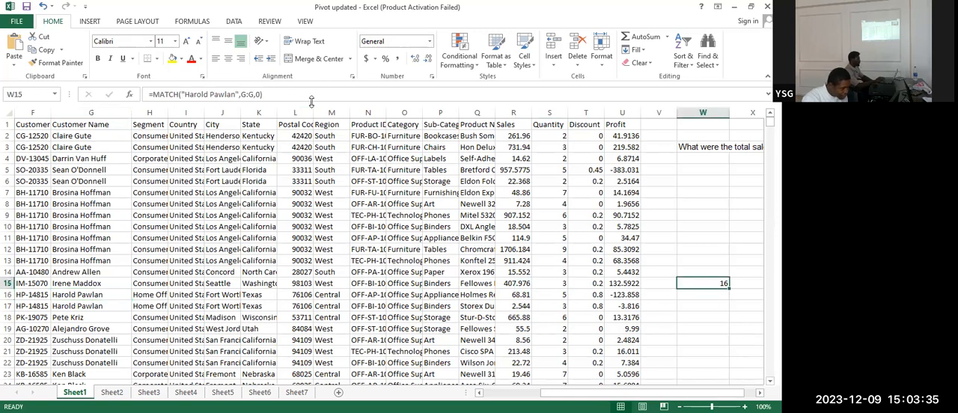
click(186, 94)
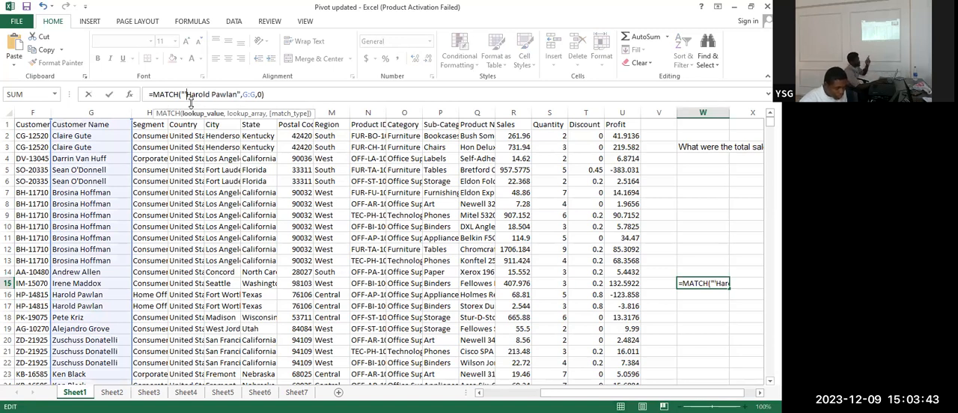
key(BackSpace)
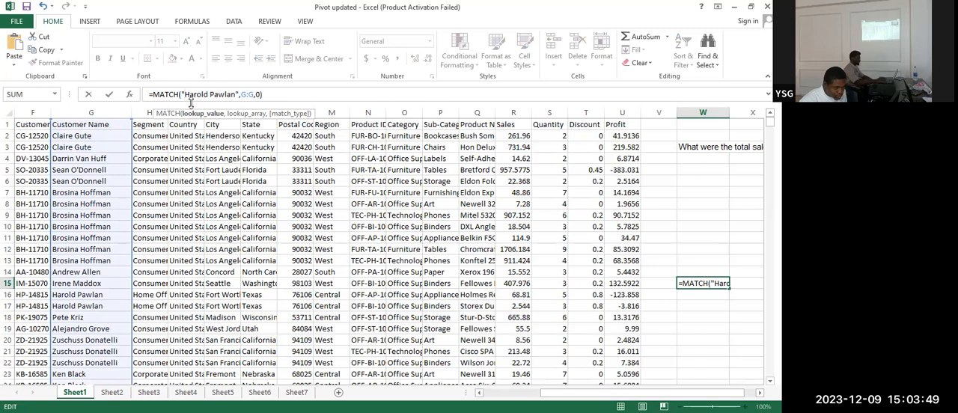
key(Return)
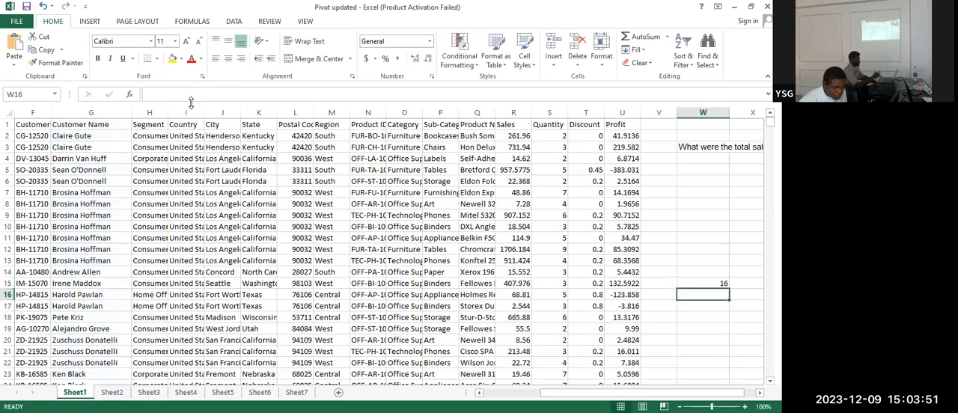
Clear the MATCH formula from cell W15 and select the empty cell W12
click(713, 283)
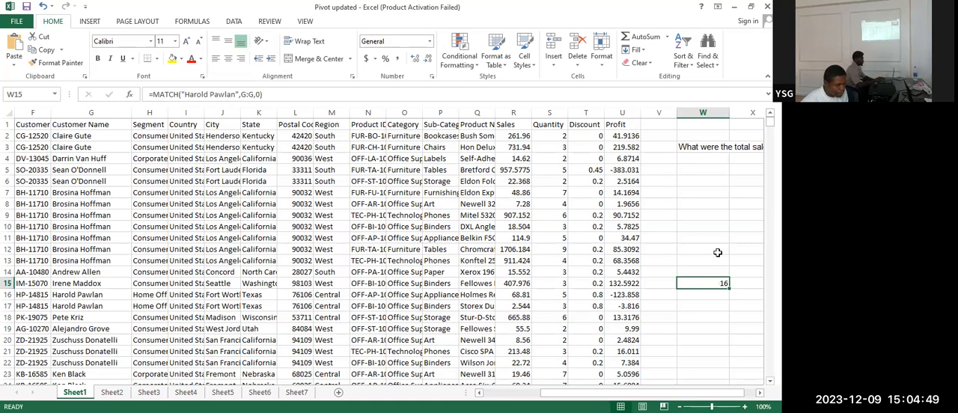
key(Up)
key(Up)
click(711, 282)
key(Delete)
click(704, 247)
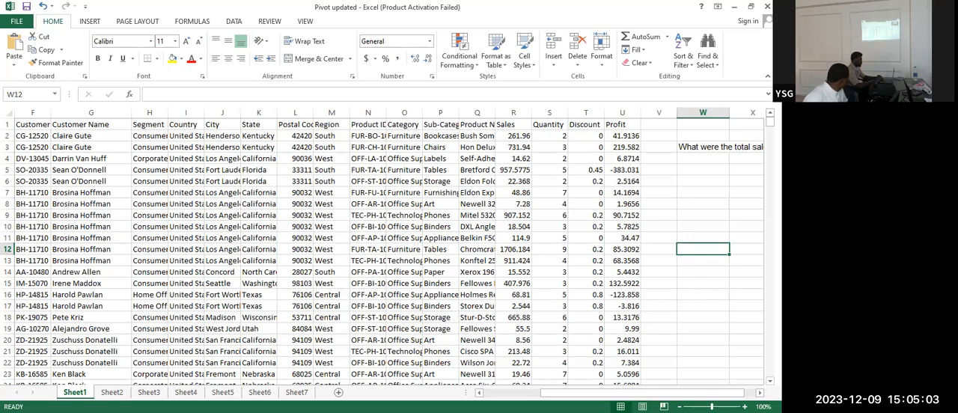
Examine the question about total sales per category and the Category and Sales columns needed to answer it
click(759, 393)
click(759, 392)
click(759, 392)
click(759, 392)
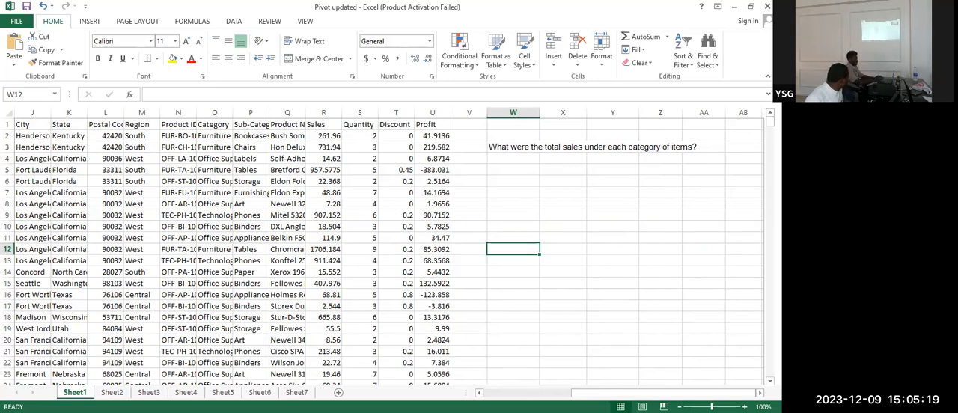
click(523, 392)
scroll(389, 248, left, 1)
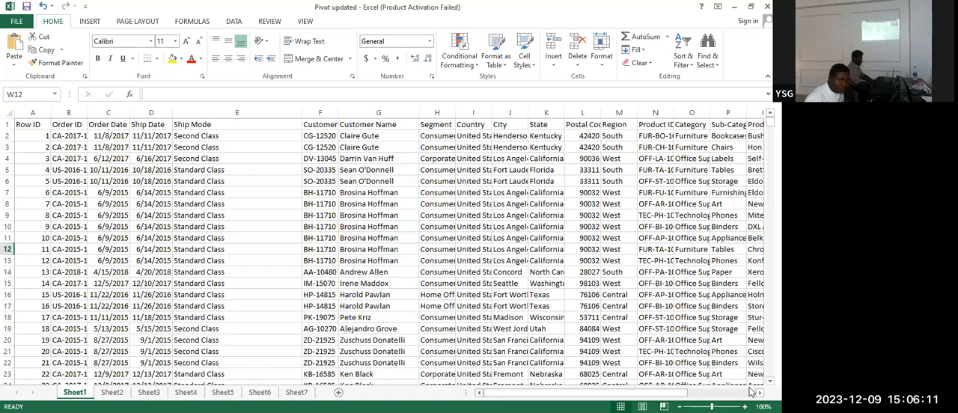
scroll(751, 392, right, 5)
scroll(752, 393, right, 4)
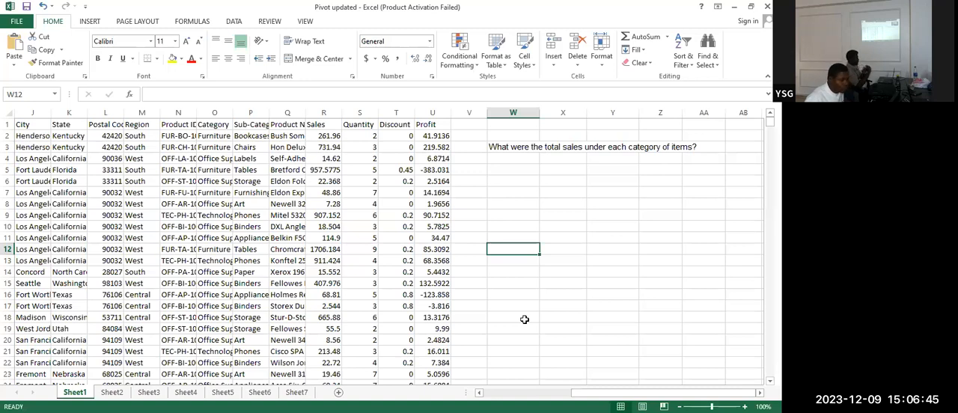
click(217, 124)
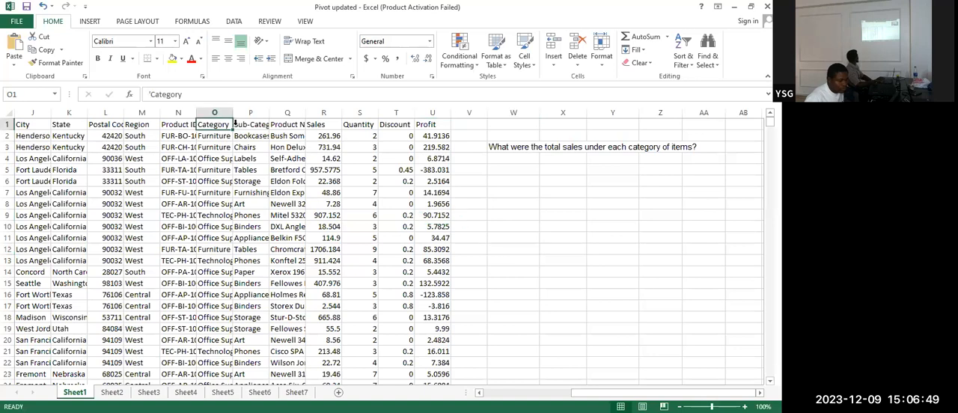
click(323, 119)
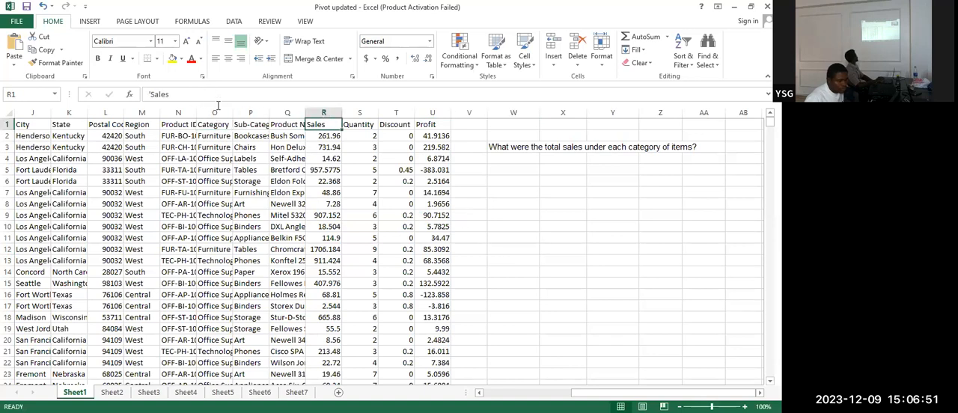
click(216, 111)
click(323, 112)
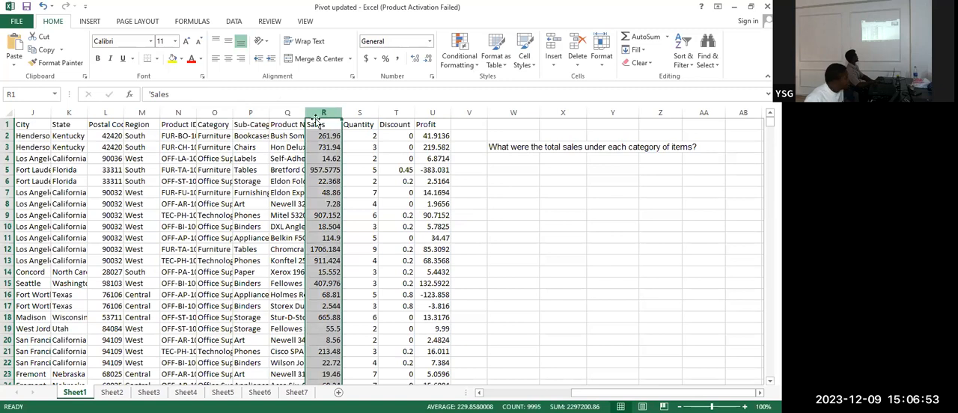
click(212, 124)
click(315, 128)
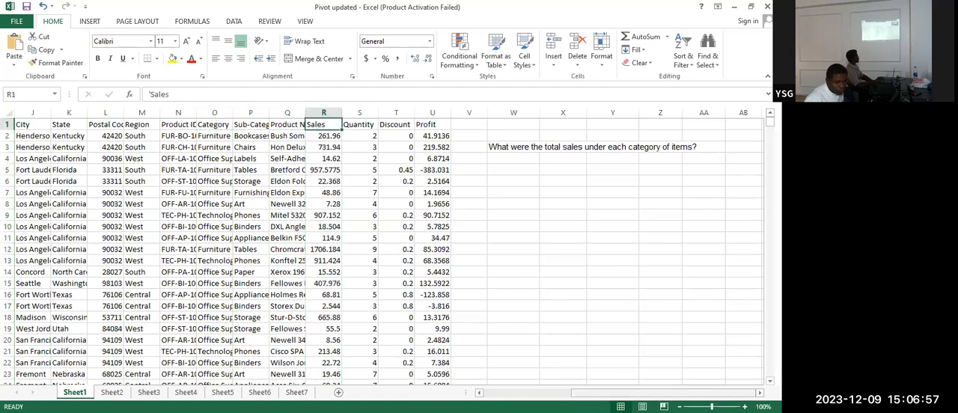
Insert a blank row above the header row of Sheet1
drag(666, 393, 581, 393)
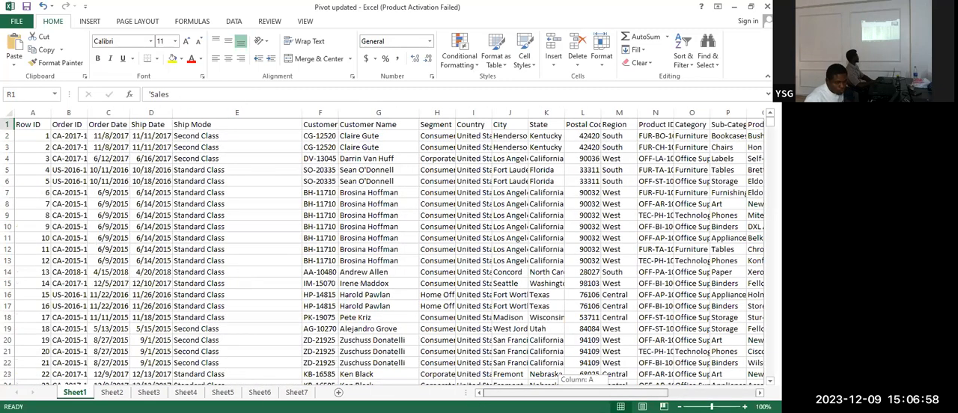
click(28, 125)
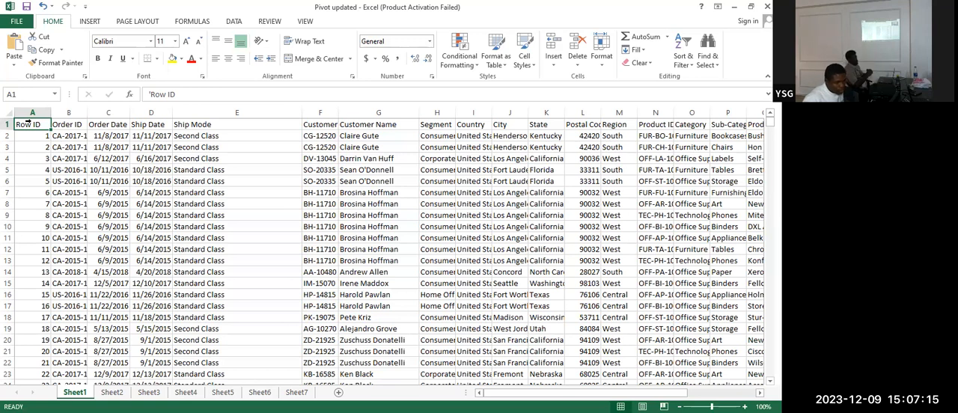
click(8, 124)
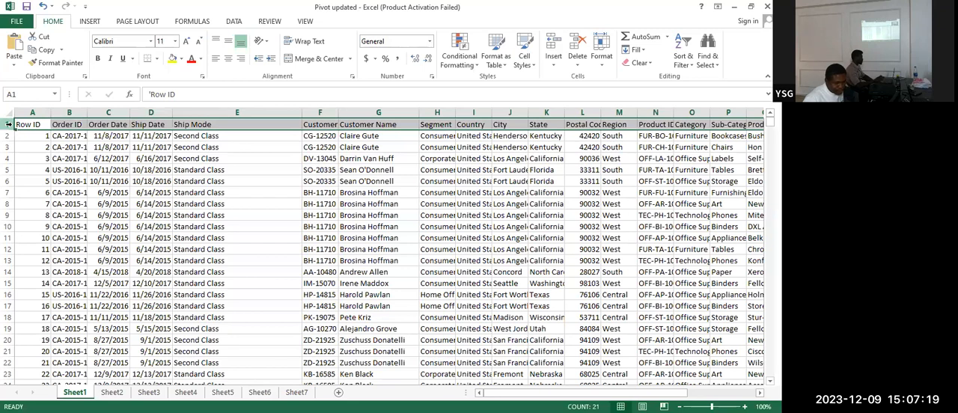
right_click(7, 125)
click(30, 199)
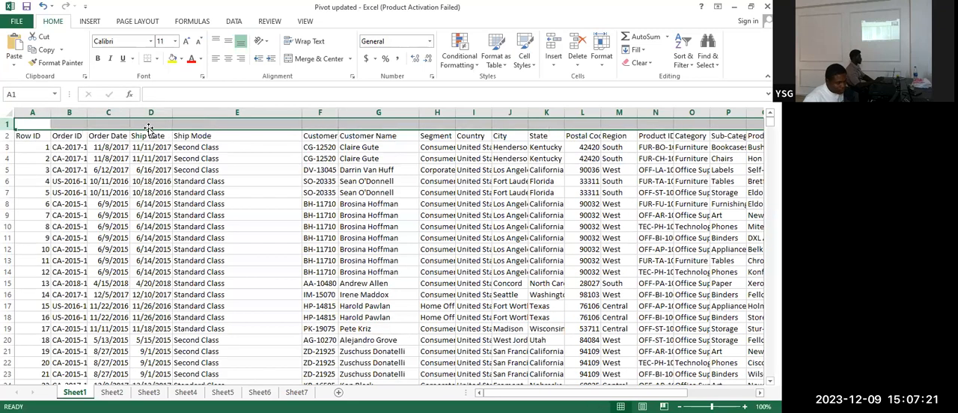
click(159, 147)
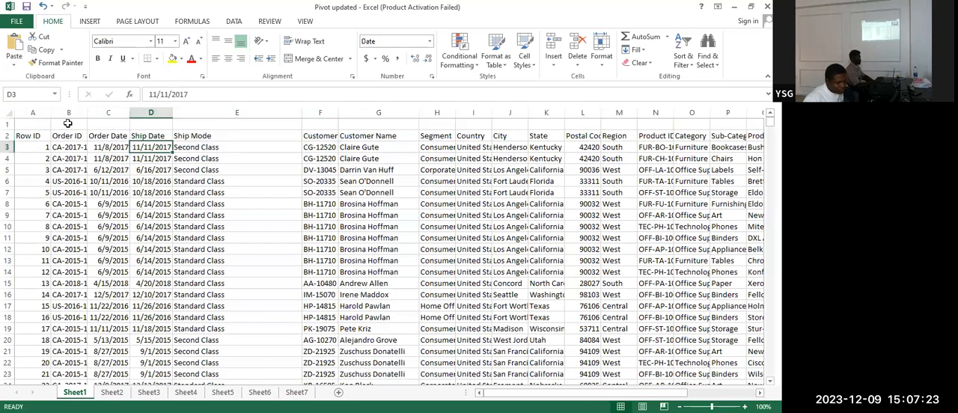
Delete the blank row above the Sheet1 headers
click(27, 137)
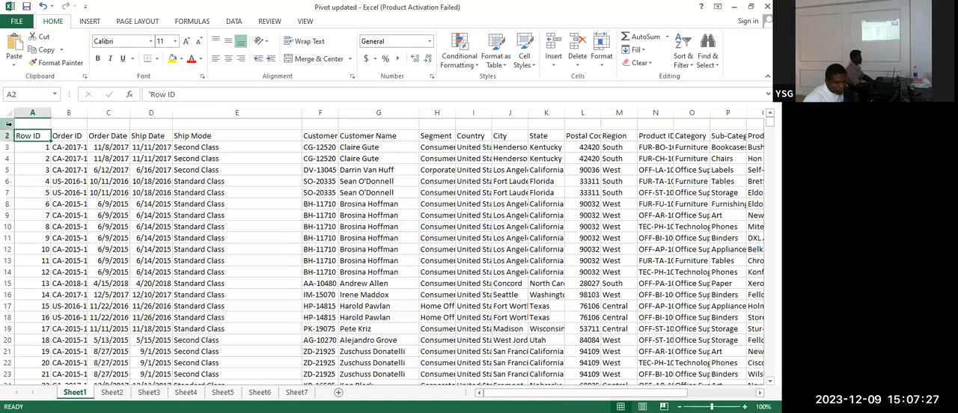
click(6, 123)
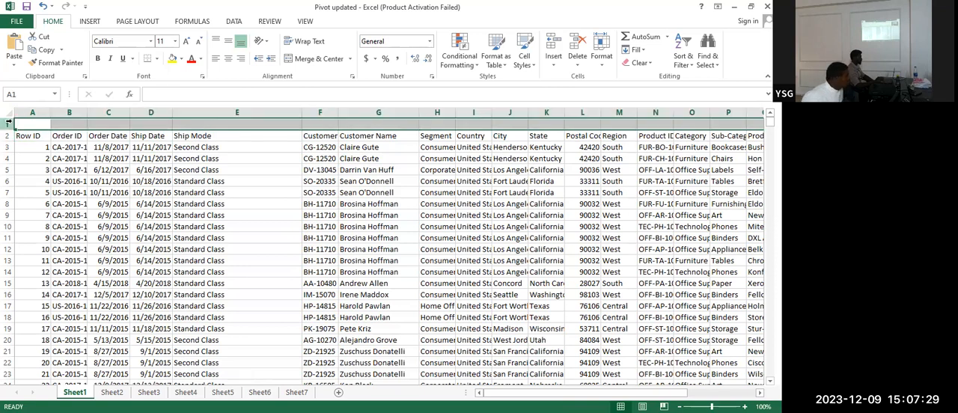
right_click(8, 123)
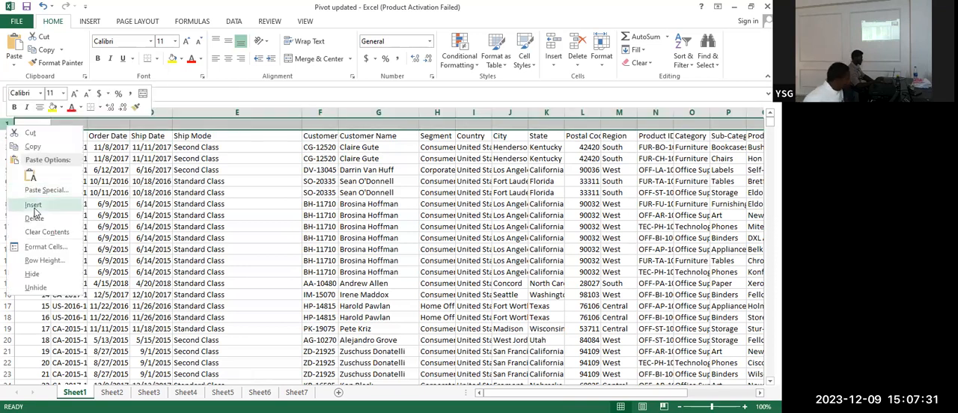
click(34, 219)
Create a PivotTable from the Sheet1 range A1:U9995 and place it on the existing worksheet at cell W6
click(27, 125)
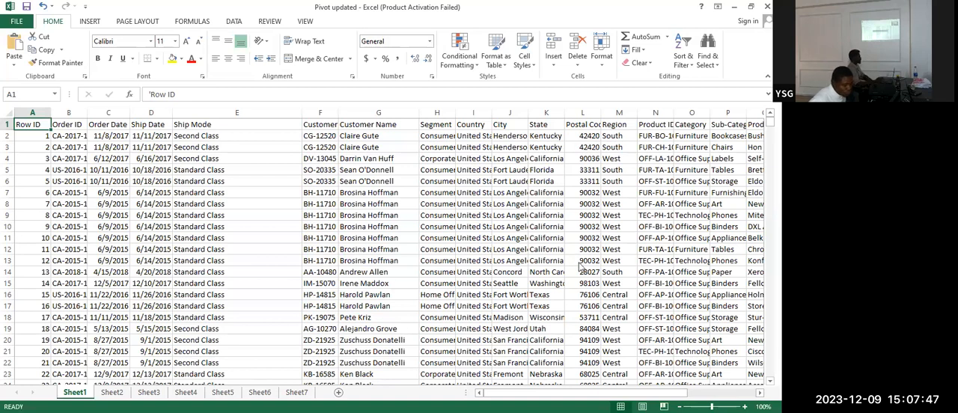
click(89, 21)
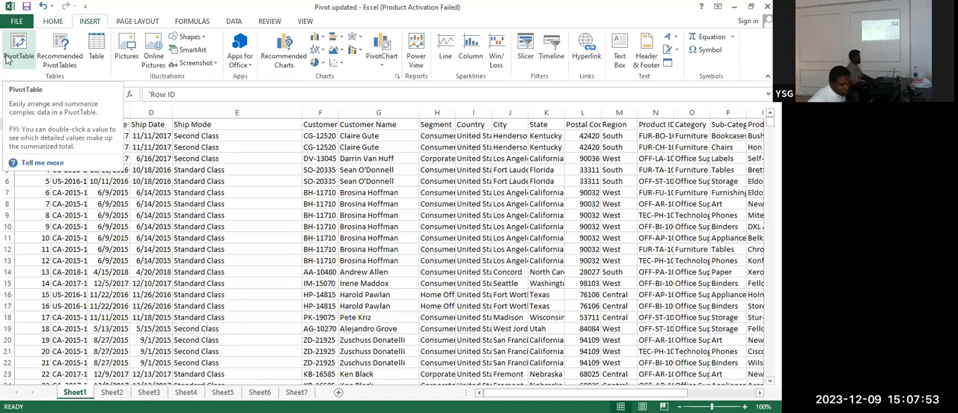
click(18, 50)
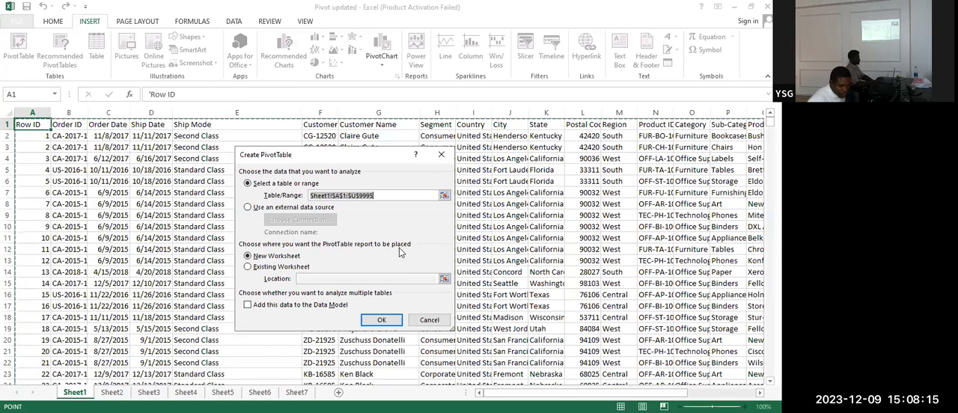
click(247, 267)
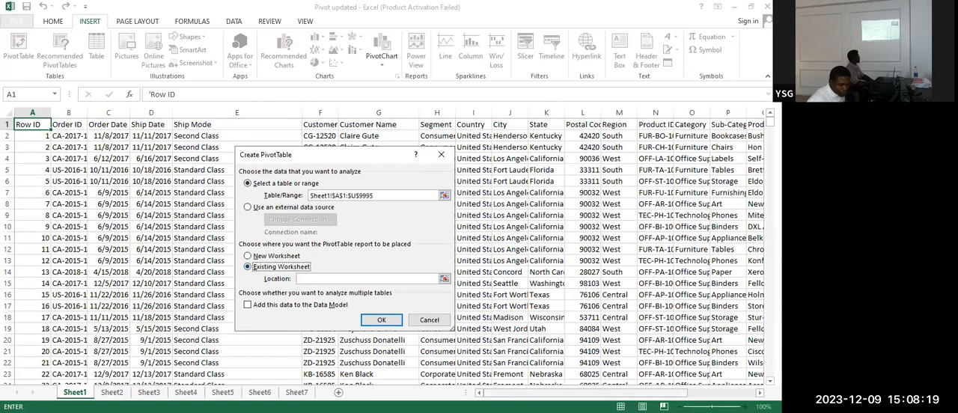
drag(542, 395, 613, 386)
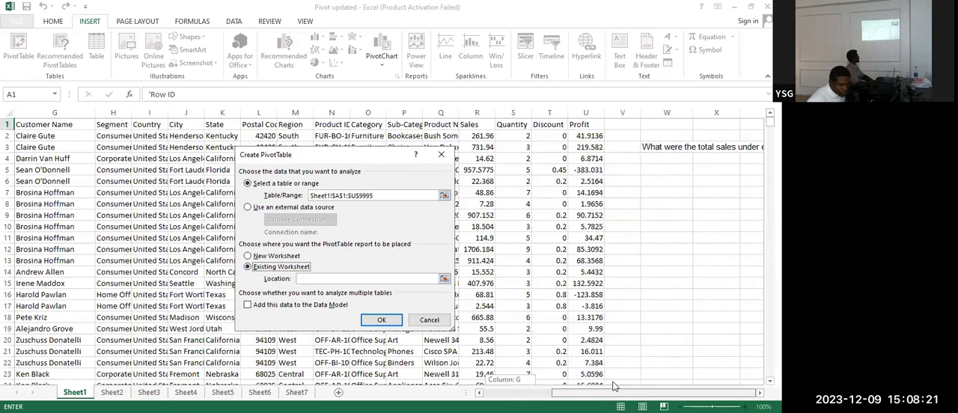
click(672, 187)
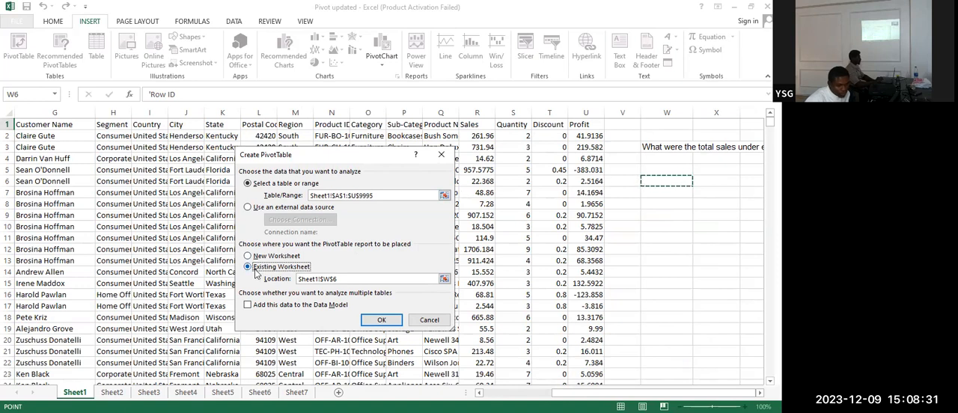
click(667, 180)
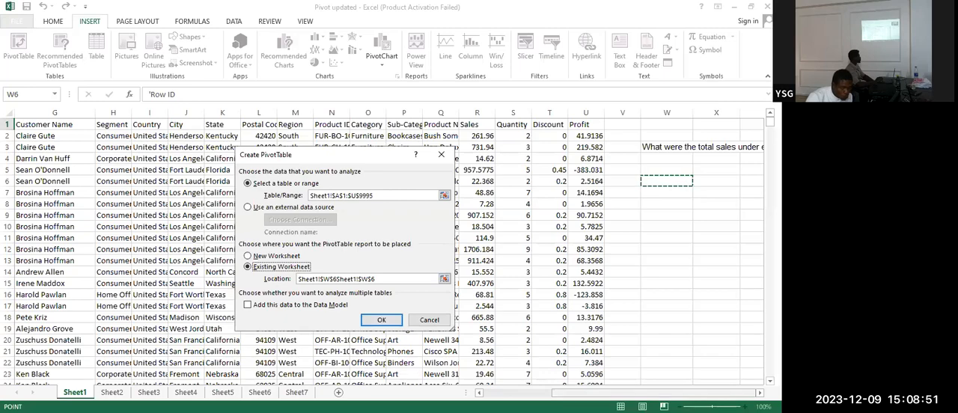
drag(581, 395, 653, 390)
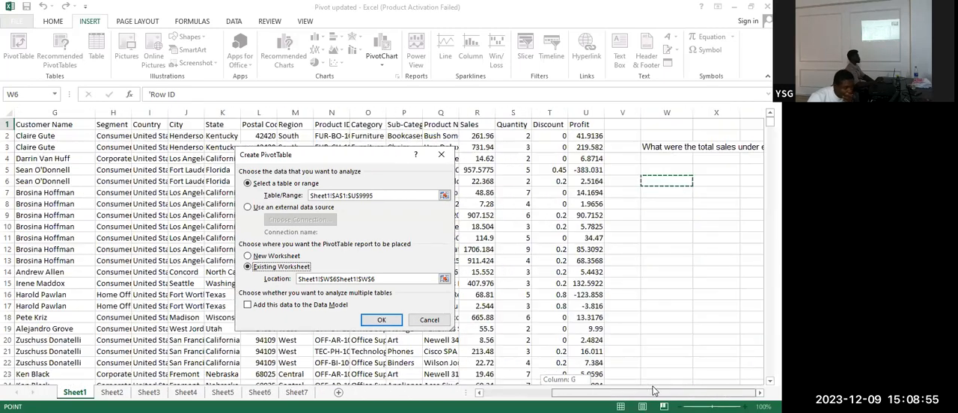
drag(541, 369, 726, 362)
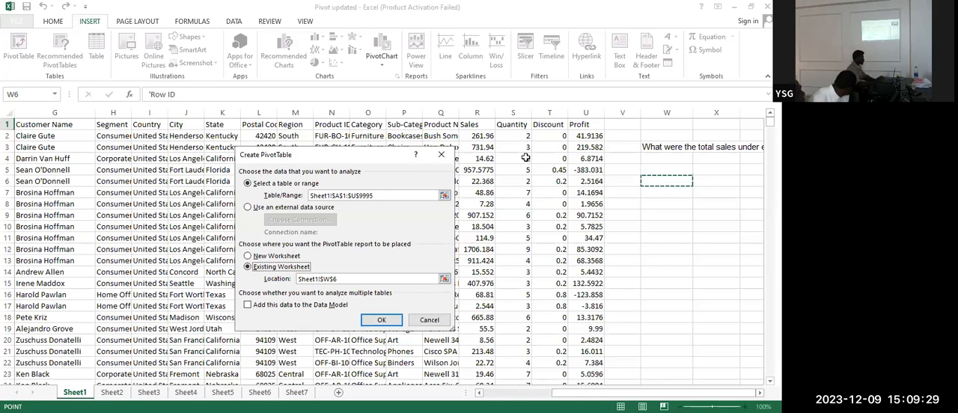
click(375, 319)
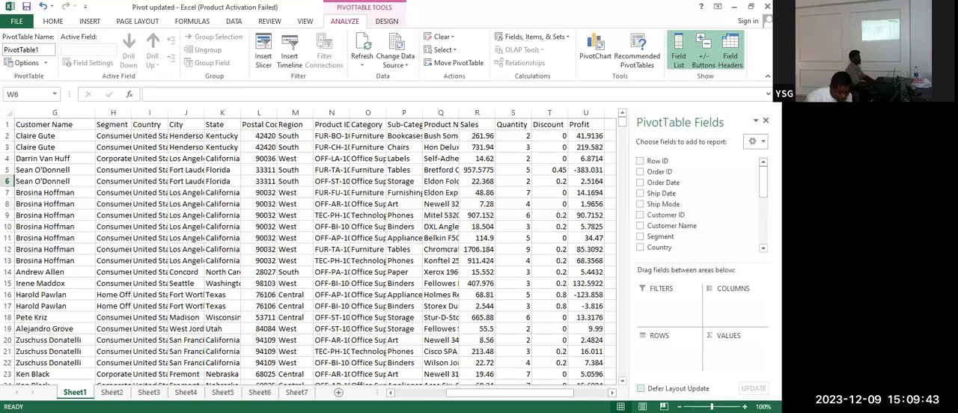
Add Sales to the PivotTable's values as a sum and Category to its rows
click(612, 393)
scroll(318, 247, right, 5)
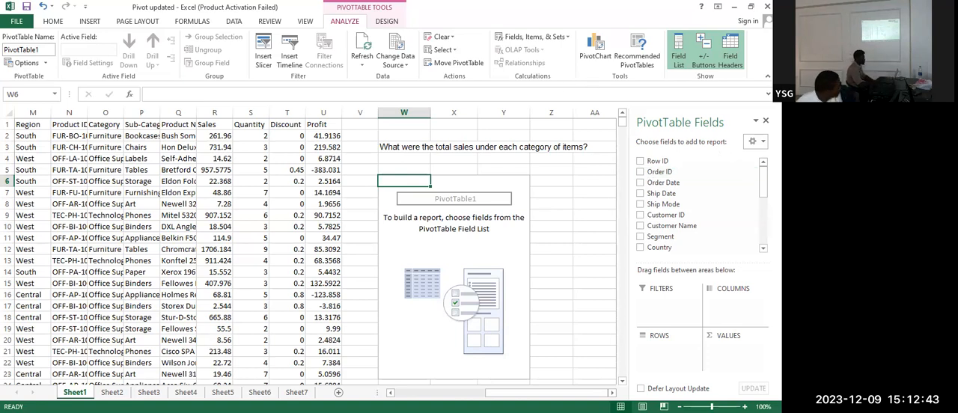
scroll(673, 195, down, 4)
scroll(674, 198, down, 2)
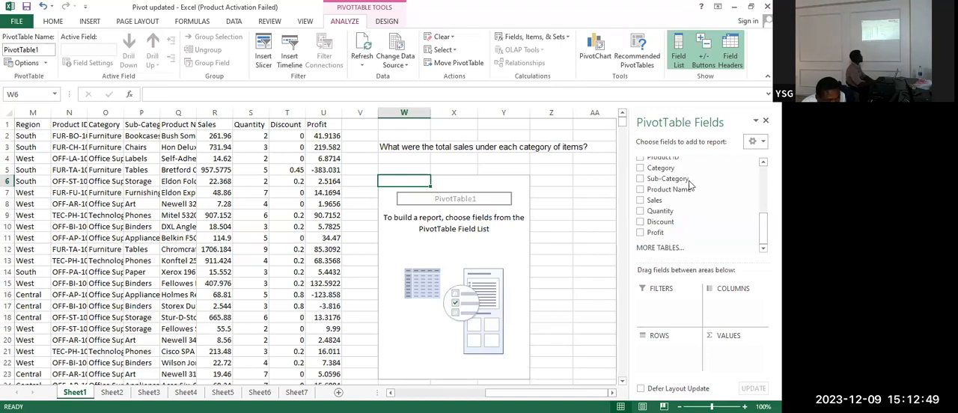
click(641, 202)
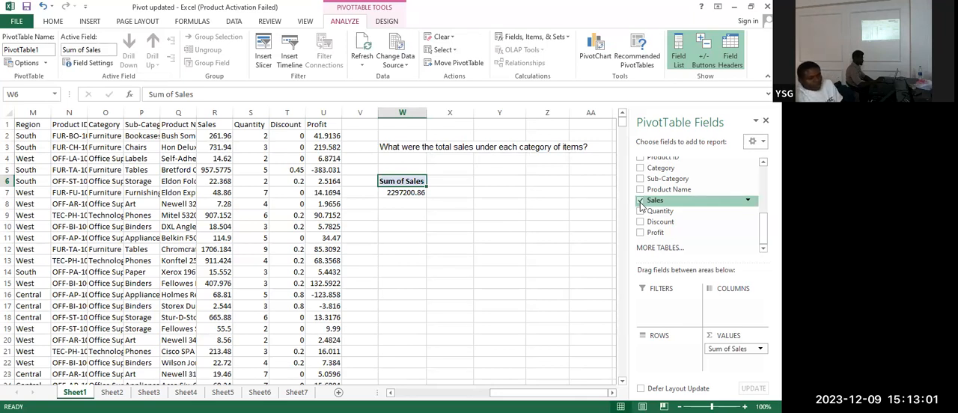
click(641, 169)
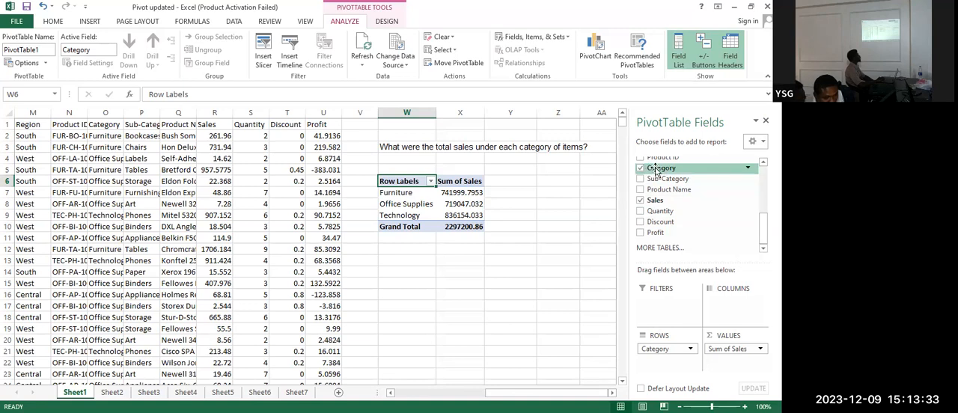
Place Category in Rows and Sales in Values again, and remove the duplicate Sales value field
mouse_move(656, 171)
mouse_down()
mouse_move(681, 374)
mouse_move(656, 175)
mouse_up()
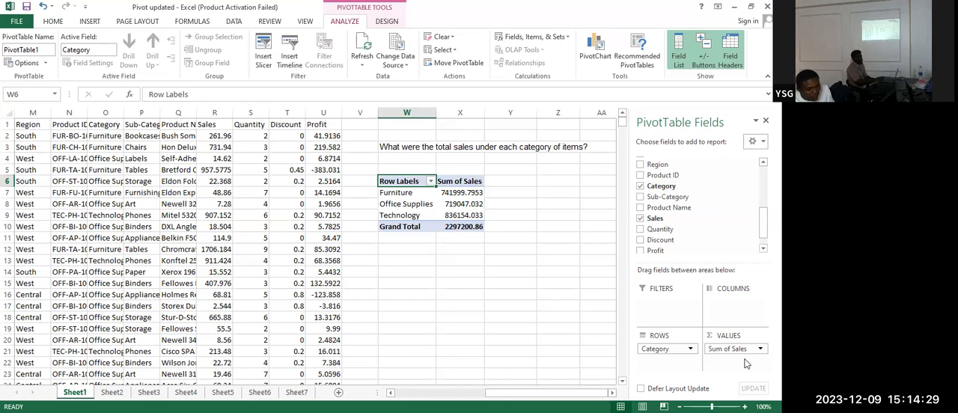
drag(661, 186, 650, 345)
drag(655, 219, 733, 361)
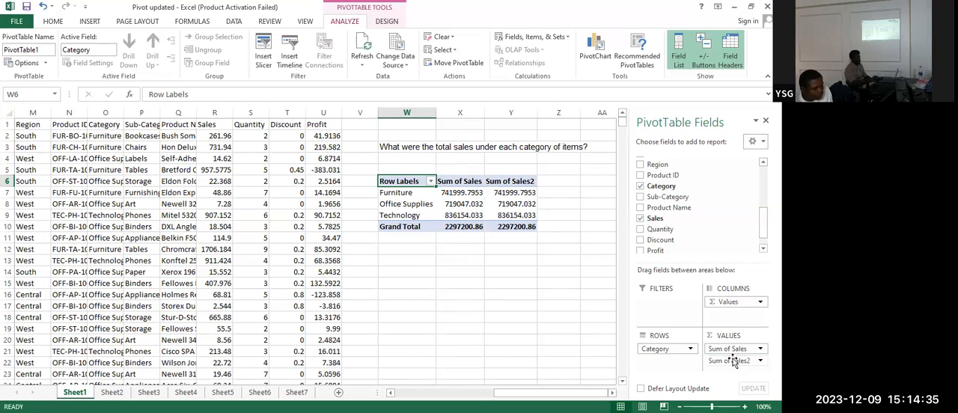
click(733, 361)
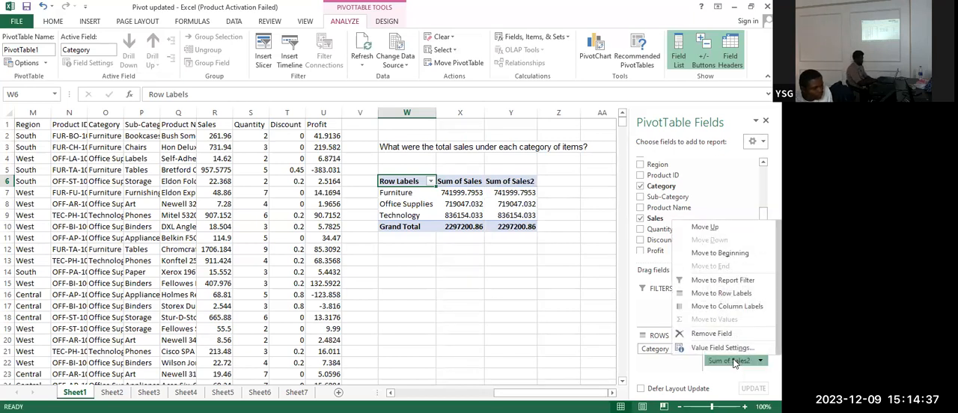
click(711, 333)
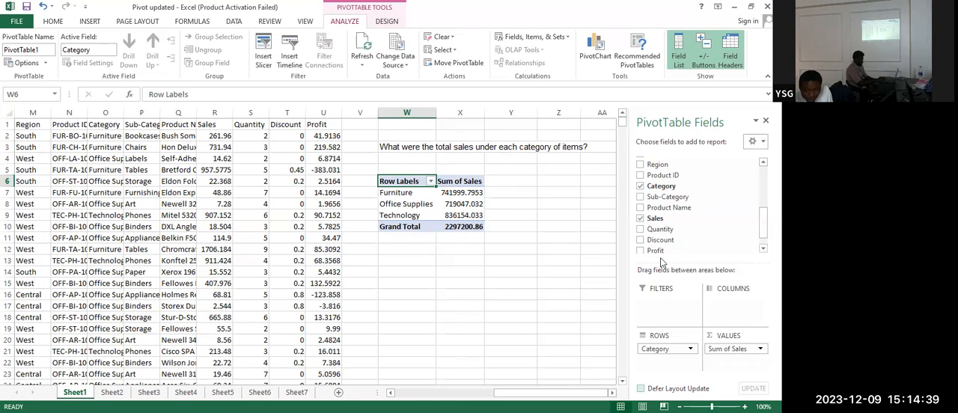
click(559, 247)
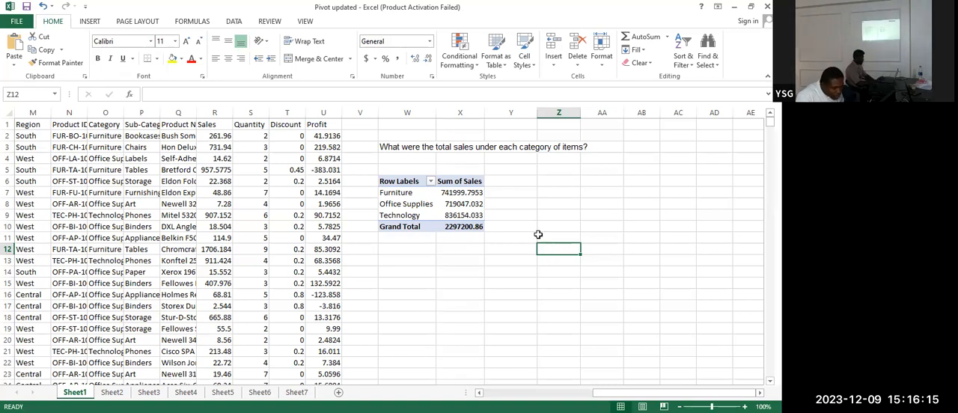
Format the three category sales sums in X7:X9 and the grand total in X10 with the comma number style
drag(461, 193, 461, 215)
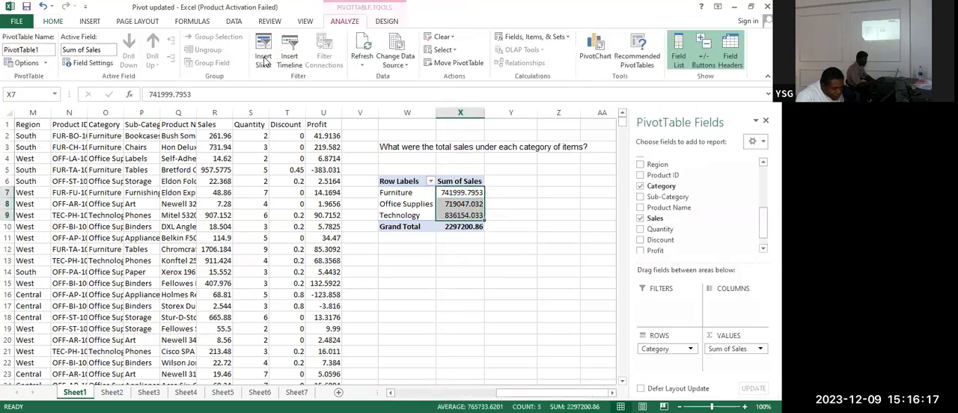
click(54, 21)
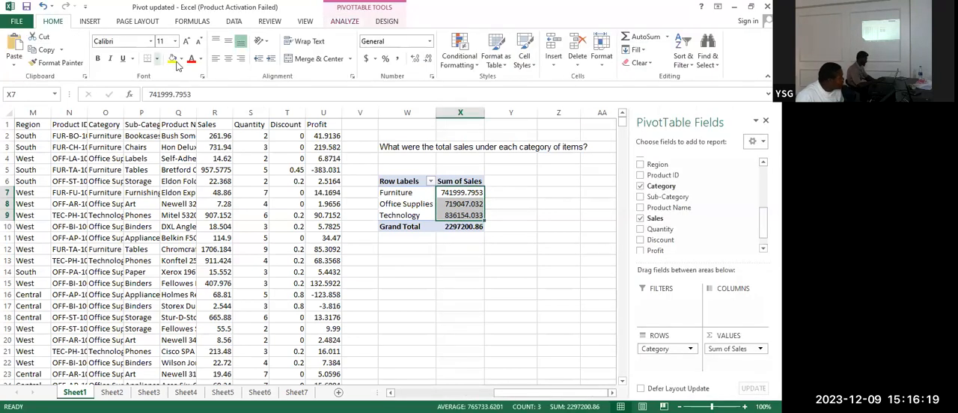
click(398, 58)
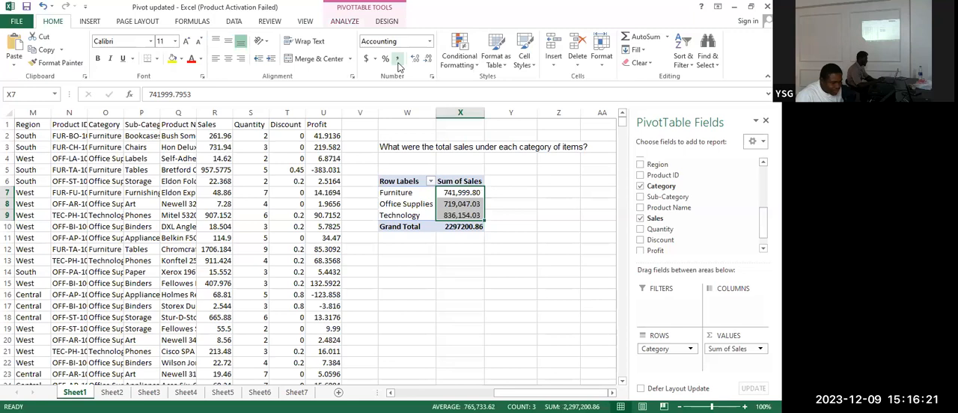
click(555, 214)
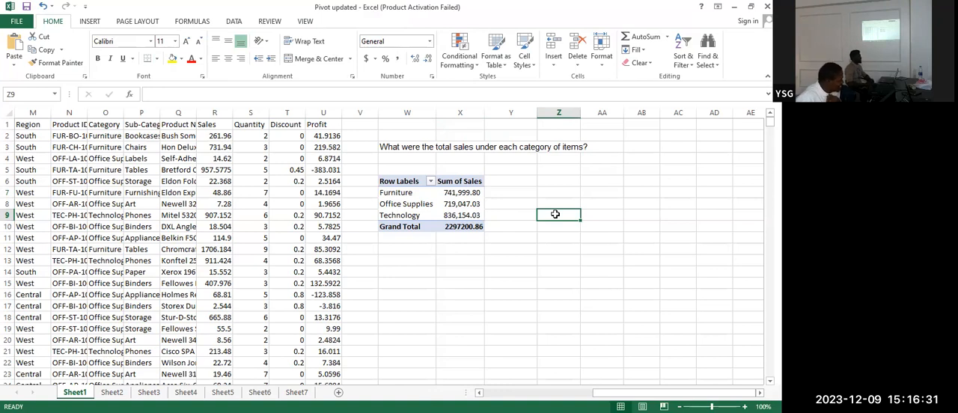
click(464, 227)
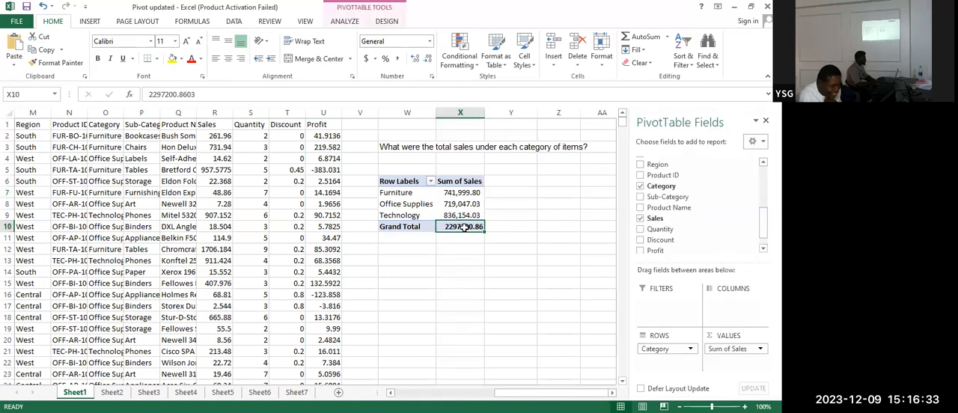
click(399, 60)
click(491, 273)
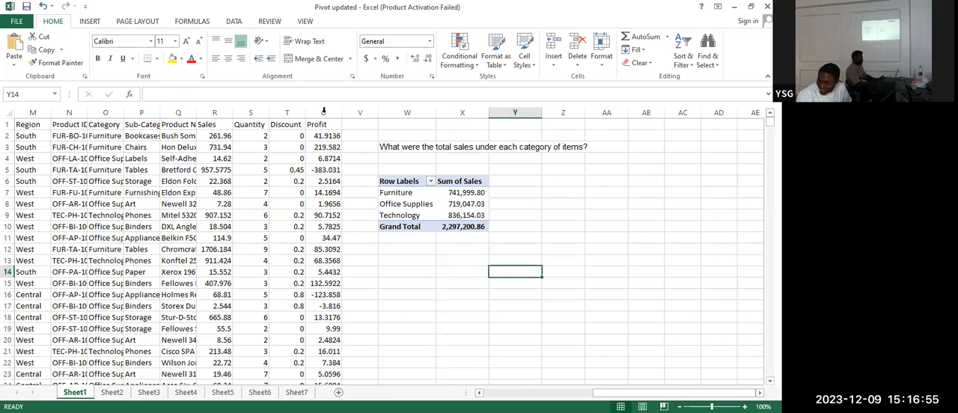
Examine Sheet2's question about which subcategory sold the maximum under each category, along with the data columns needed to answer it
click(111, 392)
key(Right)
key(Right)
key(Right)
key(Right)
key(Right)
key(Right)
key(Right)
key(Right)
key(Right)
key(Right)
key(Right)
key(Right)
key(Right)
key(Right)
key(Right)
key(Right)
key(Right)
key(Right)
key(Right)
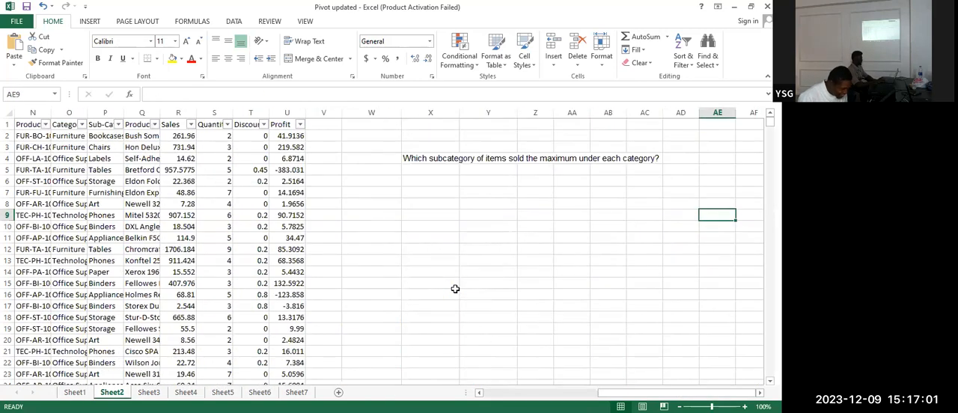
key(Left)
key(Left)
key(Left)
key(Left)
key(Left)
key(Left)
key(Left)
key(Left)
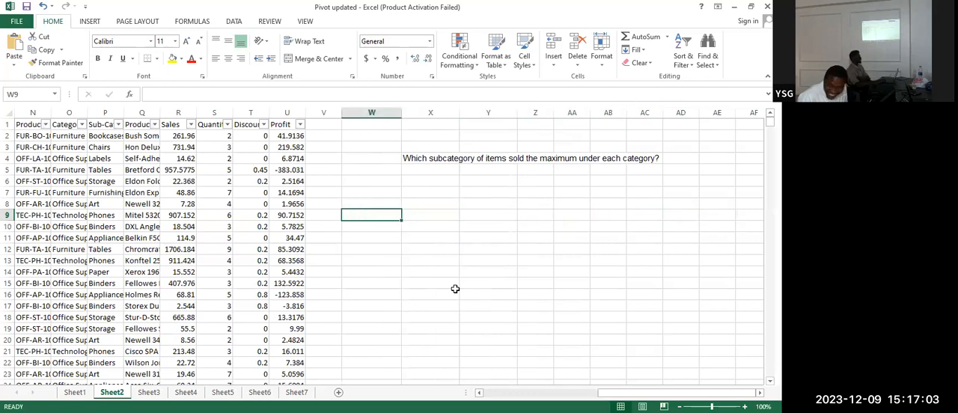
key(Right)
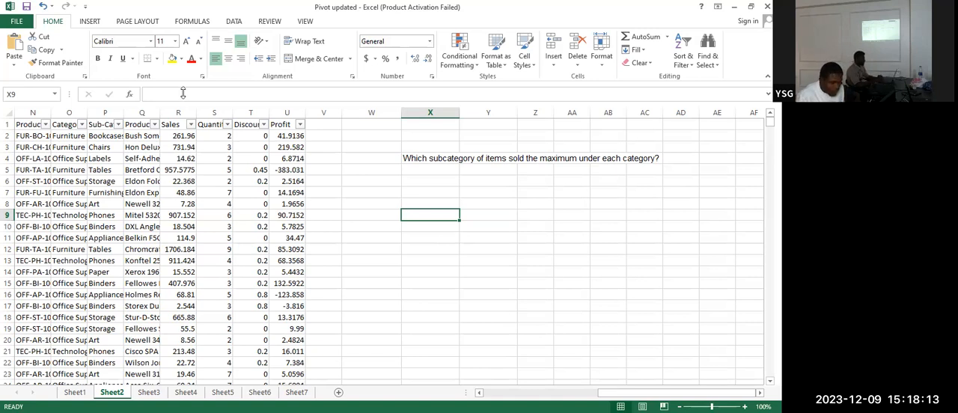
click(223, 180)
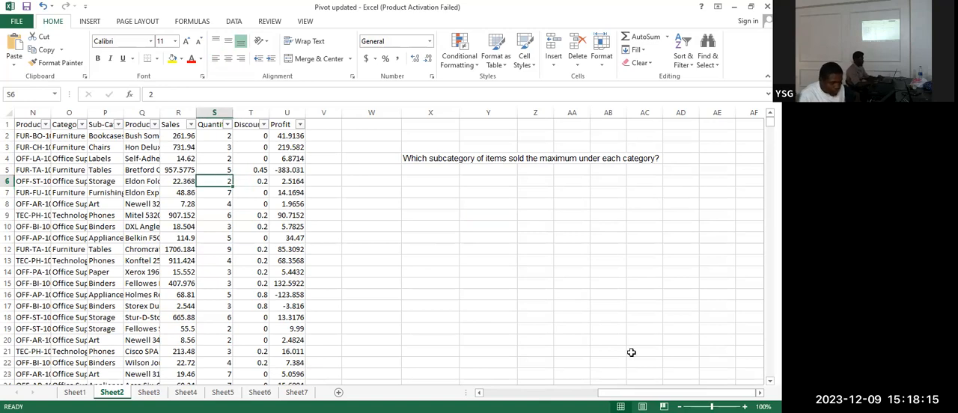
scroll(389, 247, left, 3)
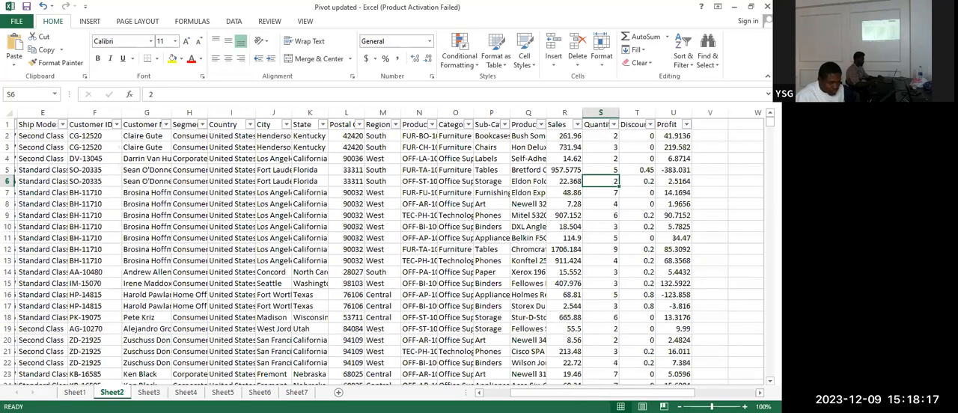
scroll(49, 137, left, 2)
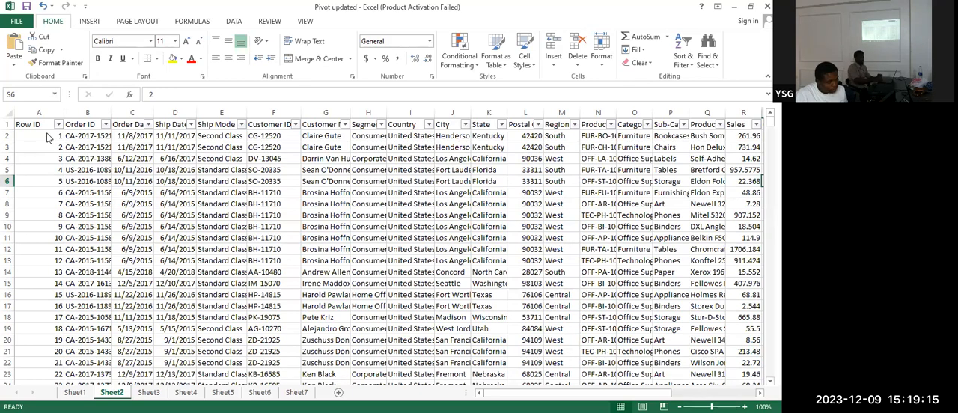
key(Right)
key(Right)
key(Right)
key(Right)
key(Right)
key(Right)
key(Right)
key(Right)
key(Right)
key(Right)
key(Right)
key(Right)
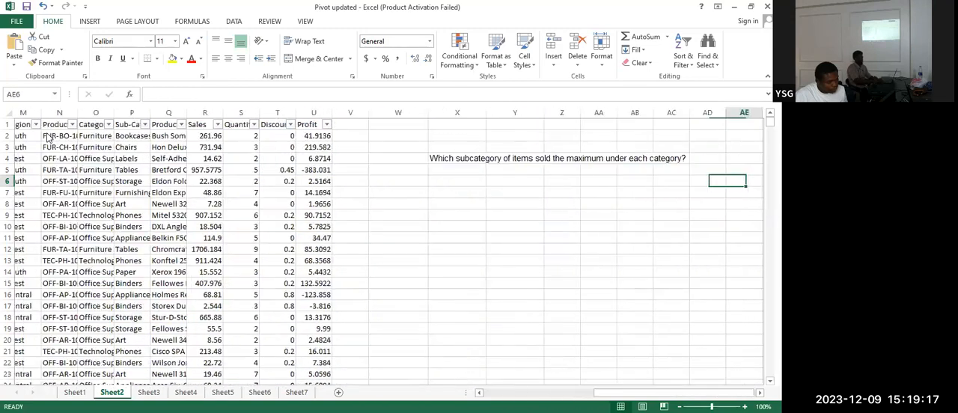
key(Right)
key(Right)
key(Right)
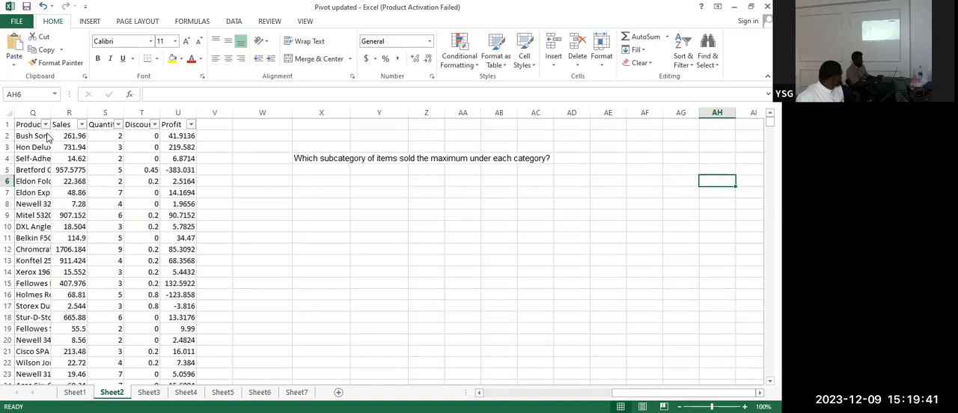
drag(636, 393, 539, 392)
key(ctrl+Home)
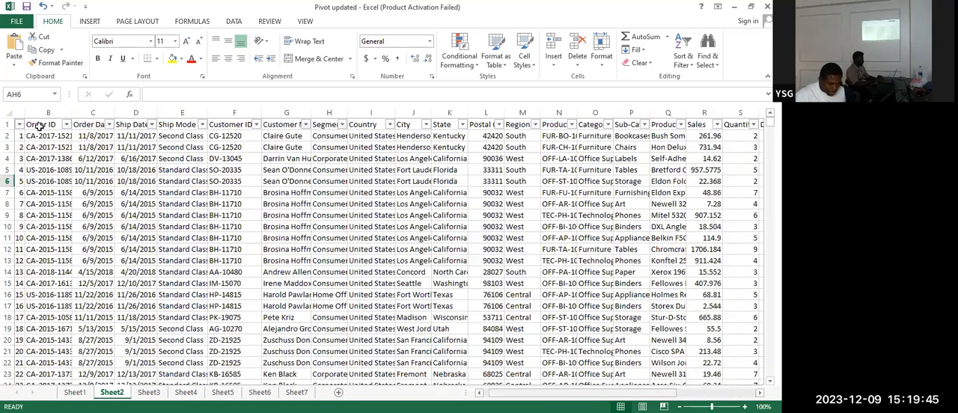
click(89, 21)
click(11, 51)
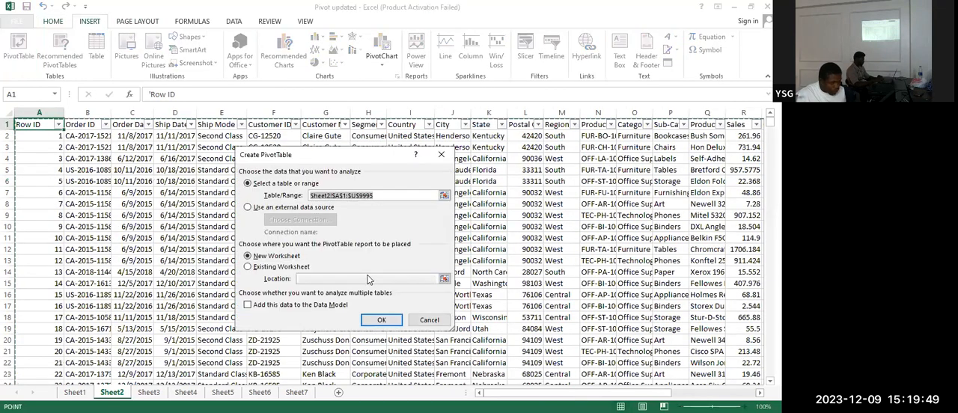
click(248, 267)
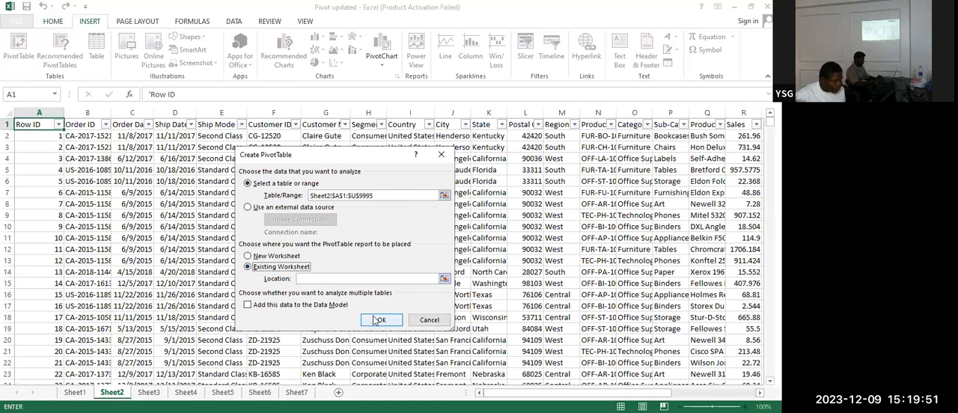
click(373, 319)
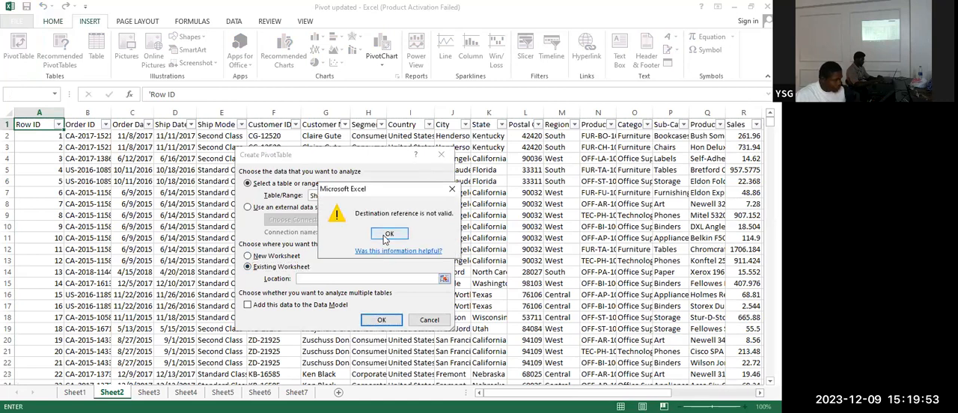
click(386, 241)
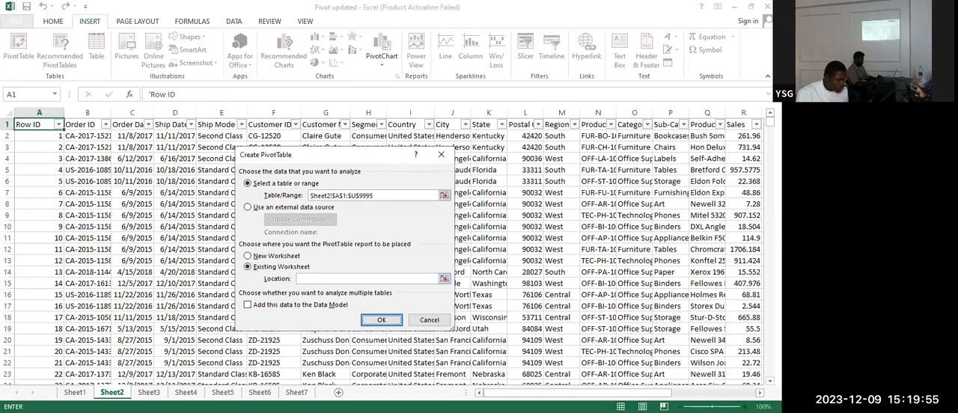
click(432, 322)
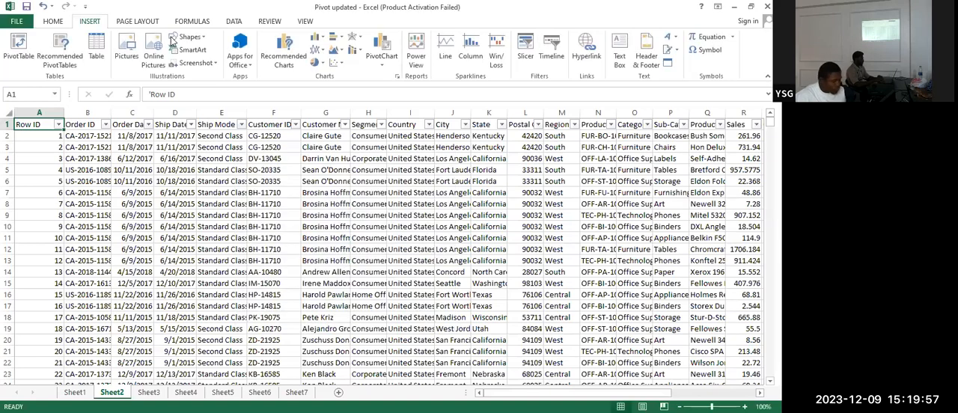
Create a PivotTable from Sheet2's A1:U9995 data, placed on the existing worksheet at cell X7
click(18, 57)
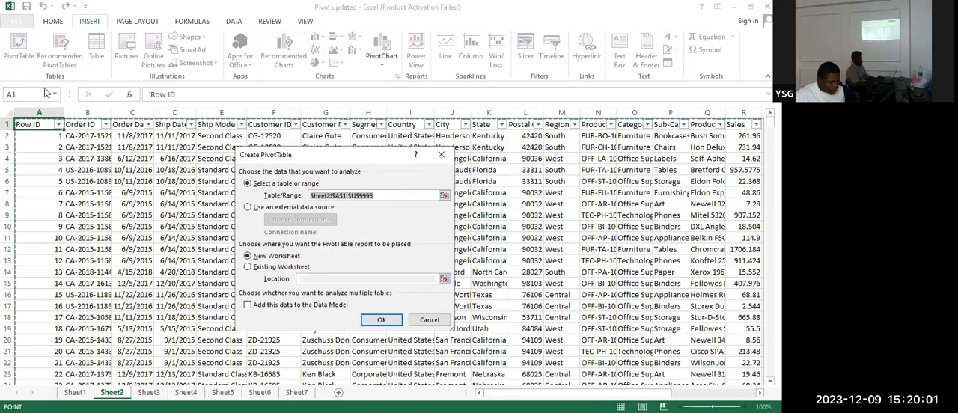
click(248, 267)
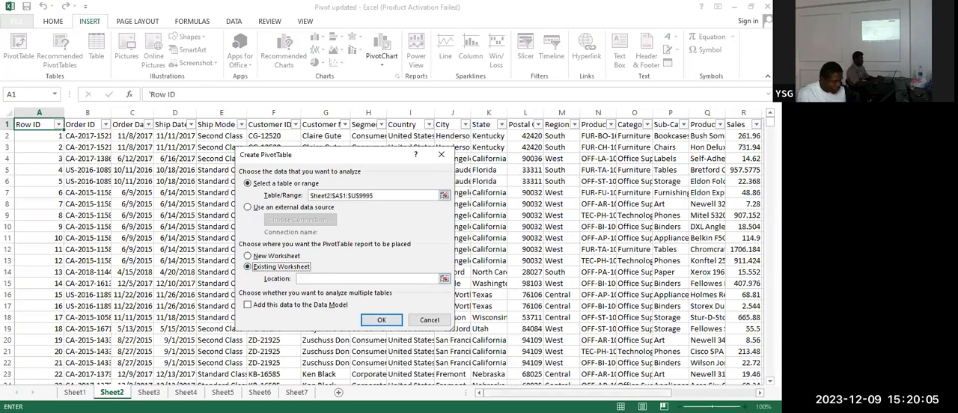
drag(511, 392, 597, 392)
click(620, 195)
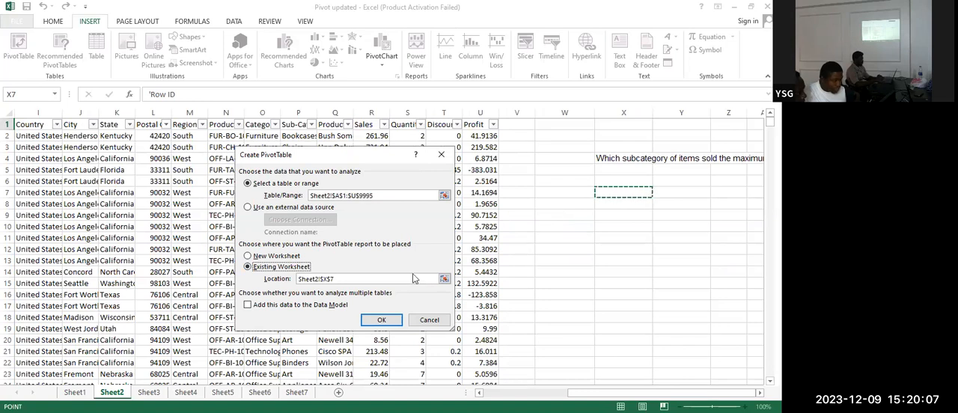
click(382, 320)
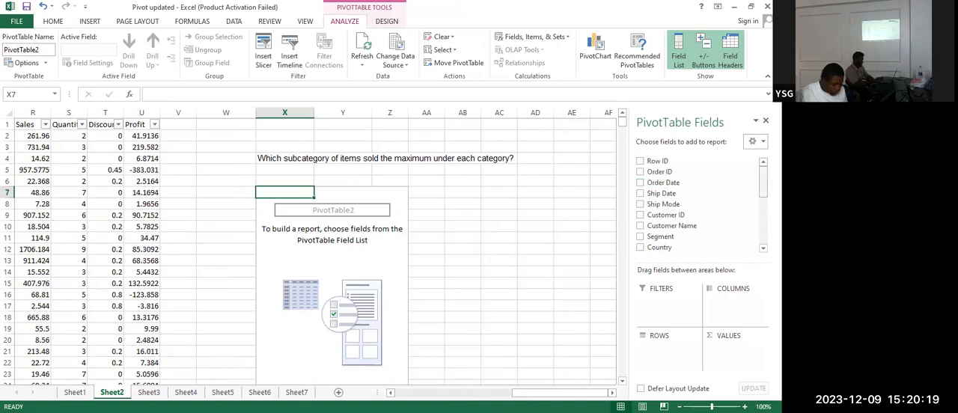
Add Category and then Sub-Category to the PivotTable's rows, with the sum of Quantity as its values
scroll(699, 204, down, 2)
scroll(700, 204, down, 3)
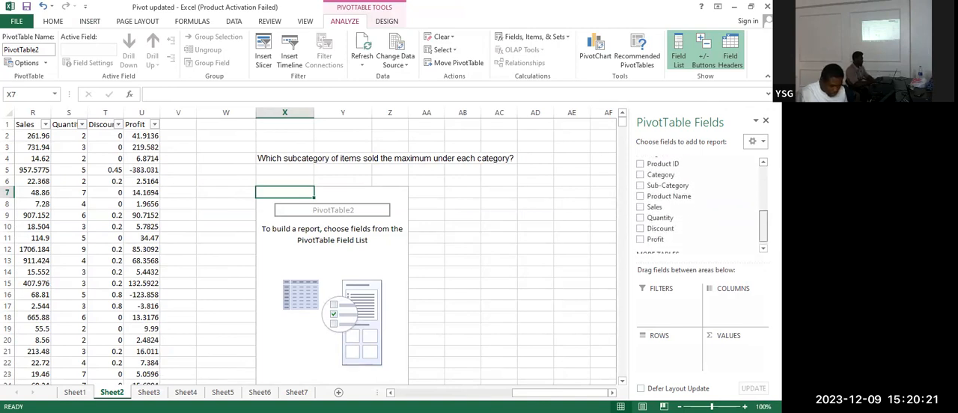
click(641, 183)
click(640, 183)
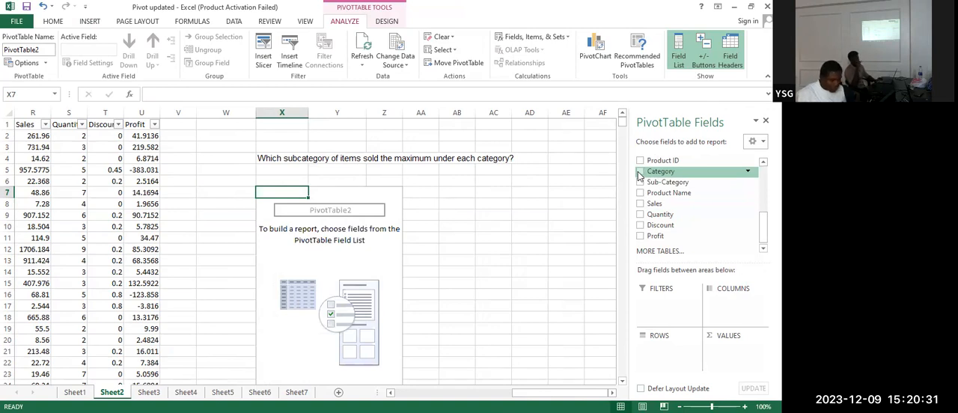
click(640, 173)
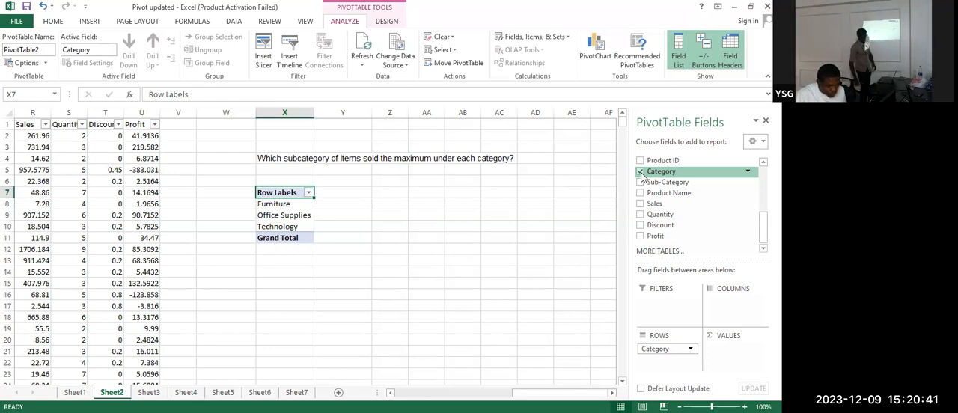
click(640, 182)
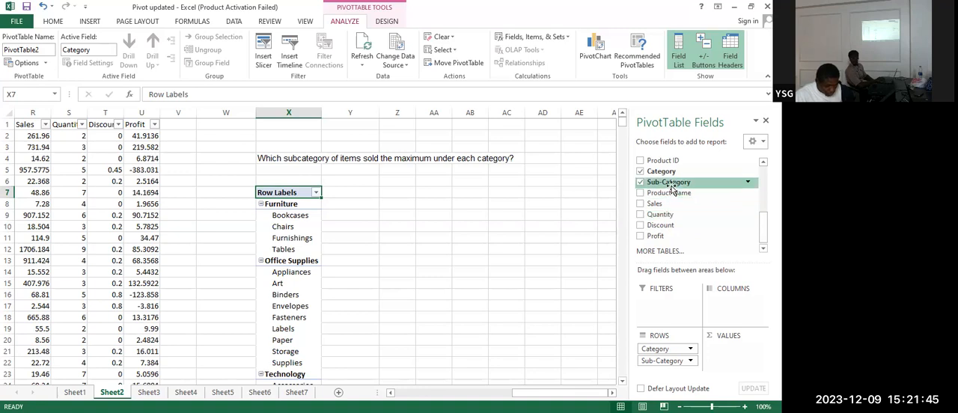
click(640, 215)
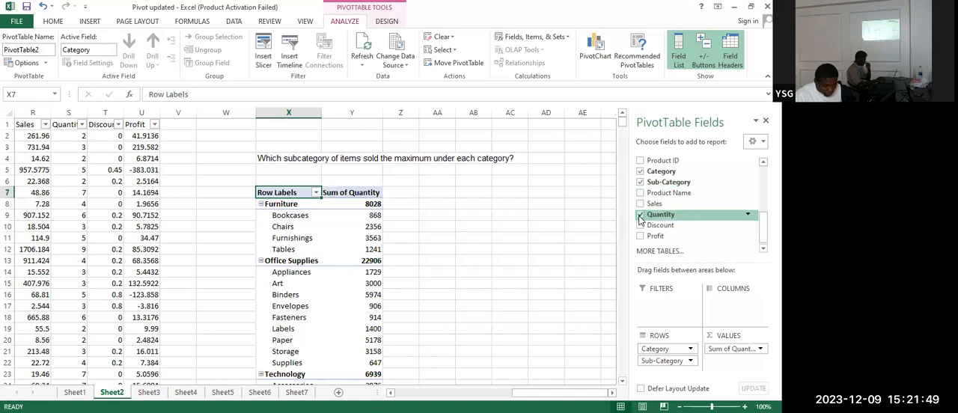
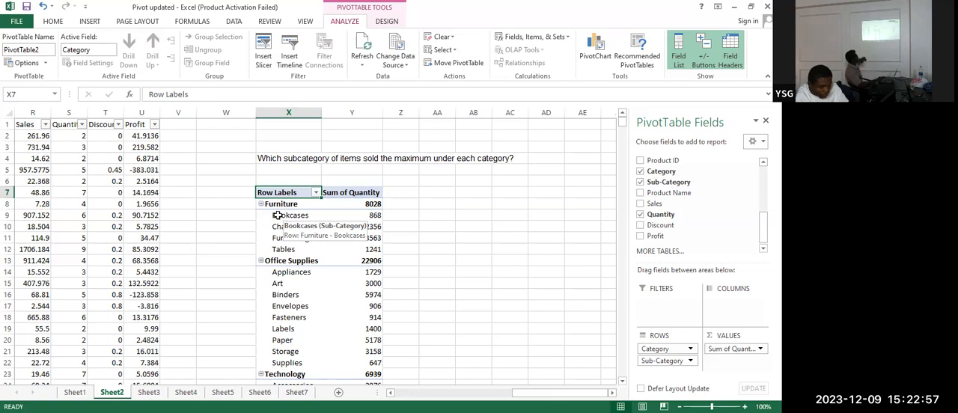
click(277, 216)
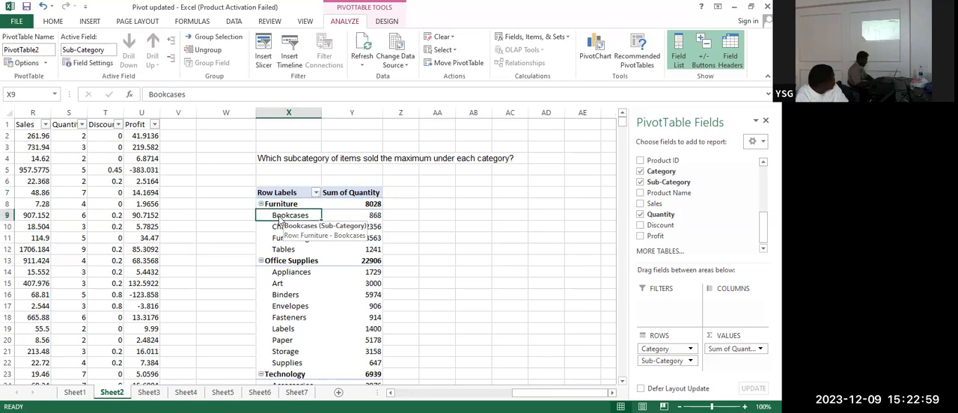
right_click(278, 215)
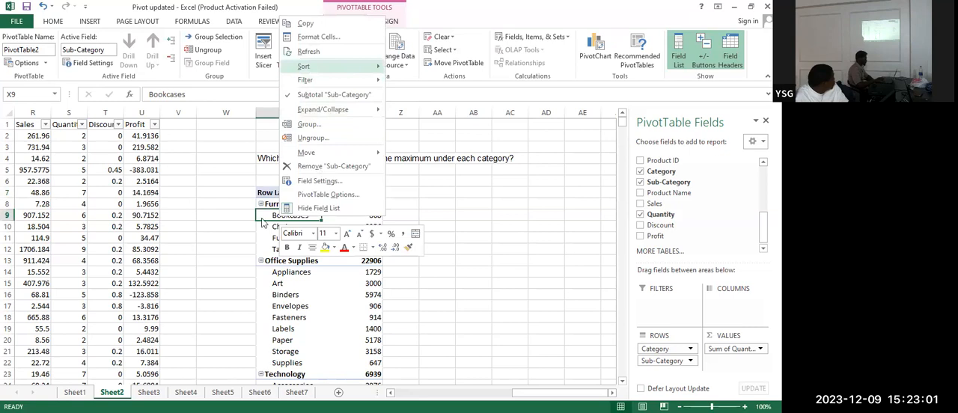
mouse_move(378, 70)
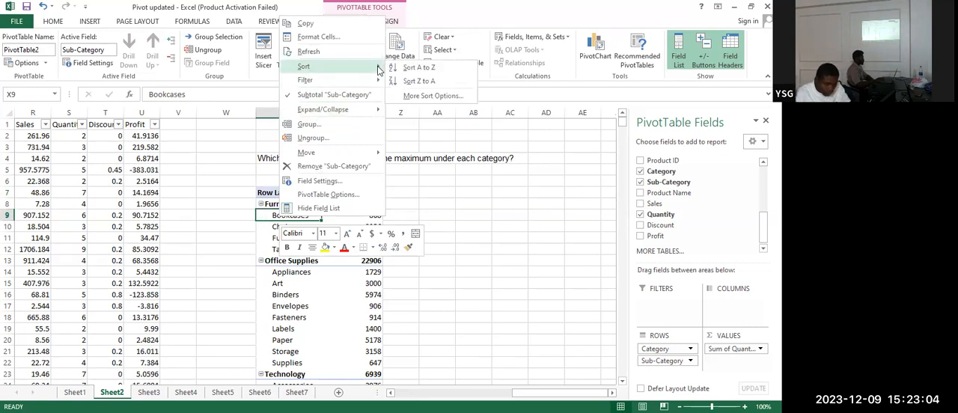
click(432, 96)
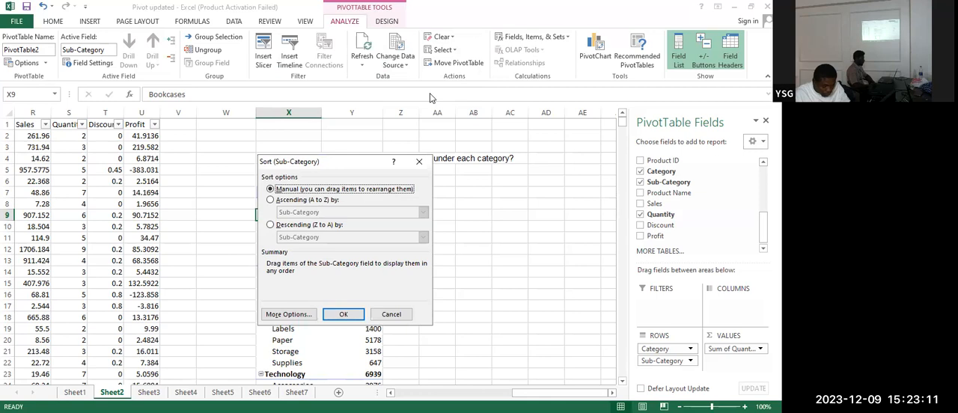
click(387, 314)
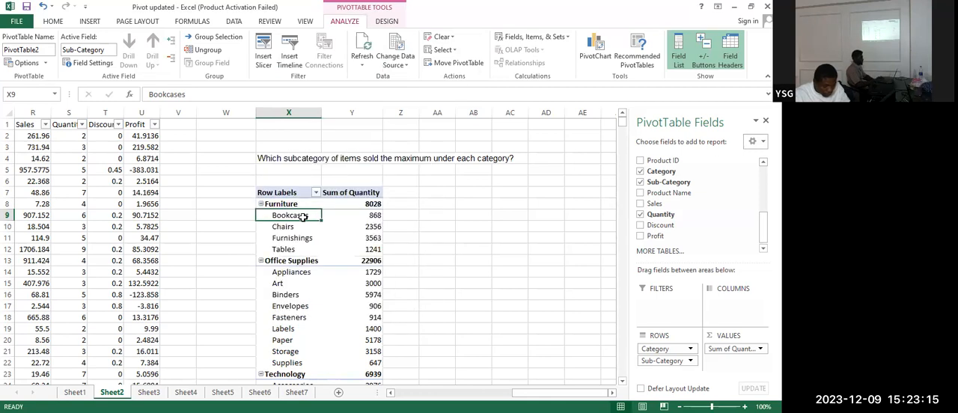
right_click(303, 216)
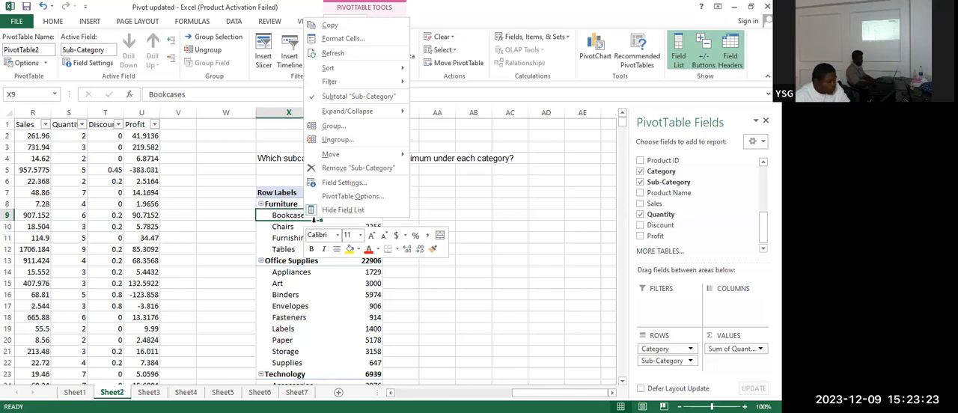
click(313, 220)
click(303, 227)
click(296, 215)
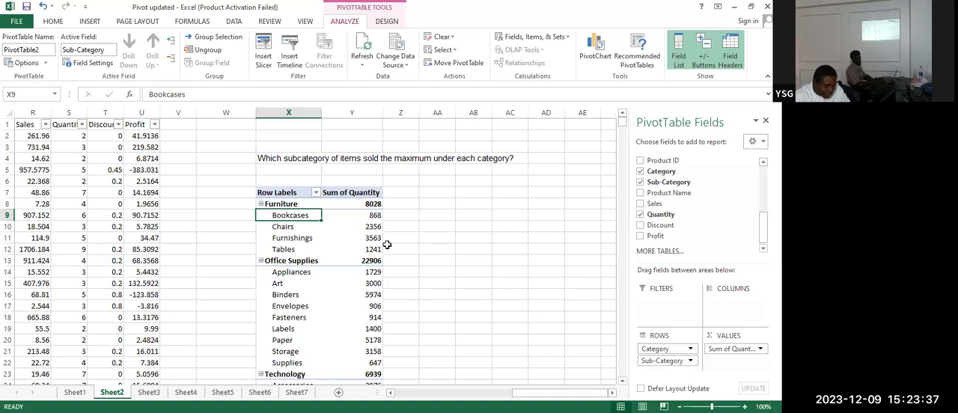
Sort the PivotTable's subcategories within each category in descending order by Sum of Quantity
right_click(278, 215)
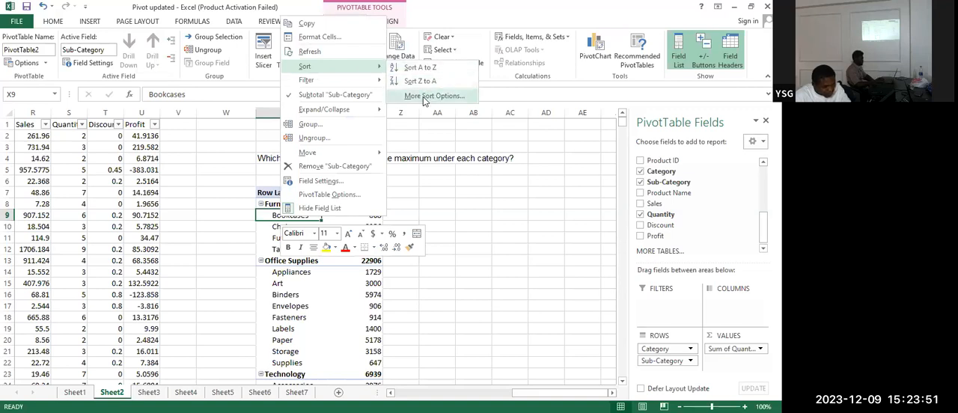
click(424, 98)
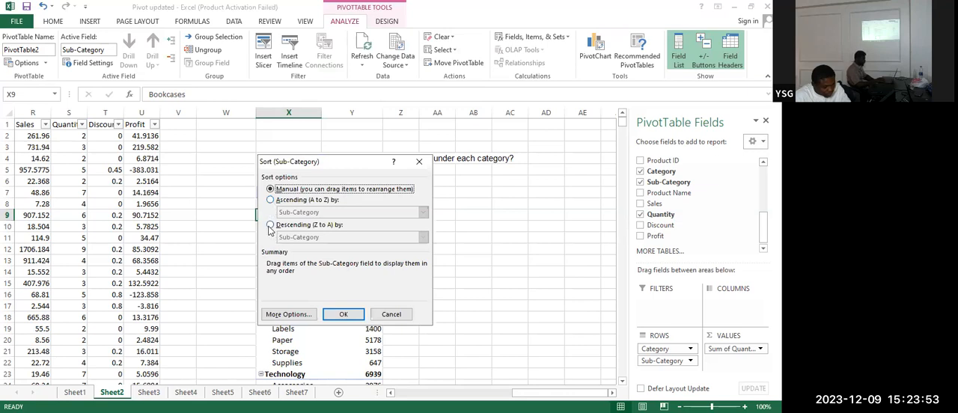
click(270, 226)
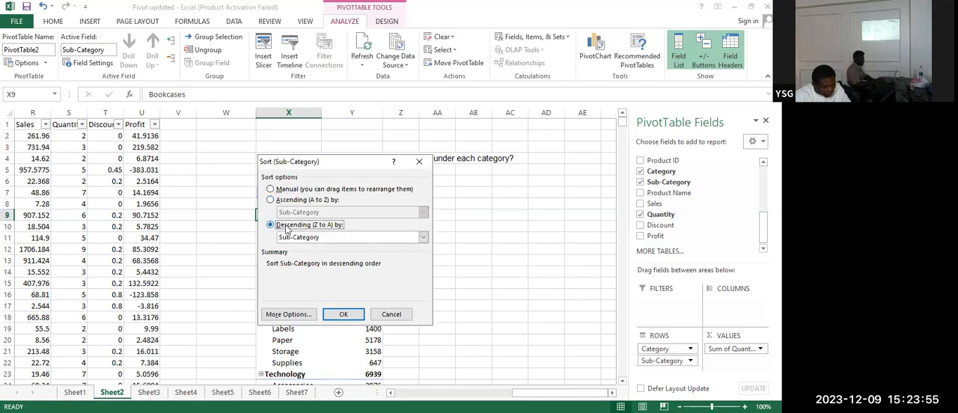
click(422, 237)
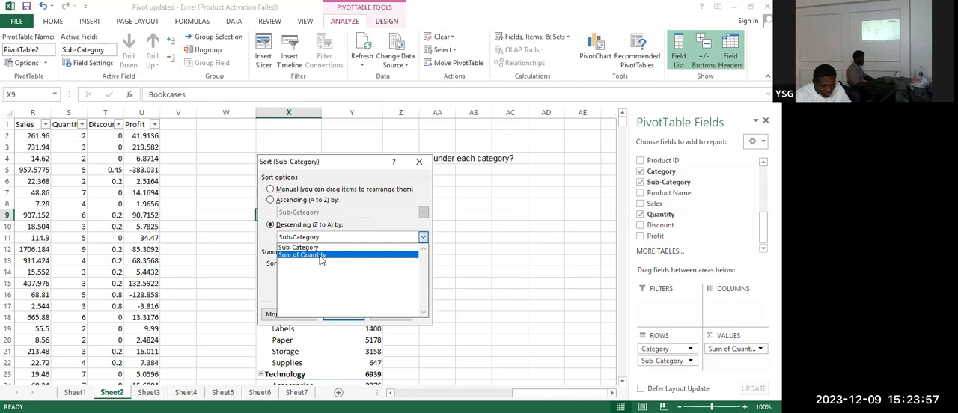
click(322, 258)
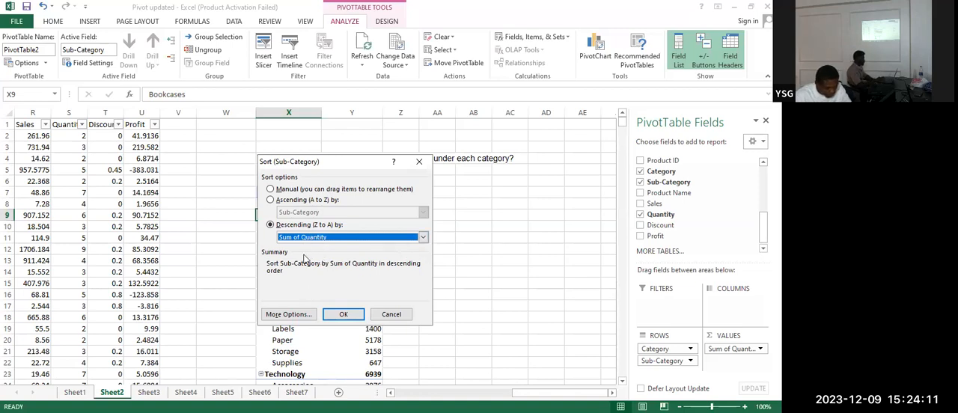
click(338, 317)
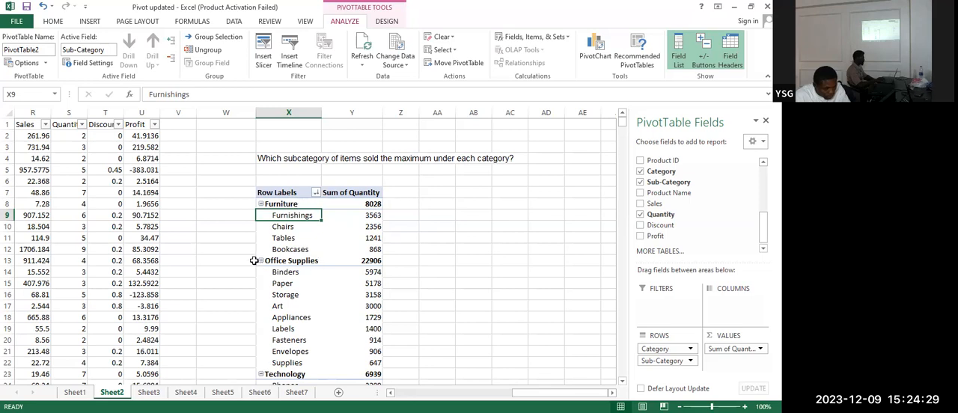
scroll(324, 269, down, 2)
scroll(322, 269, up, 2)
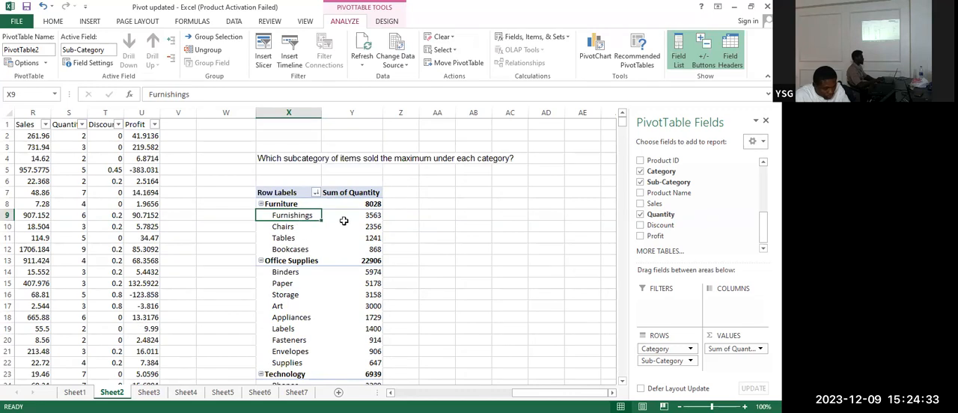
click(367, 215)
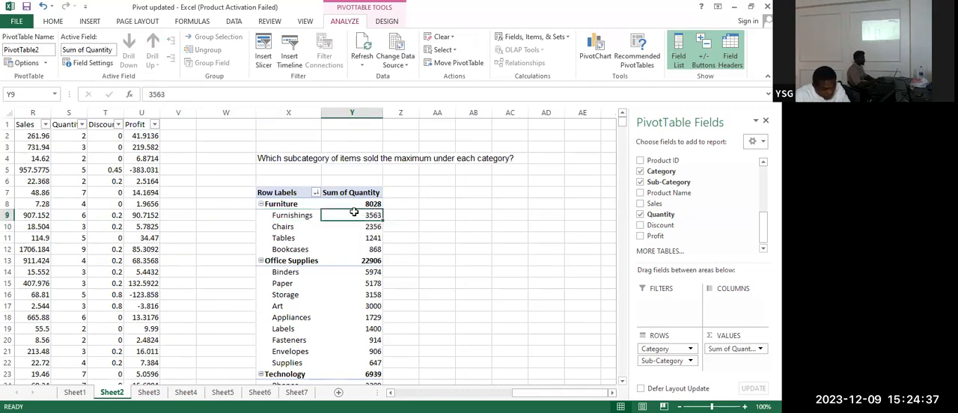
click(309, 210)
click(363, 214)
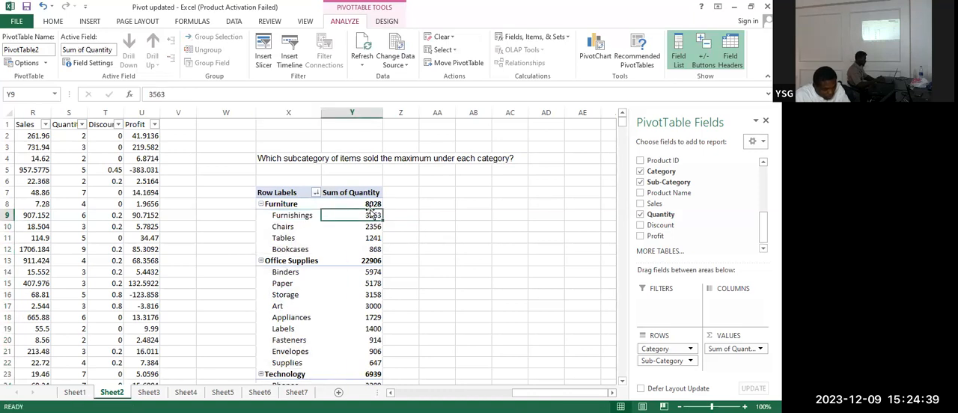
right_click(364, 216)
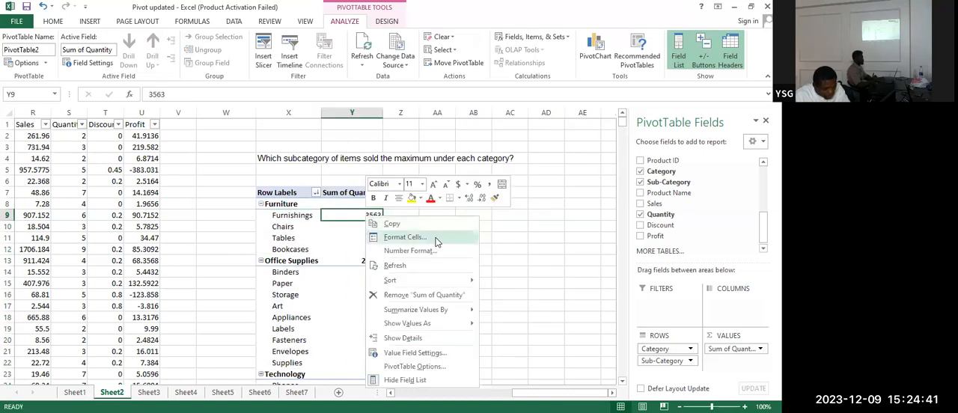
click(307, 217)
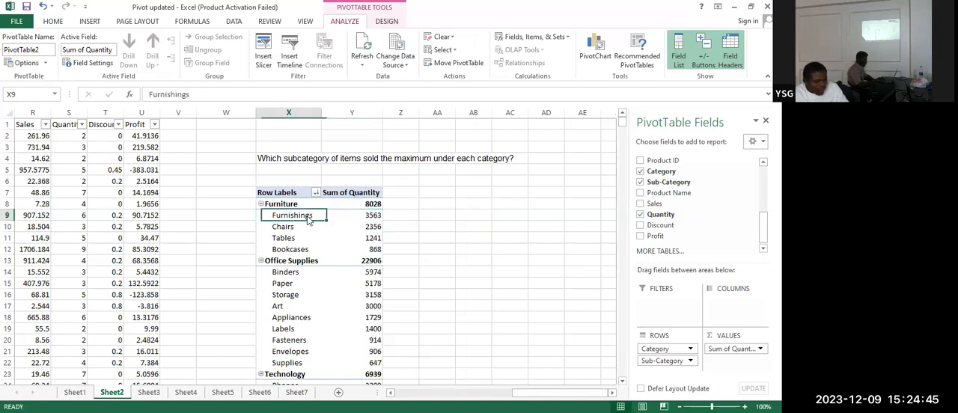
right_click(309, 217)
mouse_move(388, 78)
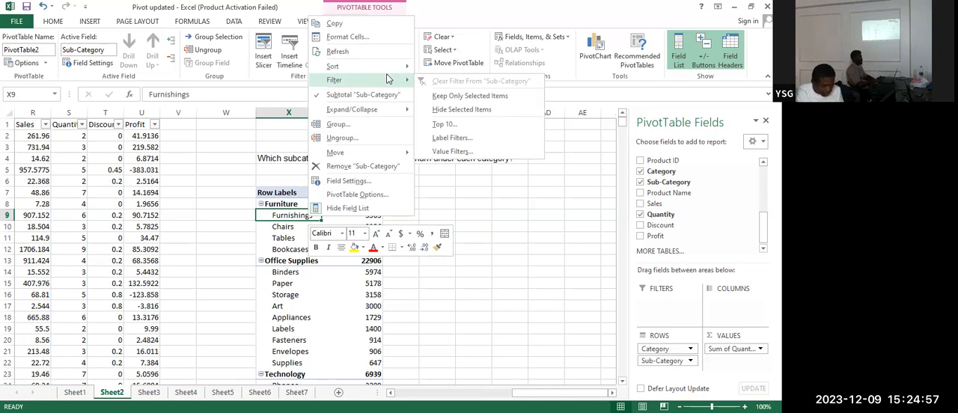
click(456, 125)
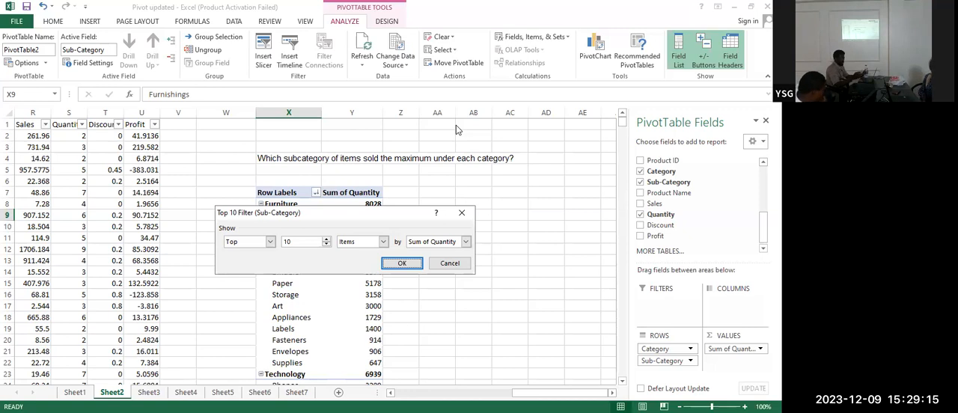
click(297, 241)
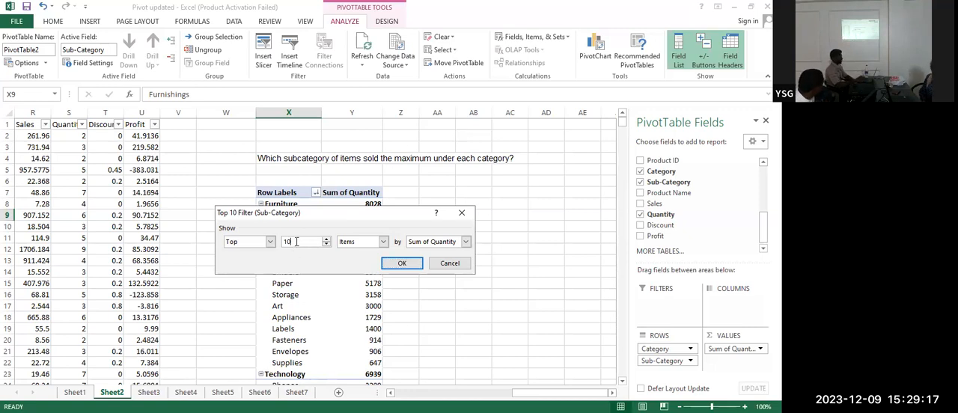
key(BackSpace)
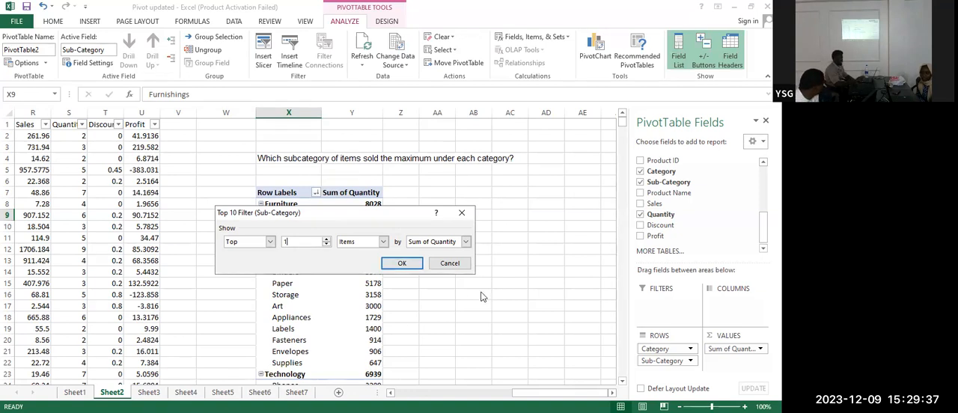
click(441, 264)
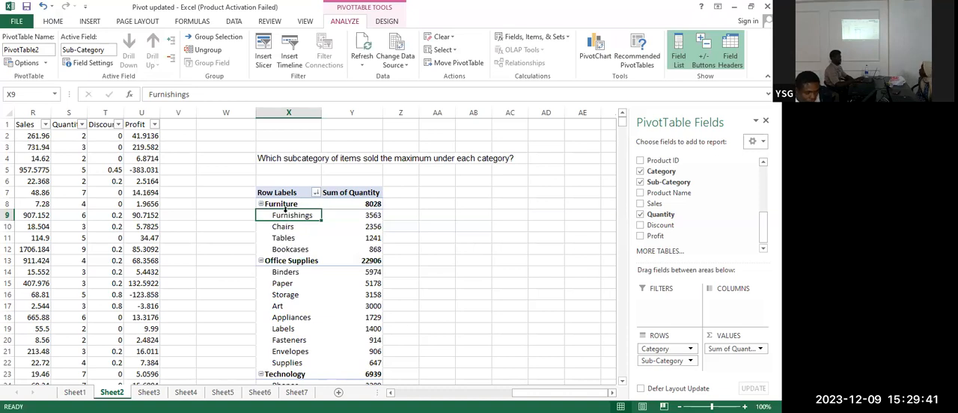
Filter the PivotTable's Sub-Category field to the top 1 item by Sum of Quantity within each category
click(281, 233)
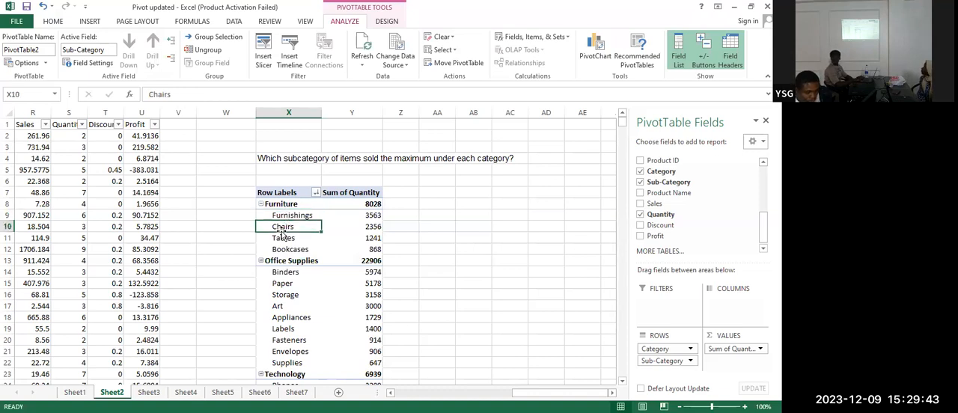
right_click(272, 225)
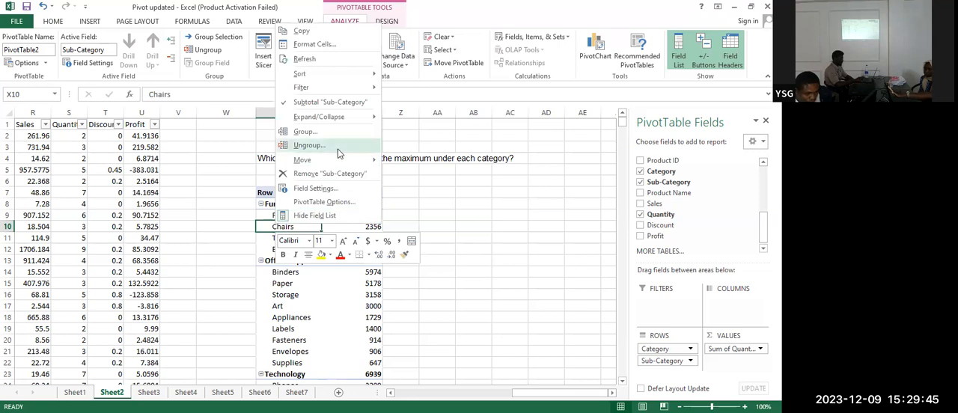
mouse_move(370, 87)
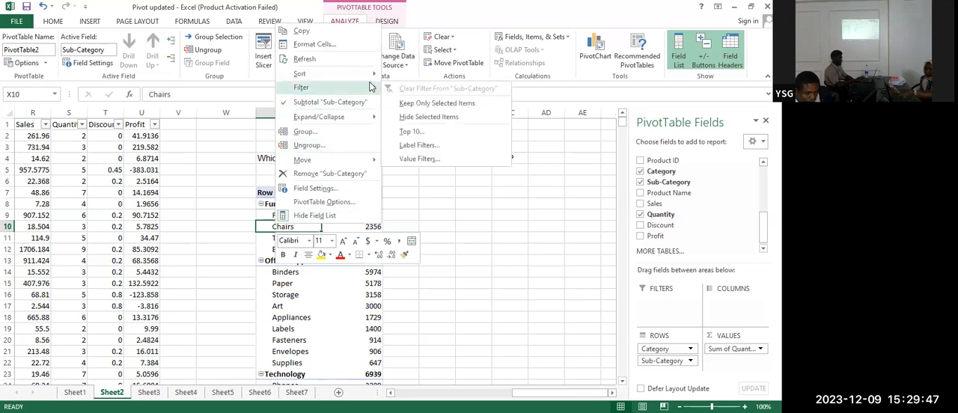
click(425, 131)
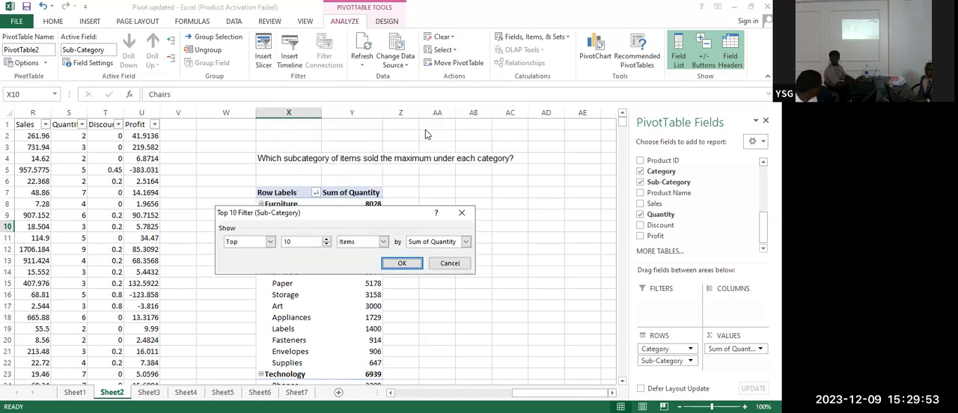
click(299, 241)
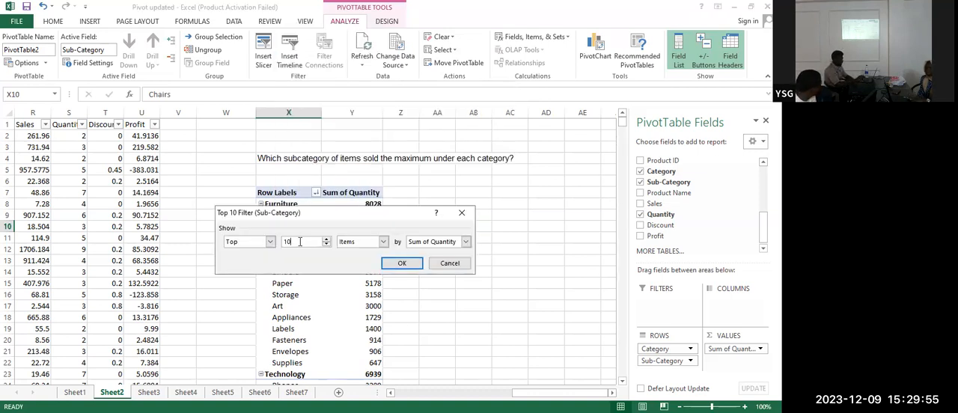
key(BackSpace)
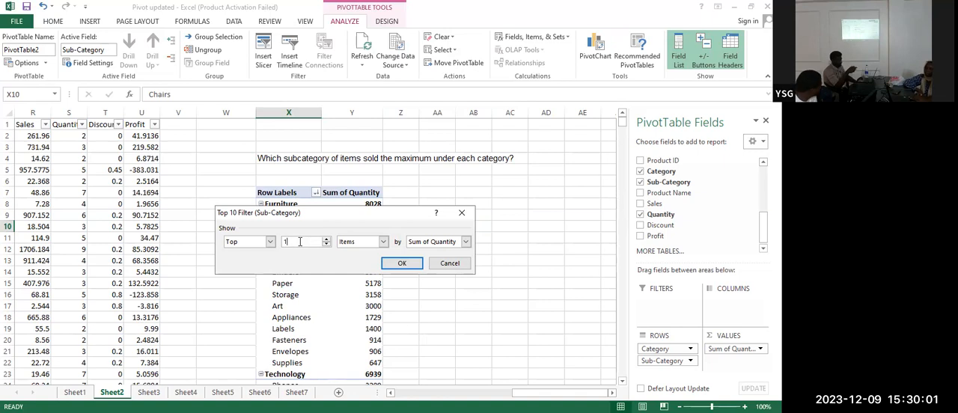
click(400, 265)
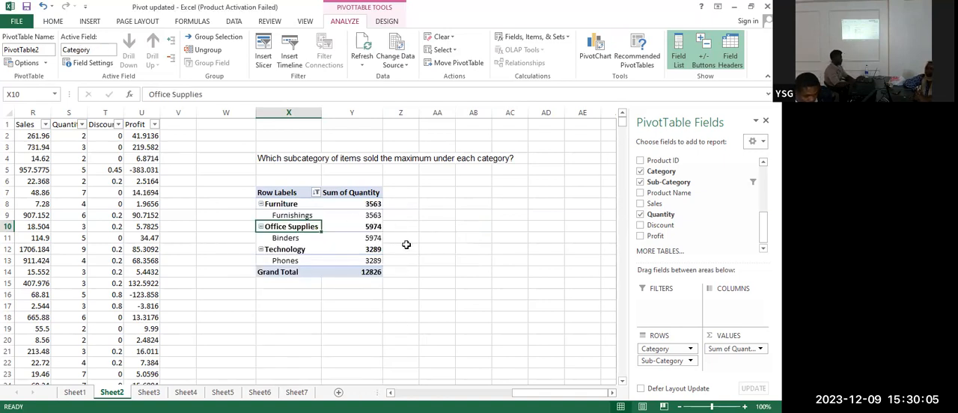
click(406, 246)
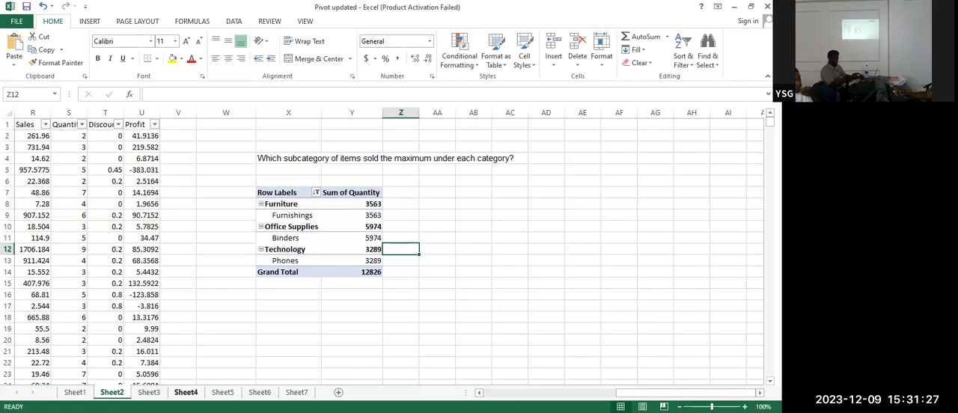
Switch to Sheet3 and examine its question about the top 3 States from each region with the highest average profit
click(148, 392)
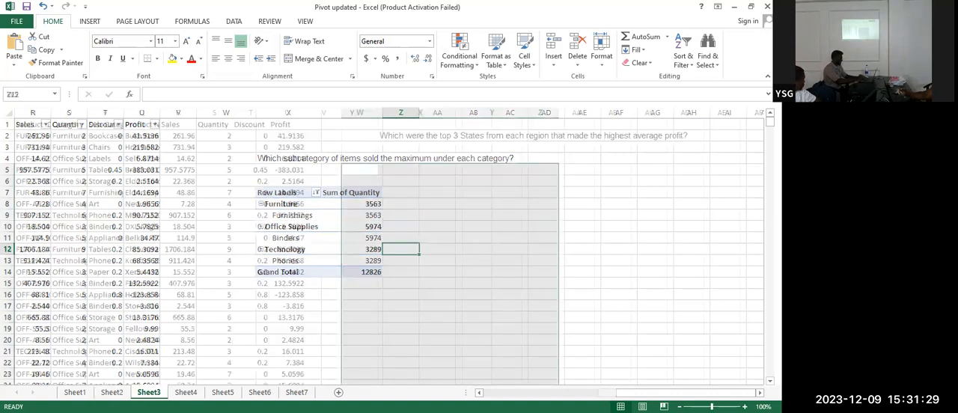
click(588, 321)
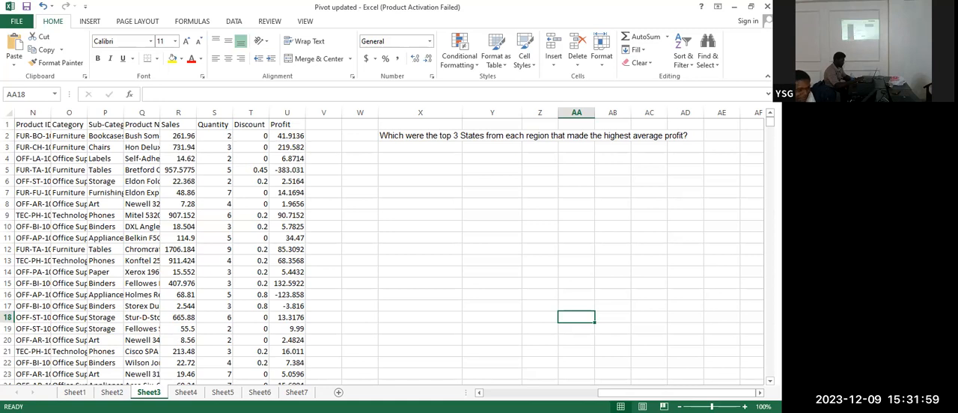
key(alt+Tab)
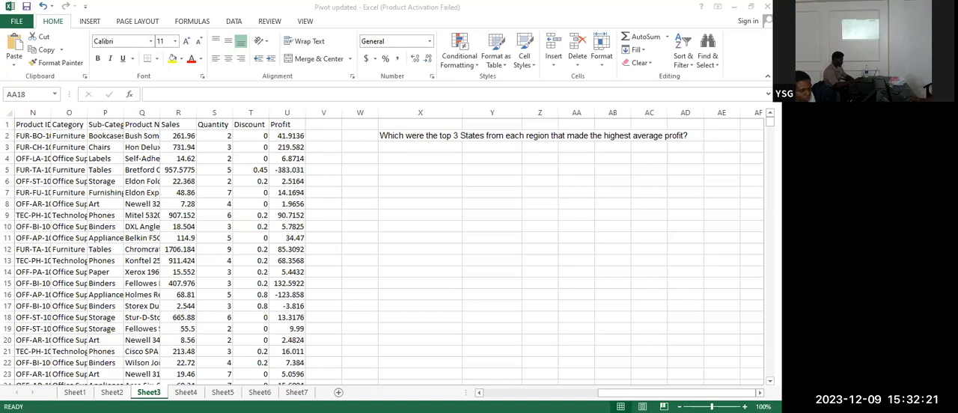
click(694, 225)
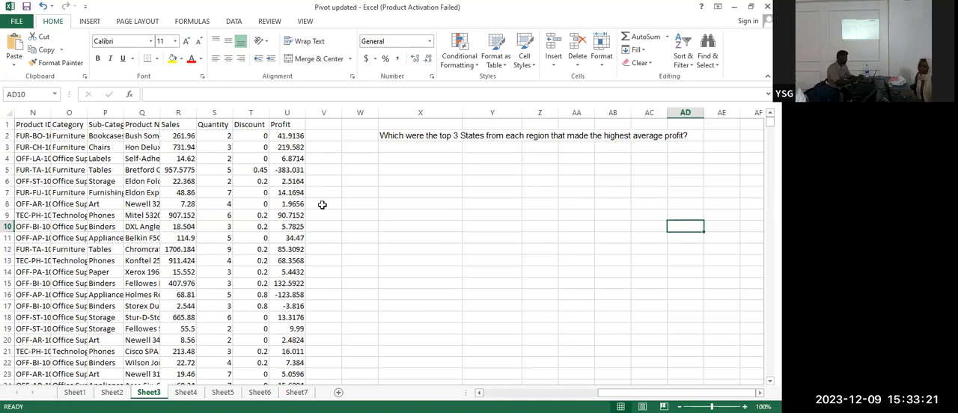
Create a PivotTable from the range Sheet3!$A$1:$U$9995, placed on the existing worksheet at cell X9 below the question
scroll(389, 247, left, 2)
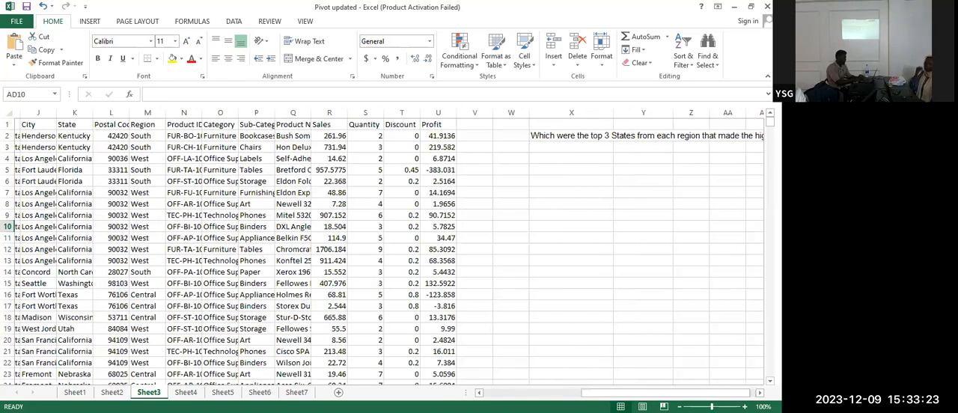
scroll(389, 247, left, 4)
click(28, 125)
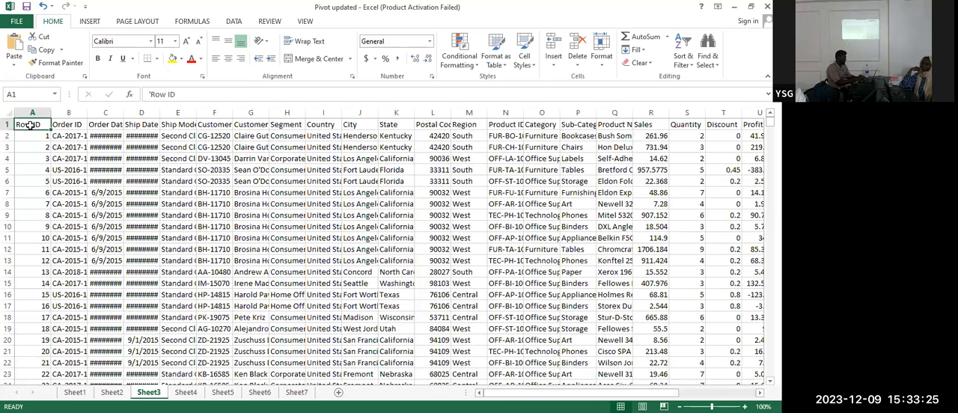
click(90, 21)
click(18, 57)
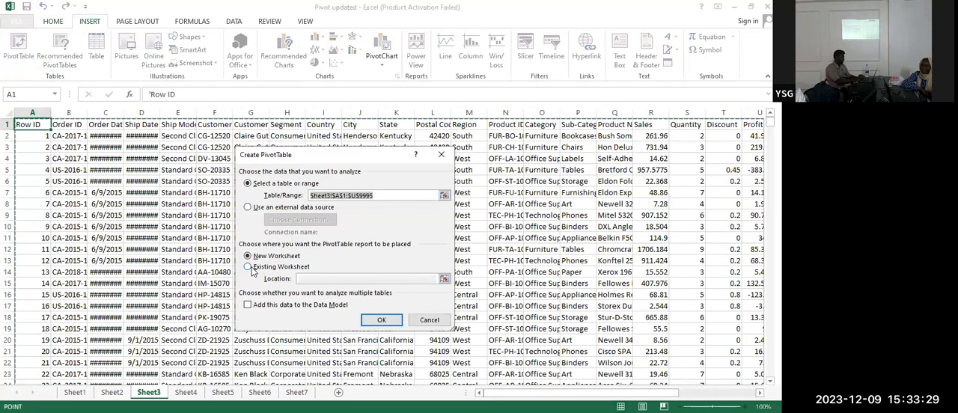
click(251, 268)
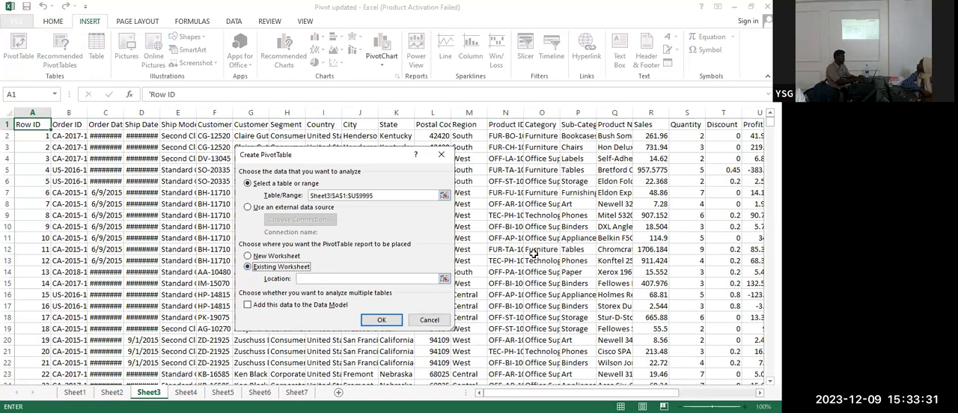
drag(673, 395, 752, 392)
click(639, 215)
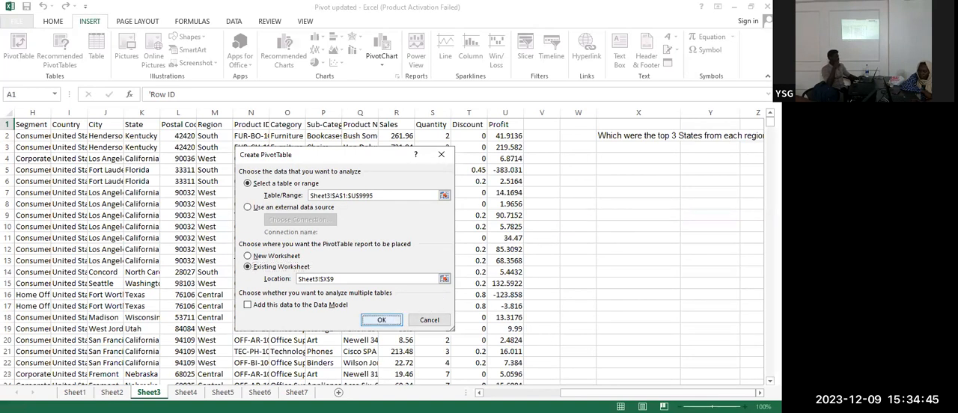
click(381, 319)
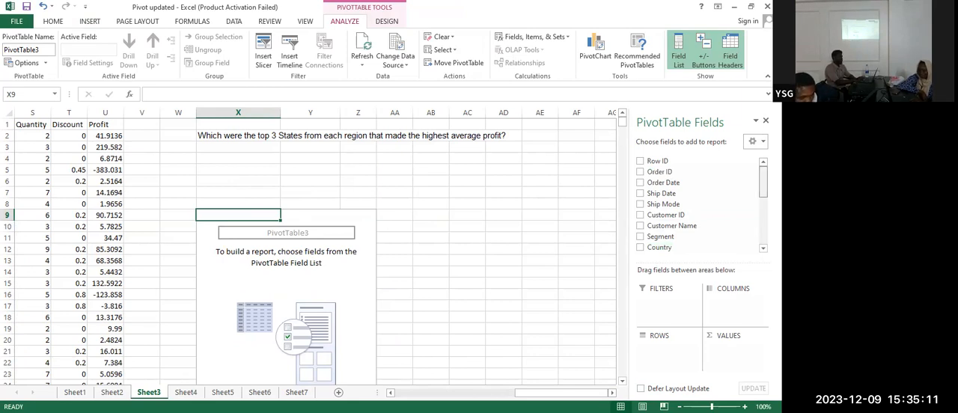
Add Region and then State to the PivotTable's rows
scroll(700, 203, down, 2)
scroll(700, 204, up, 1)
scroll(699, 204, down, 1)
scroll(674, 217, down, 2)
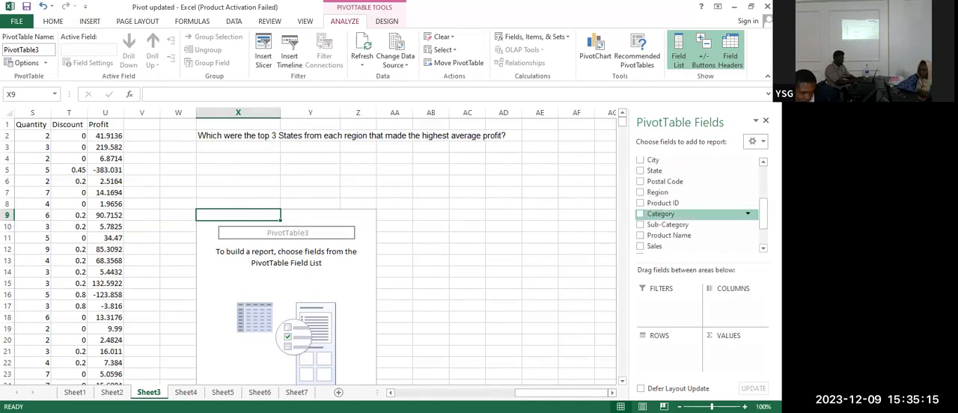
click(640, 192)
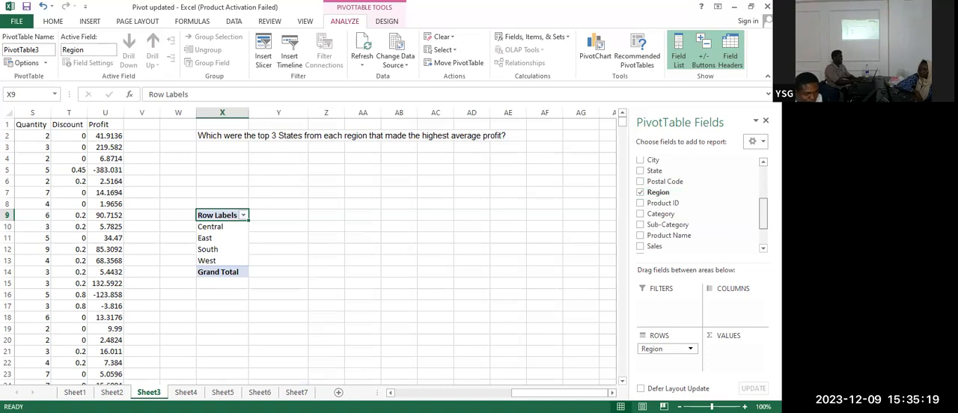
scroll(741, 194, down, 1)
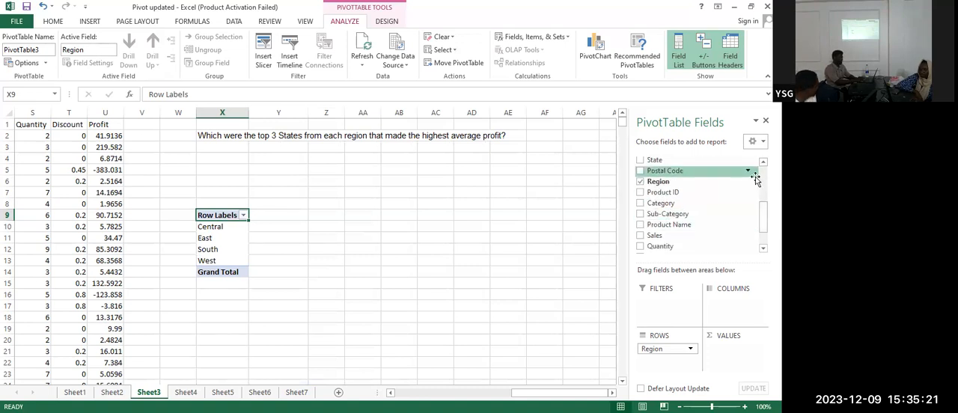
click(640, 160)
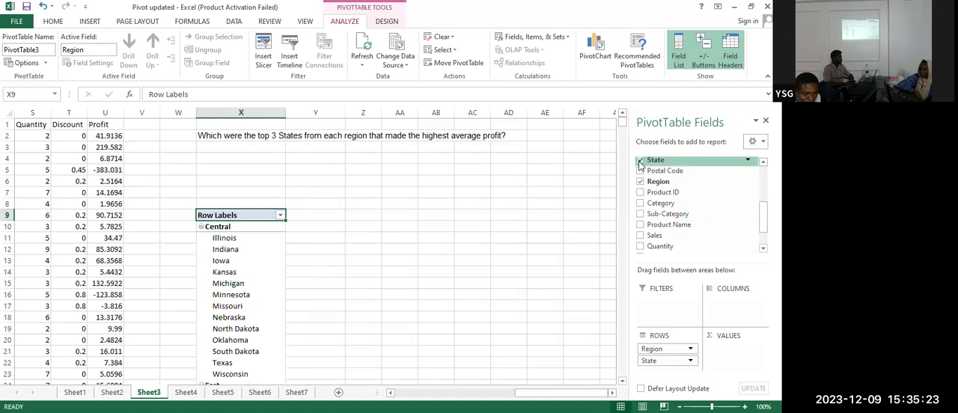
Add Profit to the PivotTable's values as a sum
scroll(230, 227, down, 8)
scroll(231, 227, up, 8)
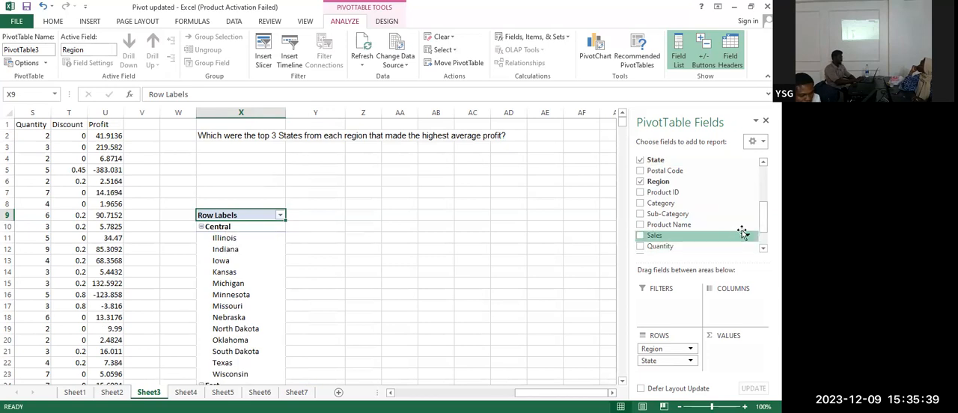
scroll(696, 225, down, 3)
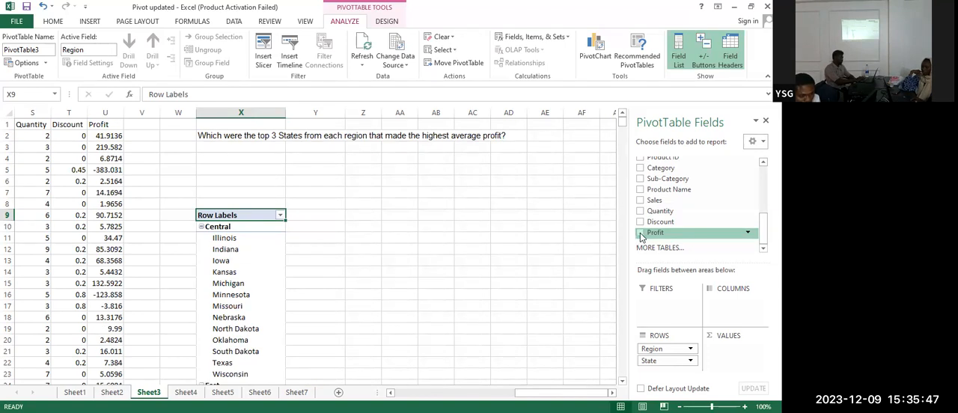
click(640, 234)
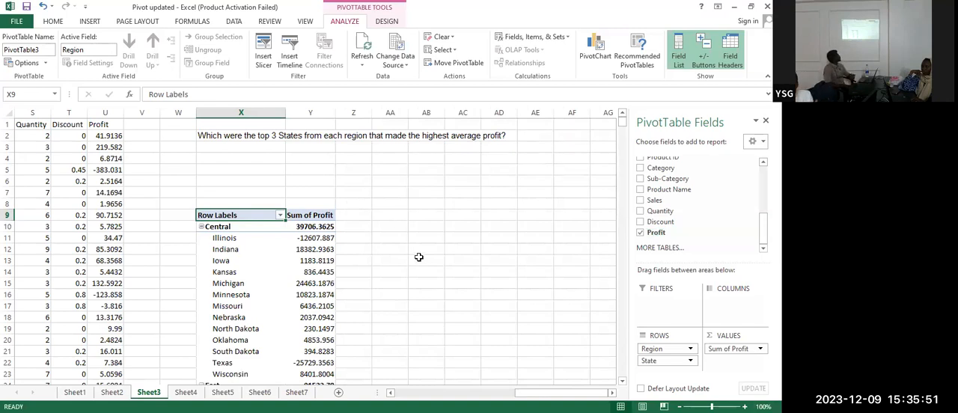
click(307, 214)
click(413, 201)
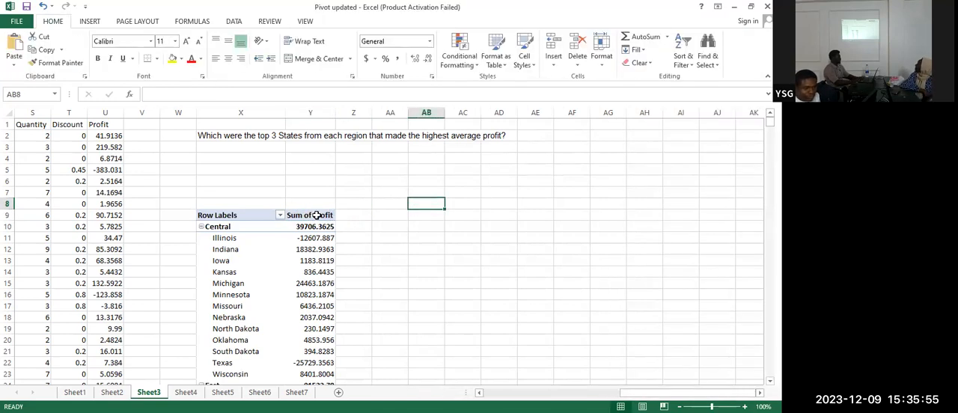
click(317, 215)
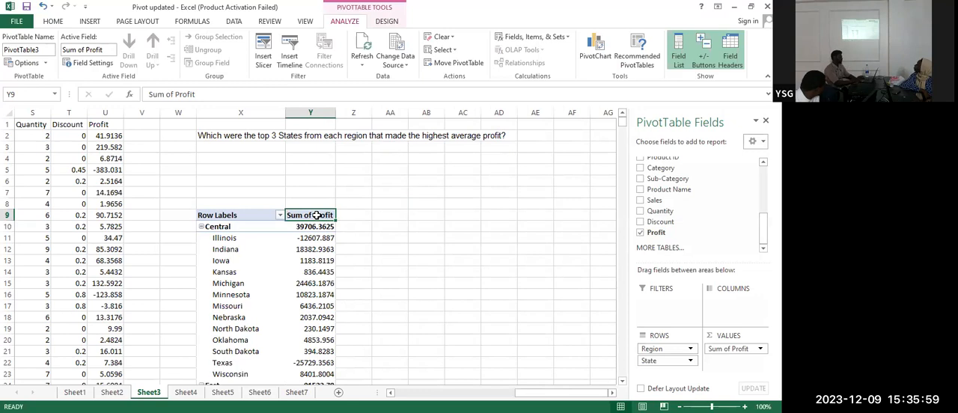
right_click(316, 215)
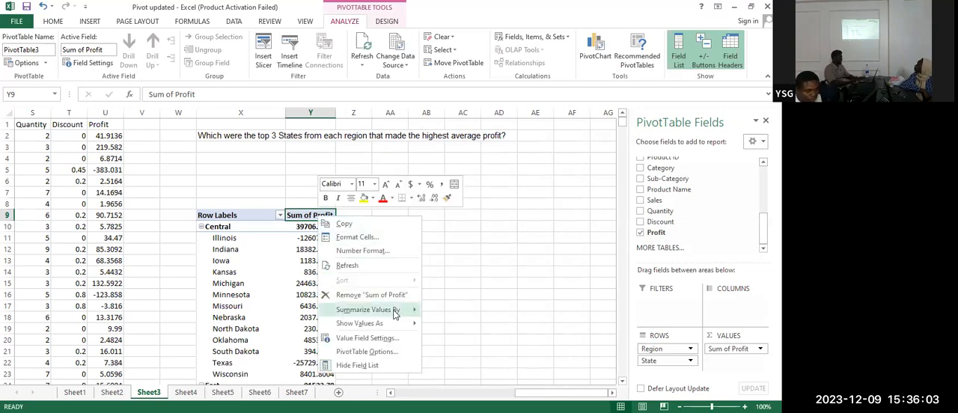
mouse_move(395, 314)
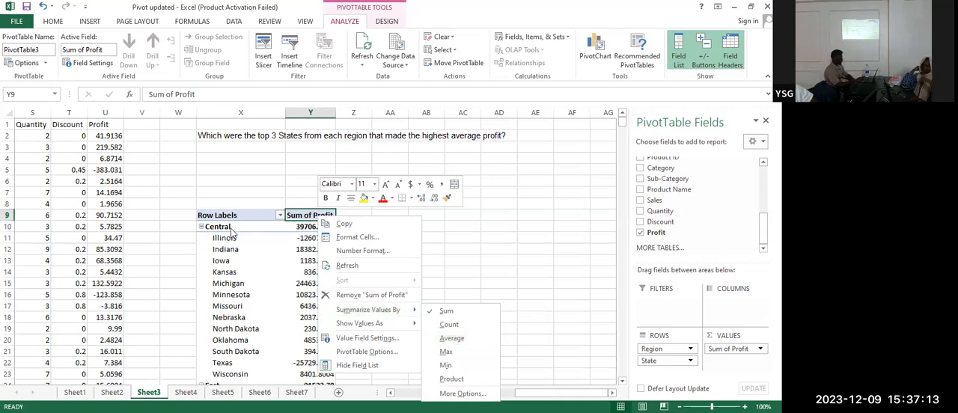
click(238, 284)
Sort the PivotTable's States within each region in descending order by Sum of Profit
click(226, 241)
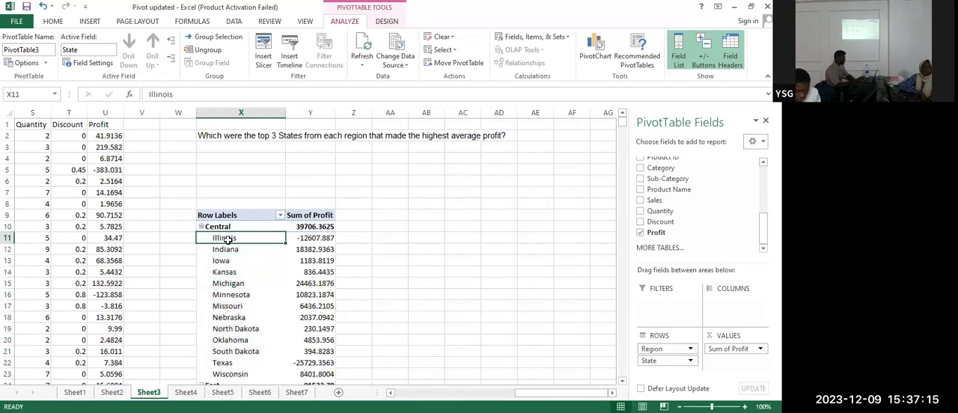
right_click(227, 241)
mouse_move(295, 90)
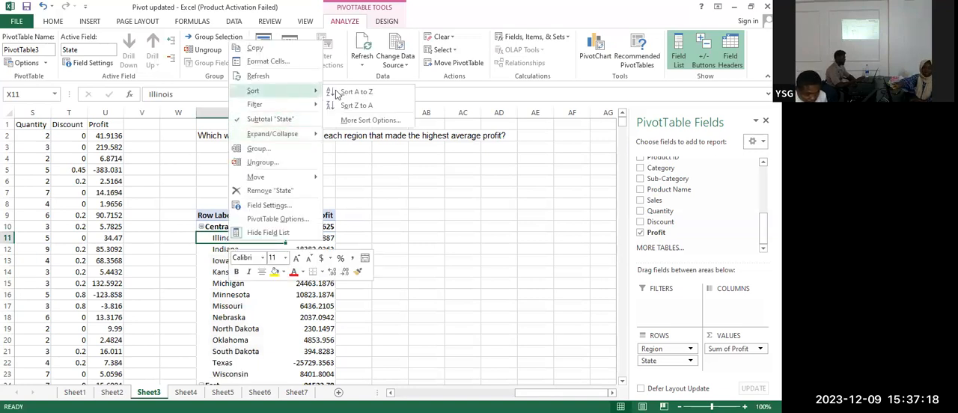
click(384, 122)
click(303, 225)
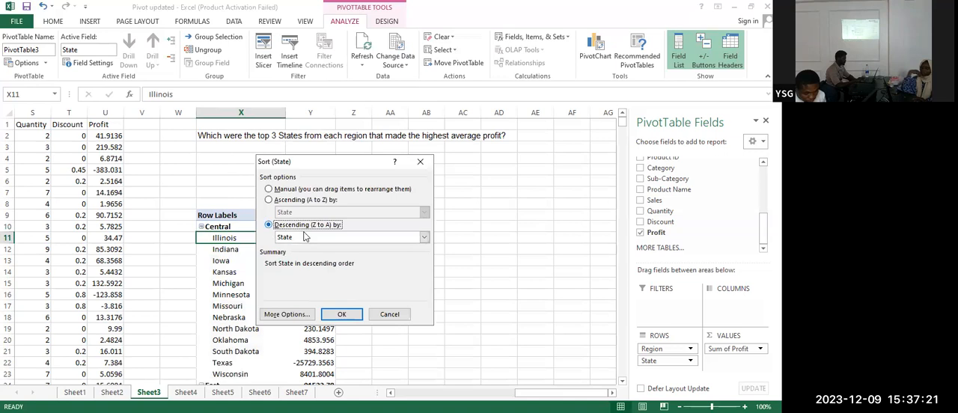
click(423, 237)
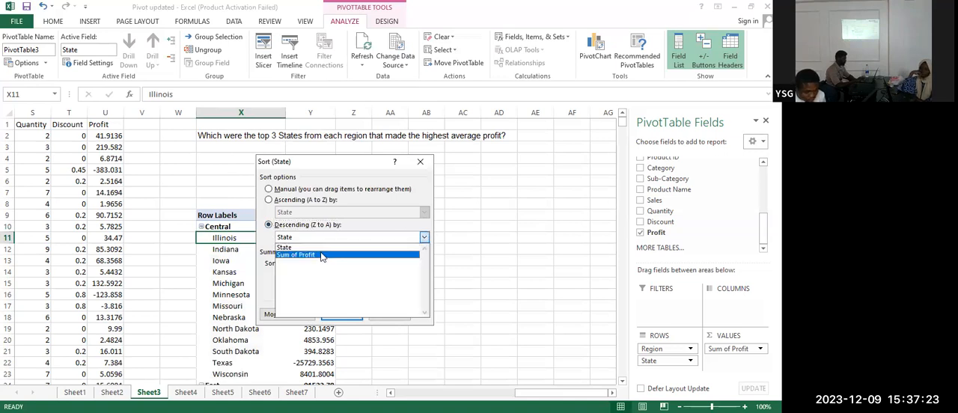
click(321, 255)
click(342, 317)
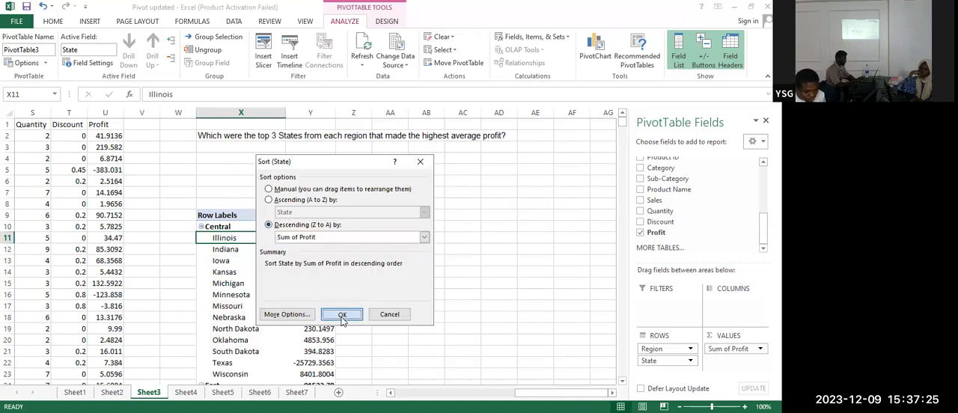
Summarize the PivotTable's Profit values by Average instead of Sum
click(318, 215)
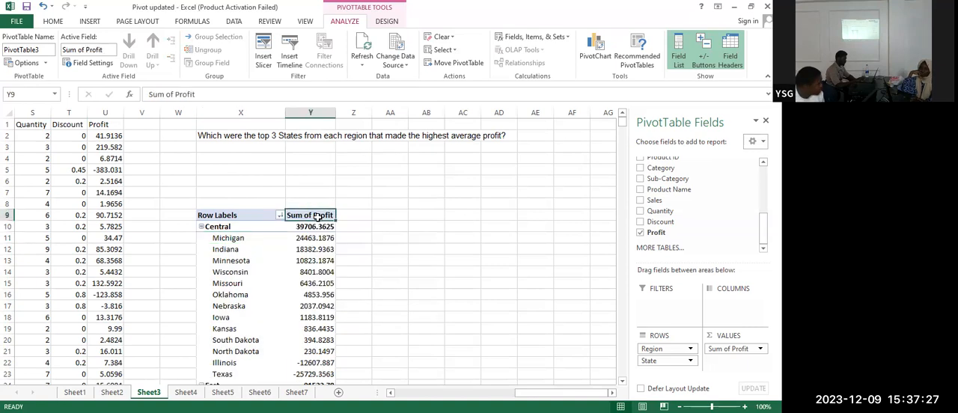
right_click(317, 215)
mouse_move(382, 315)
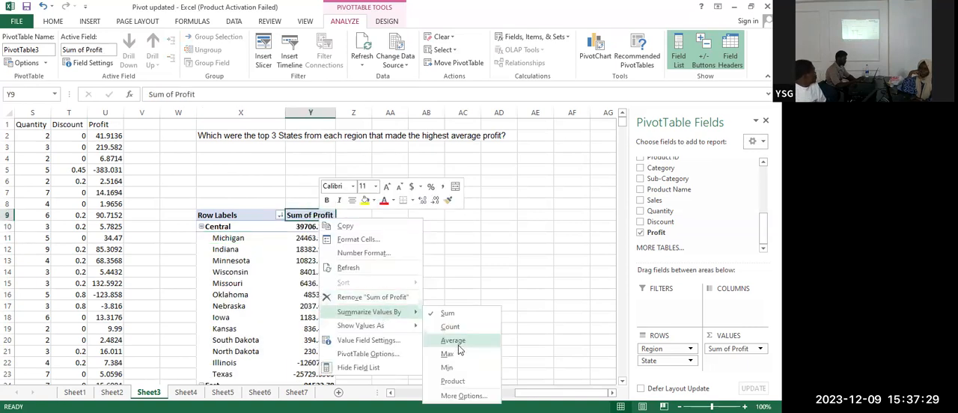
click(458, 340)
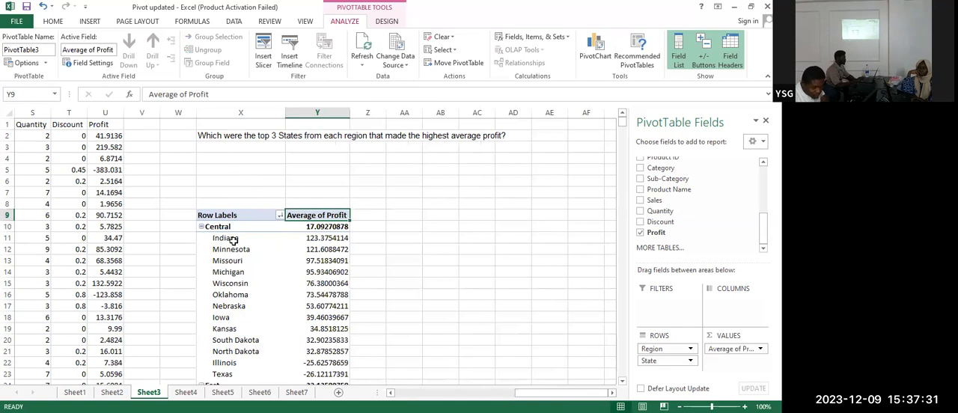
Apply a descending sort by Average of Profit to the States within each region
click(232, 239)
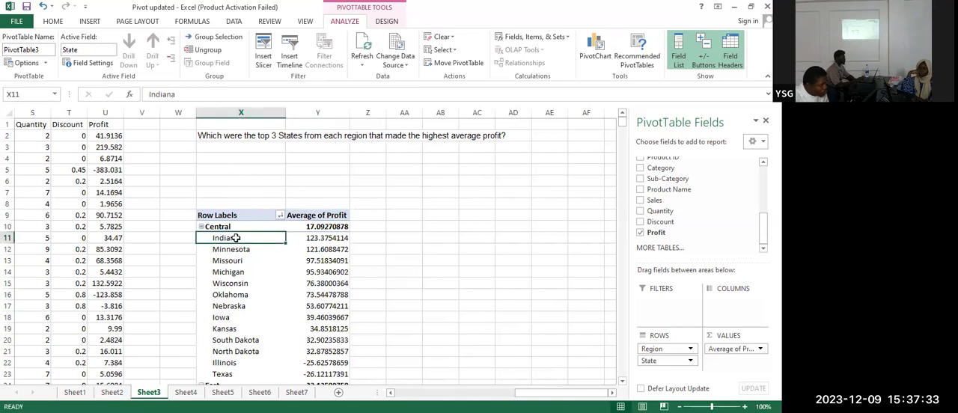
right_click(235, 238)
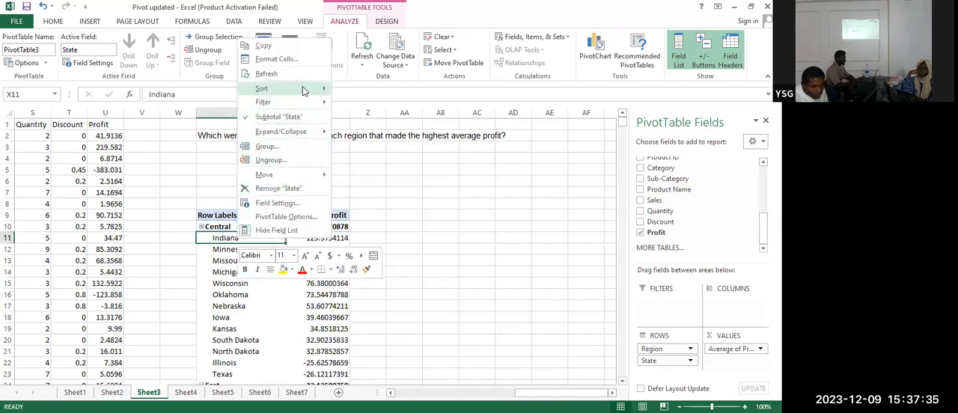
mouse_move(303, 90)
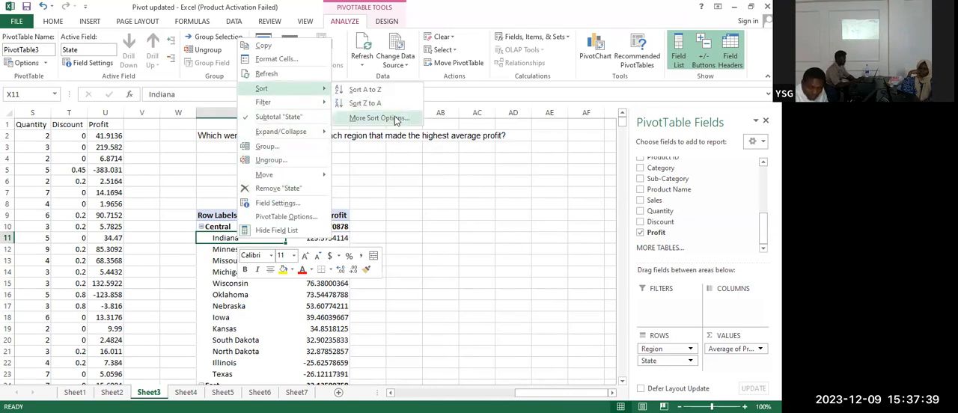
click(378, 118)
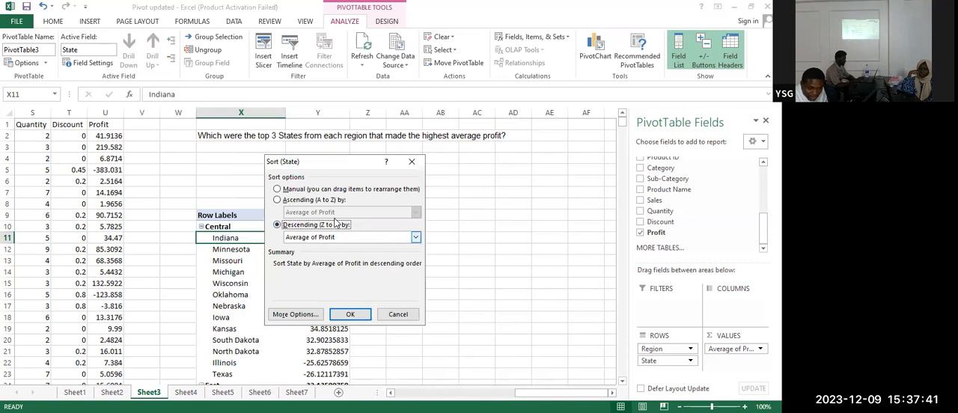
click(352, 313)
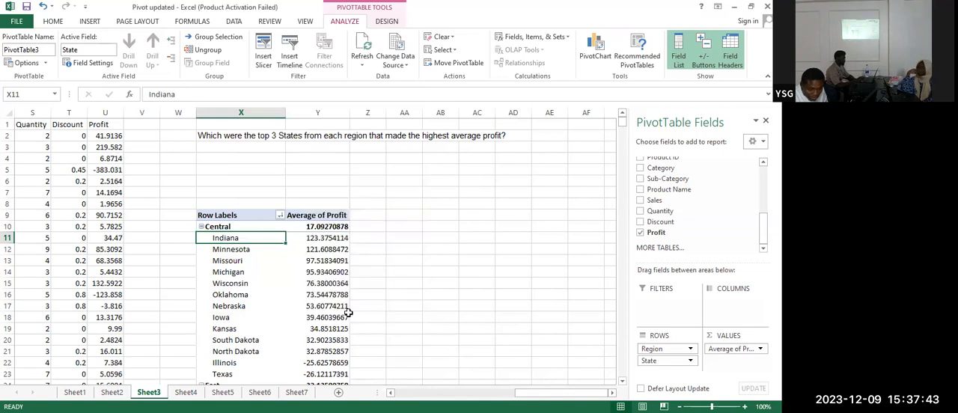
click(321, 295)
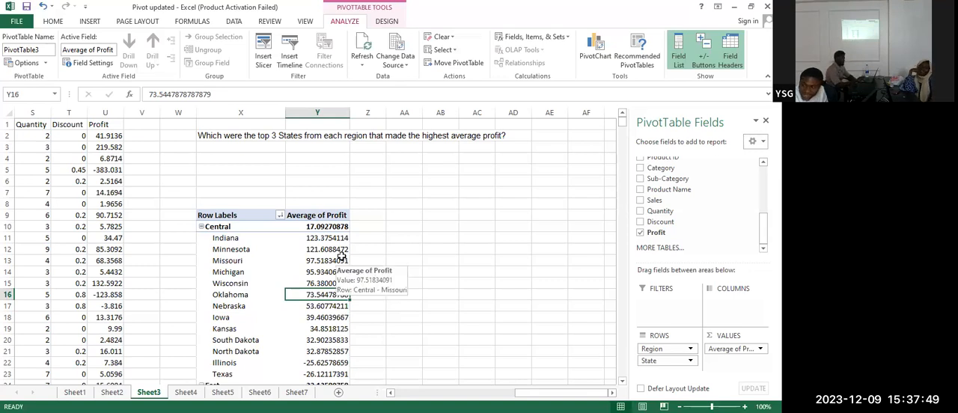
Filter the PivotTable's States to the top 3 items in each region by Average of Profit
click(226, 239)
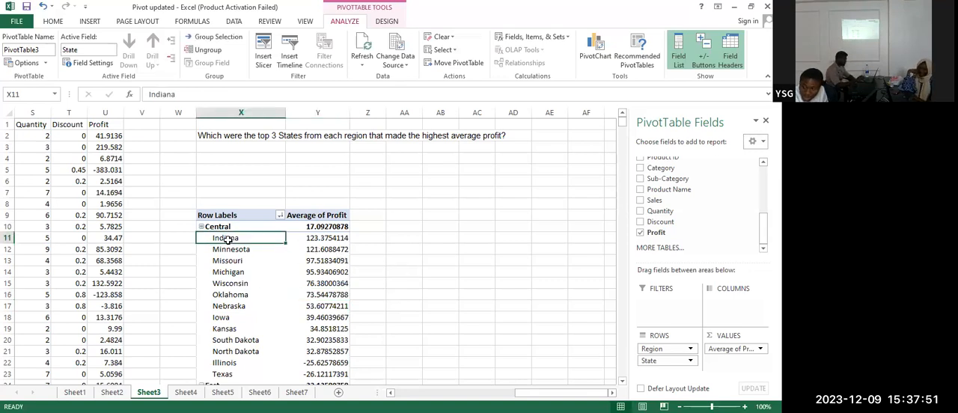
key(shift+F10)
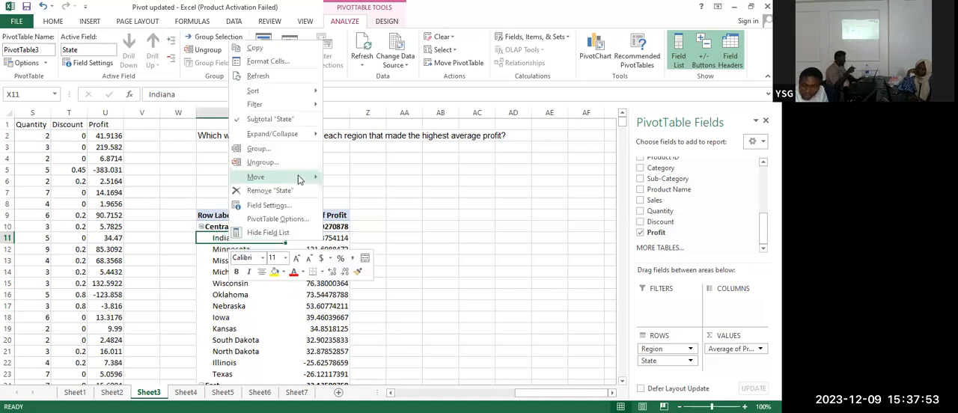
mouse_move(298, 178)
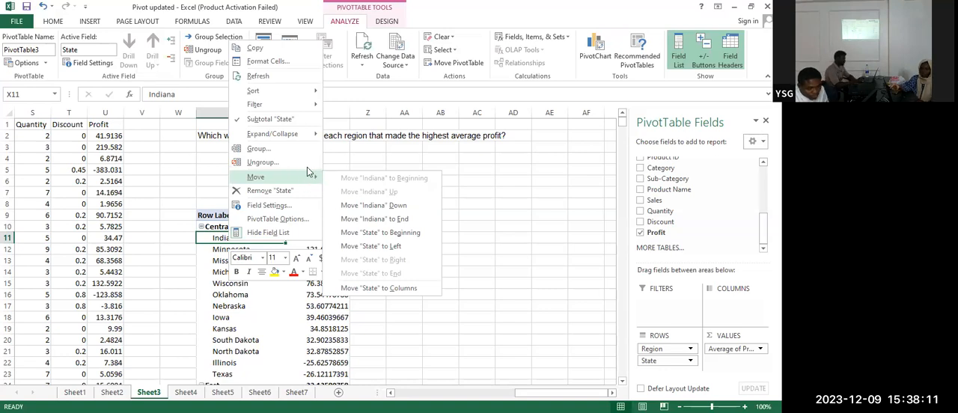
mouse_move(295, 92)
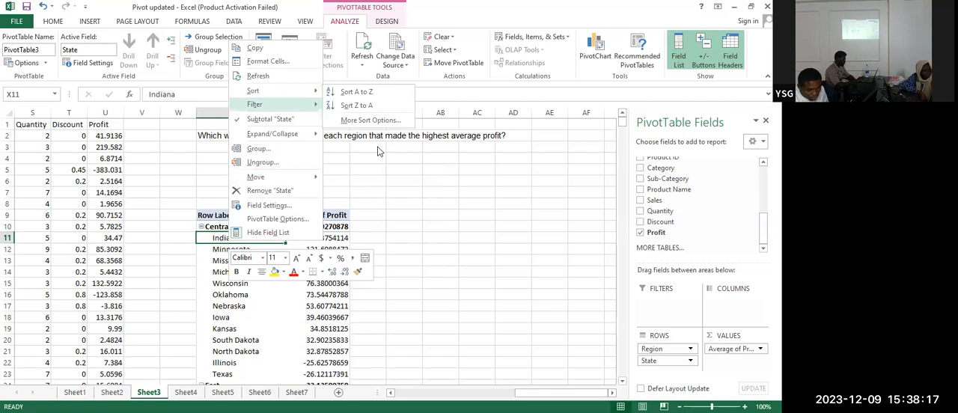
mouse_move(320, 105)
click(351, 149)
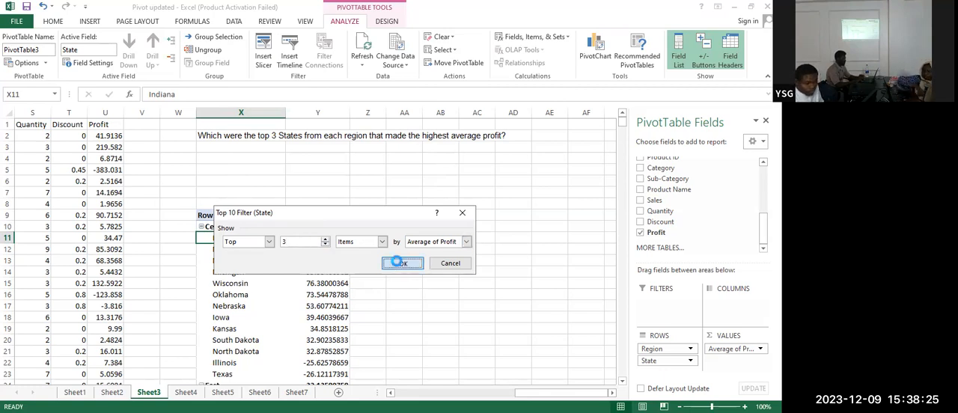
click(402, 263)
click(374, 267)
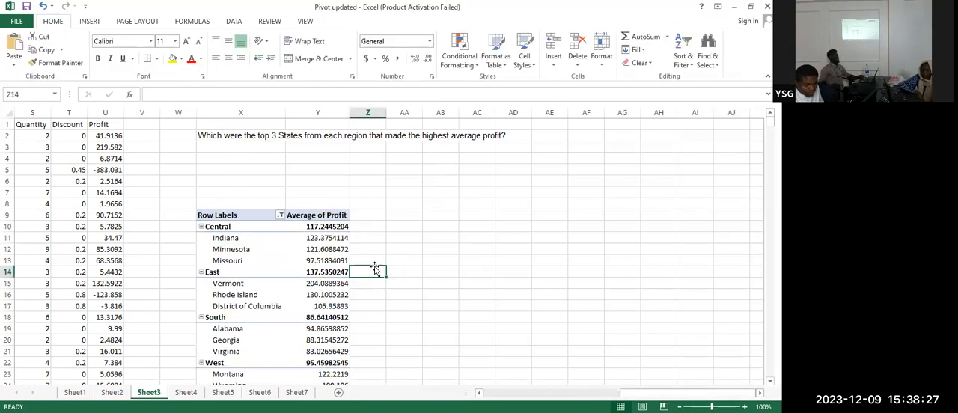
scroll(376, 269, down, 1)
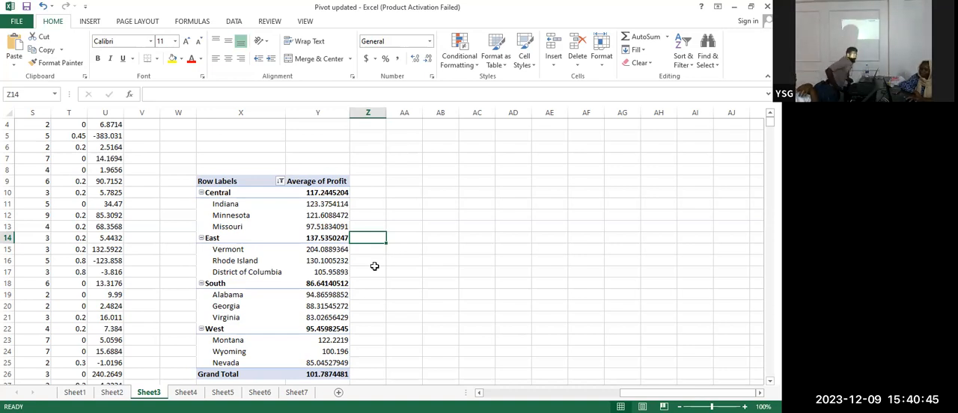
click(422, 204)
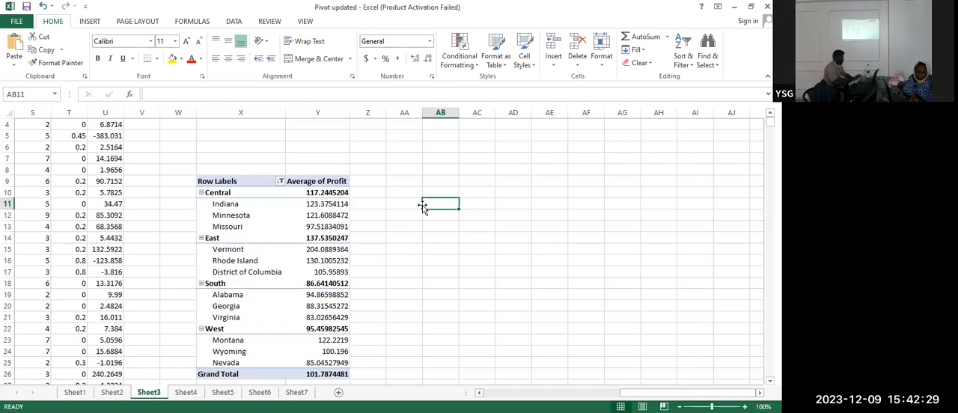
On Sheet4, insert a PivotTable from the range A1:U9995, placed on the existing worksheet at cell X9
click(185, 394)
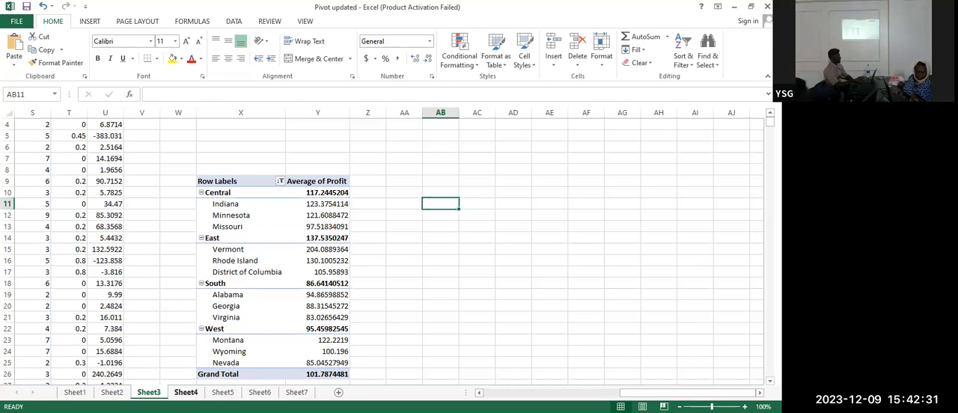
click(613, 278)
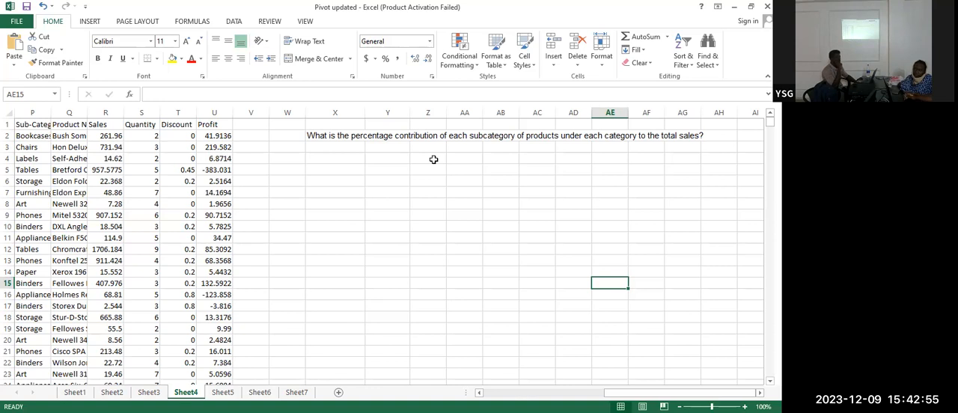
click(84, 202)
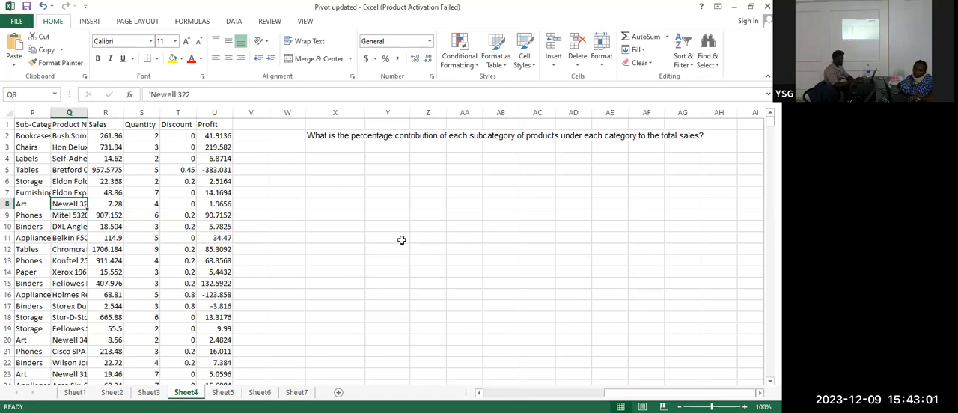
click(90, 21)
click(18, 48)
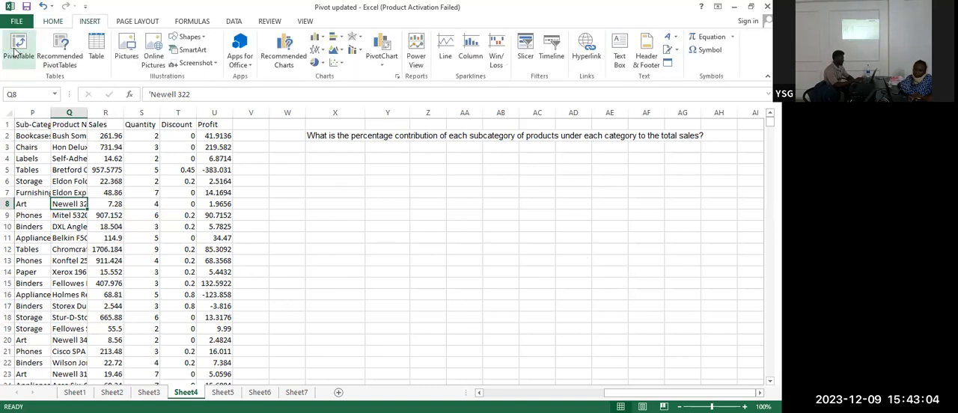
click(285, 267)
click(375, 321)
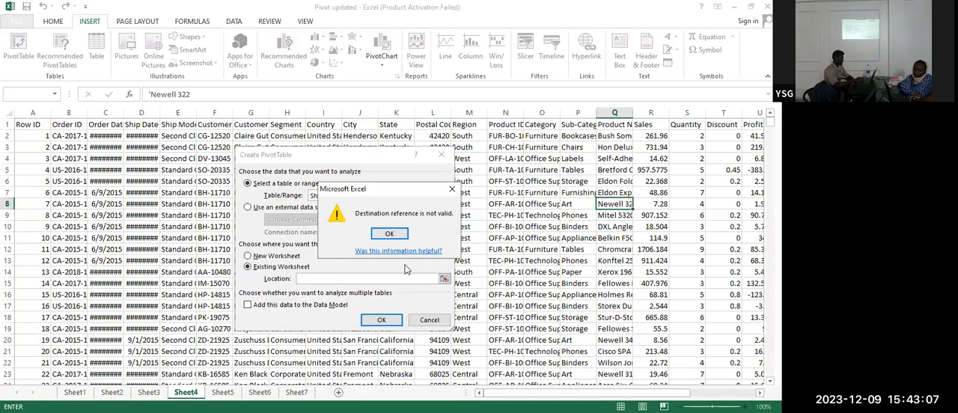
click(390, 234)
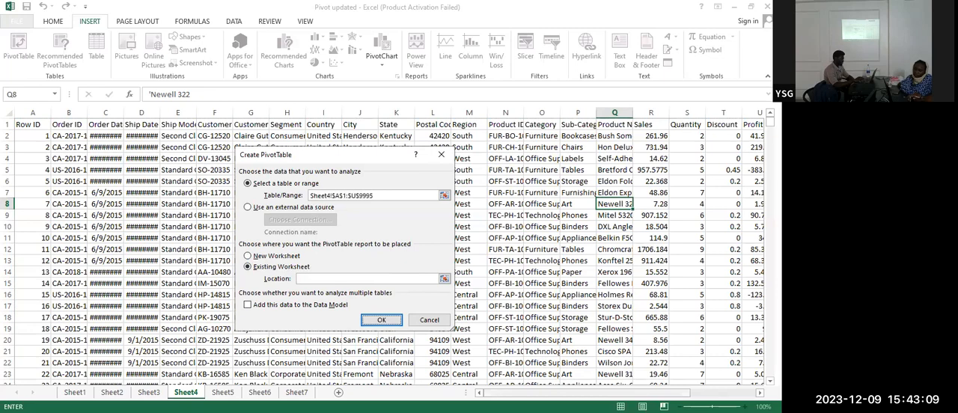
drag(569, 392, 619, 393)
click(674, 215)
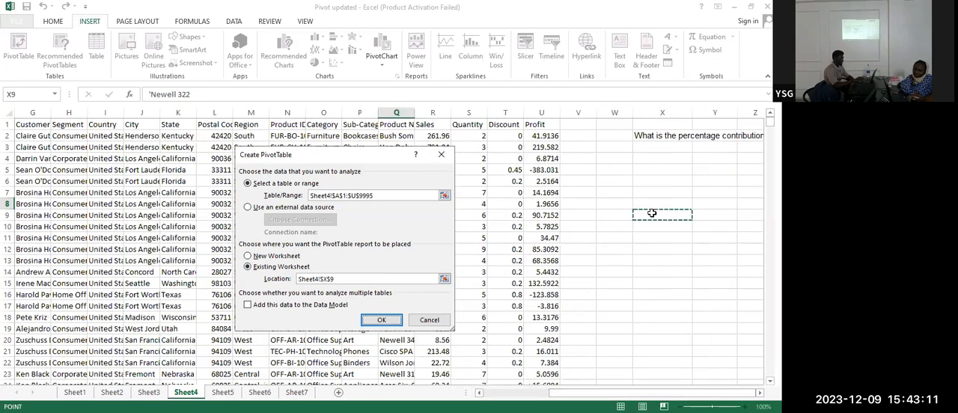
click(384, 320)
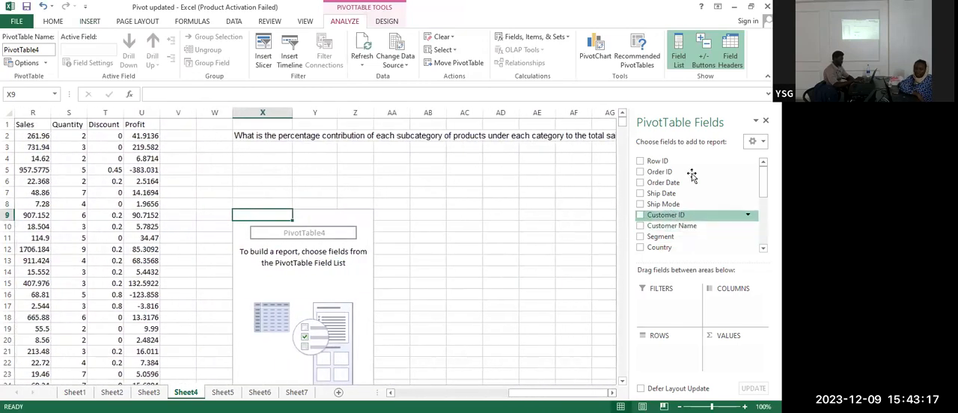
Add Category and Sub-Category to the new PivotTable's rows and Sales to its values
scroll(666, 203, down, 4)
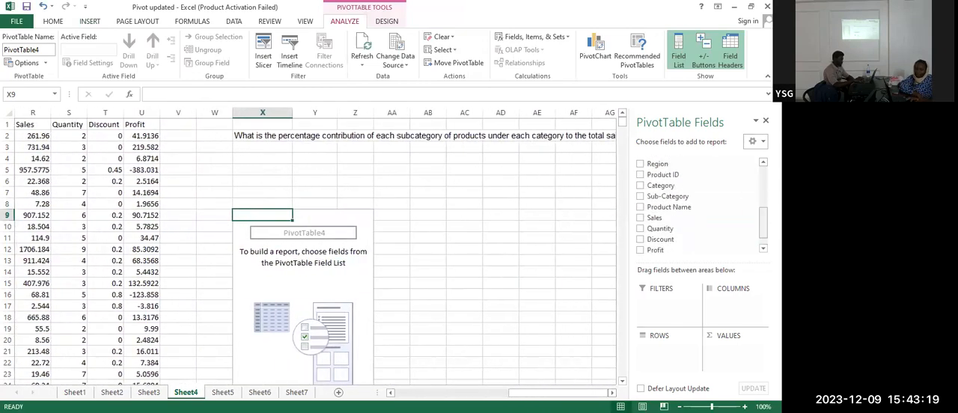
click(640, 186)
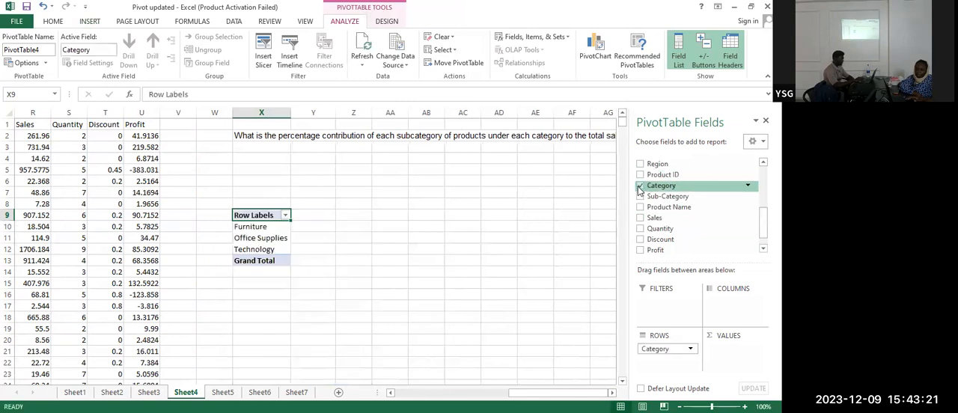
click(640, 197)
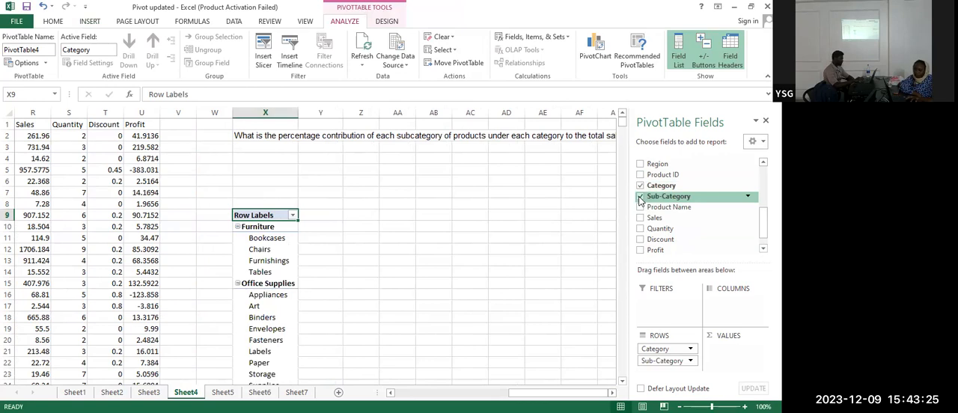
click(640, 218)
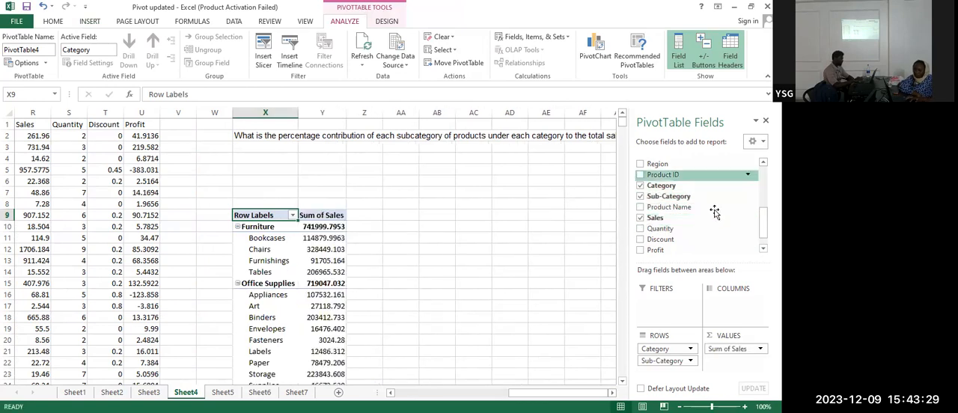
click(612, 393)
click(612, 392)
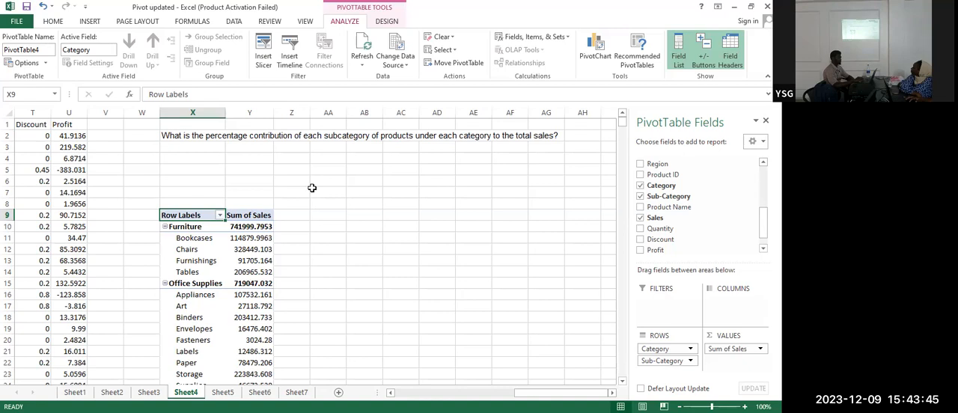
click(247, 214)
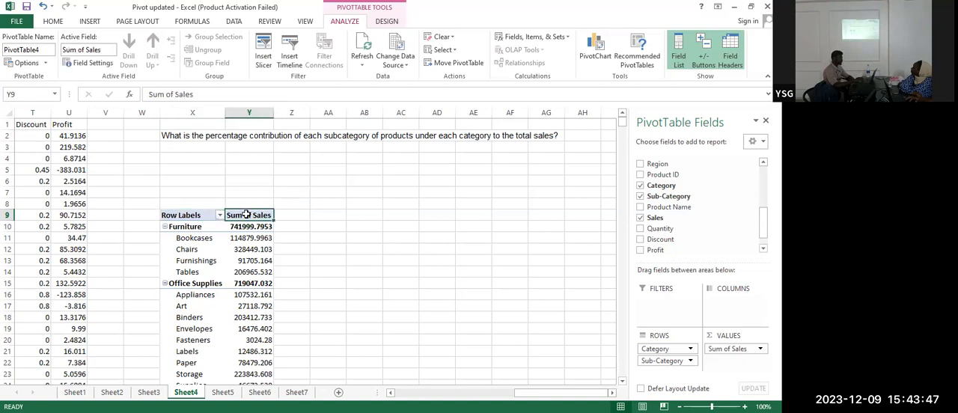
right_click(246, 215)
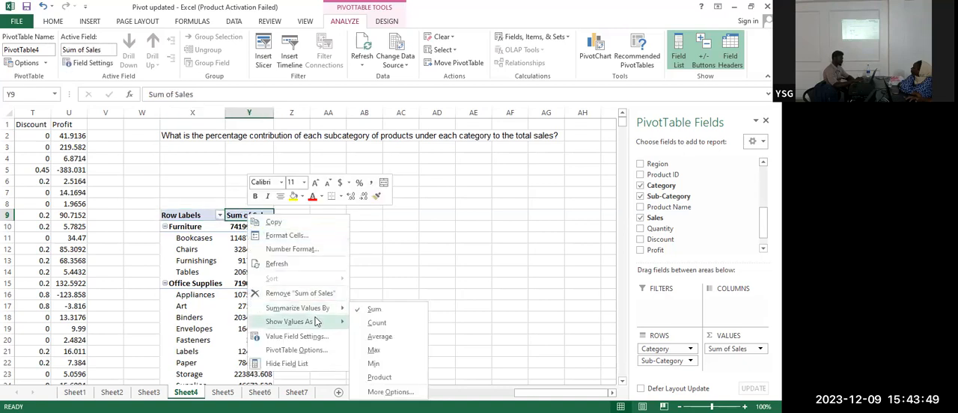
mouse_move(320, 323)
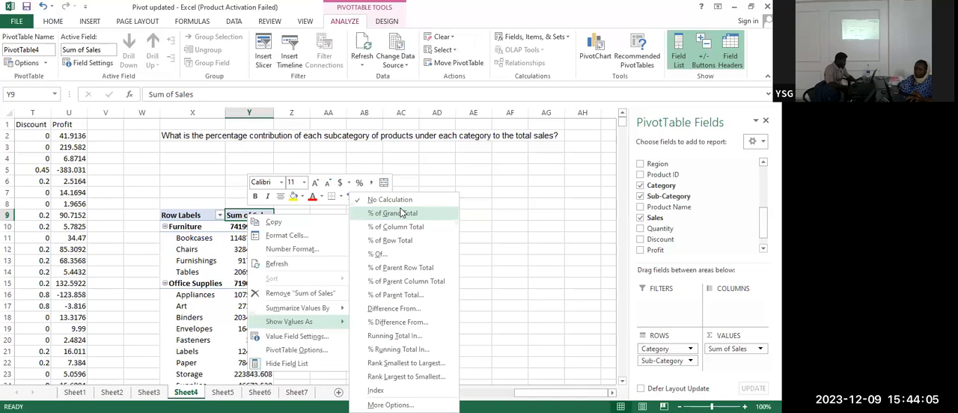
click(490, 268)
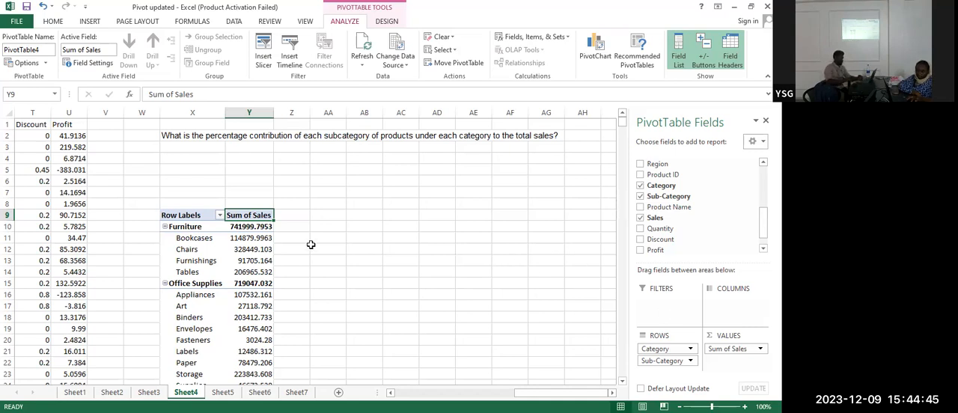
drag(243, 239, 245, 248)
click(246, 240)
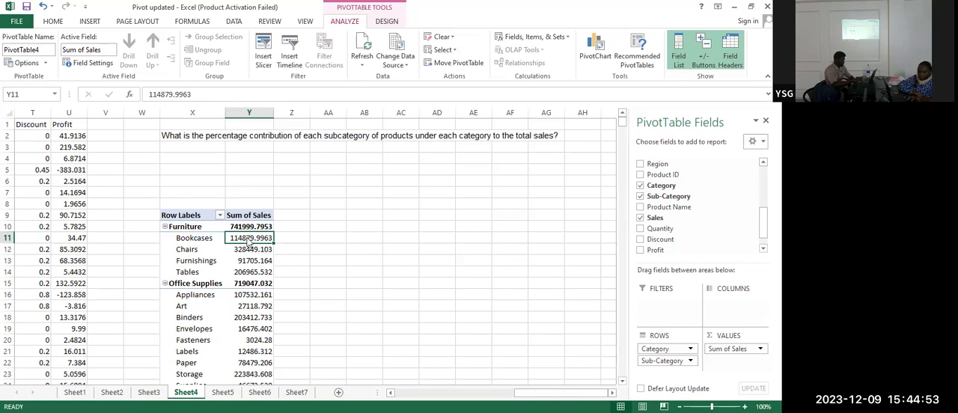
right_click(247, 239)
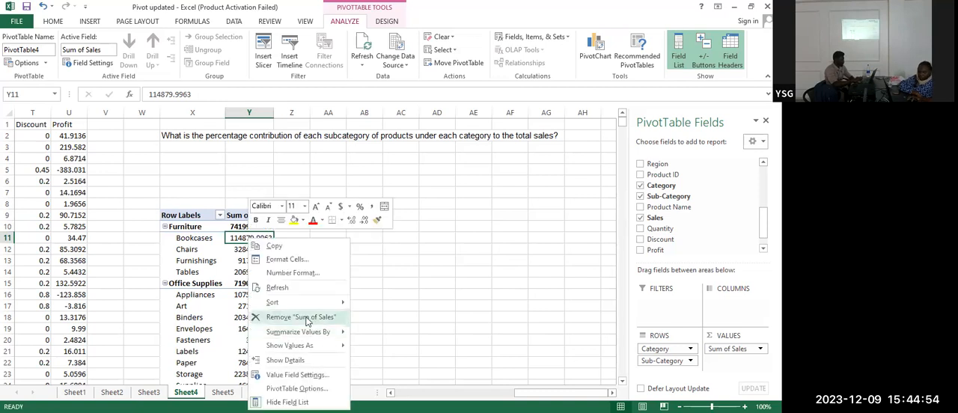
click(233, 255)
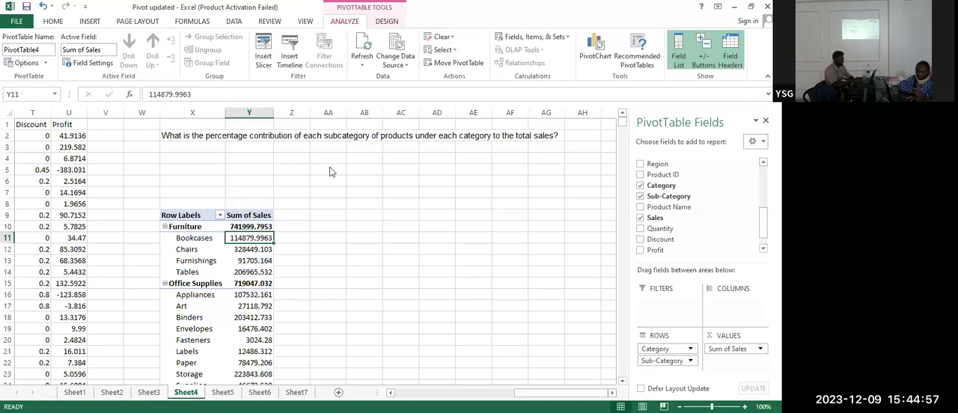
Show the PivotTable's Sum of Sales values as % of Grand Total
right_click(259, 254)
mouse_move(329, 187)
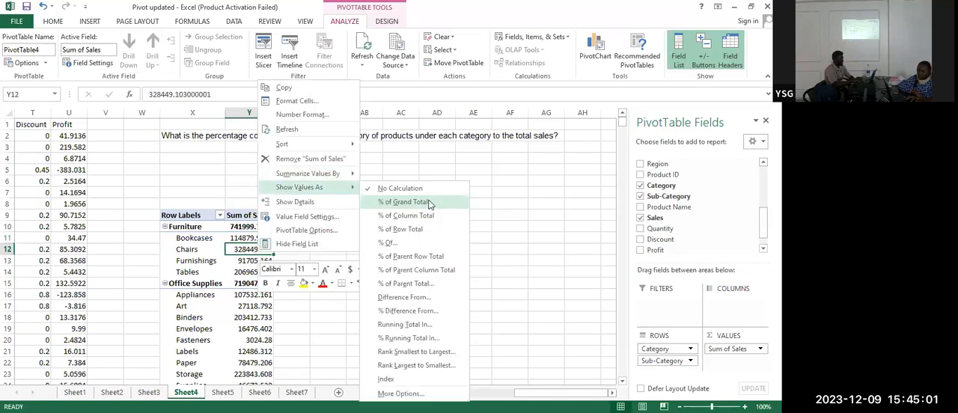
click(429, 204)
click(365, 257)
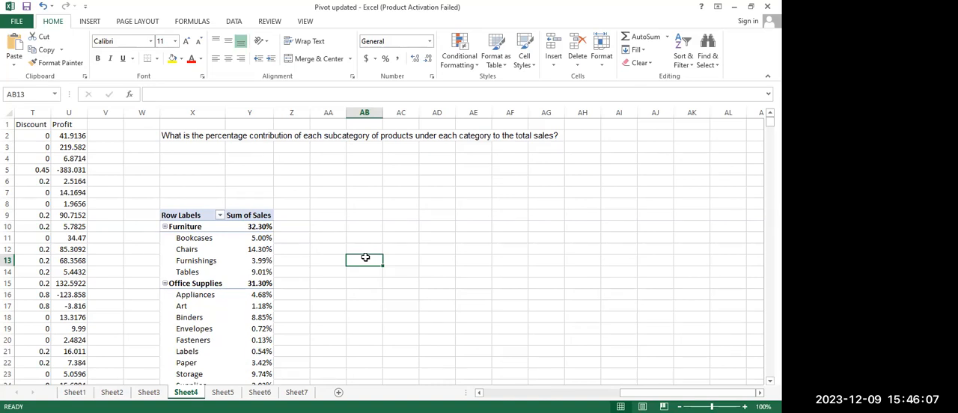
scroll(365, 258, down, 4)
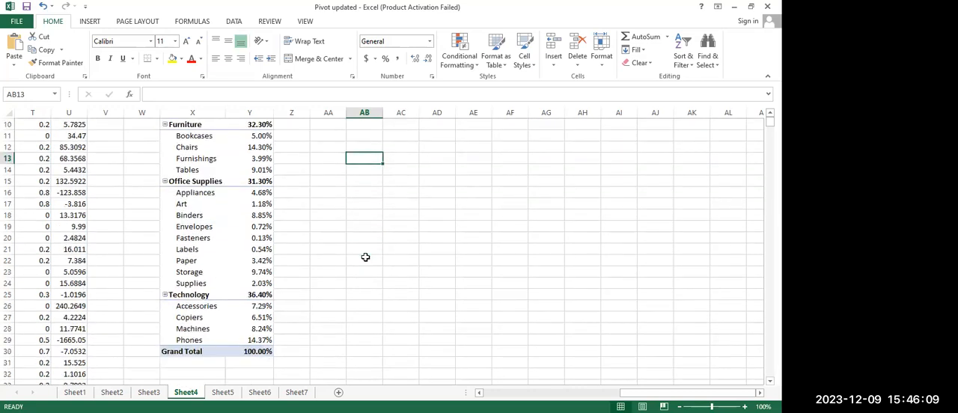
scroll(365, 257, up, 2)
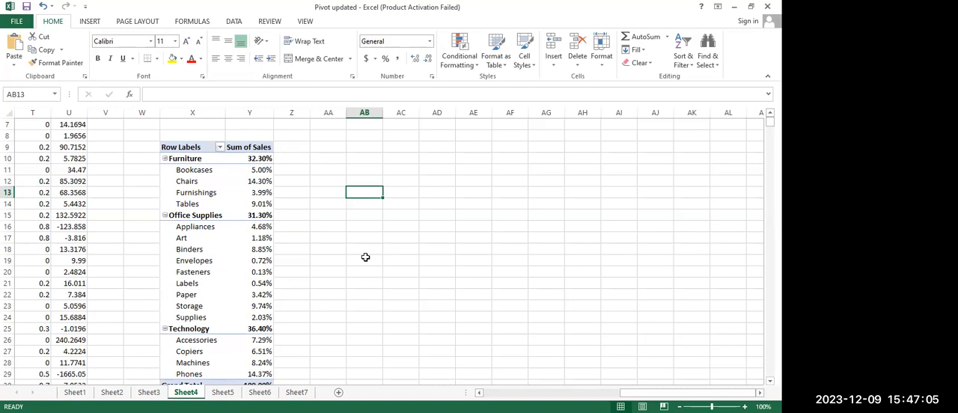
scroll(284, 242, up, 2)
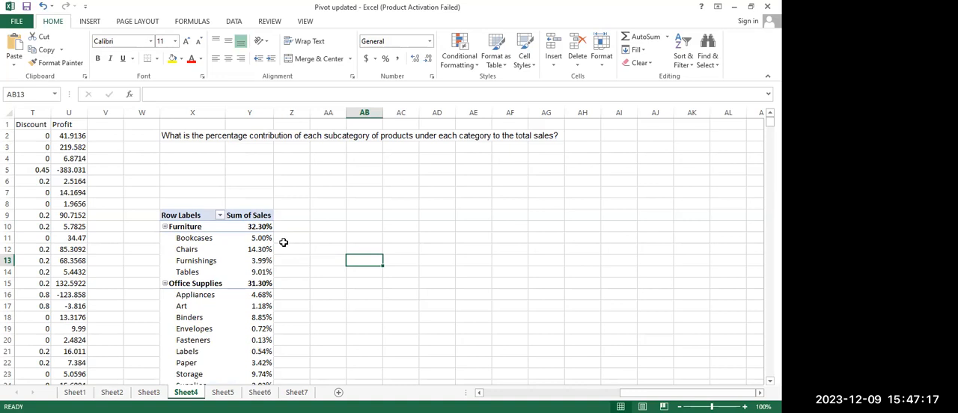
scroll(284, 242, down, 3)
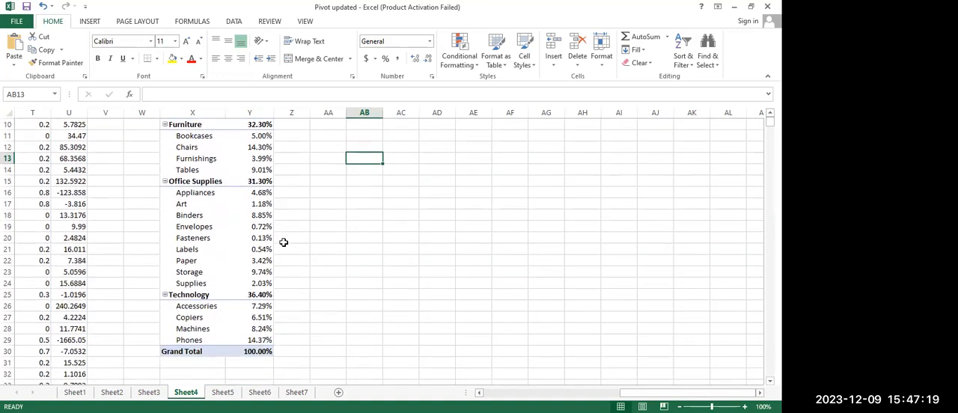
scroll(283, 242, up, 3)
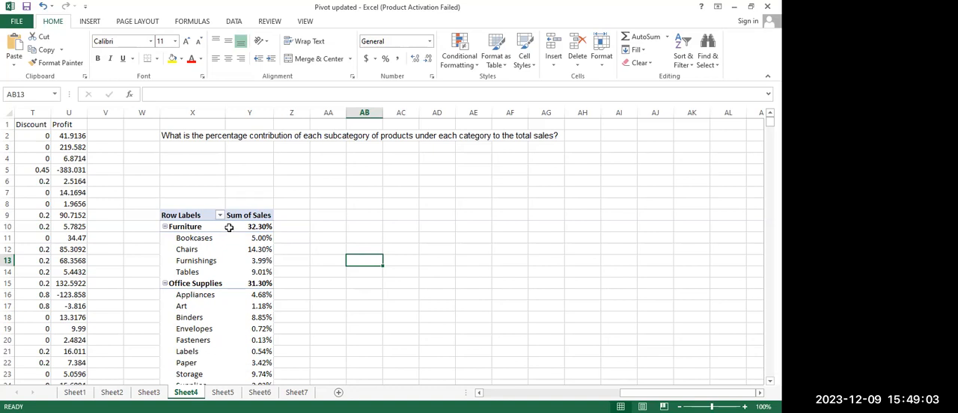
mouse_move(229, 228)
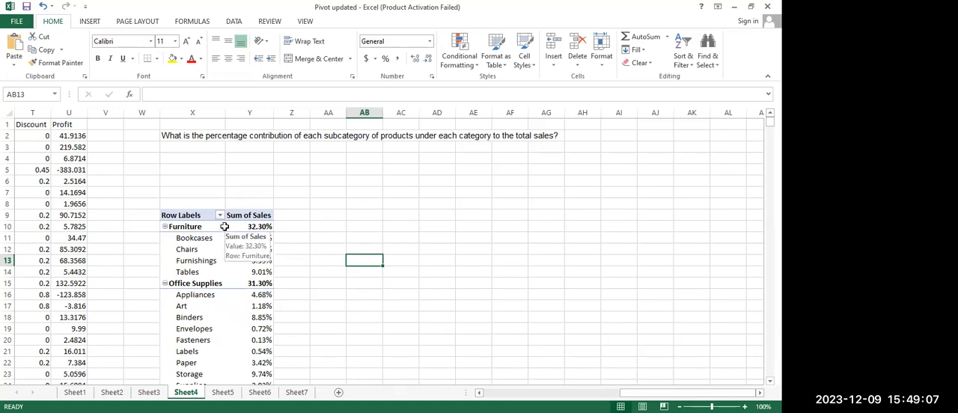
click(190, 237)
right_click(191, 236)
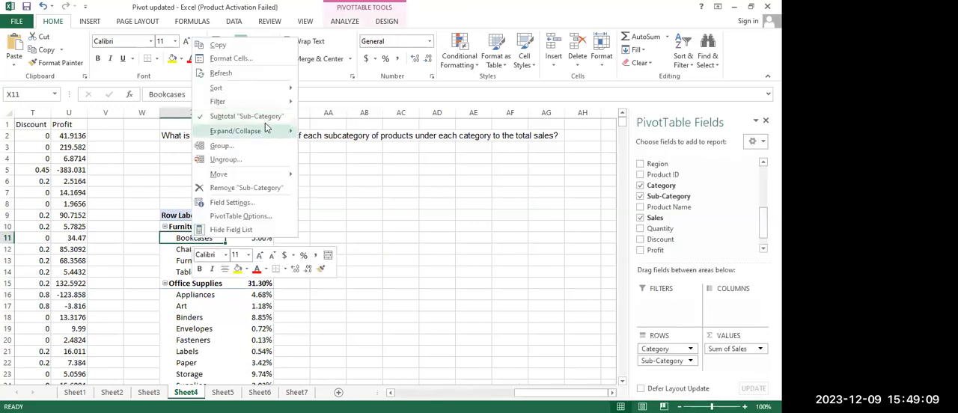
mouse_move(260, 109)
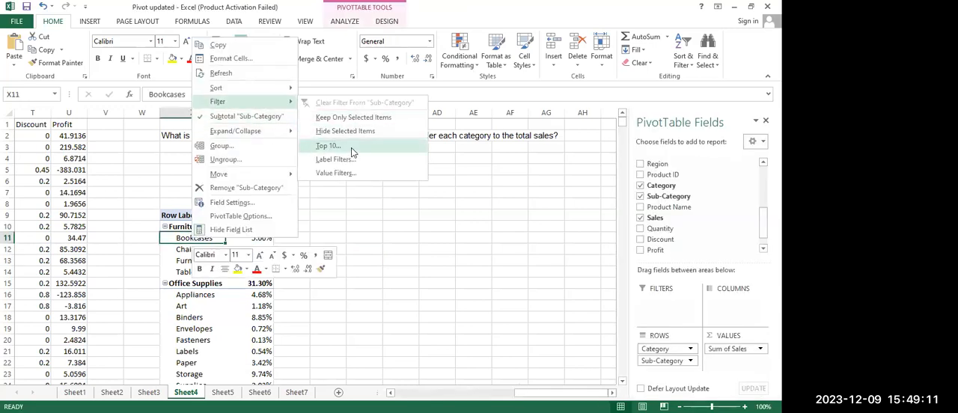
key(Escape)
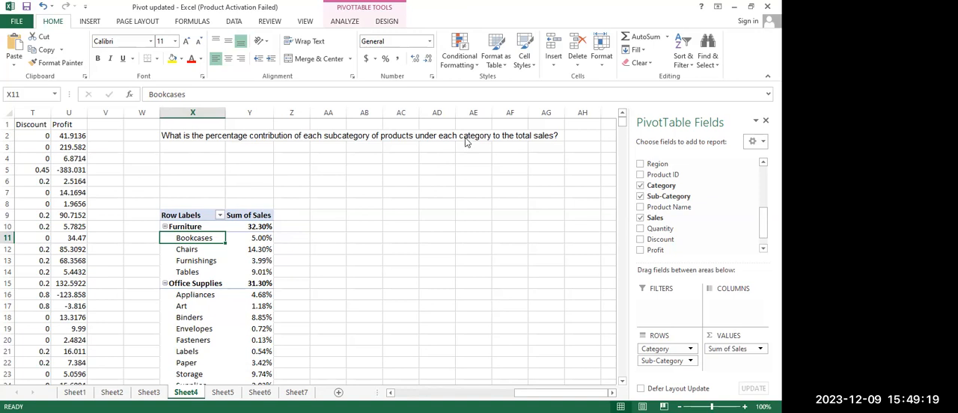
Review each subcategory's percentage contribution to total sales throughout the PivotTable on Sheet4
click(281, 248)
scroll(281, 249, down, 7)
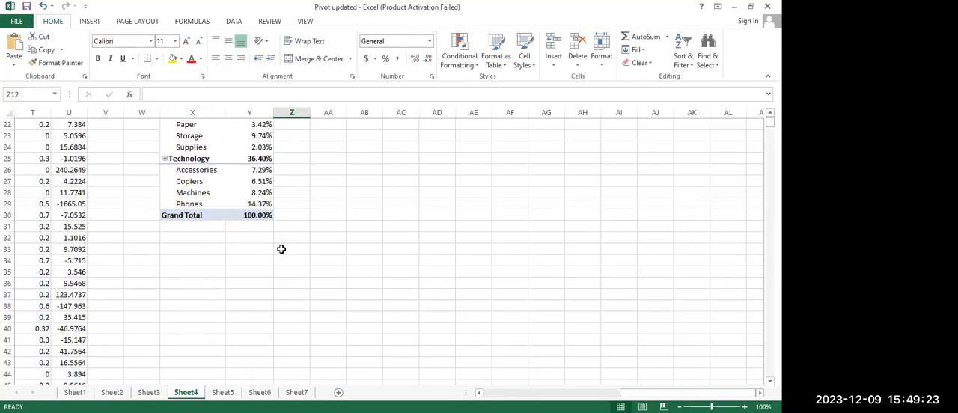
scroll(281, 249, up, 7)
scroll(281, 248, down, 2)
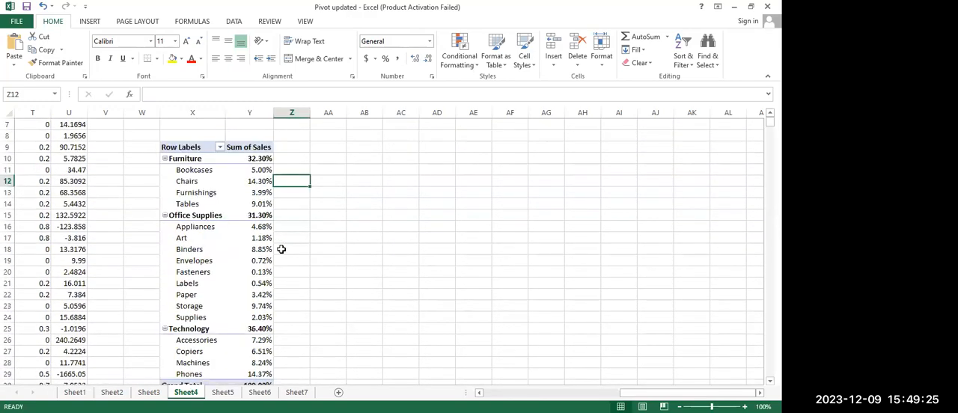
scroll(281, 248, up, 2)
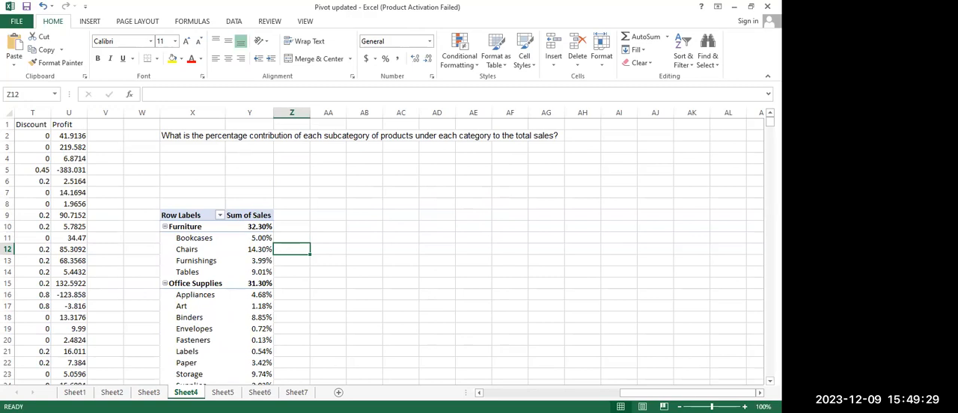
Delete the leftover Order Date timeline from Sheet6
click(221, 394)
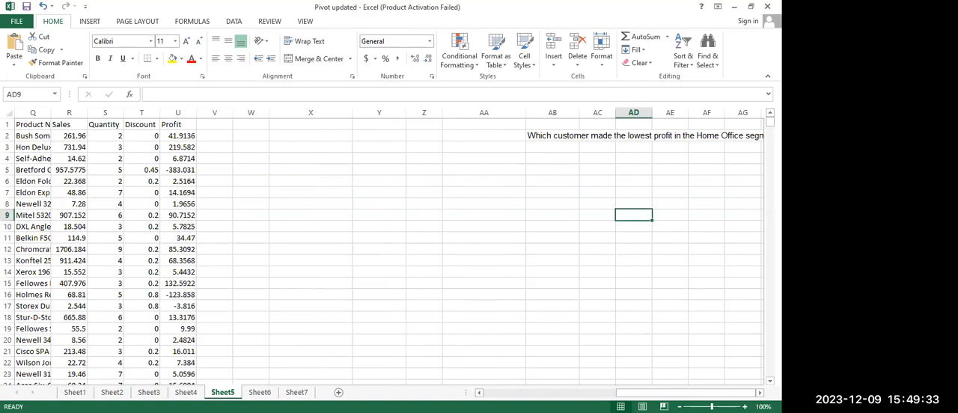
click(260, 393)
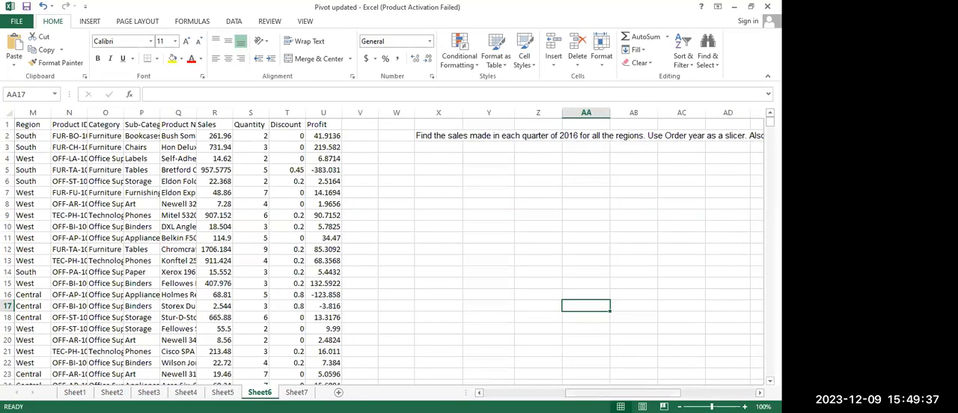
drag(636, 393, 472, 216)
click(474, 222)
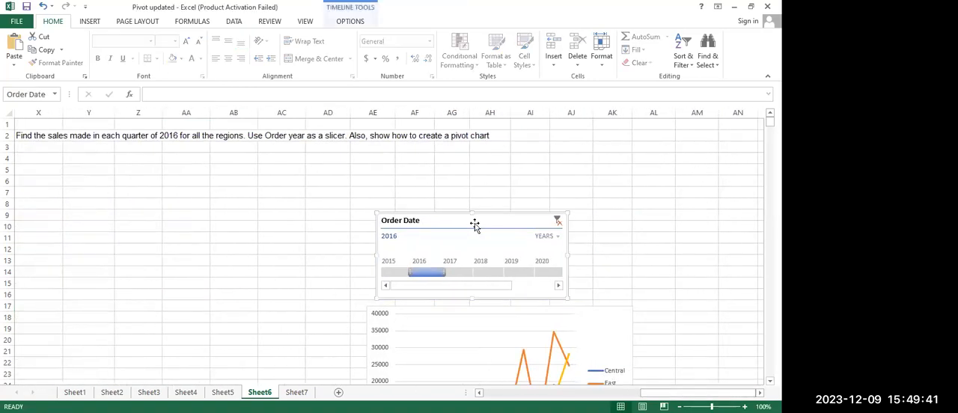
key(Delete)
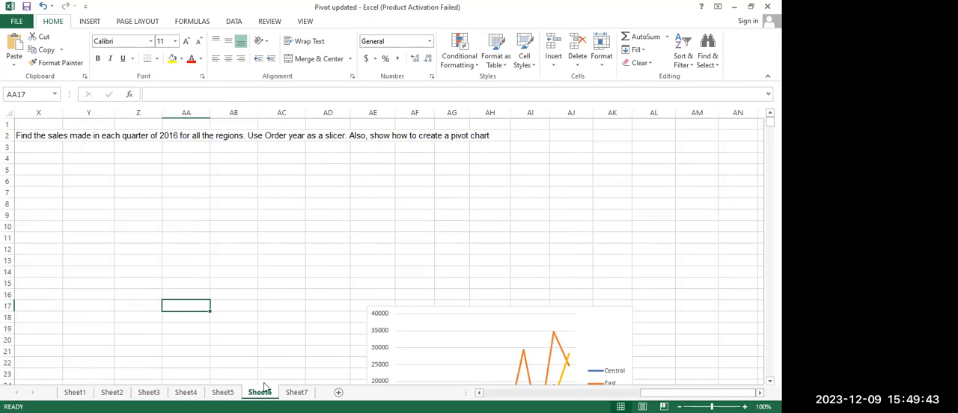
Delete the leftover line chart of sales by region from Sheet6
click(296, 392)
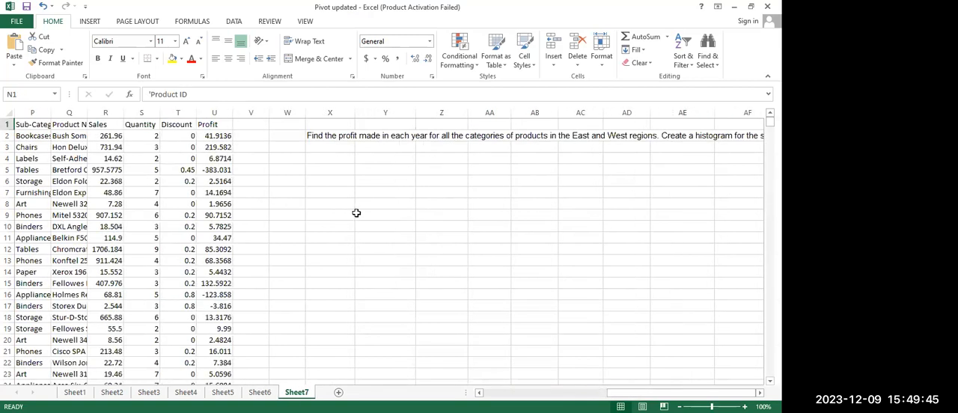
click(260, 392)
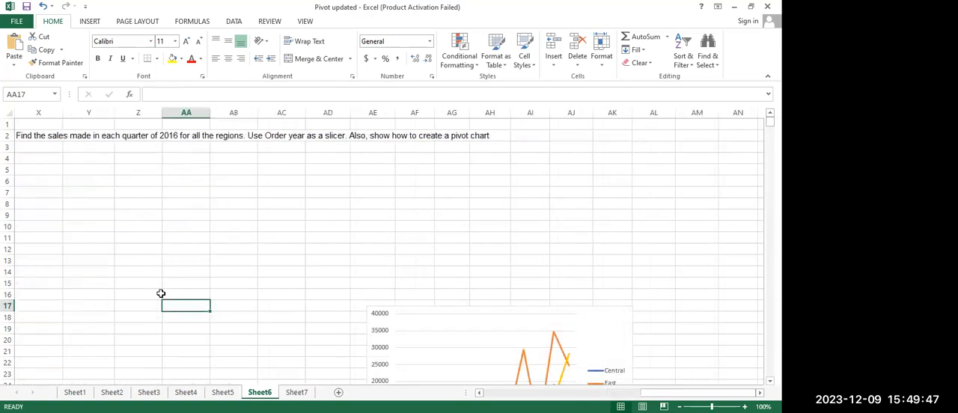
drag(651, 393, 591, 391)
click(667, 319)
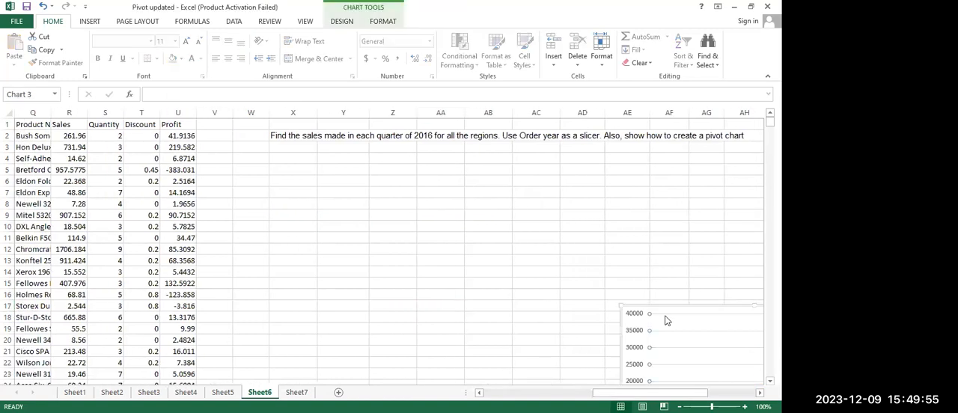
key(Delete)
click(667, 316)
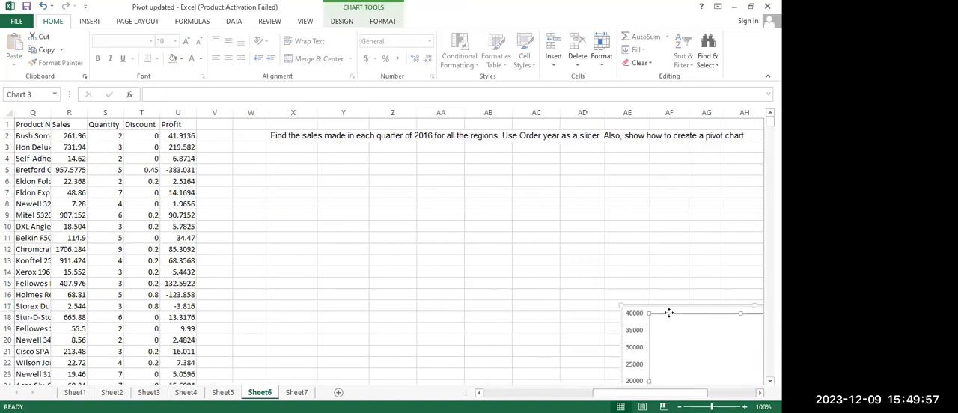
key(Delete)
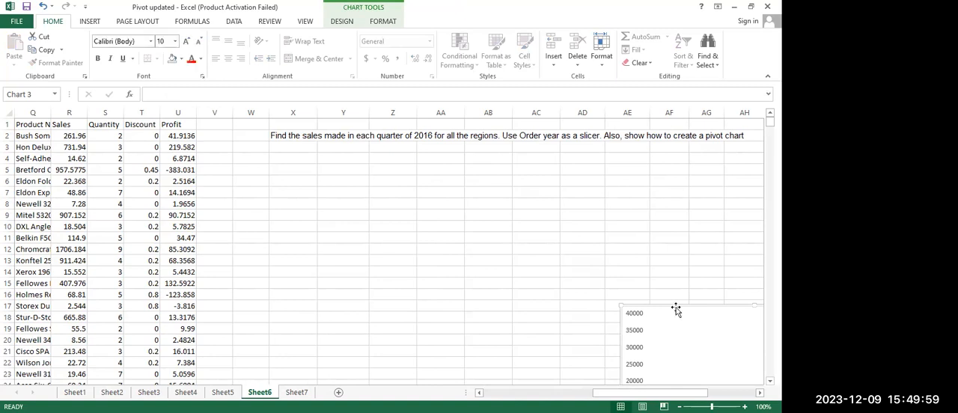
key(Delete)
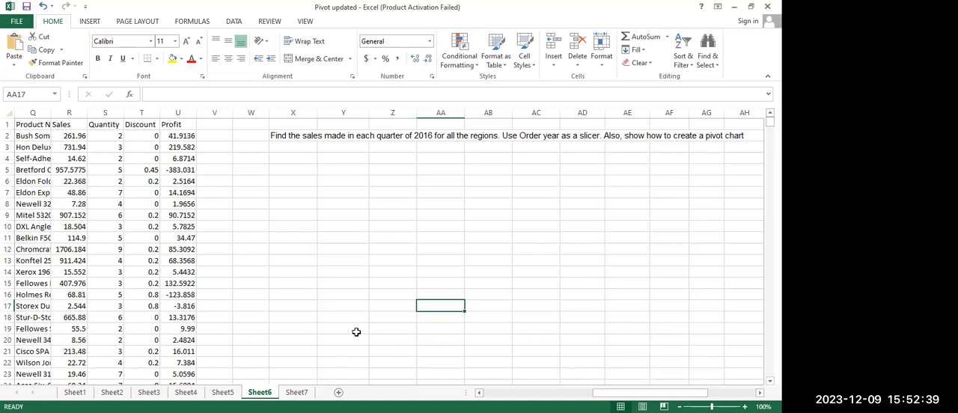
Insert a PivotTable from the order data on Sheet6, placed on the existing worksheet at cell Y11
key(Left)
key(Left)
key(Left)
key(Left)
key(Left)
key(Left)
key(Left)
key(Left)
key(Left)
key(Left)
key(Left)
key(Left)
key(Left)
key(Left)
key(Left)
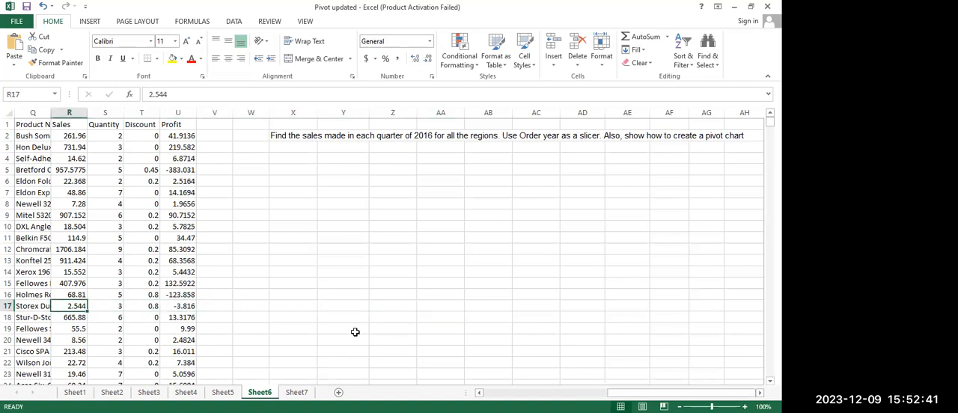
key(Left)
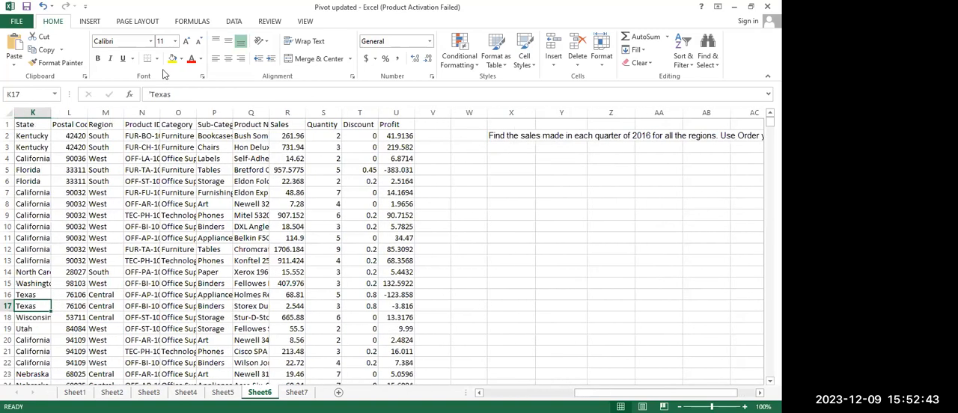
click(89, 21)
click(24, 50)
key(alt+e)
drag(597, 392, 703, 390)
click(487, 234)
click(380, 320)
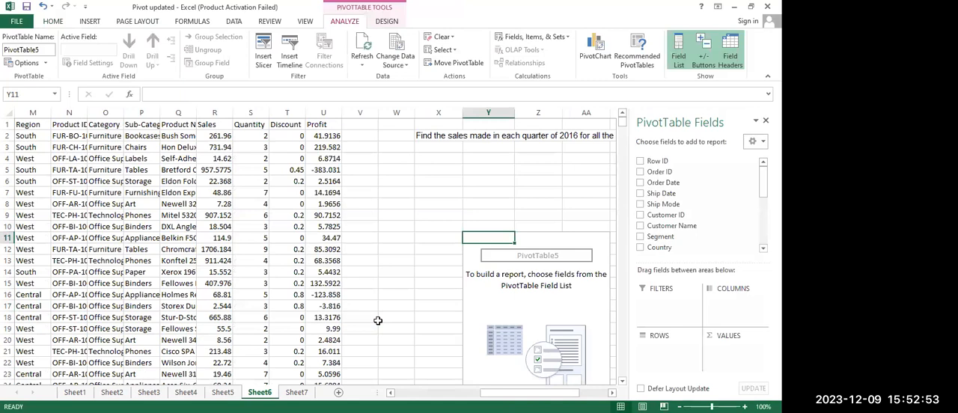
drag(583, 393, 611, 393)
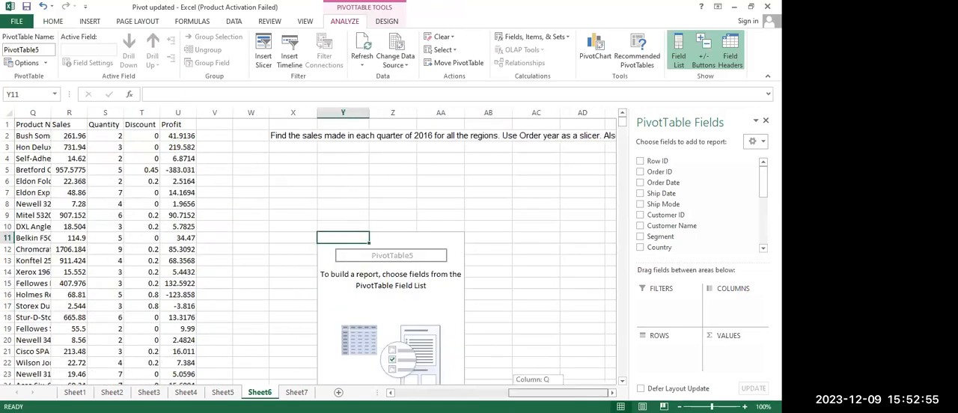
Add Sales to the PivotTable's values and Region to its rows
scroll(674, 213, down, 2)
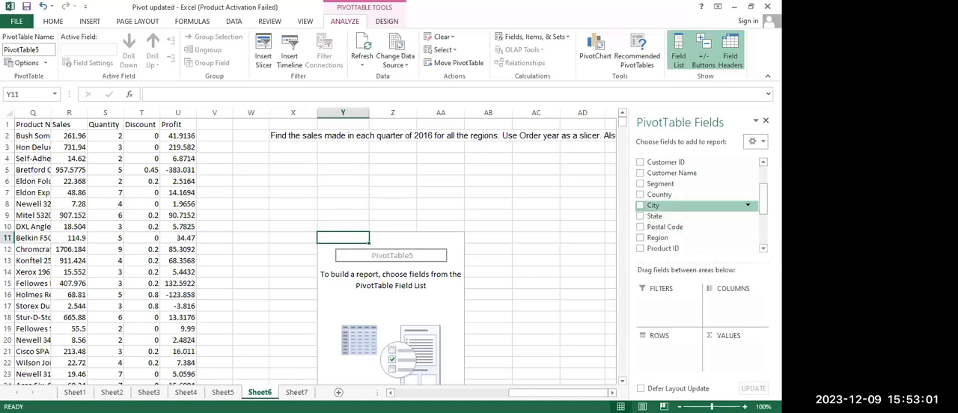
scroll(694, 213, up, 2)
scroll(695, 213, down, 5)
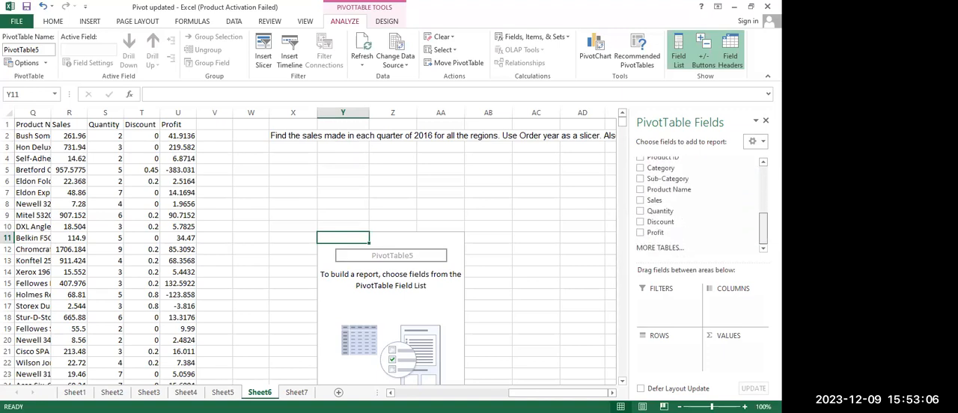
click(640, 200)
scroll(696, 217, up, 2)
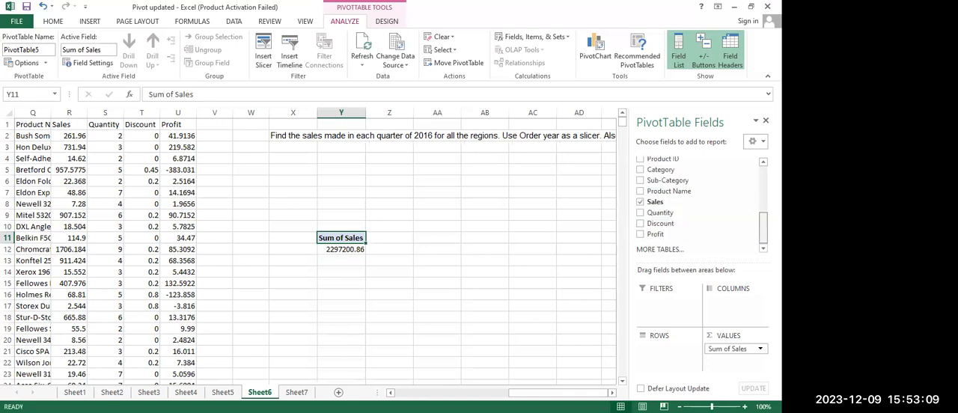
click(639, 199)
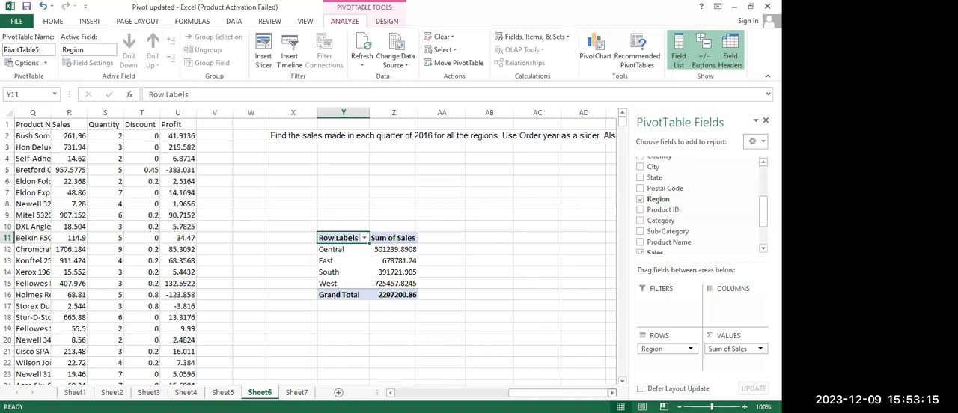
Add Order Date to the PivotTable's rows beneath Region and look through the daily sales rows
scroll(315, 247, right, 2)
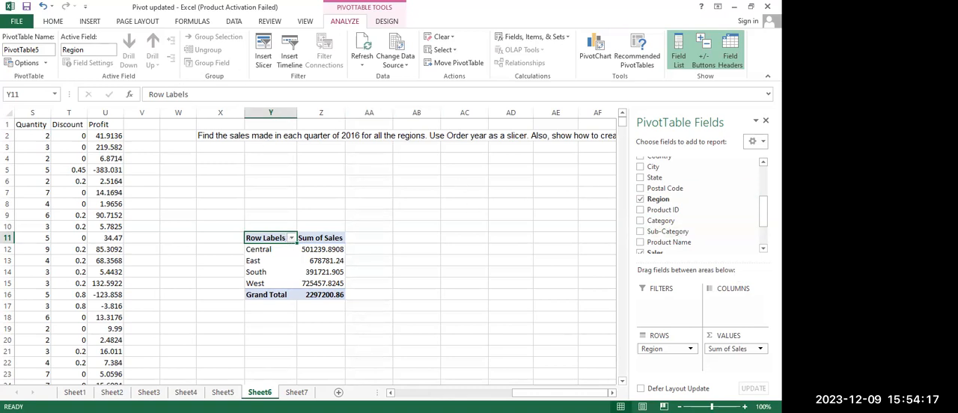
scroll(700, 202, down, 3)
scroll(700, 202, up, 5)
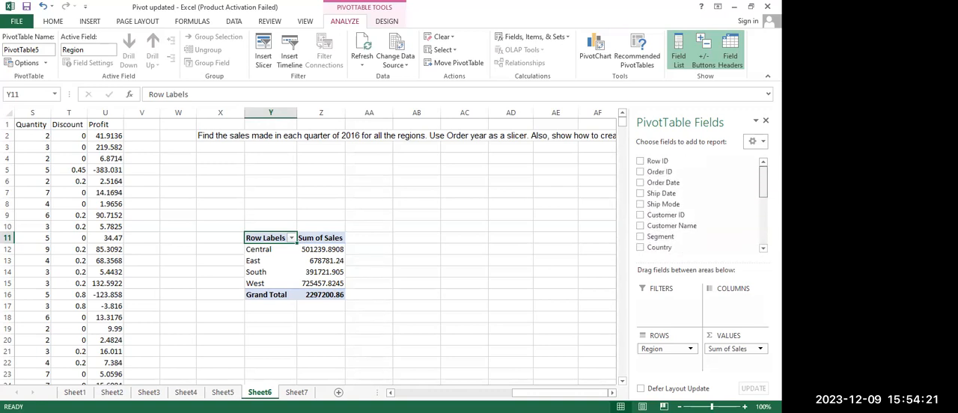
click(640, 183)
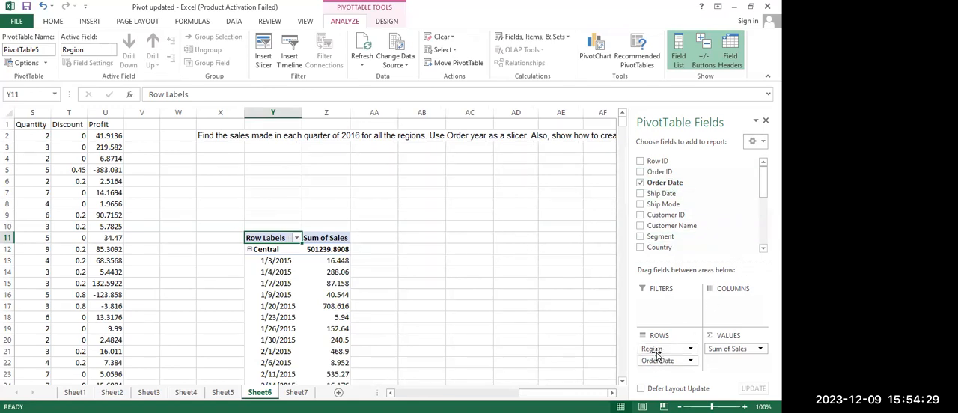
drag(655, 355, 600, 282)
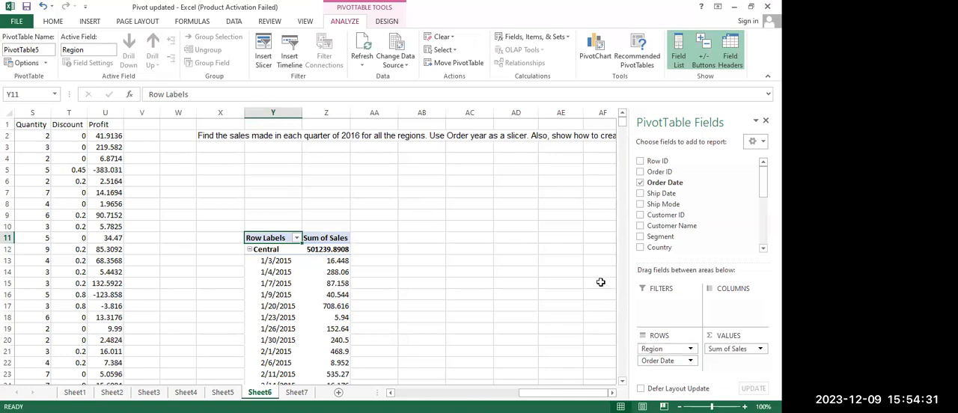
scroll(600, 282, down, 1)
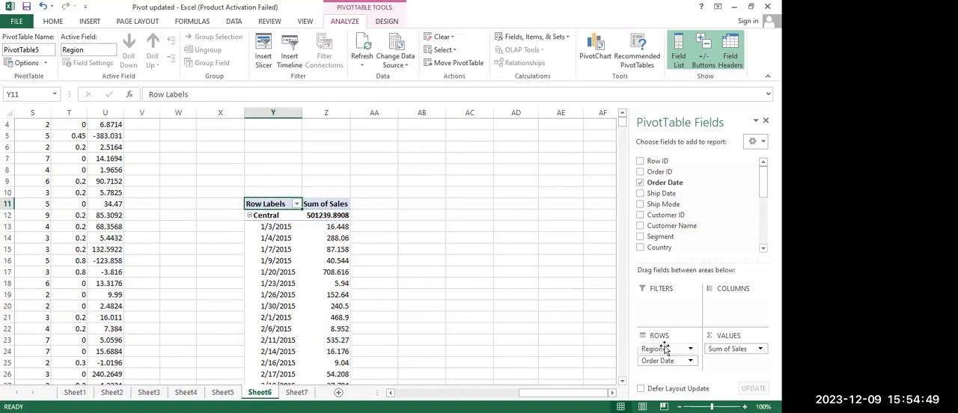
scroll(528, 253, up, 1)
scroll(528, 252, up, 1)
scroll(528, 253, down, 11)
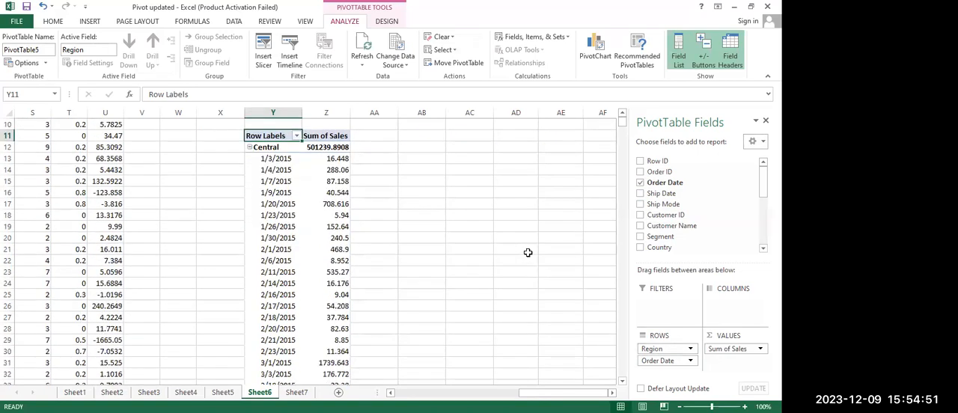
scroll(528, 253, up, 11)
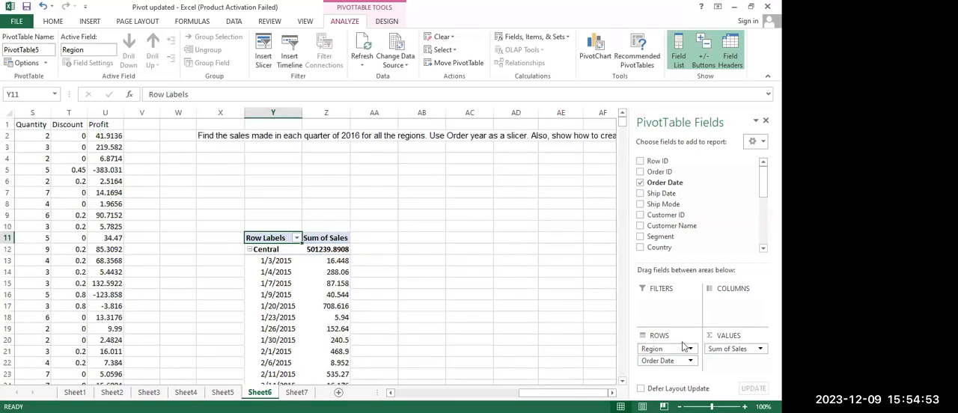
Try Order Date as a report filter and as the outer row field, and return it to the rows beneath Region
drag(662, 362, 672, 306)
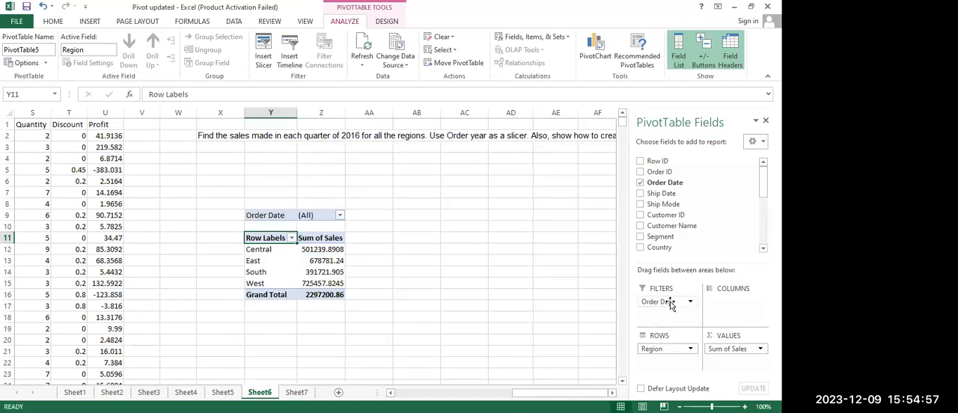
click(341, 216)
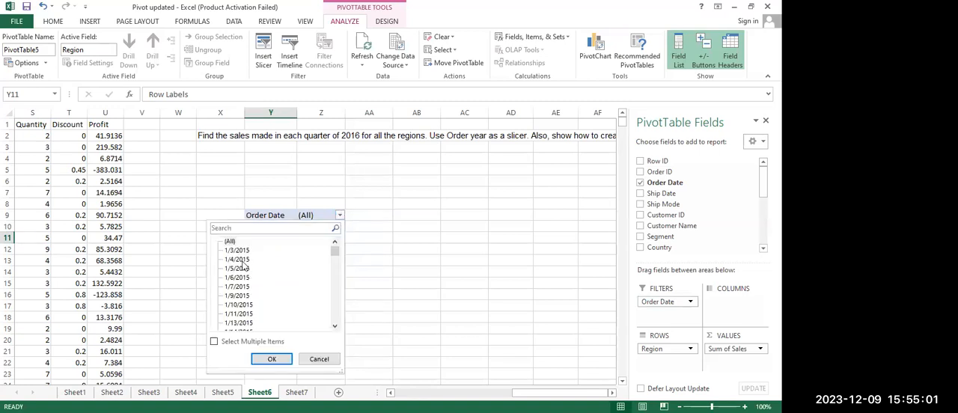
click(338, 215)
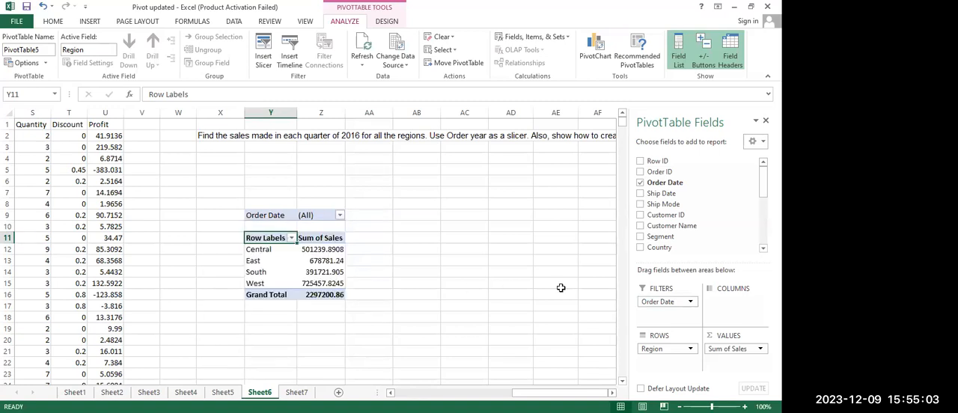
drag(664, 302, 661, 368)
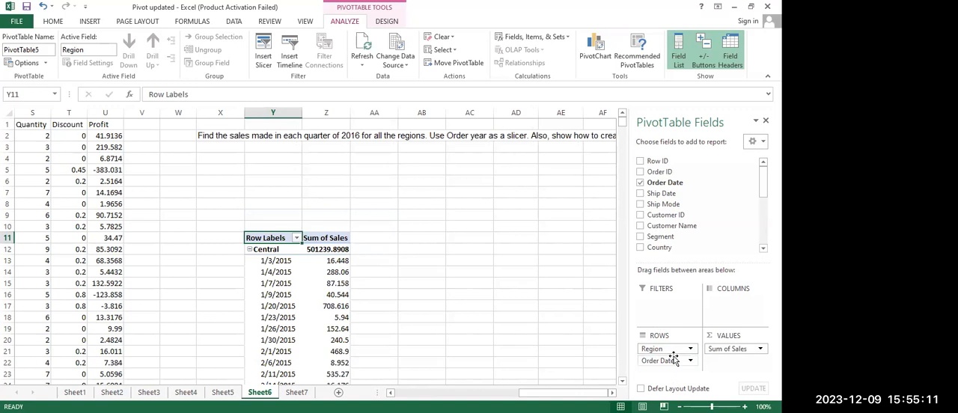
drag(660, 349, 660, 366)
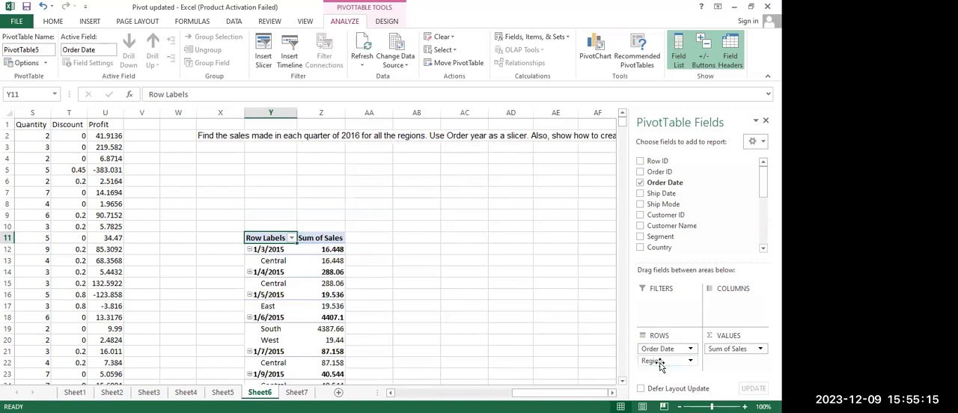
drag(656, 345, 655, 374)
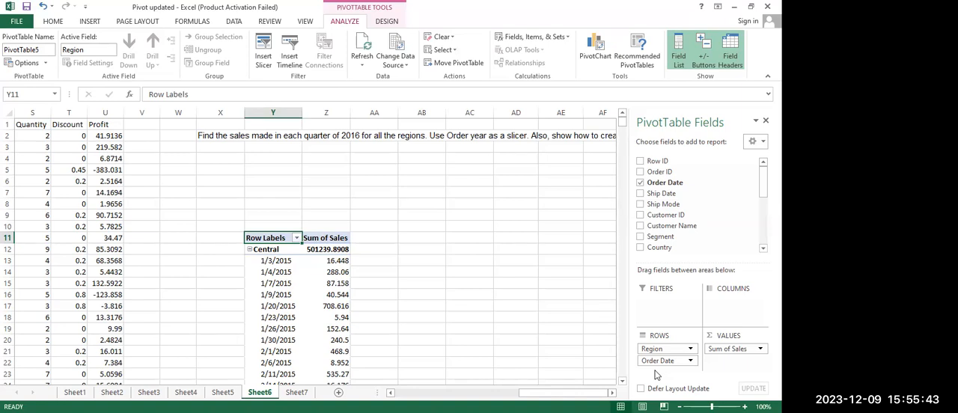
Group the PivotTable's Order Date items by Months, Quarters and Years
click(258, 265)
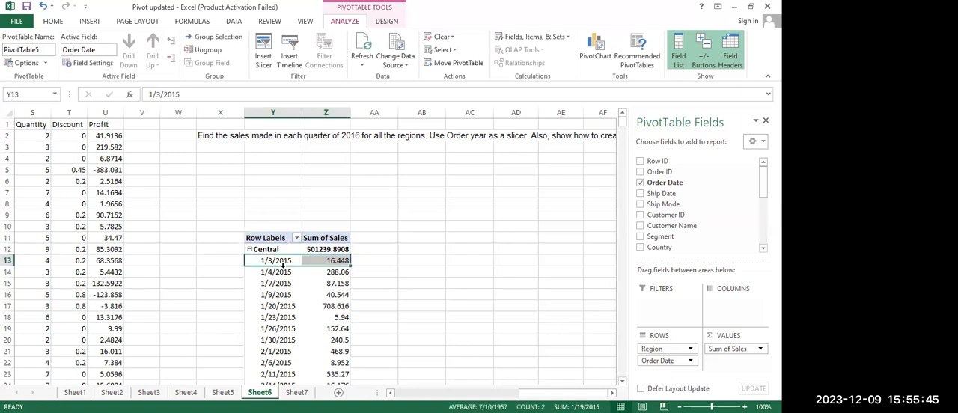
click(291, 271)
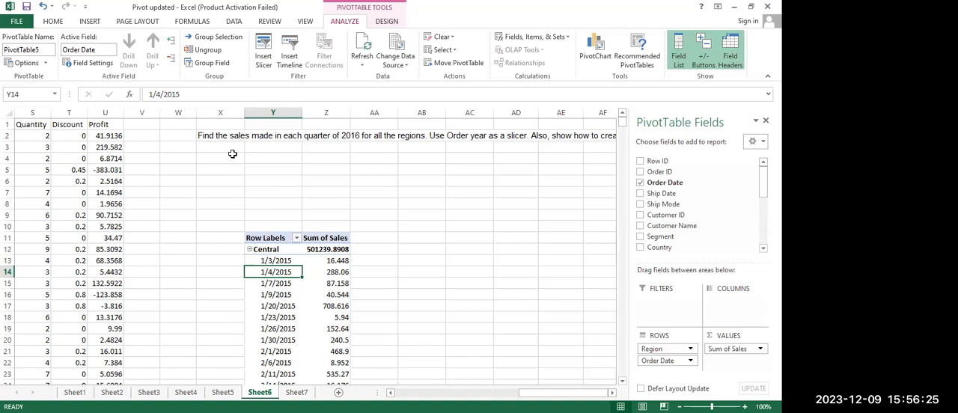
click(218, 39)
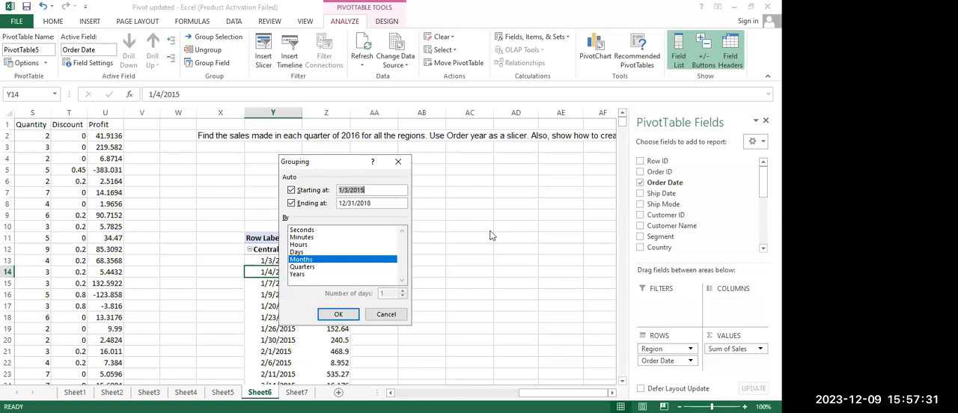
click(318, 267)
click(311, 274)
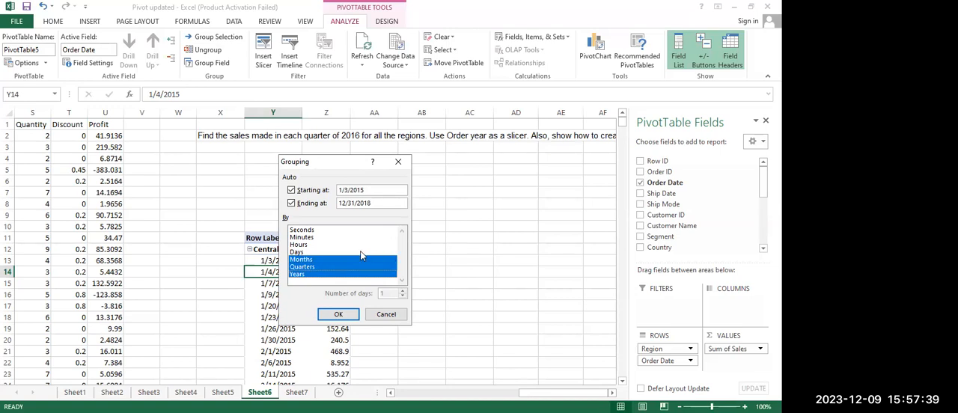
click(338, 318)
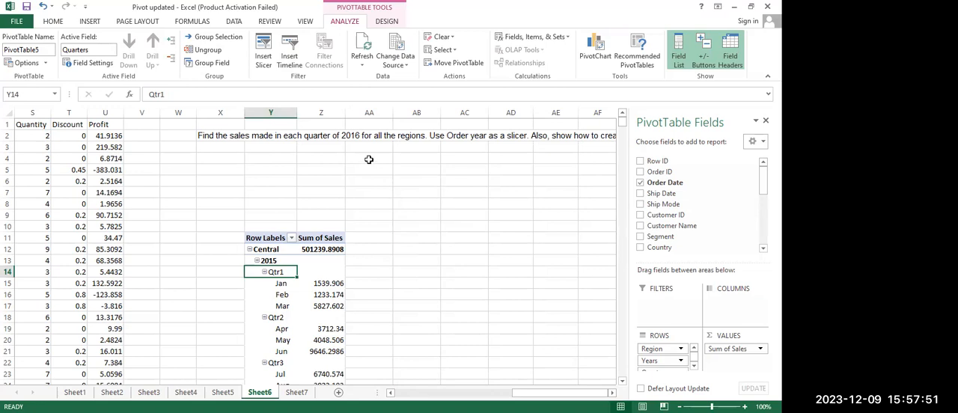
Remove Months from the Order Date grouping, keeping Quarters and Years, and look over the regrouped rows
click(214, 36)
click(315, 259)
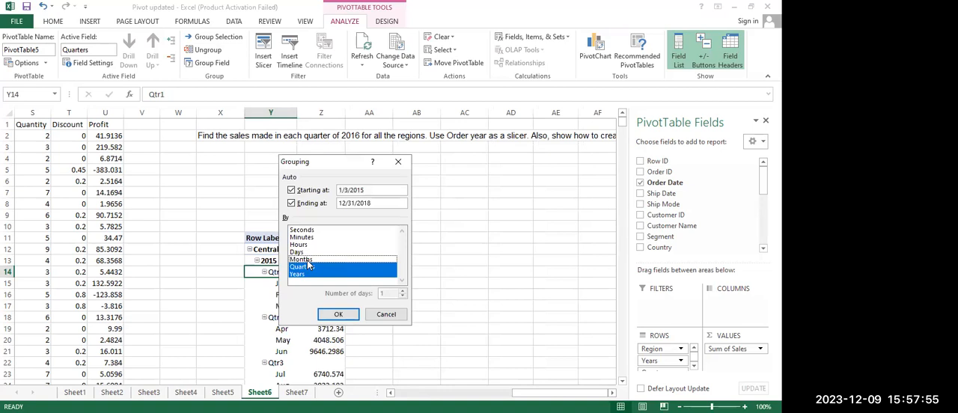
click(335, 314)
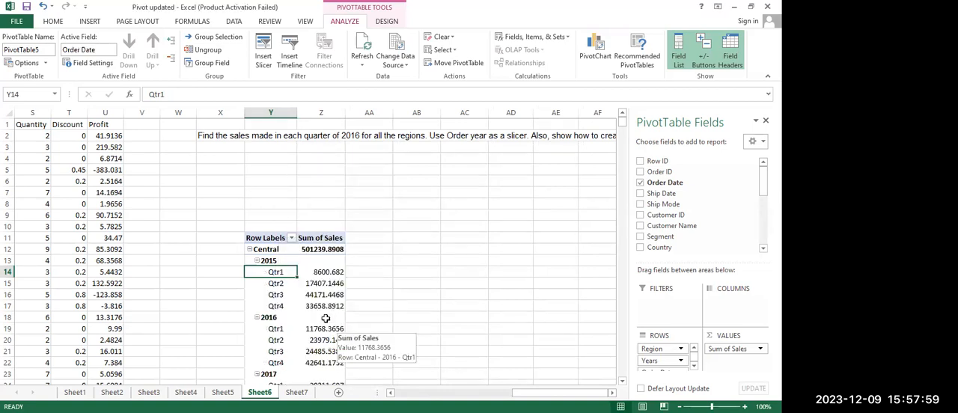
scroll(297, 327, down, 6)
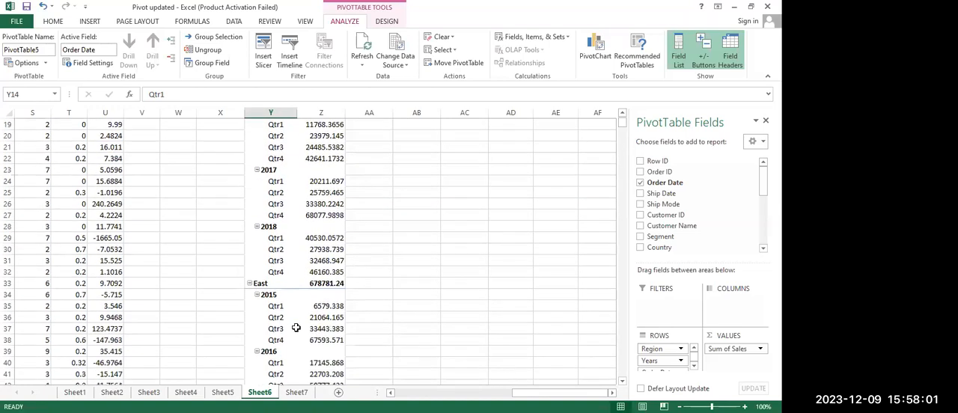
scroll(296, 328, up, 6)
click(271, 262)
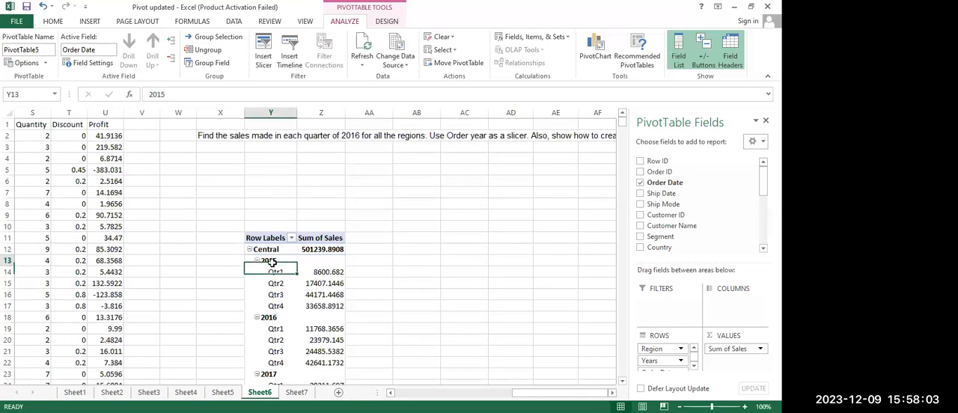
right_click(270, 261)
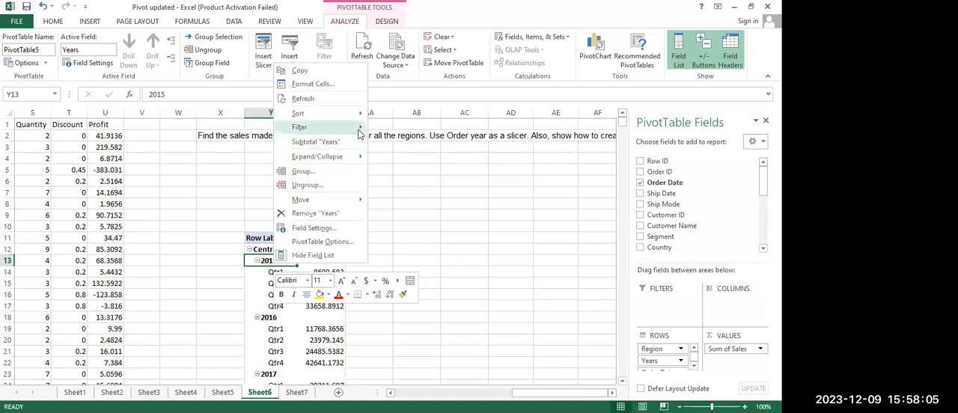
mouse_move(360, 132)
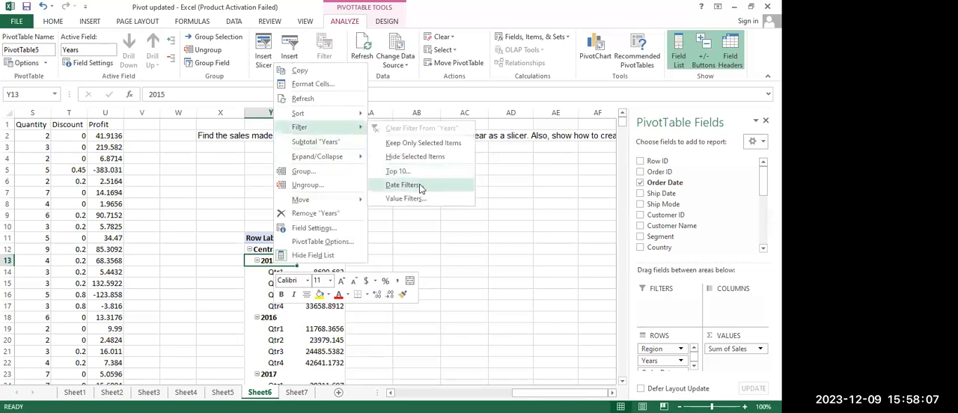
click(421, 187)
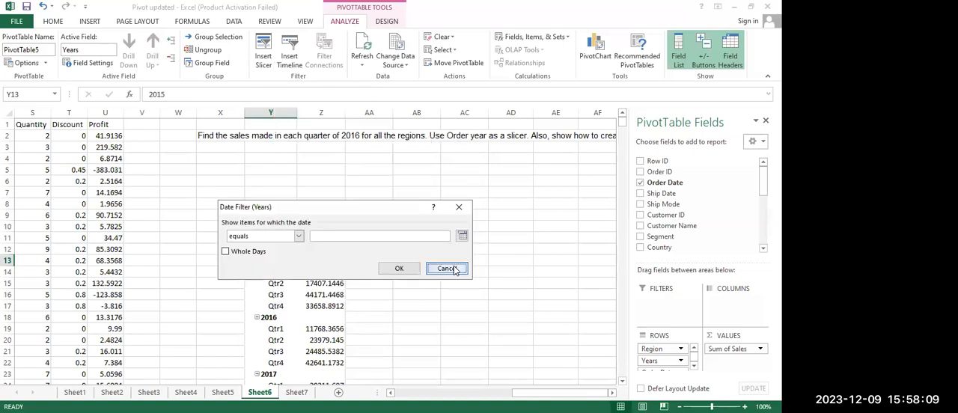
click(453, 270)
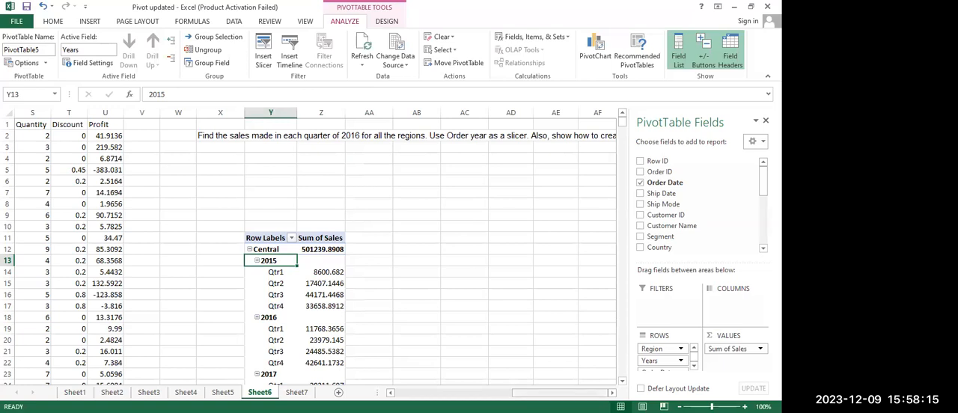
scroll(617, 288, down, 4)
scroll(617, 287, up, 4)
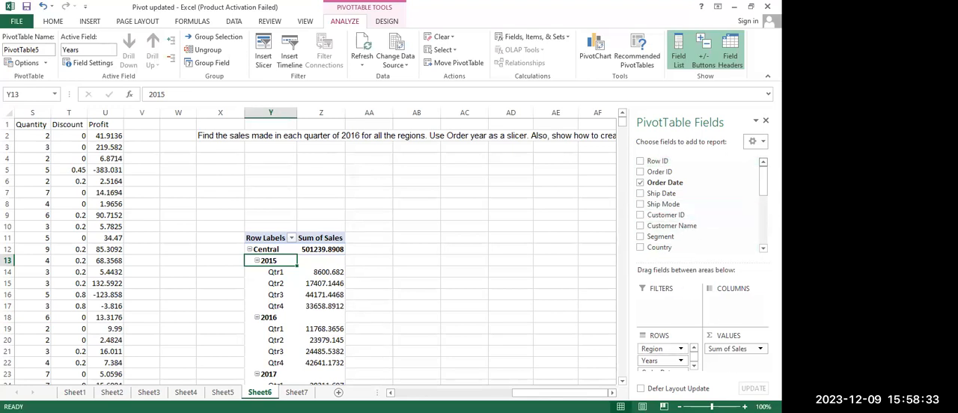
Move Order Date from the PivotTable's rows to the report filter and look over its filter items and the yearly rows
drag(672, 190, 659, 301)
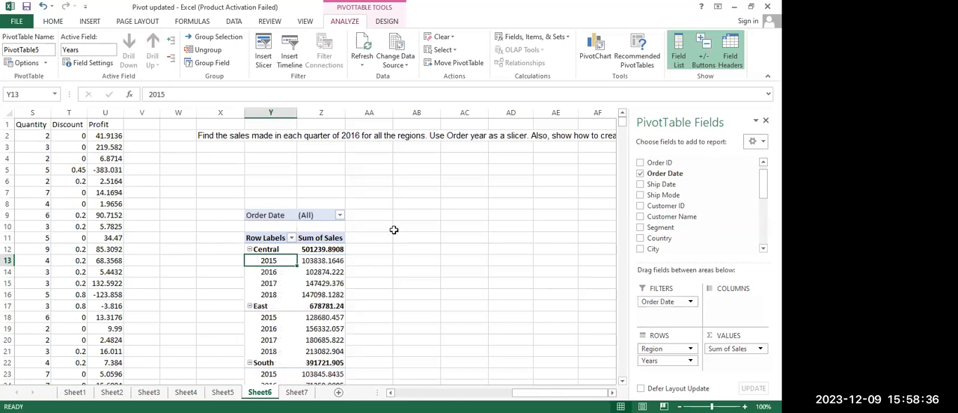
click(339, 215)
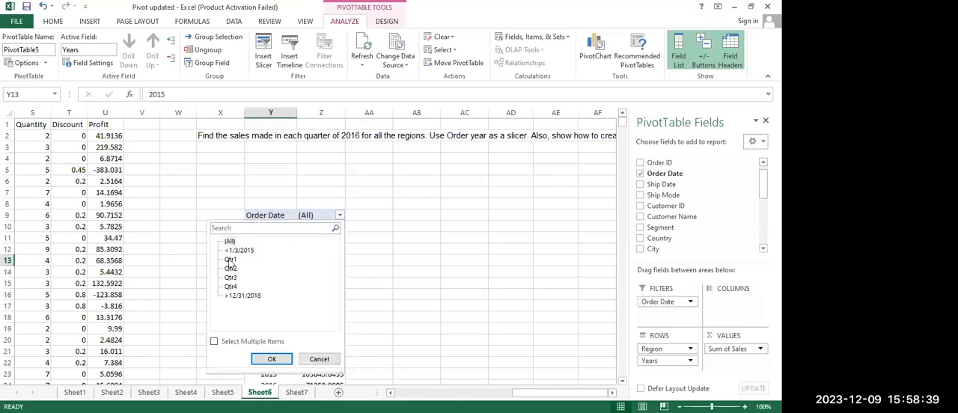
click(231, 242)
click(235, 251)
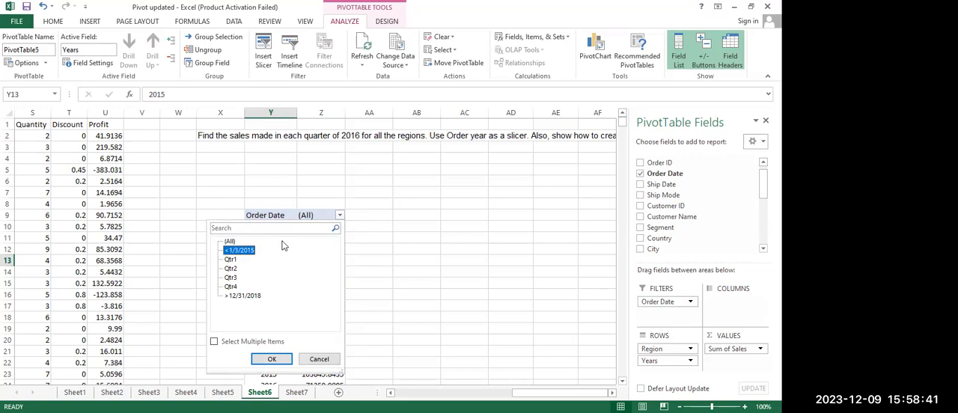
click(320, 360)
click(425, 223)
scroll(425, 223, down, 3)
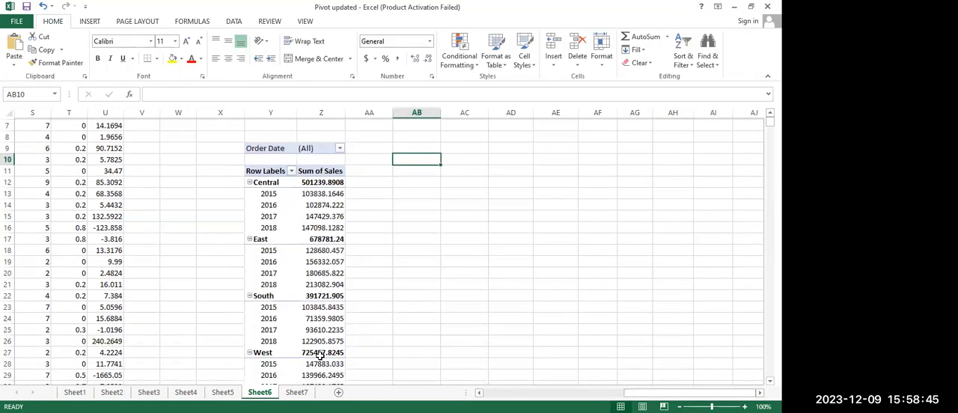
scroll(425, 223, up, 2)
scroll(425, 223, up, 1)
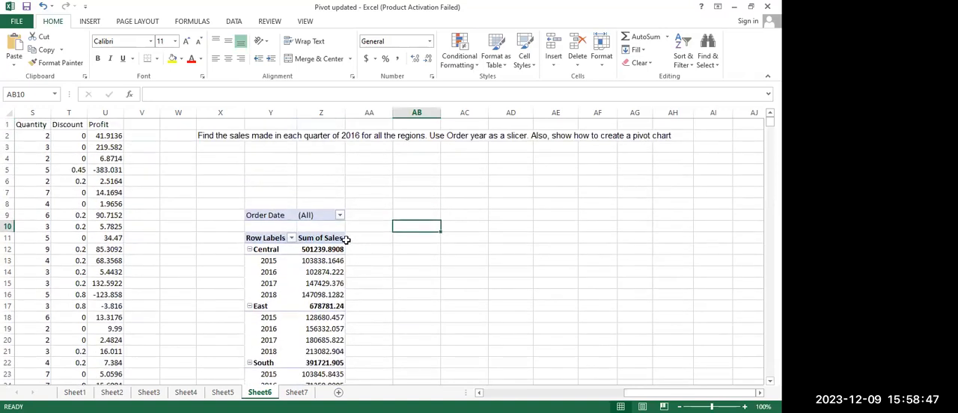
Regroup the PivotTable's date items by Months, Quarters and Years
click(270, 263)
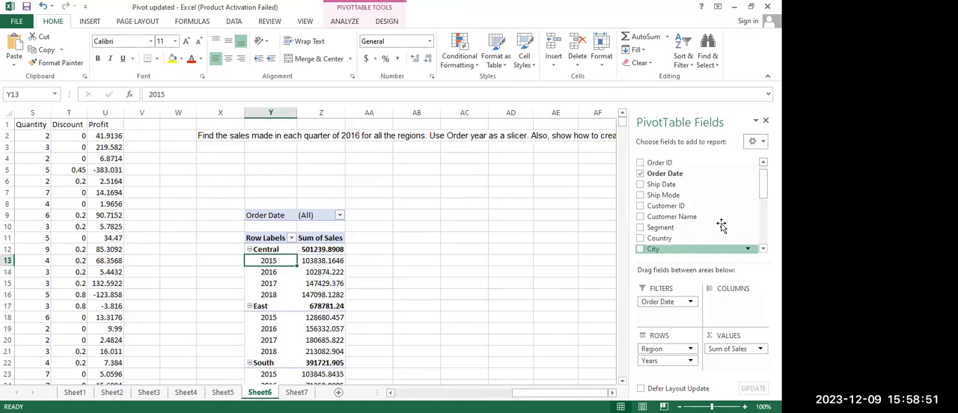
scroll(696, 205, down, 4)
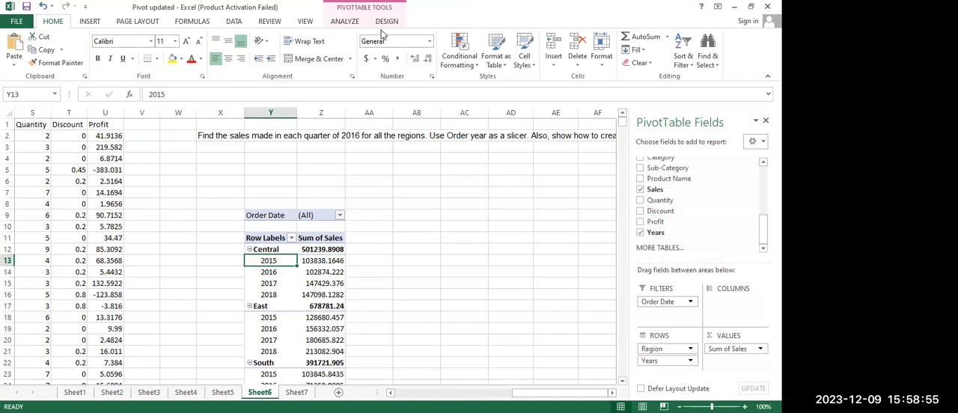
click(346, 23)
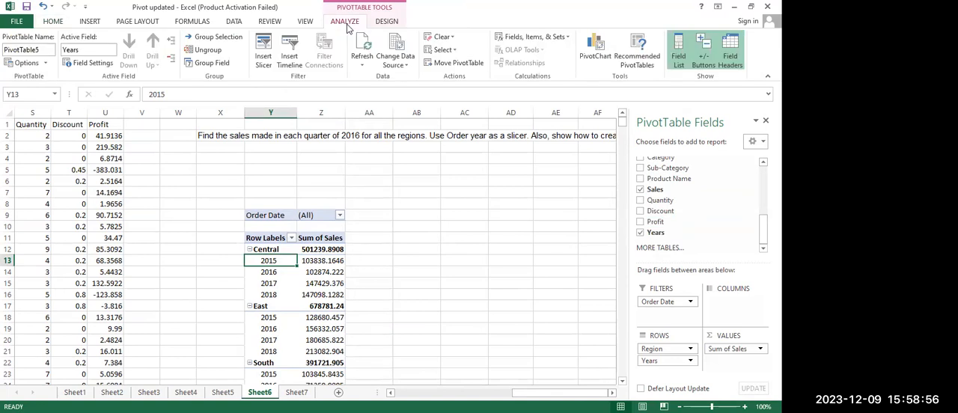
click(215, 38)
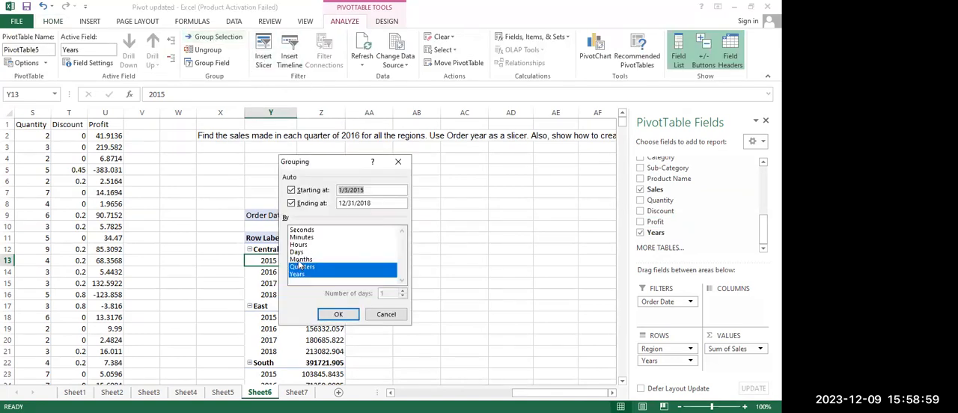
click(303, 267)
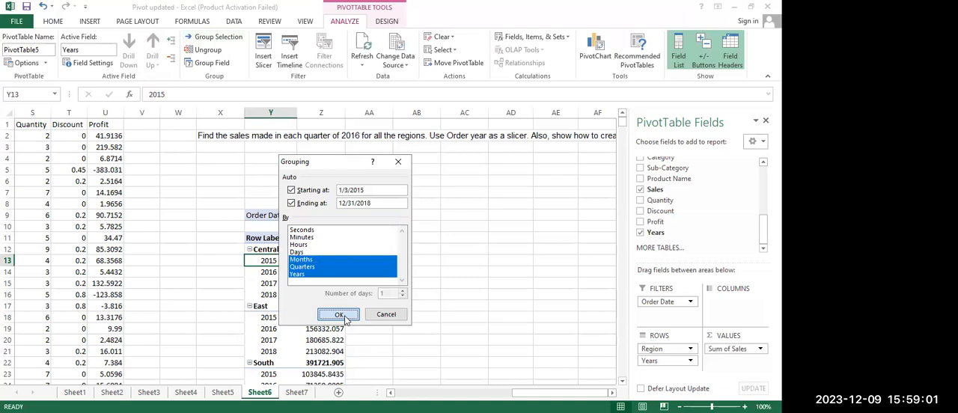
click(340, 314)
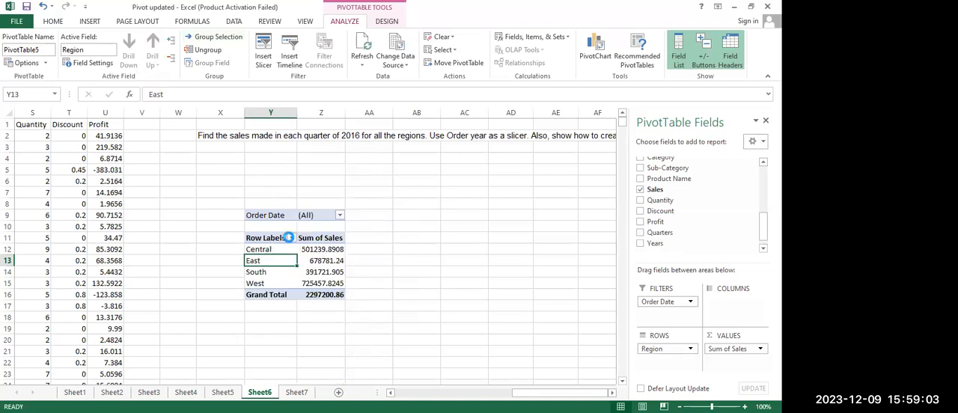
Add the Quarters and Years fields to the PivotTable's rows beneath Region
click(291, 237)
click(675, 286)
click(639, 232)
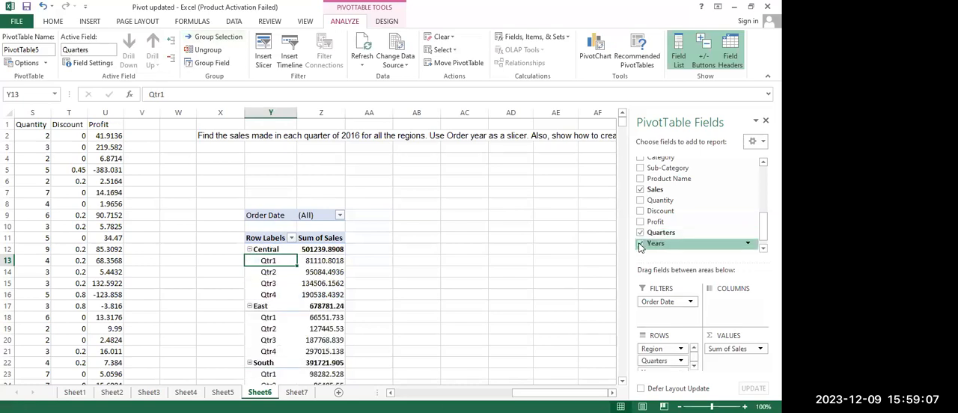
click(640, 248)
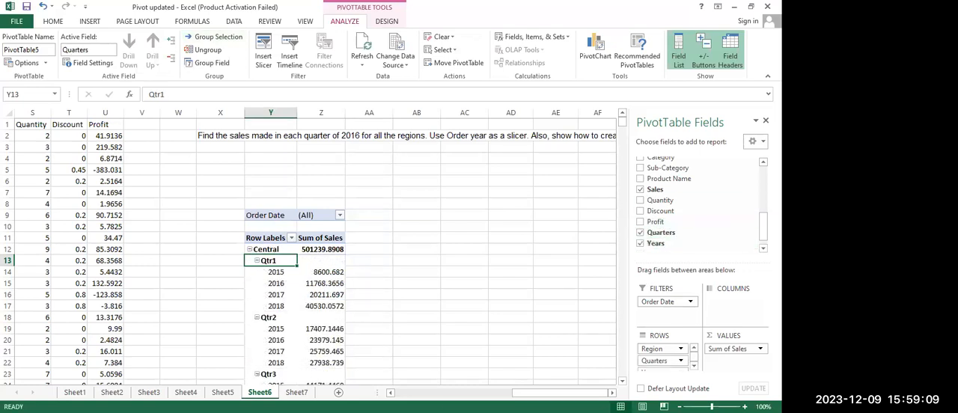
Reorder the PivotTable's row fields so that Years comes above Quarters
scroll(696, 217, up, 4)
scroll(700, 204, down, 3)
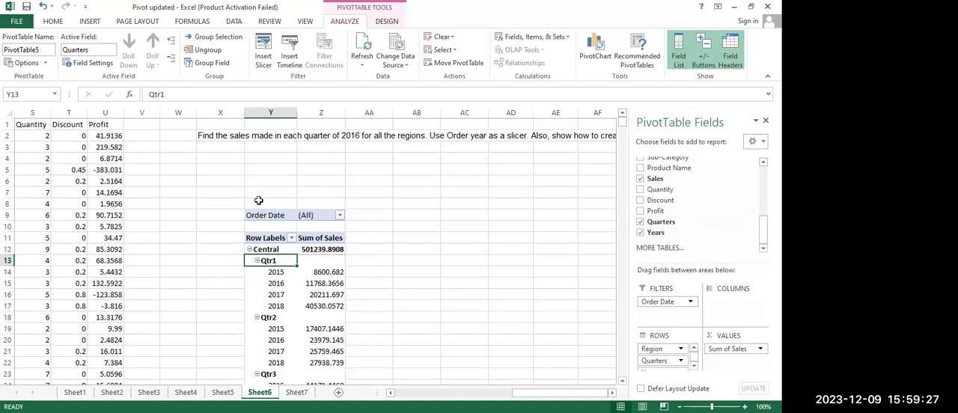
scroll(292, 285, down, 1)
scroll(291, 286, up, 1)
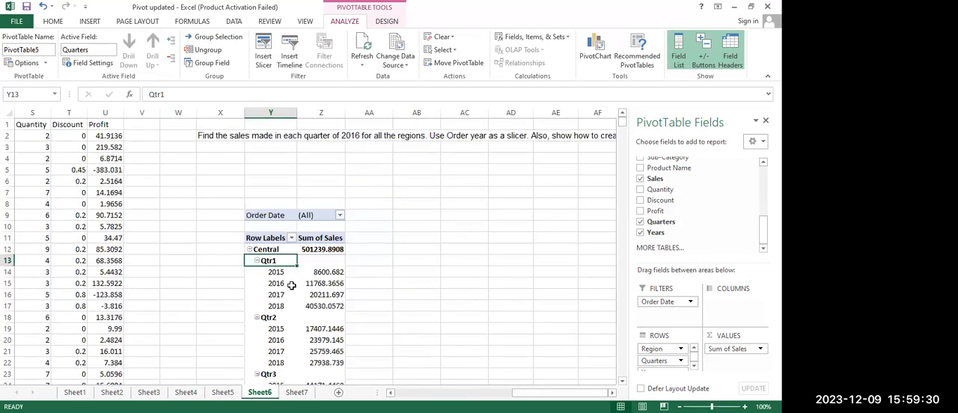
click(694, 366)
drag(663, 369, 660, 351)
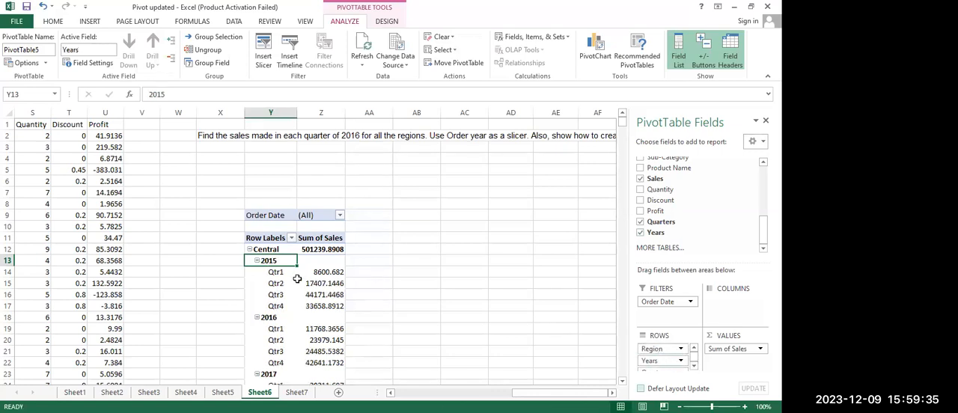
mouse_move(297, 279)
right_click(266, 261)
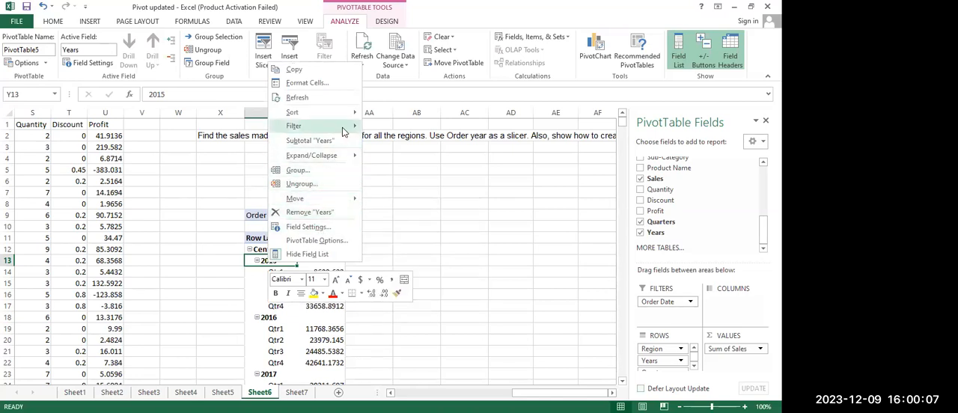
mouse_move(344, 129)
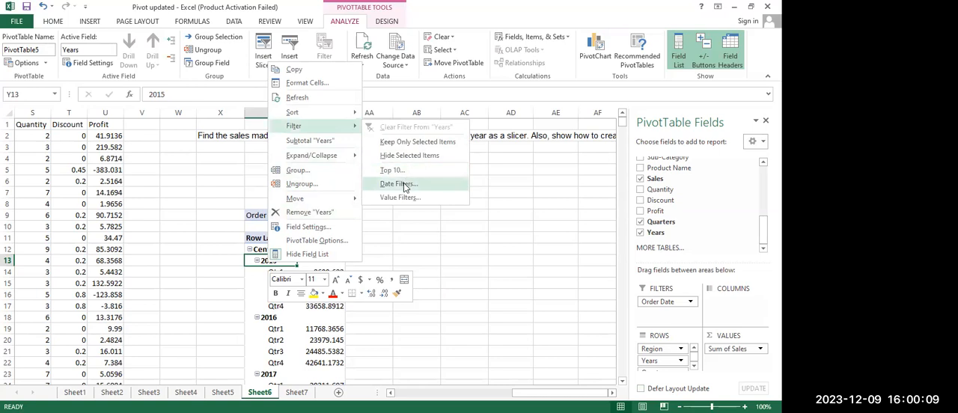
click(404, 184)
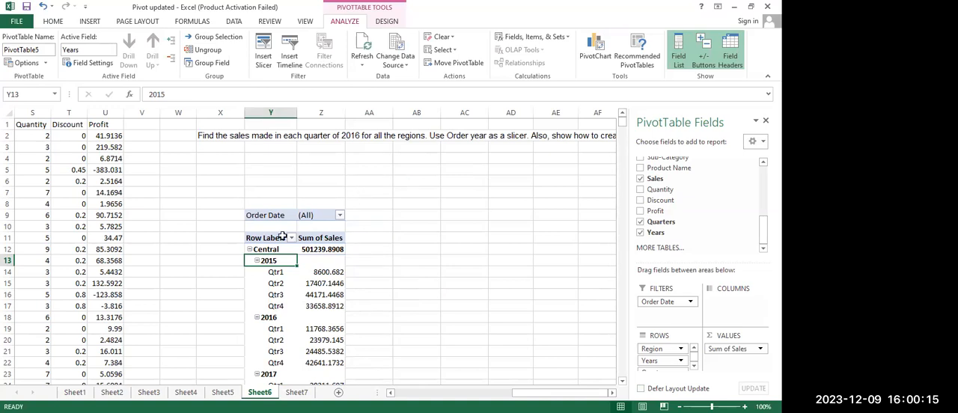
scroll(304, 280, down, 4)
scroll(299, 277, up, 4)
right_click(270, 260)
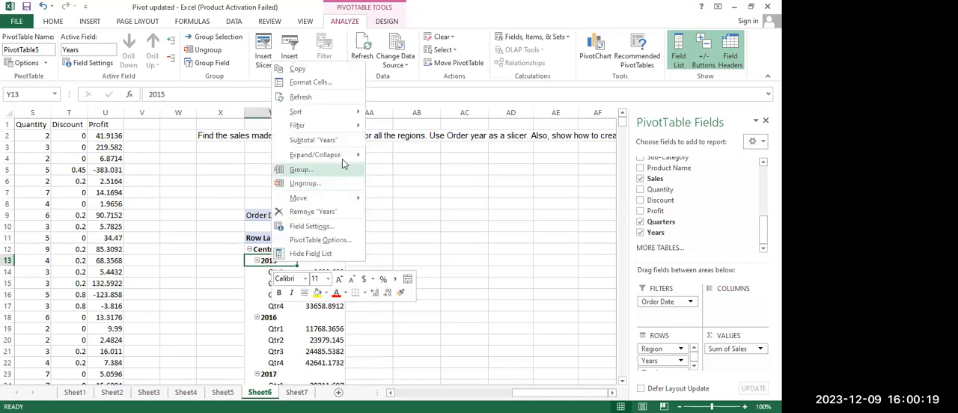
mouse_move(358, 126)
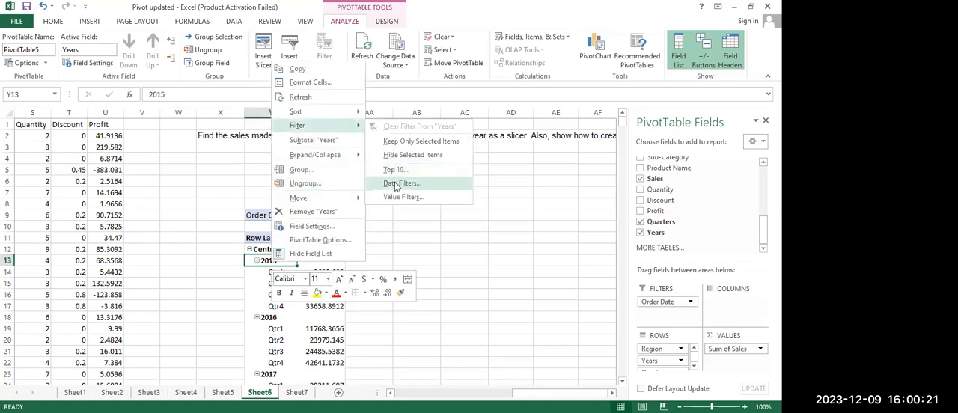
click(394, 182)
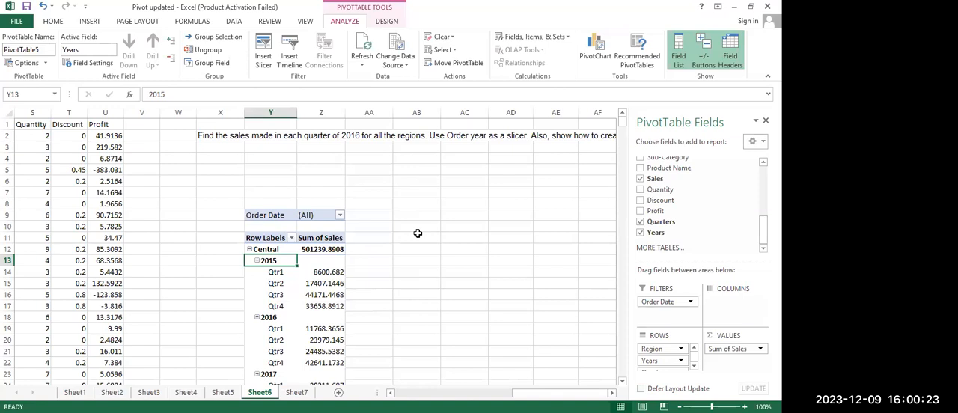
click(417, 233)
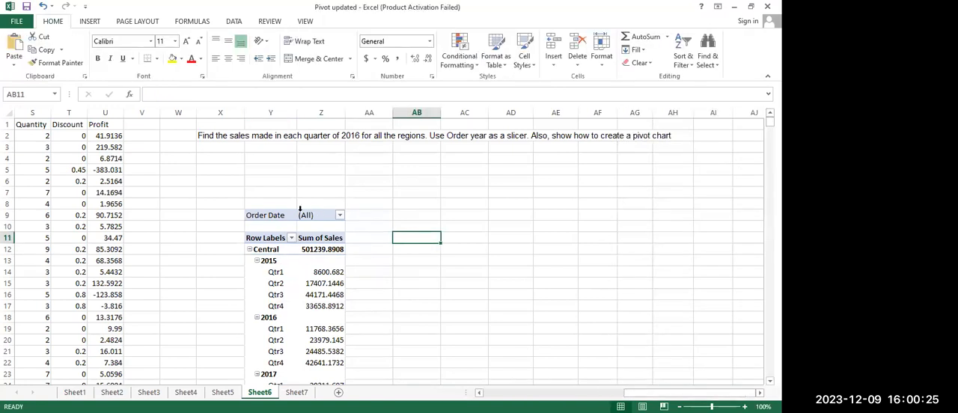
Remove the Order Date field from the PivotTable's report filter
click(271, 215)
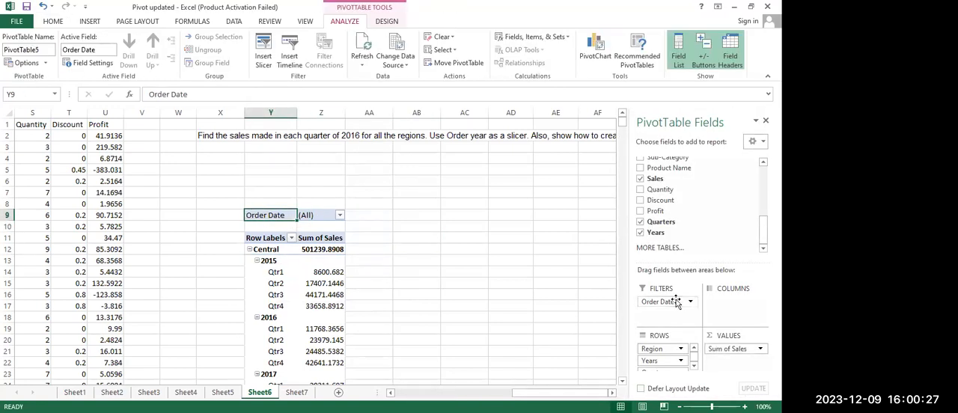
click(676, 302)
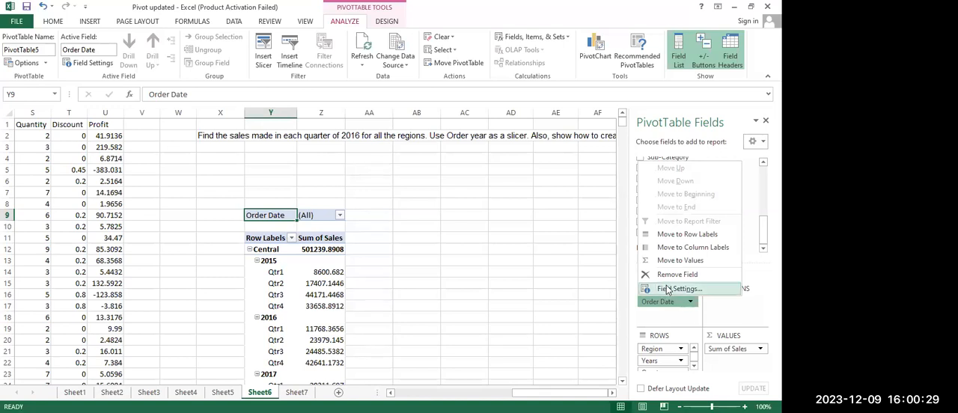
click(668, 275)
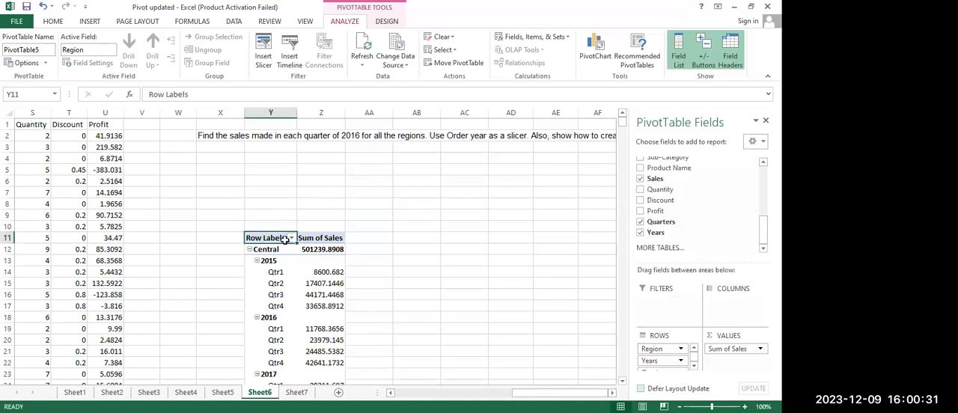
Start a date filter on the PivotTable's Years field and set its condition to "is between"
right_click(263, 260)
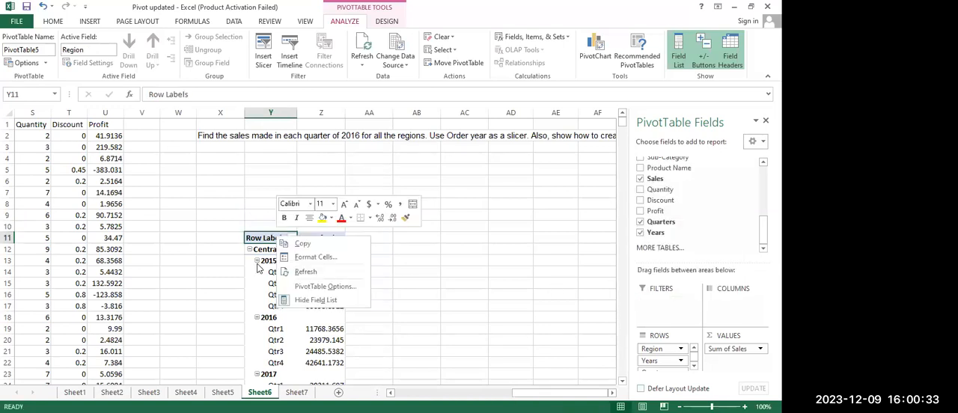
key(Escape)
right_click(266, 260)
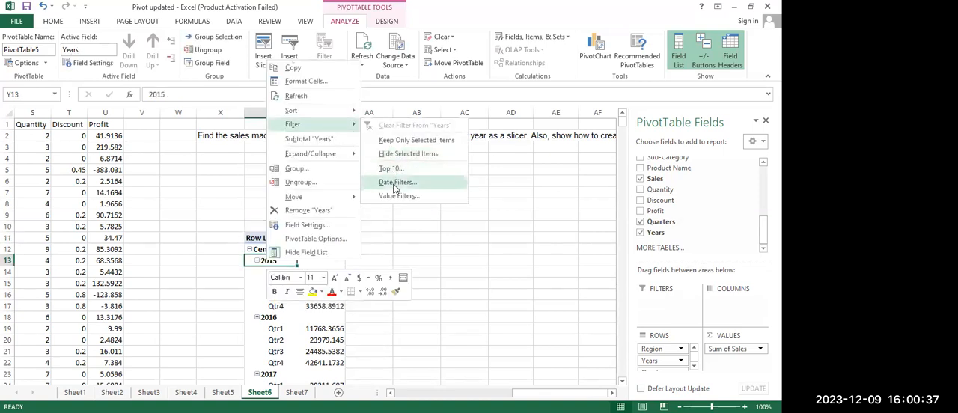
click(395, 181)
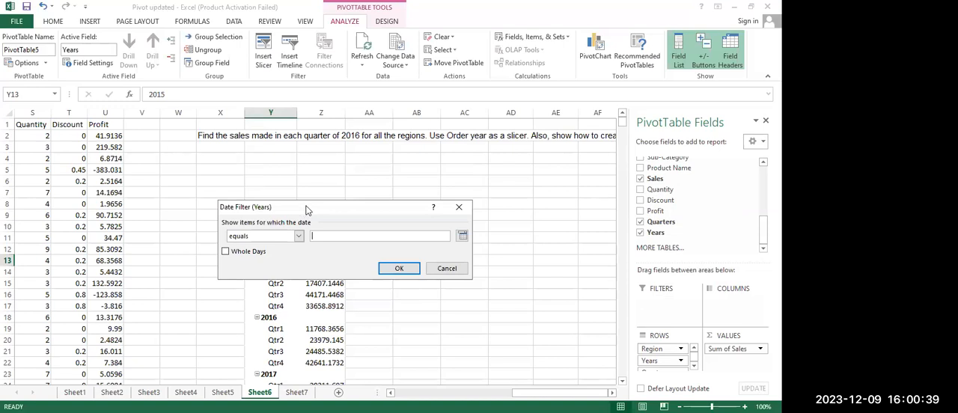
drag(306, 209, 403, 202)
click(394, 229)
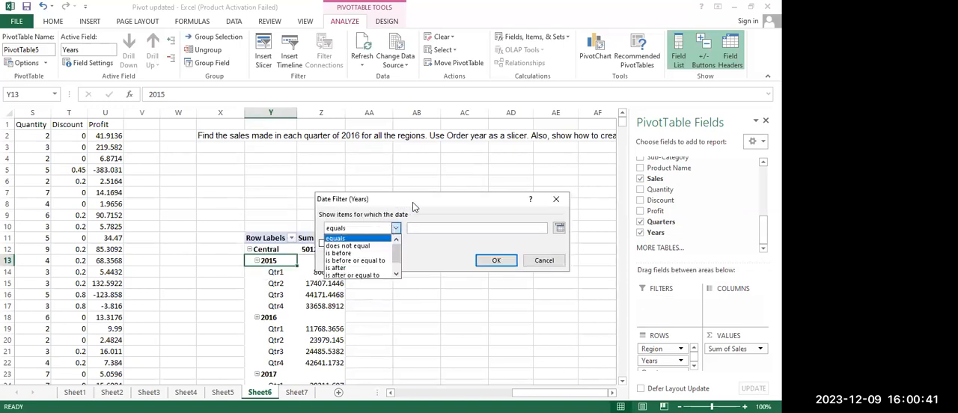
click(395, 229)
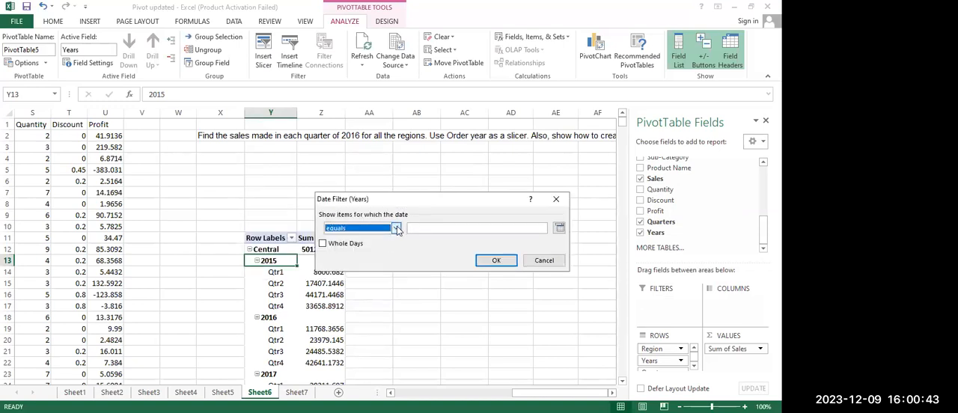
click(397, 229)
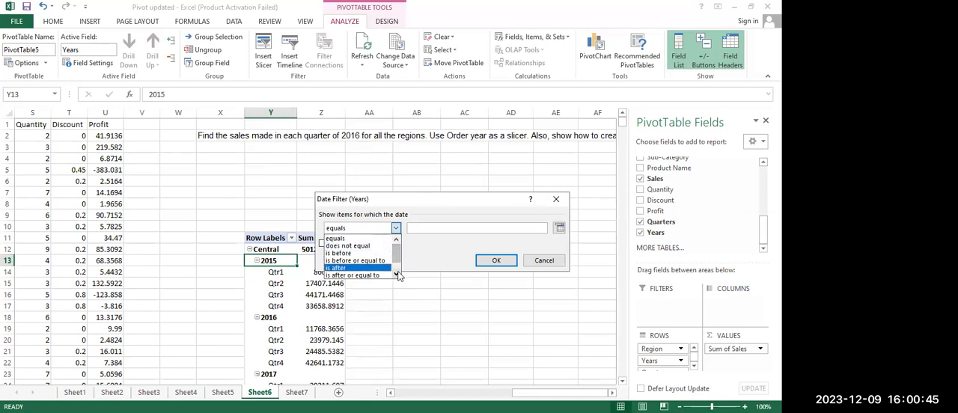
click(397, 275)
click(397, 275)
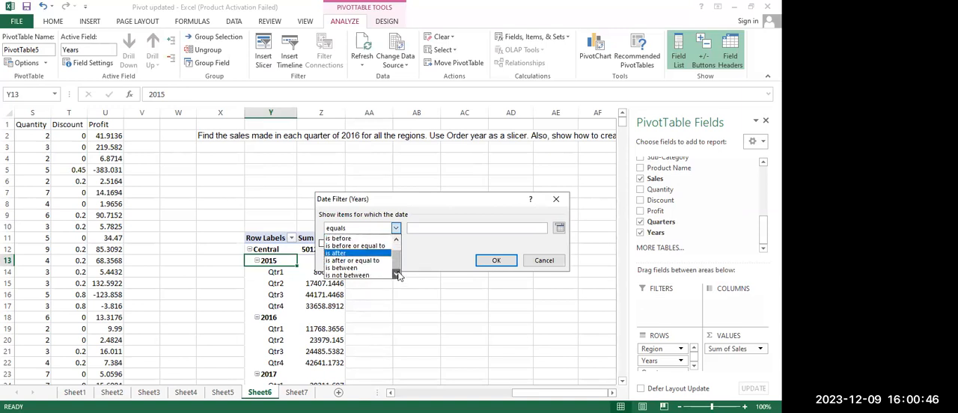
click(340, 268)
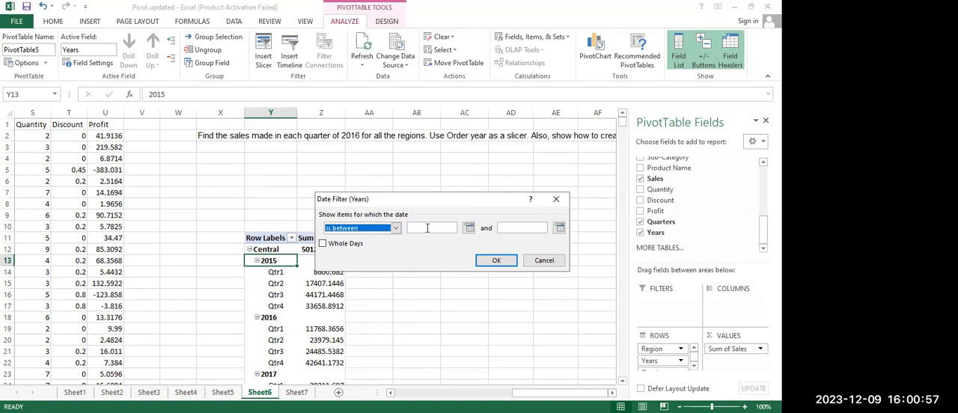
Enter the start of 2016 and 12/31/2016 as the Years filter's date range and try to apply it
click(423, 229)
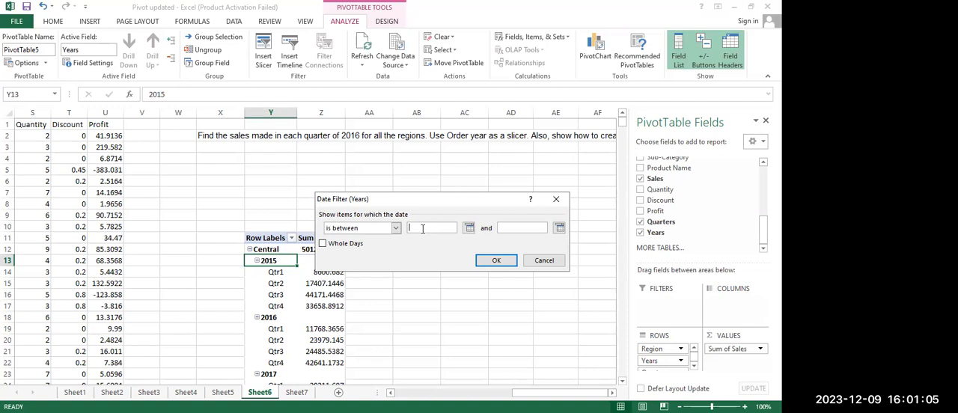
text(1/1/2016)
click(511, 226)
text(12/31/20)
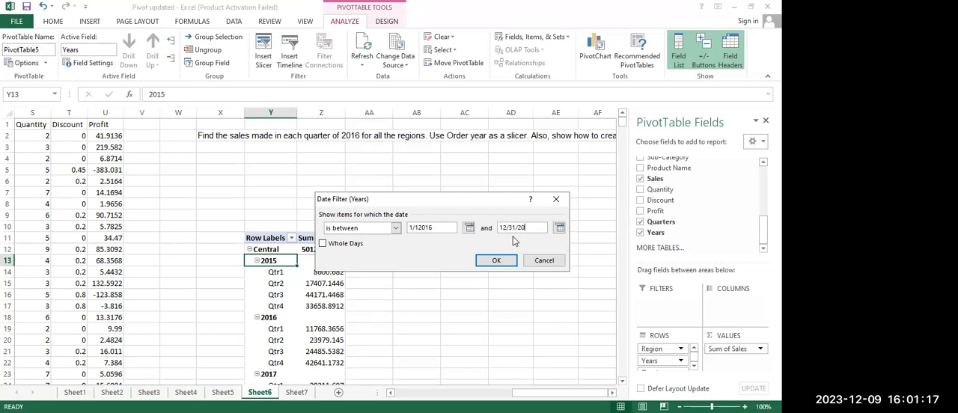
text(16)
click(495, 266)
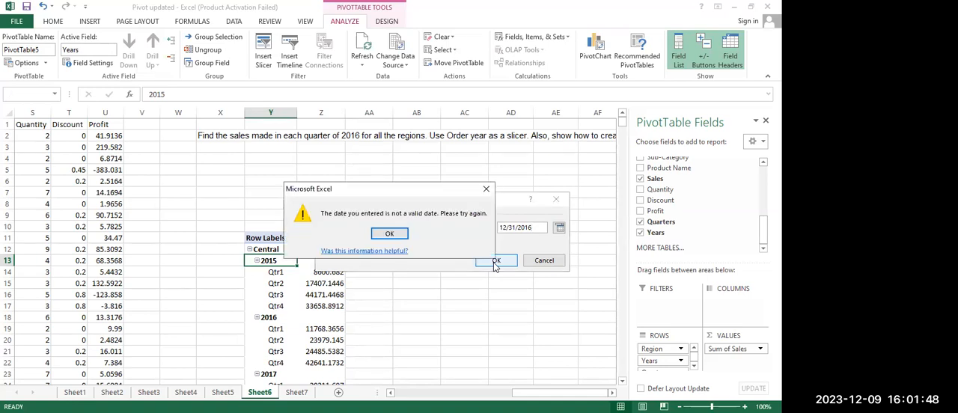
Correct the Years filter's start date to 1/1/2016 and apply the filter
click(389, 233)
click(508, 228)
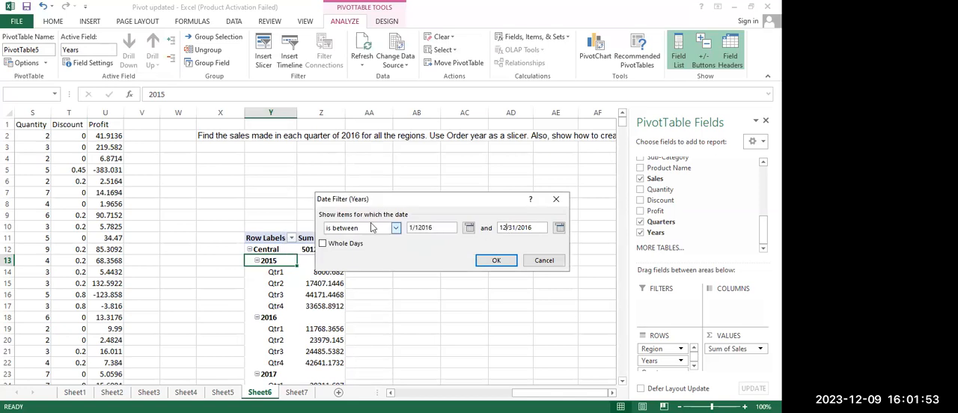
click(420, 228)
text(/)
click(490, 261)
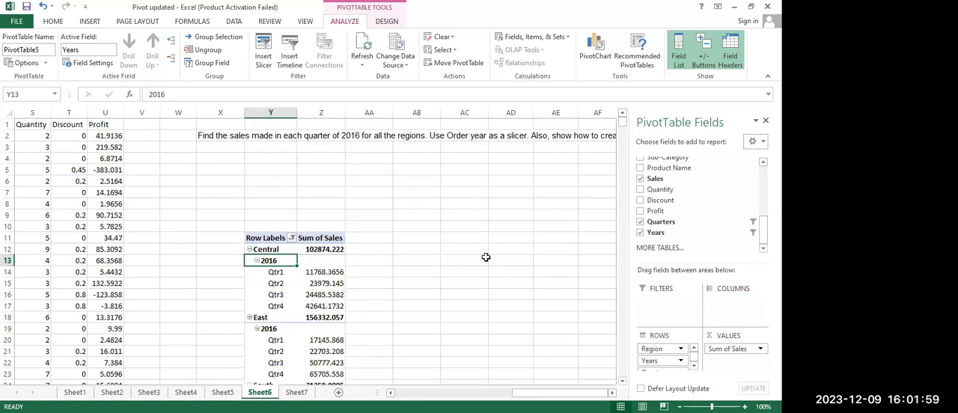
Reorder the PivotTable's row fields so that Years comes above Region
scroll(485, 257, down, 5)
scroll(485, 257, up, 5)
click(654, 360)
drag(654, 361, 650, 348)
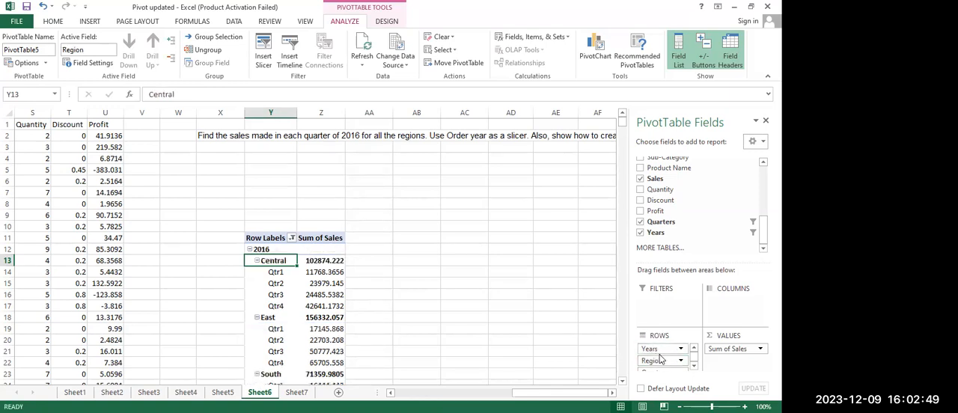
Widen column Y, which holds the PivotTable's row labels
scroll(444, 293, down, 3)
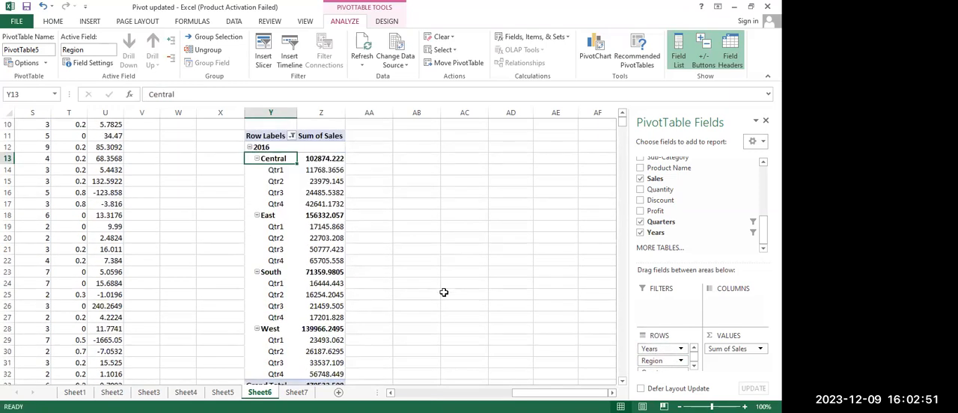
scroll(444, 293, down, 5)
scroll(444, 293, up, 5)
drag(330, 112, 330, 112)
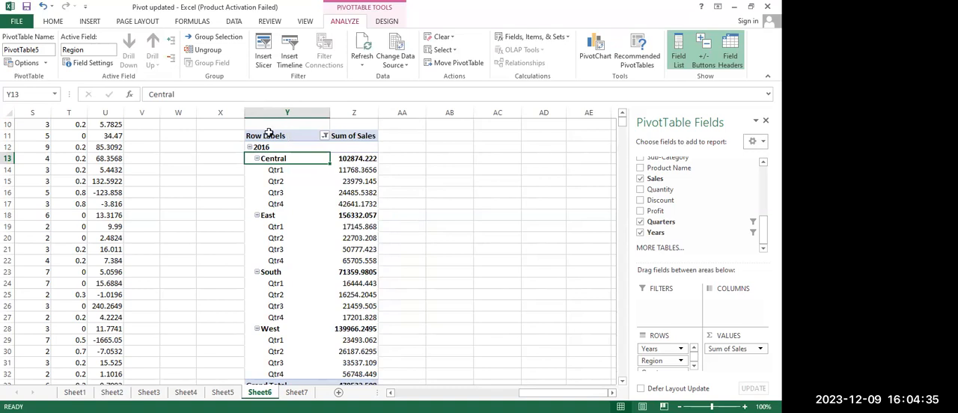
Preview the Line and Clustered Column charts for the PivotTable's Central to West rows, without inserting one
click(271, 172)
drag(273, 159, 369, 374)
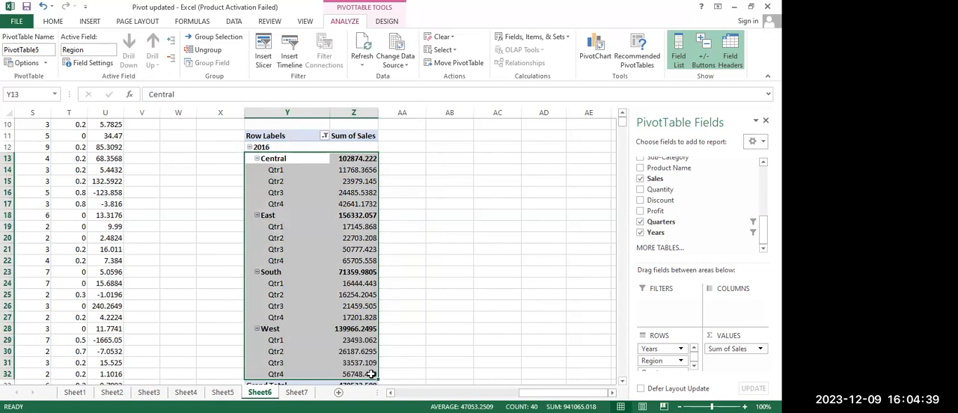
click(89, 23)
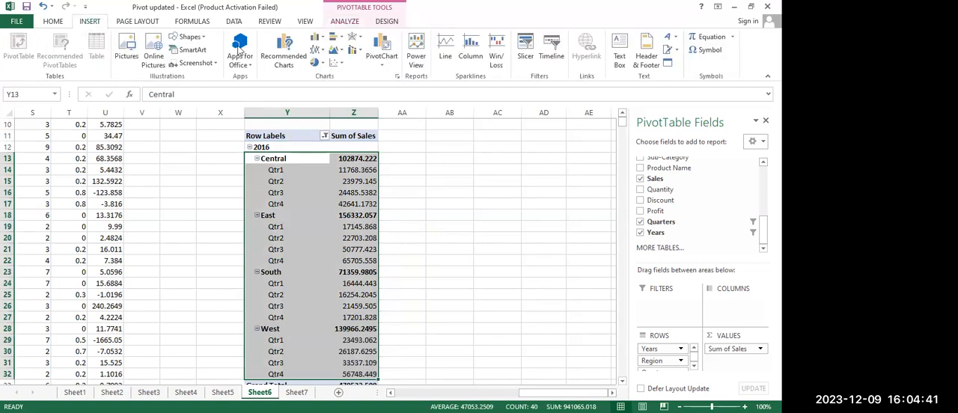
click(283, 60)
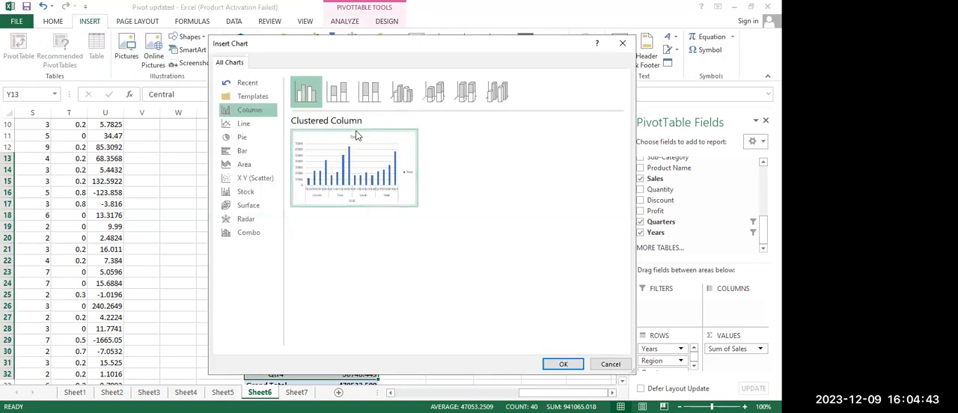
click(257, 129)
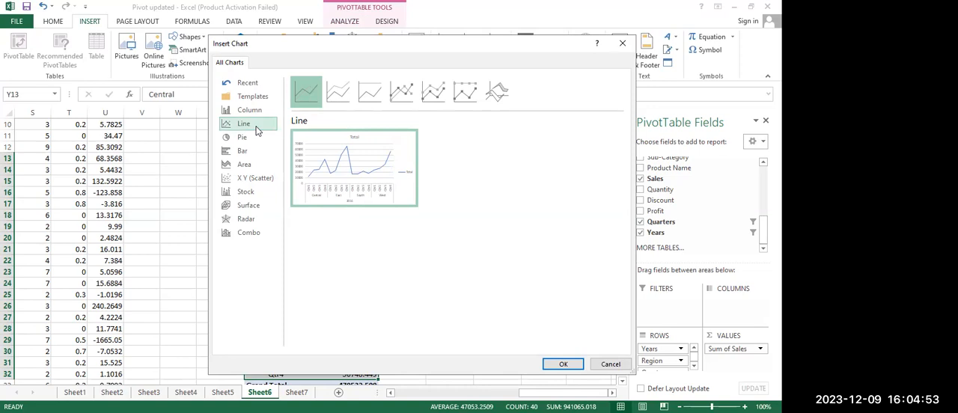
click(246, 111)
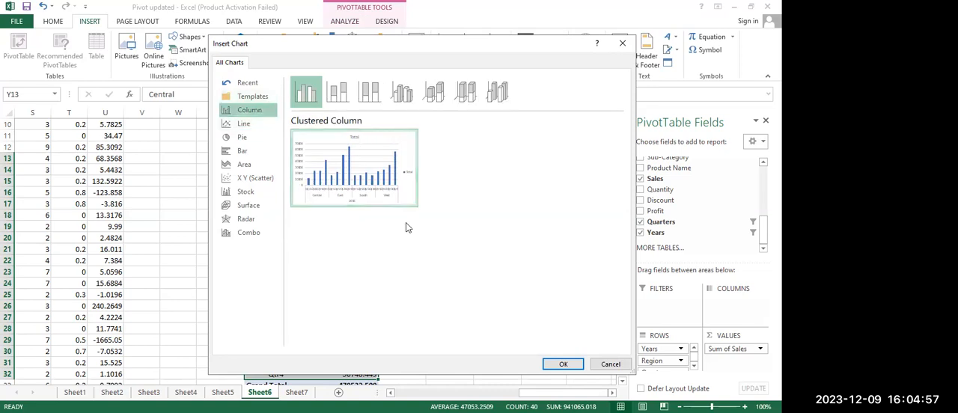
mouse_move(374, 191)
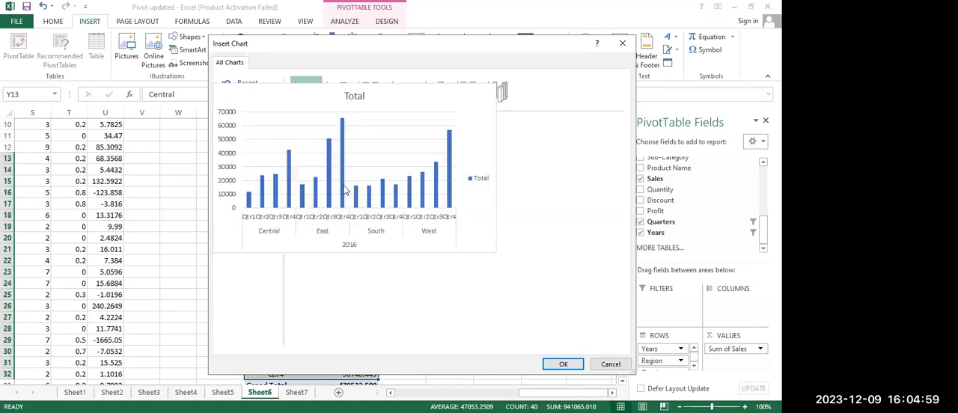
key(Escape)
click(489, 274)
scroll(489, 274, up, 3)
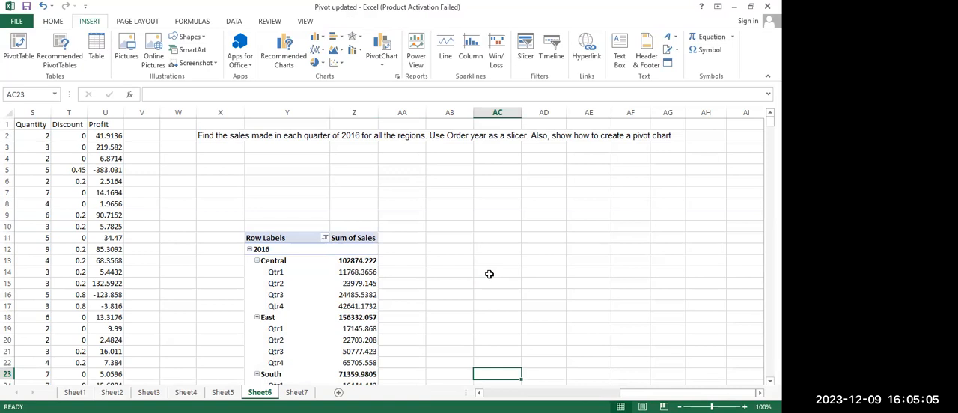
Reselect the Central to West rows and preview an enlarged line chart of their quarterly sales, without inserting it
scroll(489, 274, down, 2)
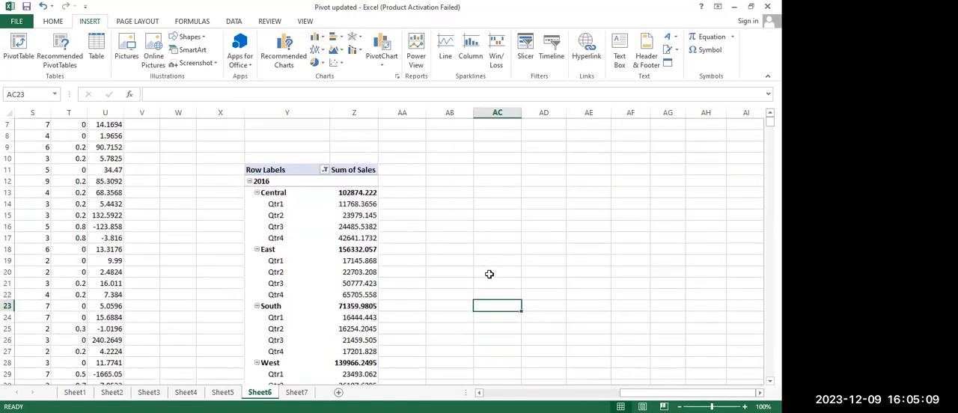
scroll(489, 274, up, 1)
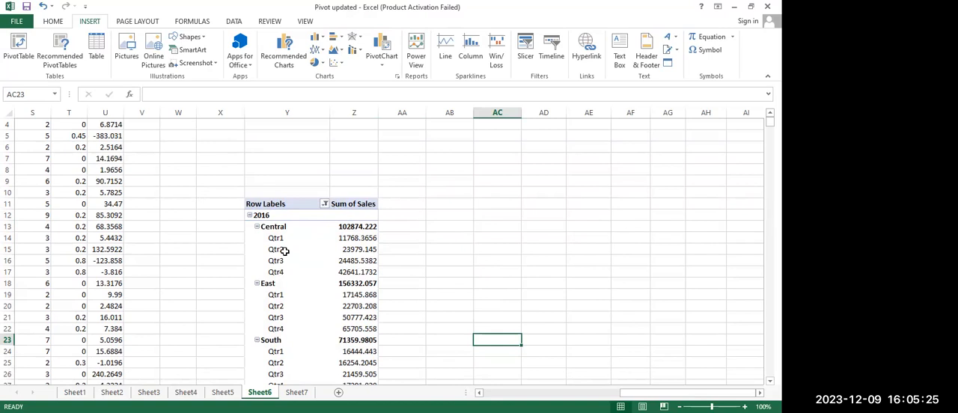
drag(366, 229, 307, 353)
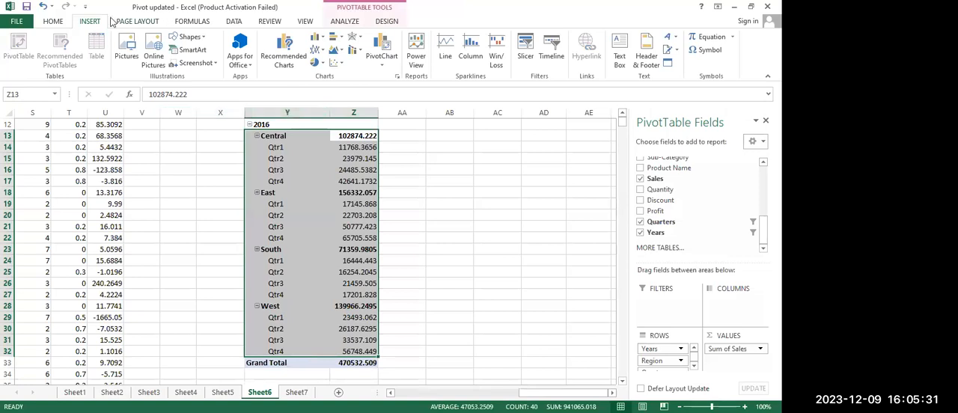
click(274, 48)
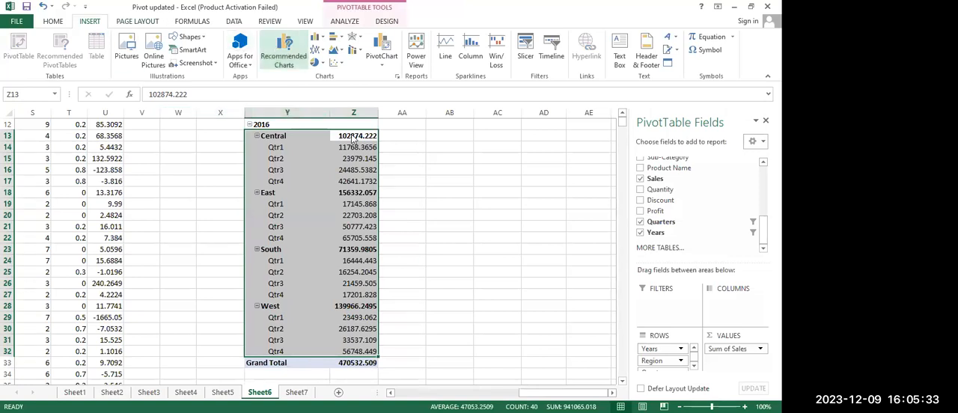
click(236, 125)
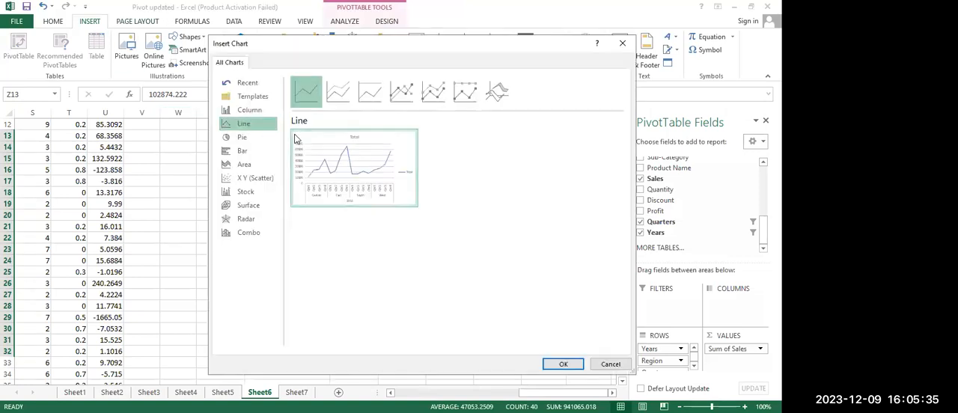
mouse_move(345, 165)
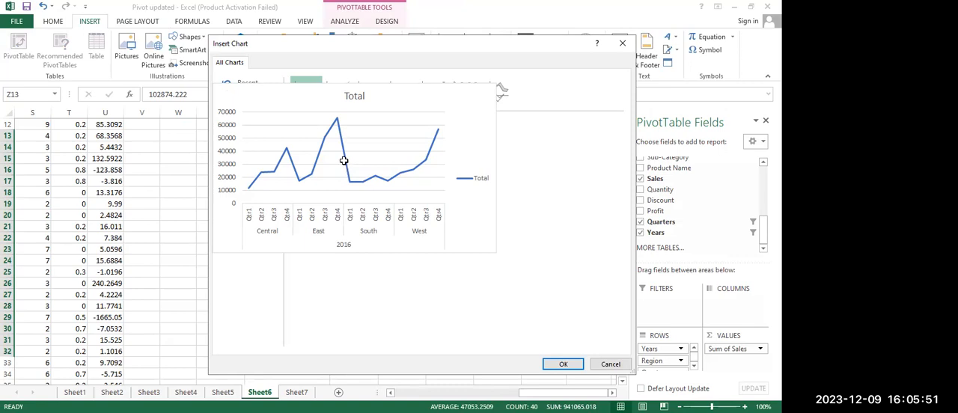
key(Escape)
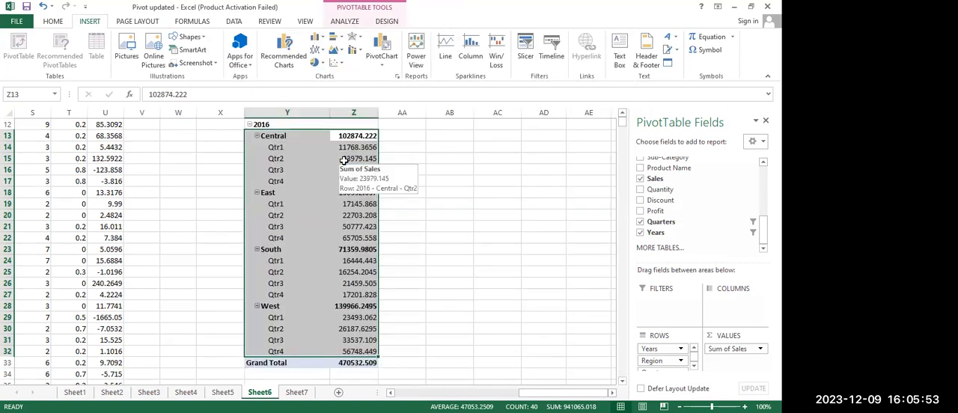
click(449, 146)
Review the exercise text and the 2016 quarterly sales of each region in the PivotTable
scroll(456, 197, up, 4)
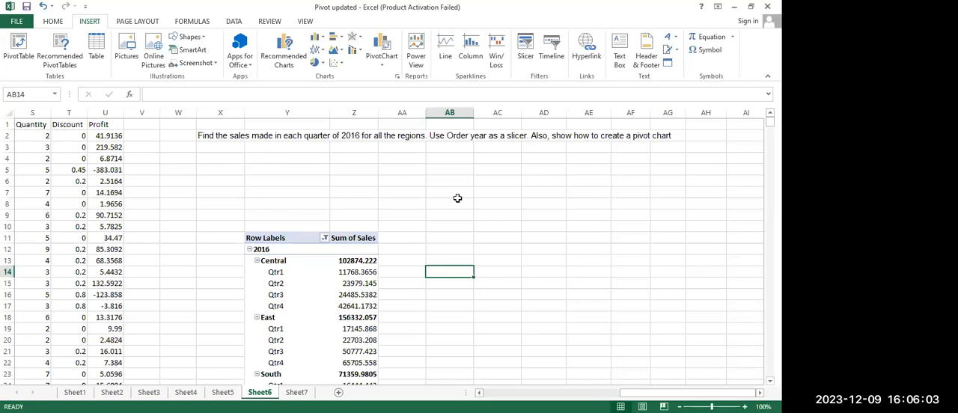
scroll(457, 198, down, 1)
scroll(457, 198, up, 1)
scroll(457, 197, down, 3)
scroll(457, 197, up, 2)
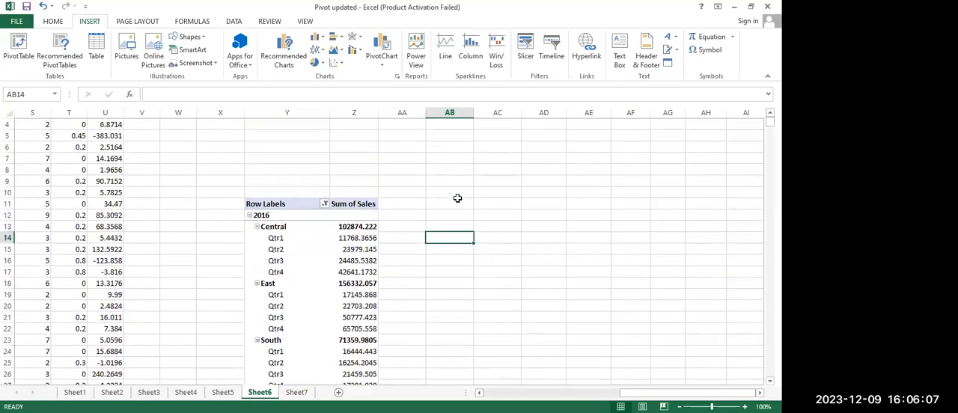
scroll(458, 198, up, 1)
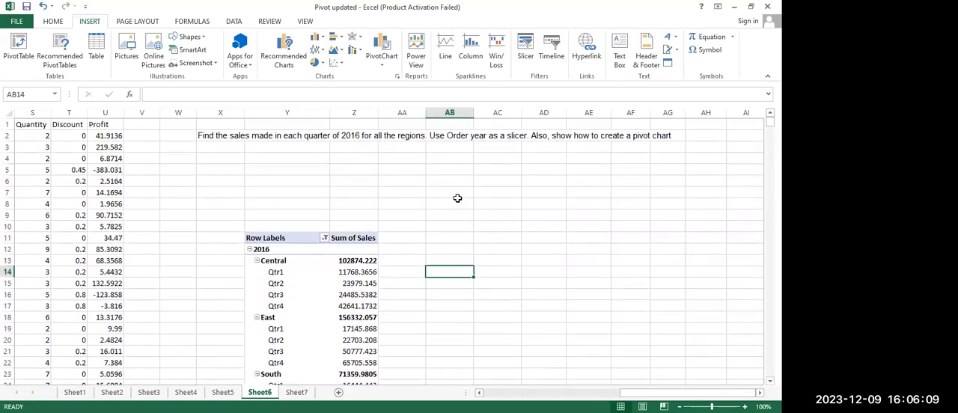
scroll(457, 197, down, 5)
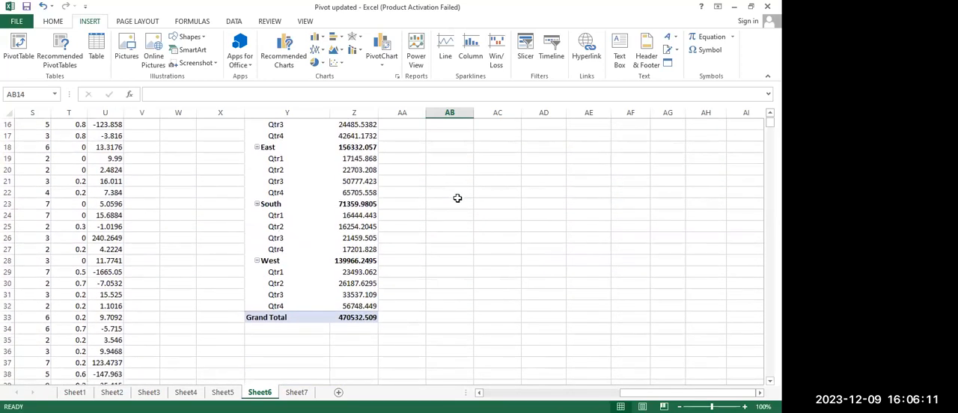
scroll(287, 183, up, 2)
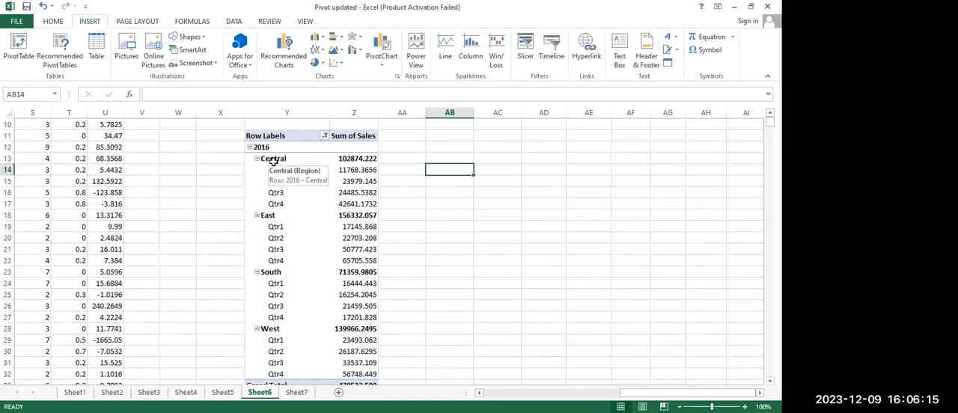
Start inserting a chart for the PivotTable's Central to West rows and check the Combo chart type
click(360, 160)
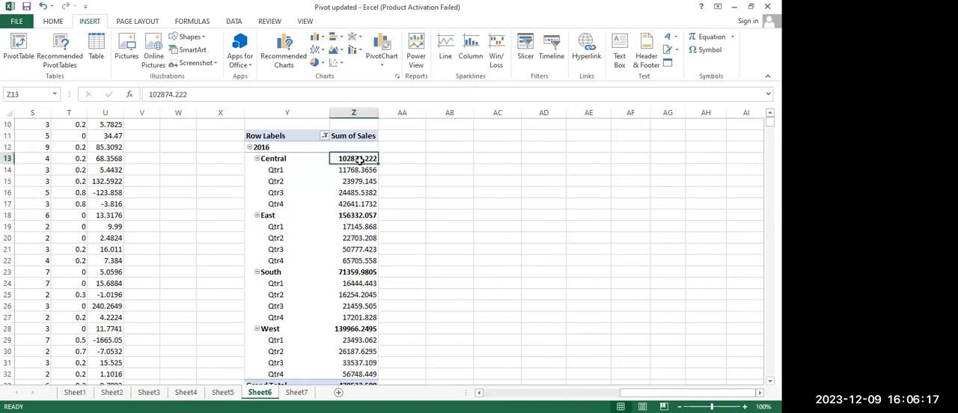
drag(360, 160, 282, 374)
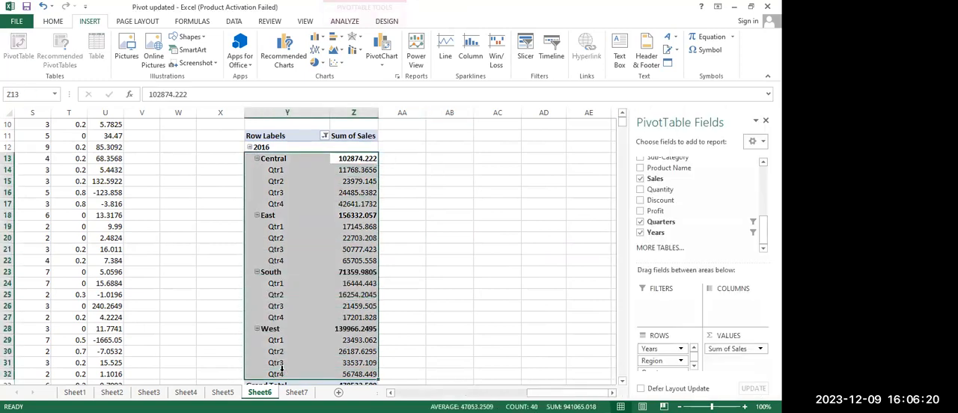
click(285, 58)
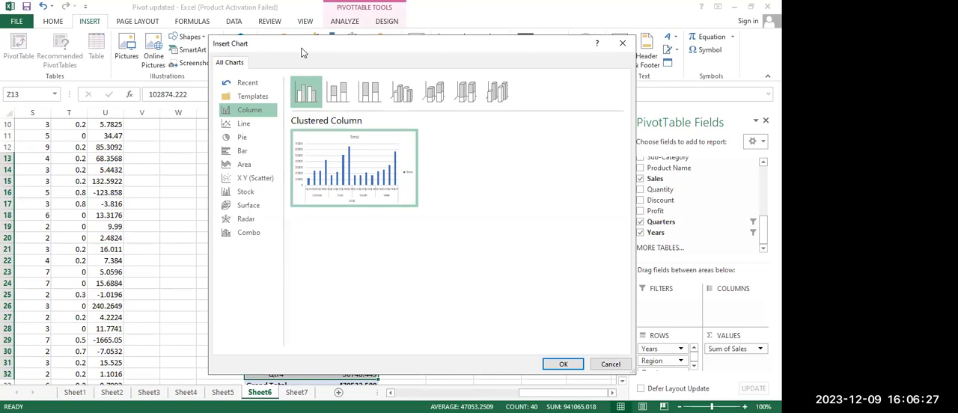
drag(303, 52, 451, 101)
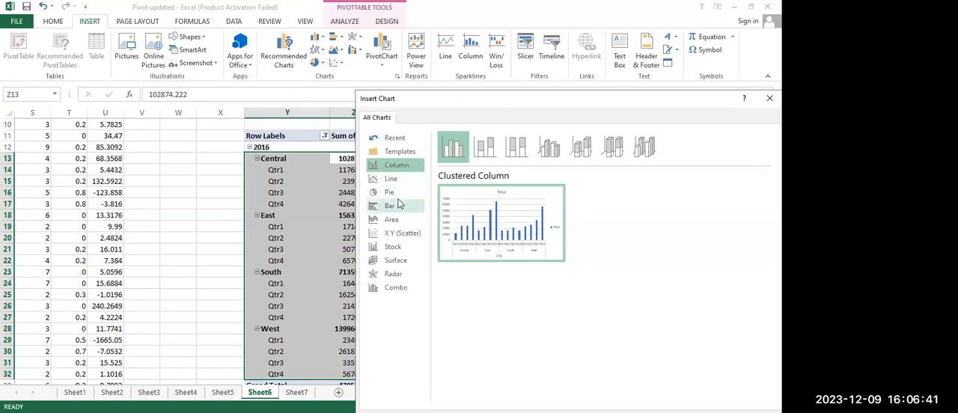
click(389, 289)
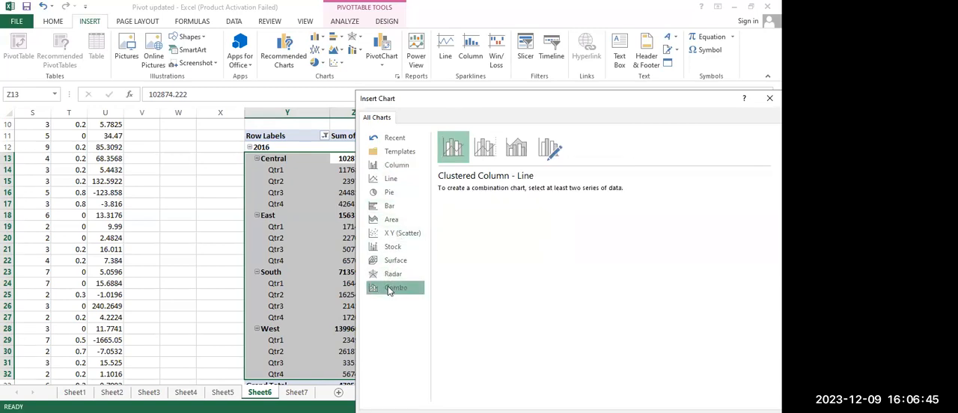
Compare the line chart variants and insert a Line with Markers pivot chart of the regions' 2016 quarterly sales
click(388, 181)
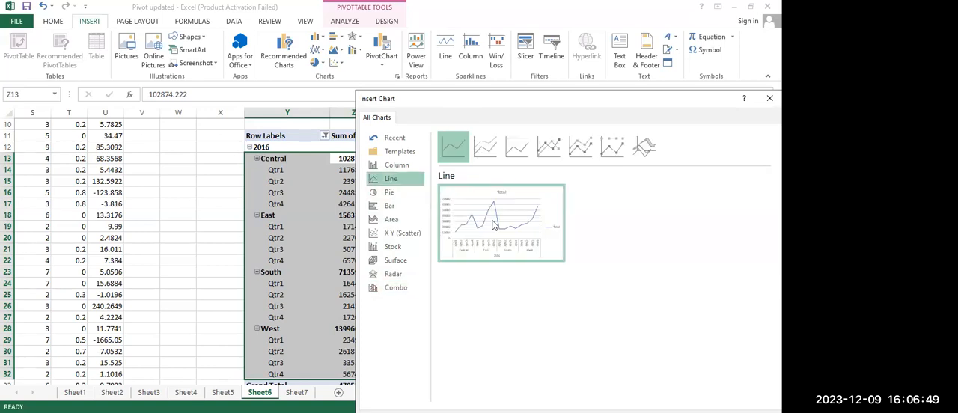
mouse_move(441, 211)
click(485, 147)
click(516, 147)
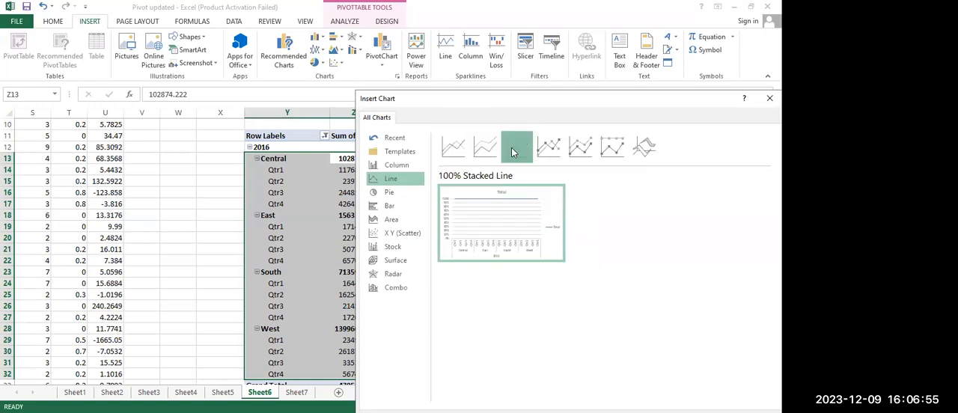
click(548, 147)
click(581, 147)
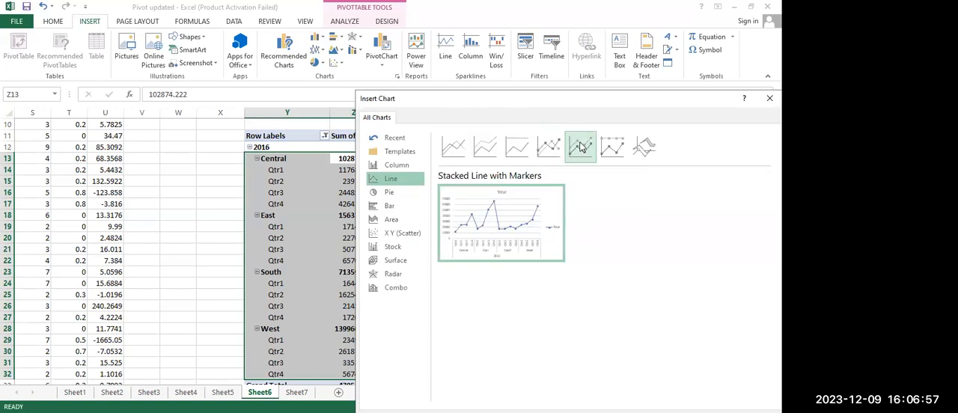
click(548, 147)
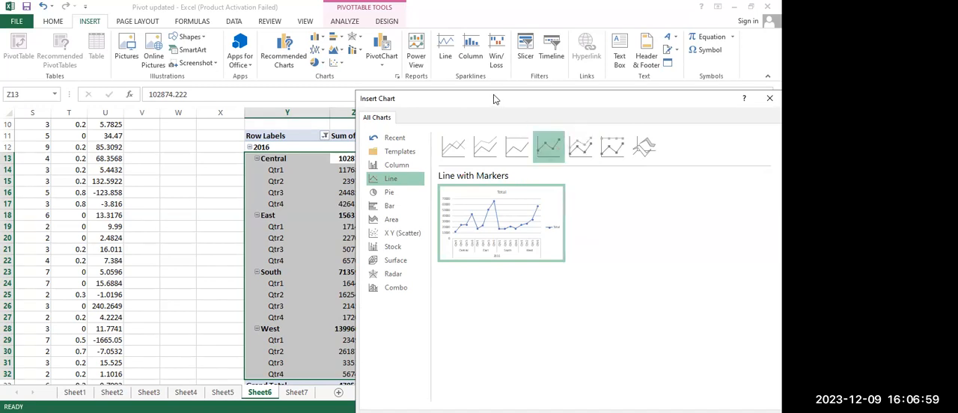
drag(493, 95, 316, 59)
click(539, 382)
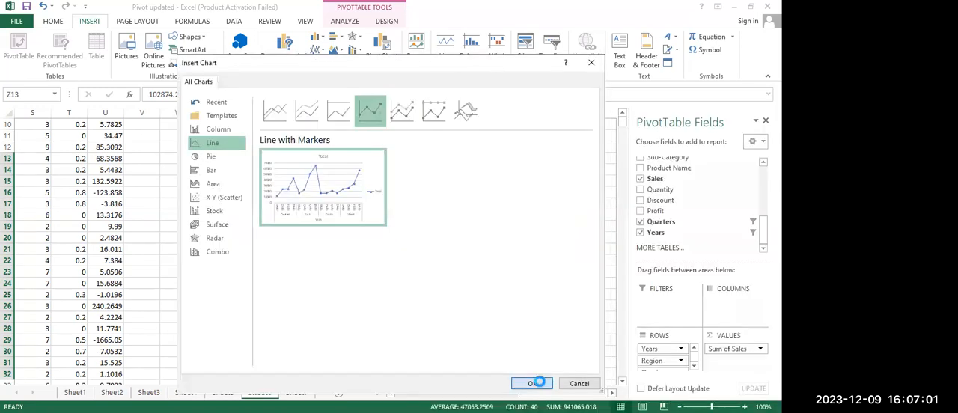
Make the pivot chart taller, clear of the PivotTable, and move the Region field from its axis to the legend series
drag(504, 184, 537, 152)
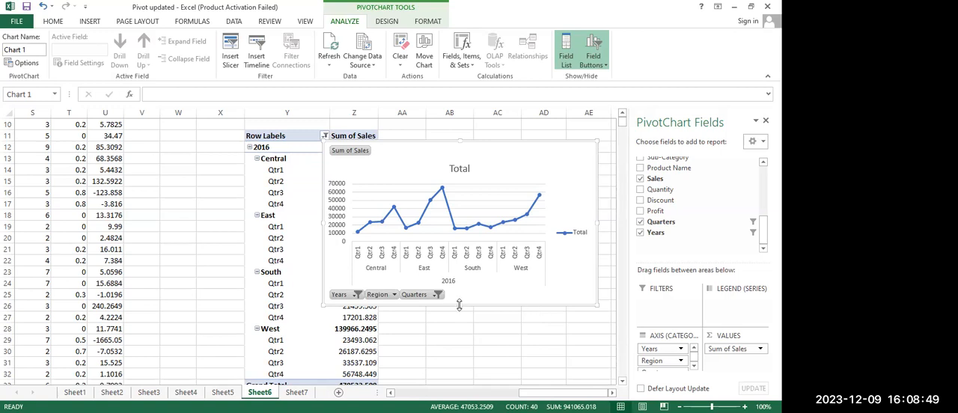
drag(460, 304, 466, 341)
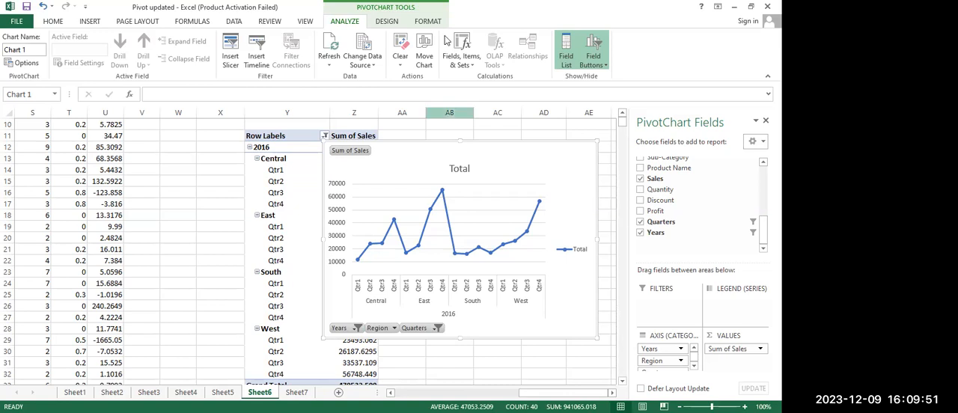
drag(526, 156, 236, 144)
drag(655, 361, 733, 310)
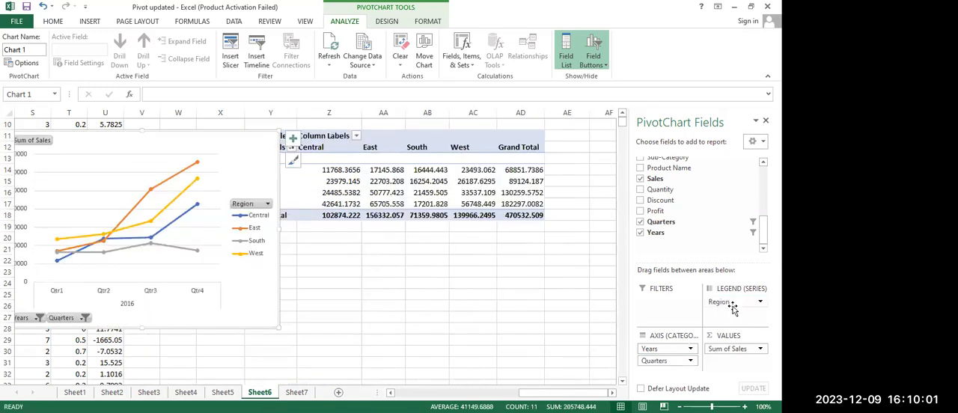
Place the pivot chart directly below the PivotTable and widen it to about column AC
drag(141, 142, 227, 254)
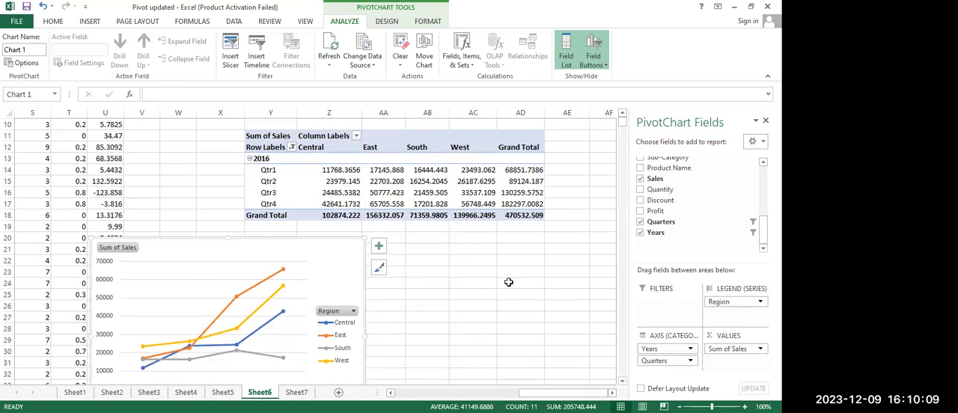
mouse_move(236, 256)
mouse_down()
mouse_move(285, 197)
mouse_move(295, 267)
mouse_move(277, 249)
mouse_up()
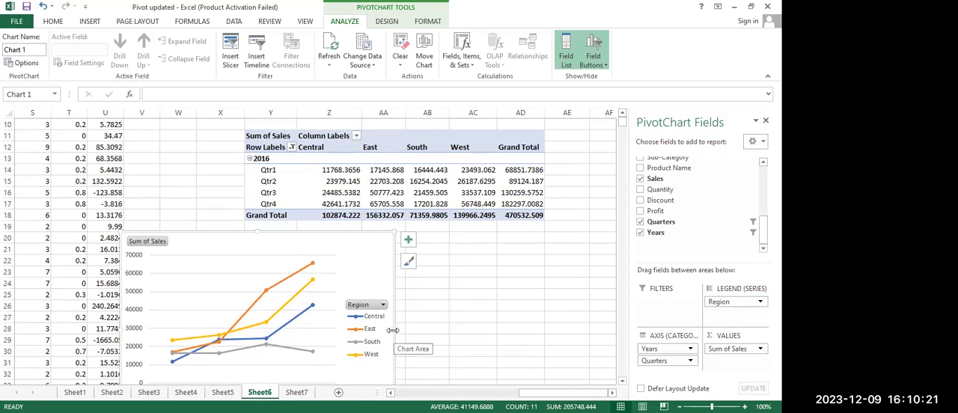
drag(392, 329, 481, 314)
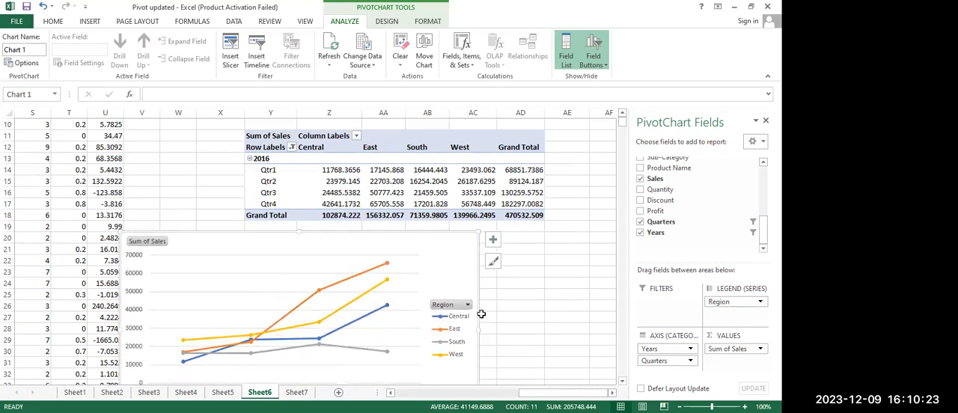